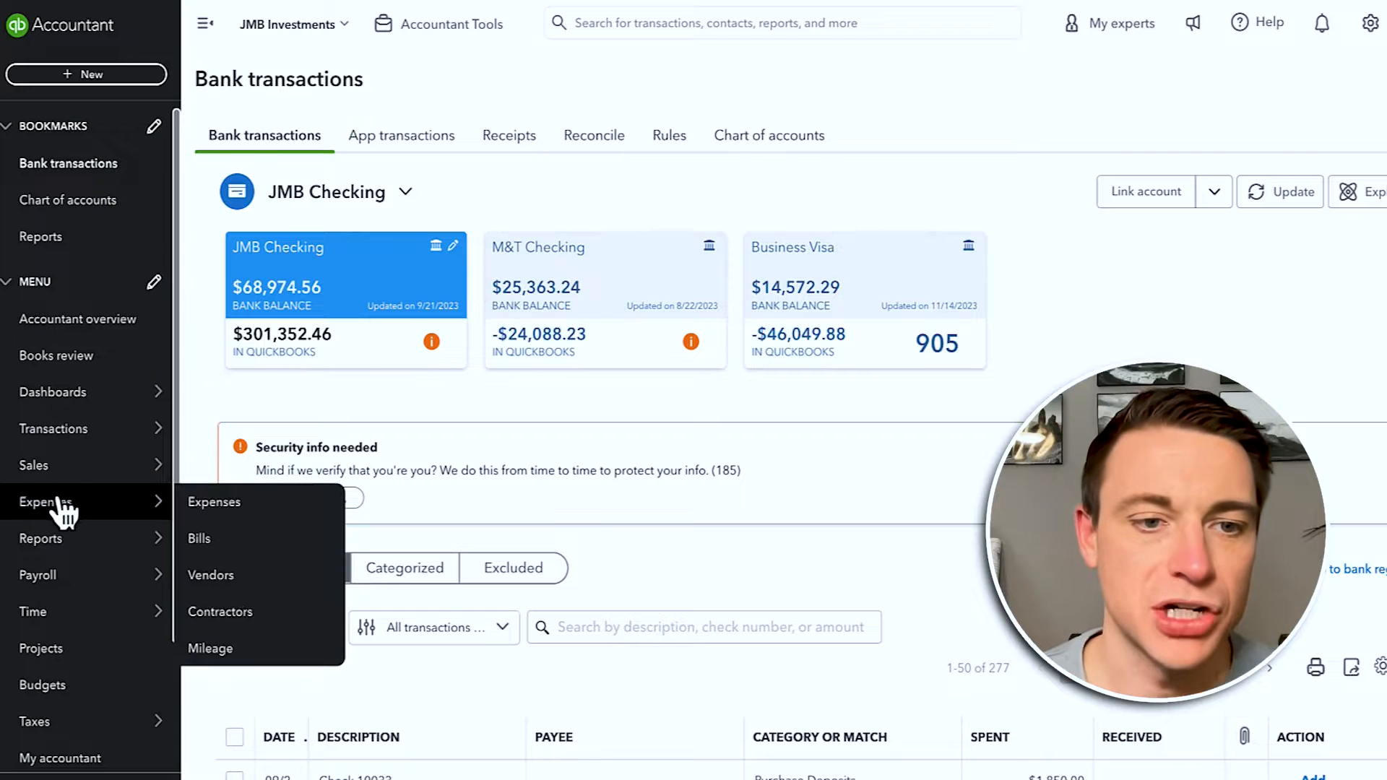
# Step: Review the JMB Checking bank feed with its 277 transactions awaiting review
pyautogui.moveTo(111, 467)
pyautogui.click(279, 665)
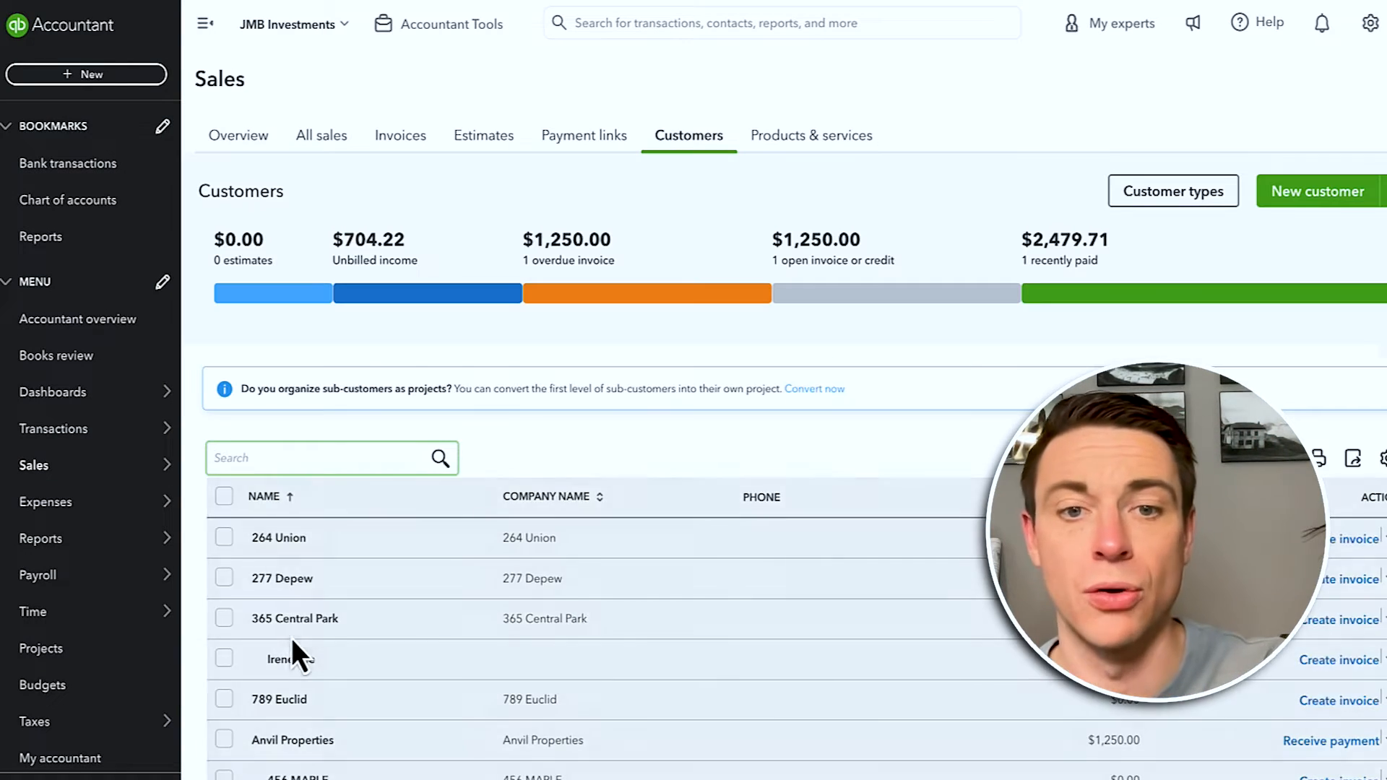
pyautogui.scroll(-3, 387, 577)
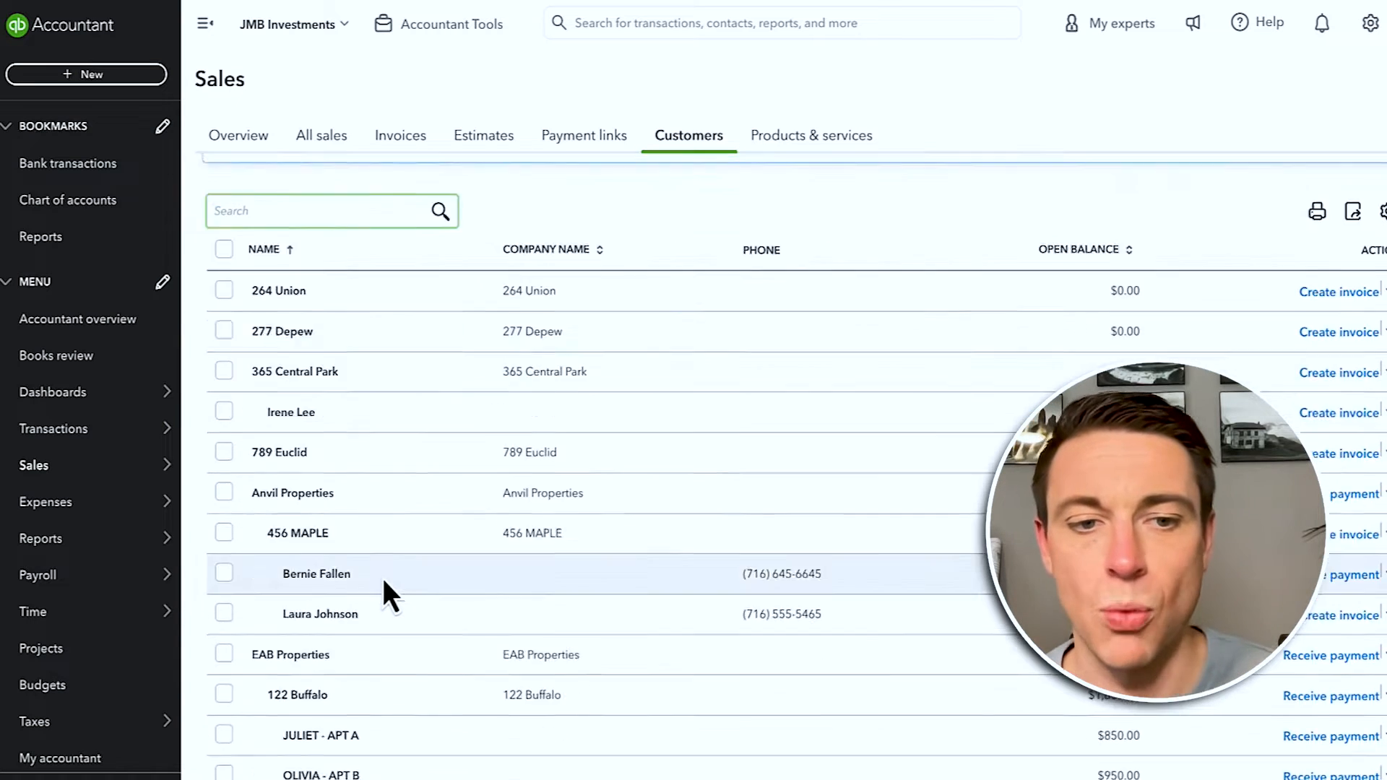
pyautogui.scroll(-3, 381, 575)
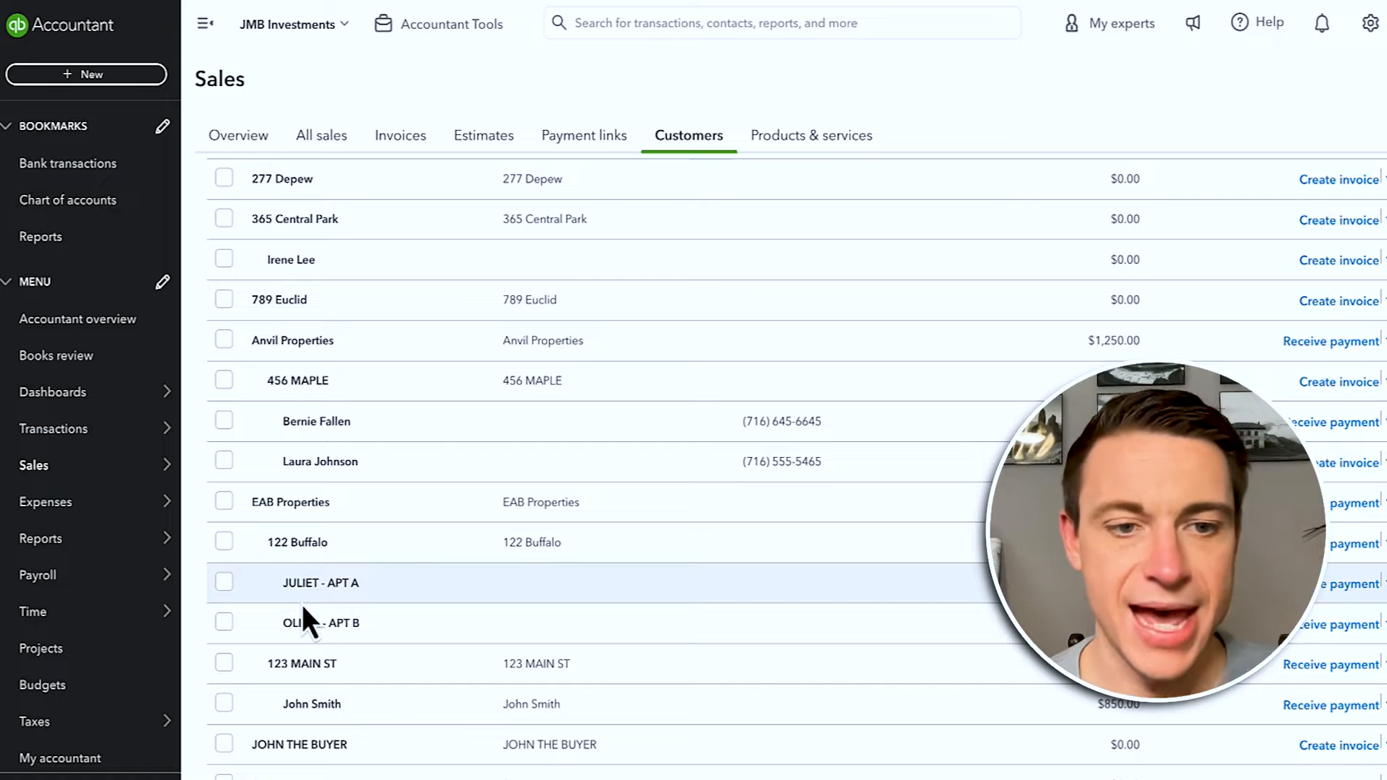
pyautogui.click(280, 543)
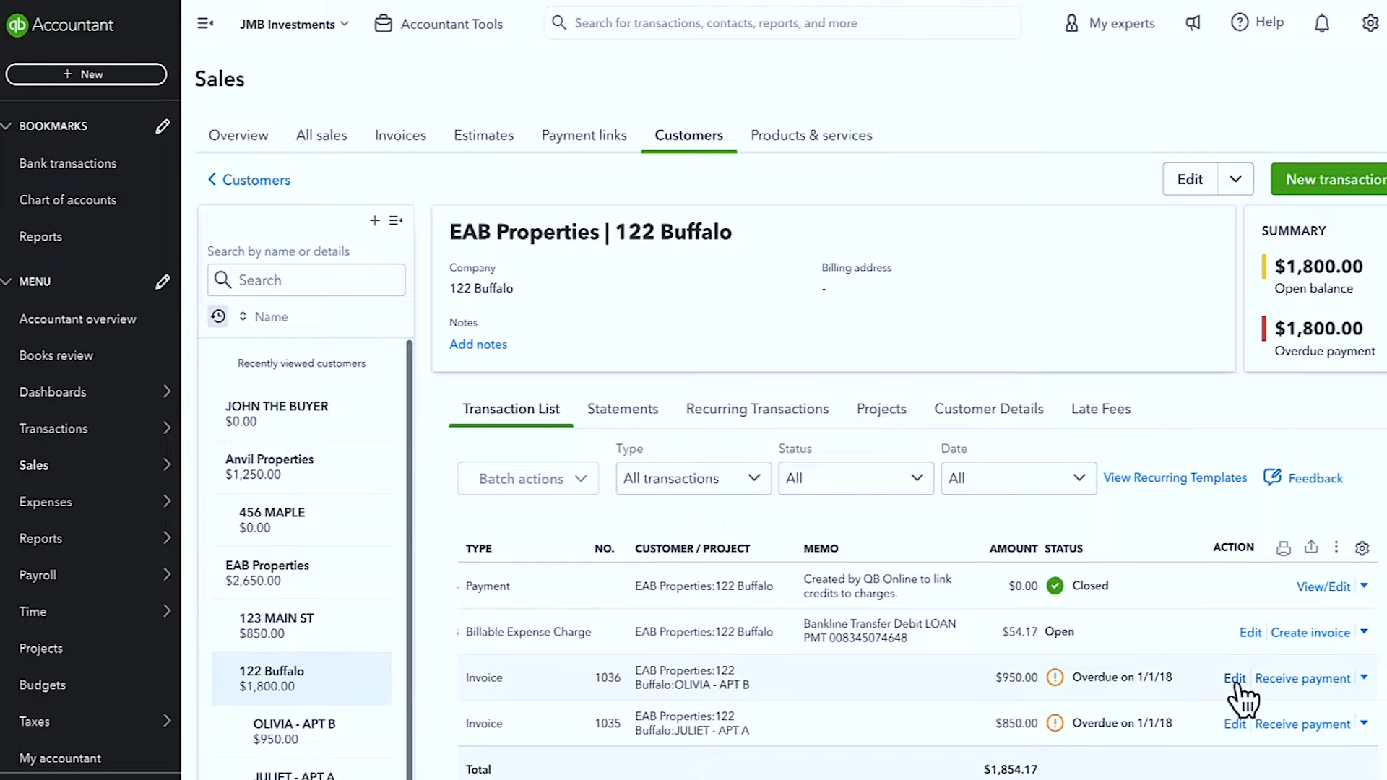
pyautogui.click(1234, 678)
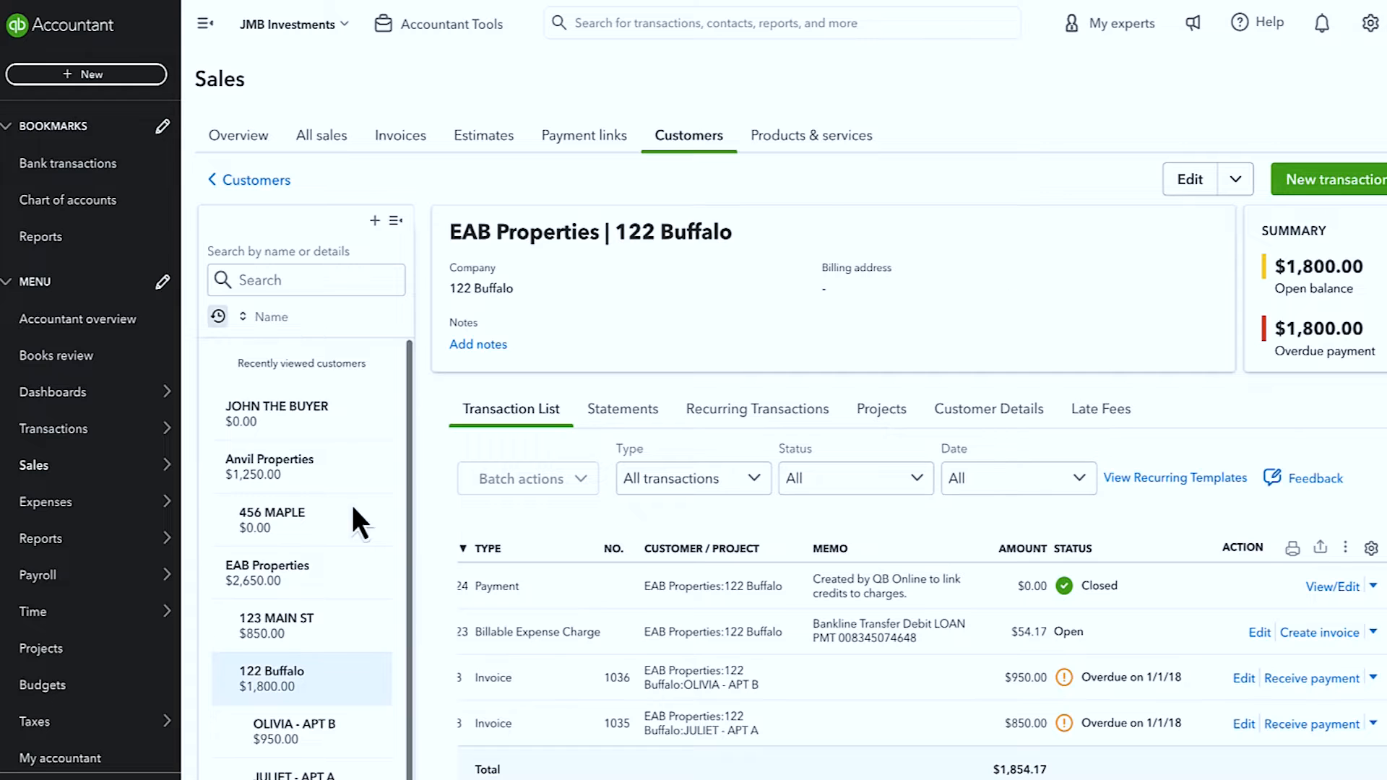
# Step: Set the 122 Buffalo - Apt B Rent service's income account to Rental Income, updating historical transactions
pyautogui.click(1370, 23)
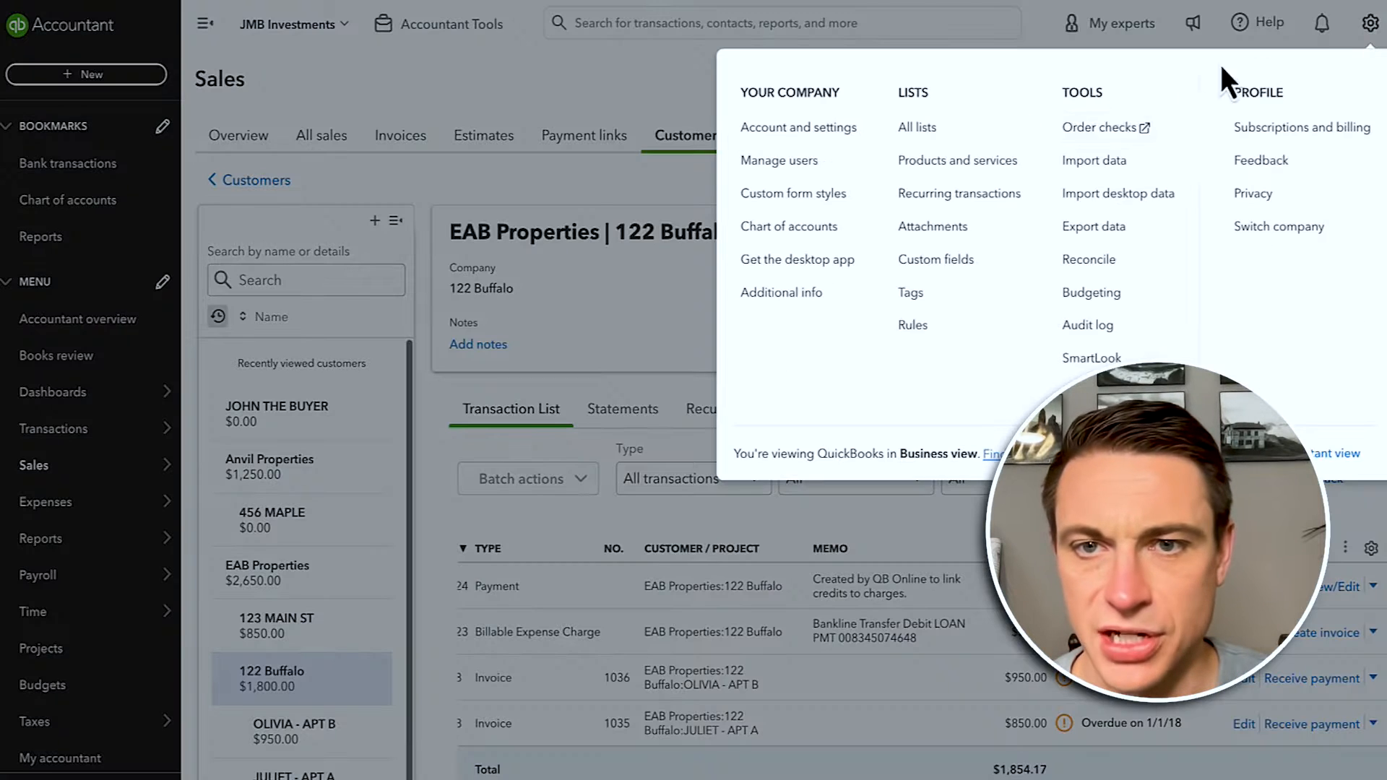
pyautogui.click(960, 160)
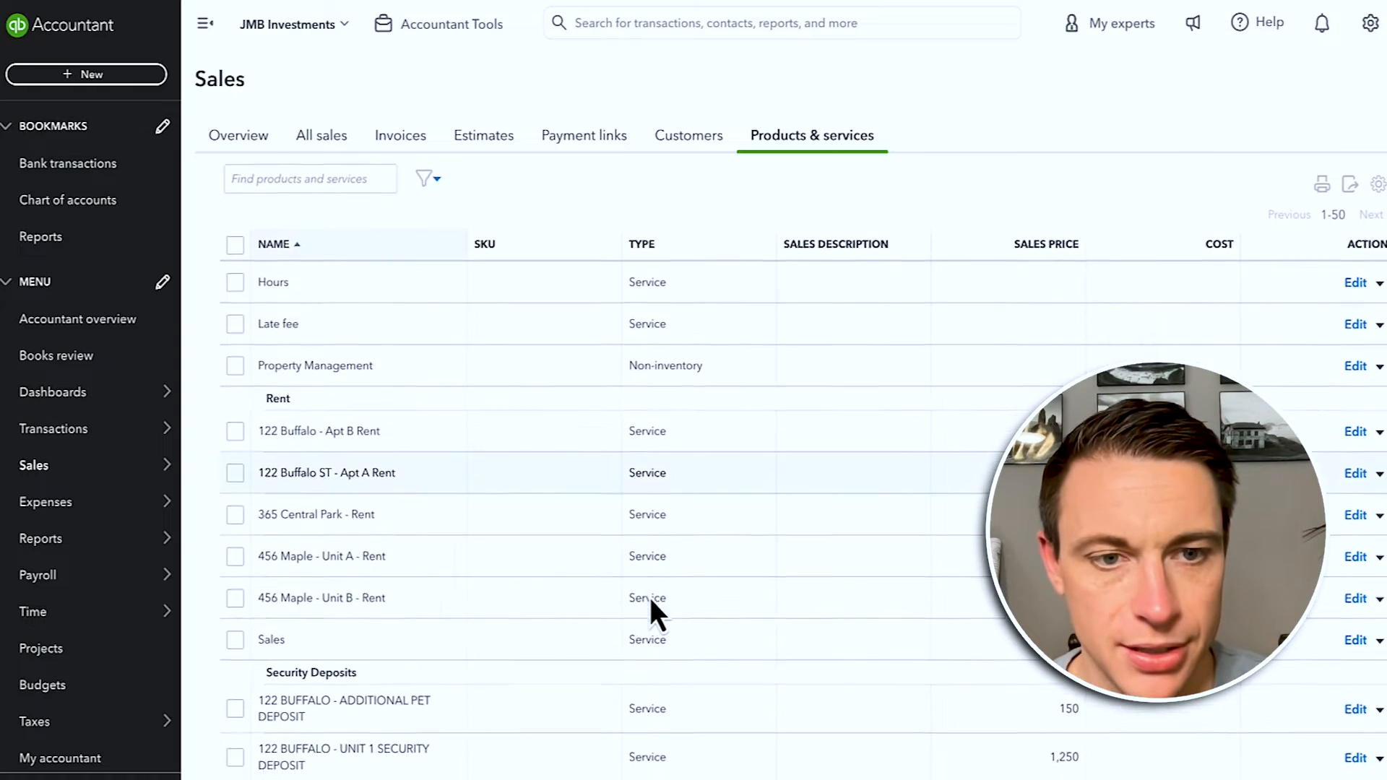
pyautogui.scroll(-1, 649, 595)
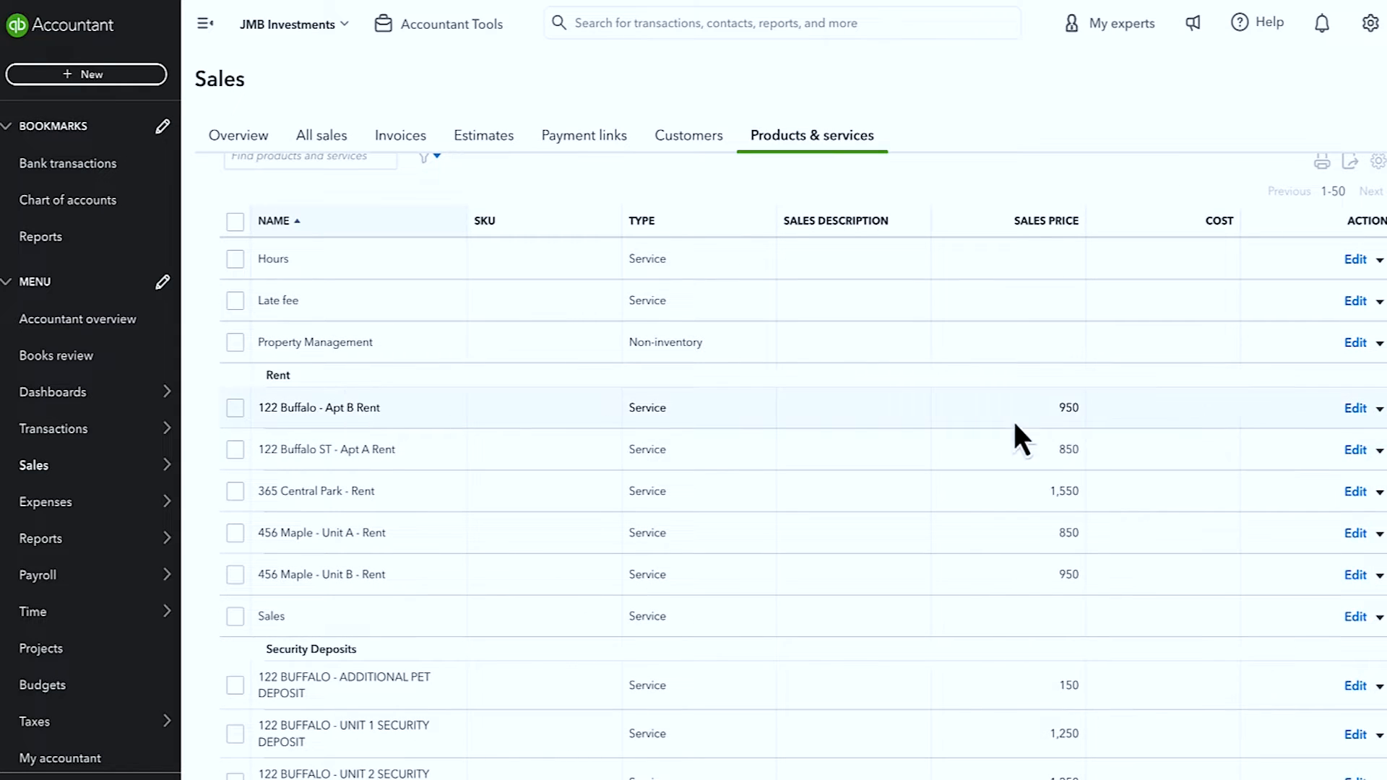
pyautogui.click(1355, 408)
pyautogui.click(1336, 542)
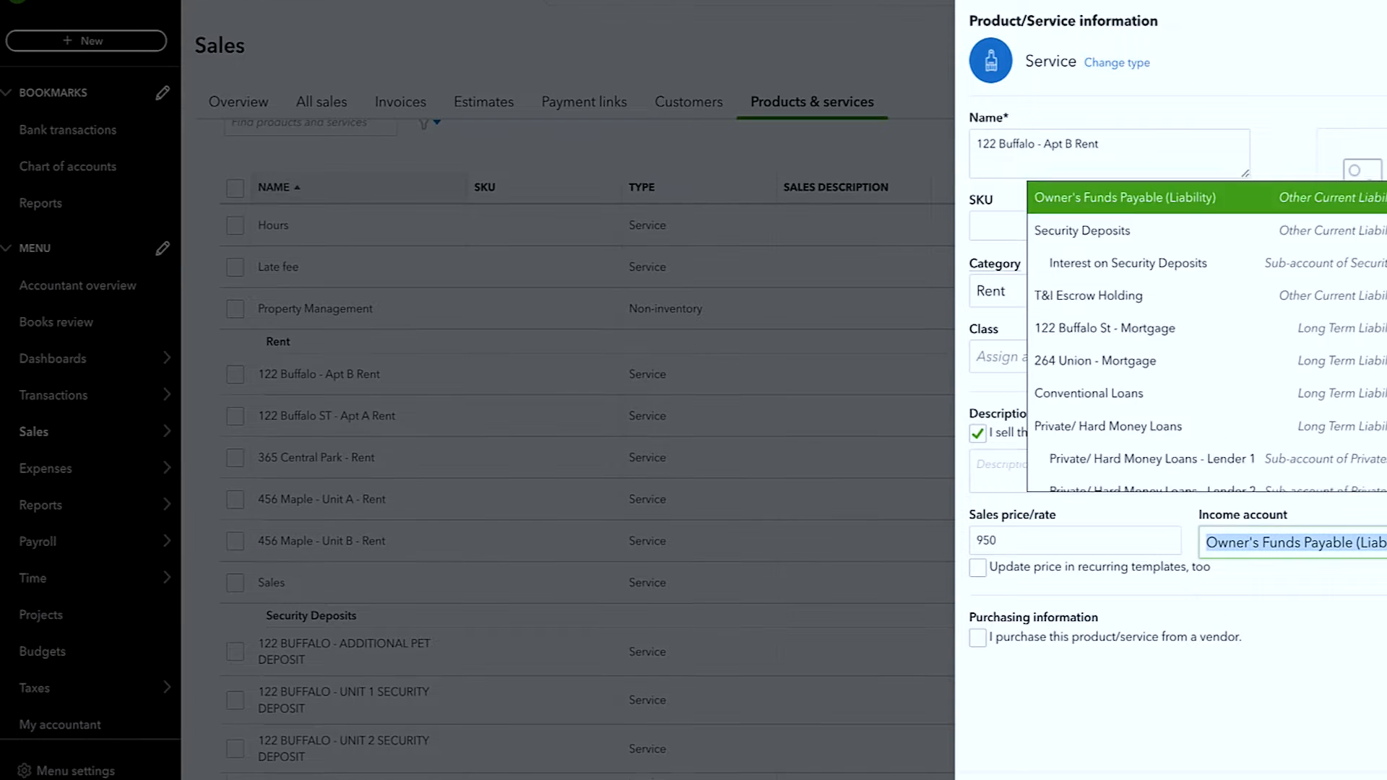
pyautogui.write('rental')
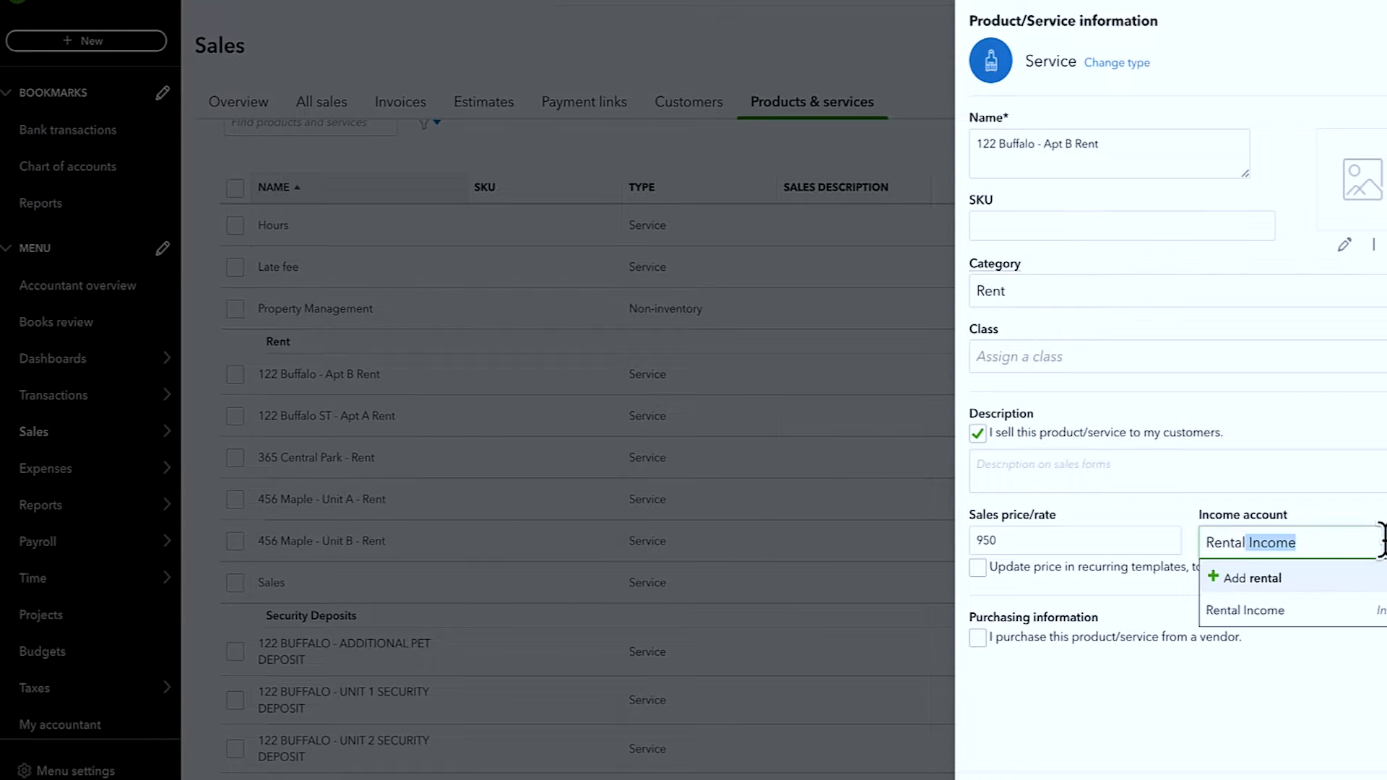
pyautogui.click(1332, 610)
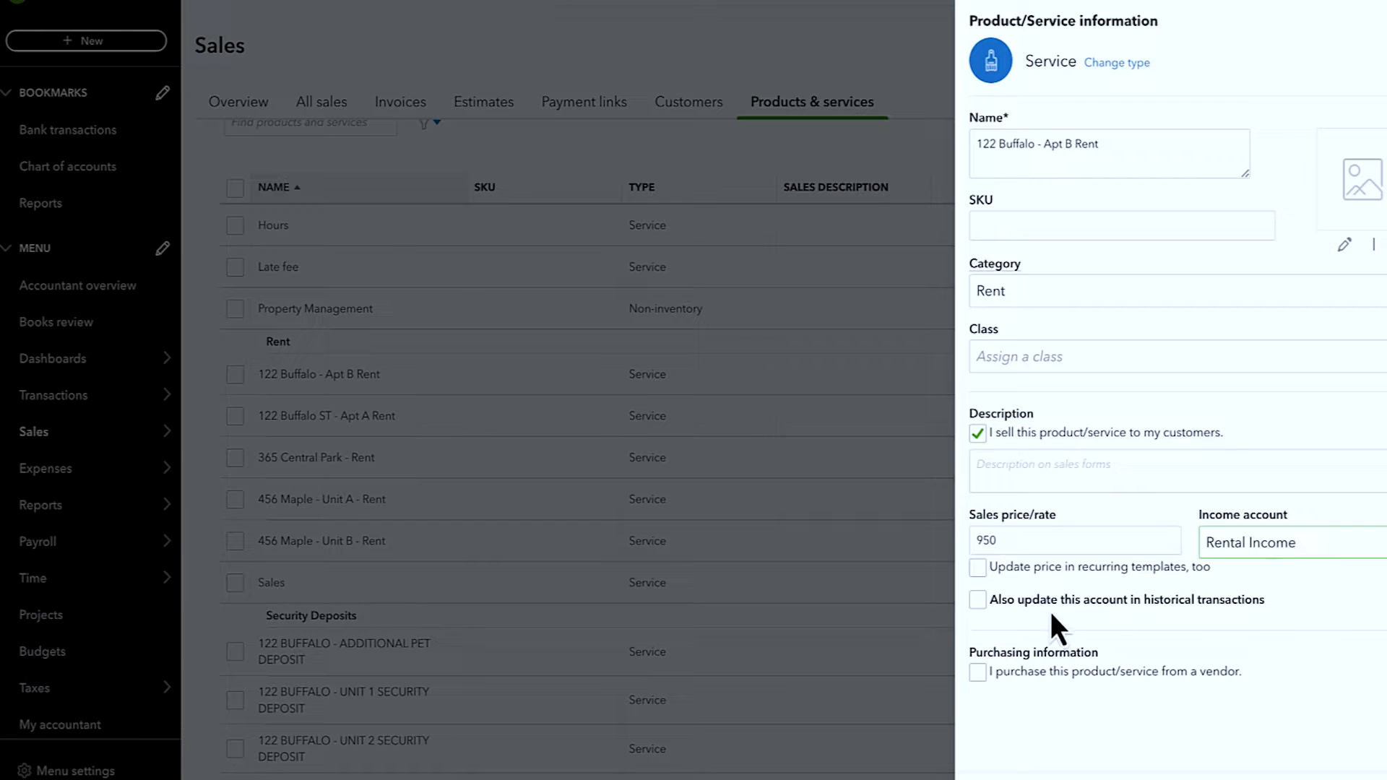
pyautogui.click(978, 600)
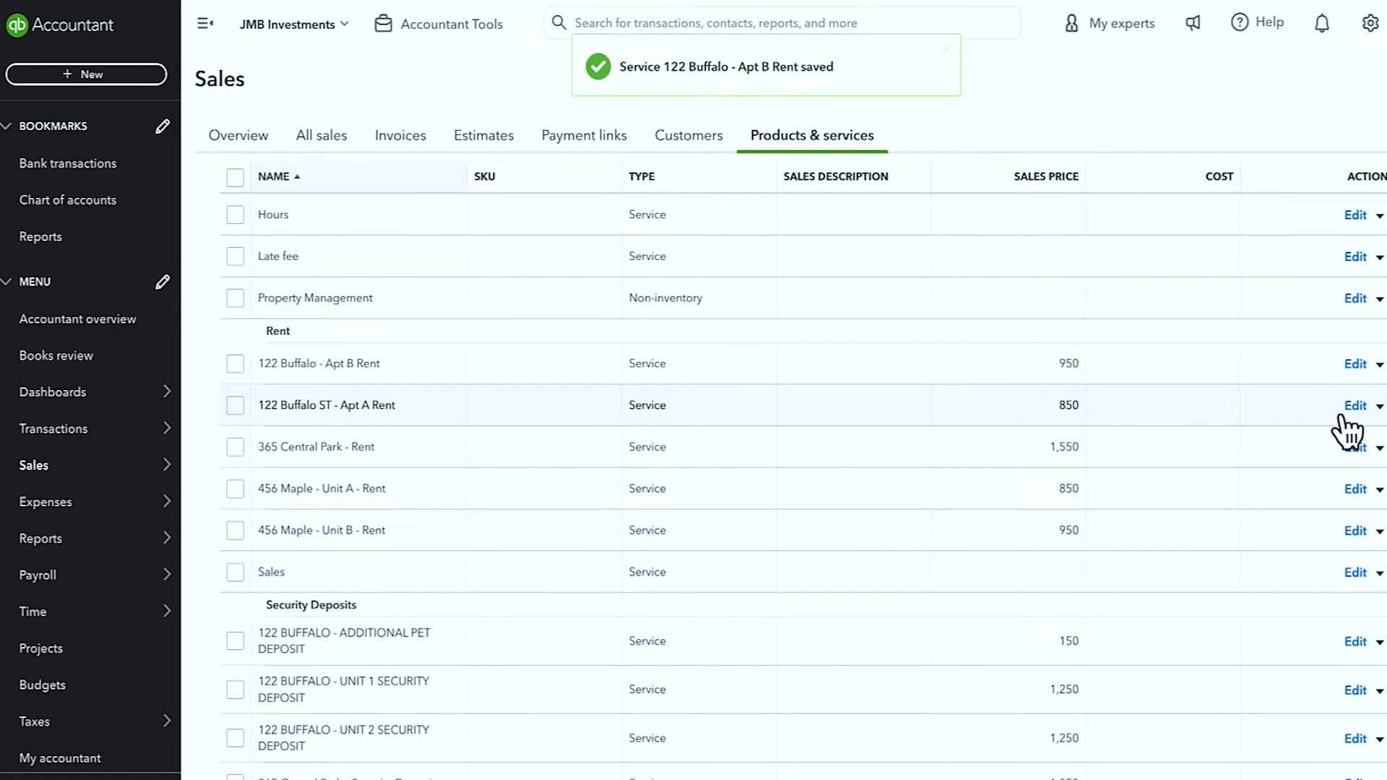
pyautogui.click(1355, 363)
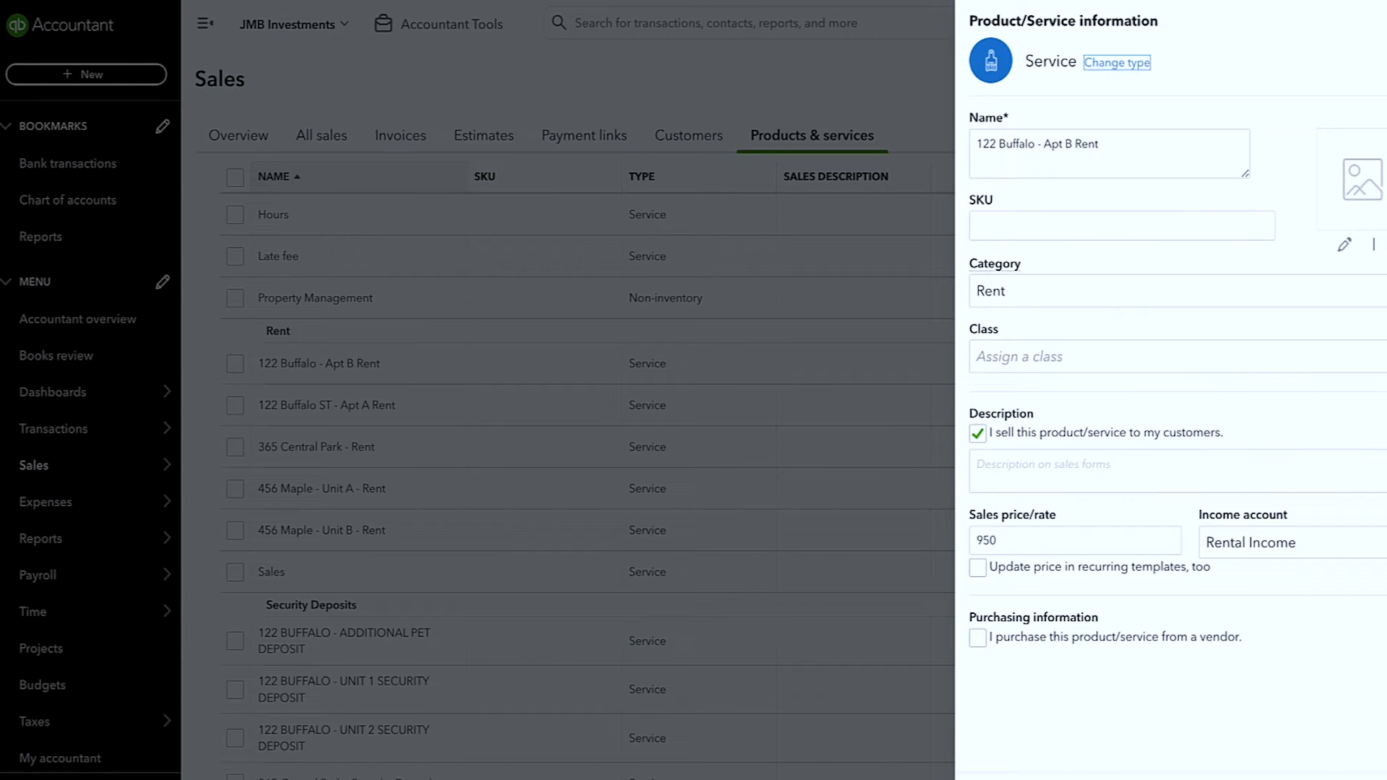
pyautogui.press('Escape')
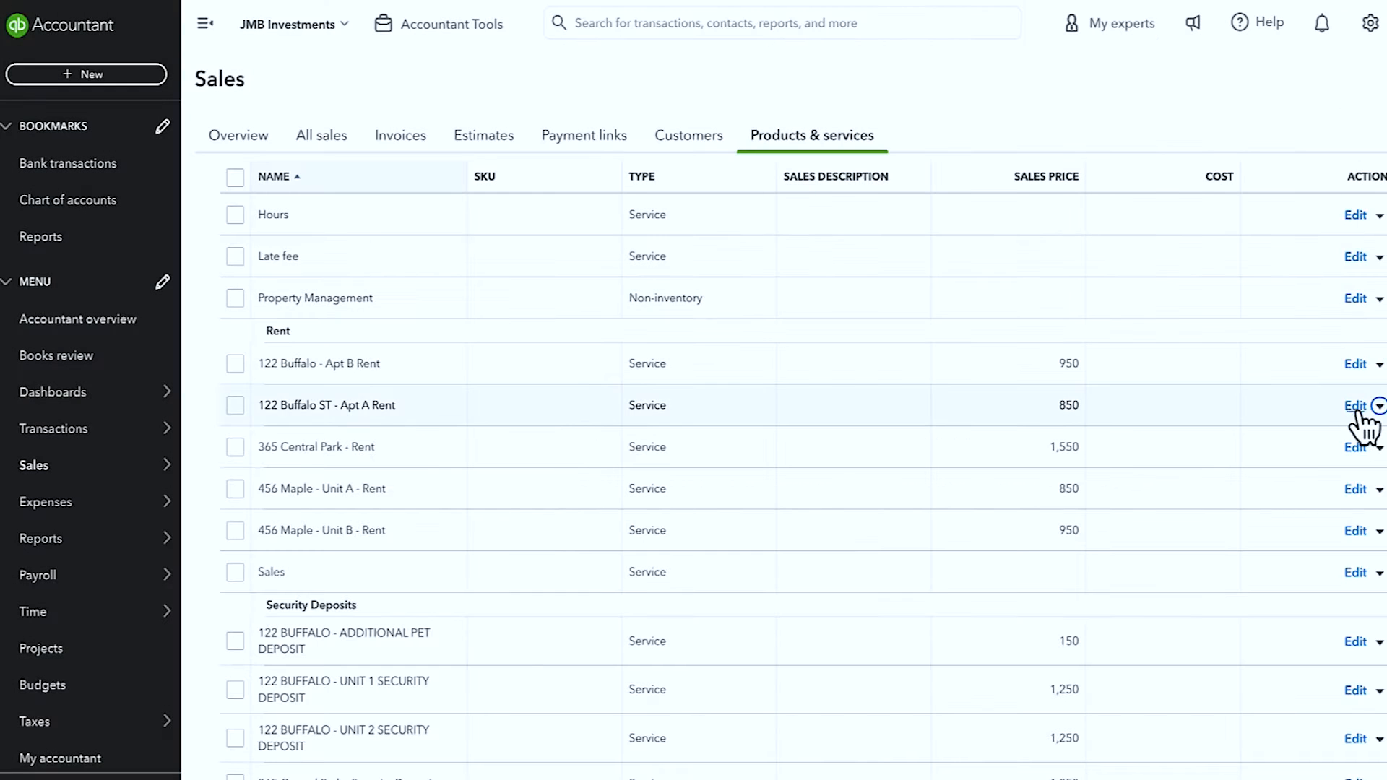
# Step: Set the 122 Buffalo ST - Apt A Rent service's income account to Rental Income
pyautogui.click(1354, 407)
pyautogui.click(1278, 542)
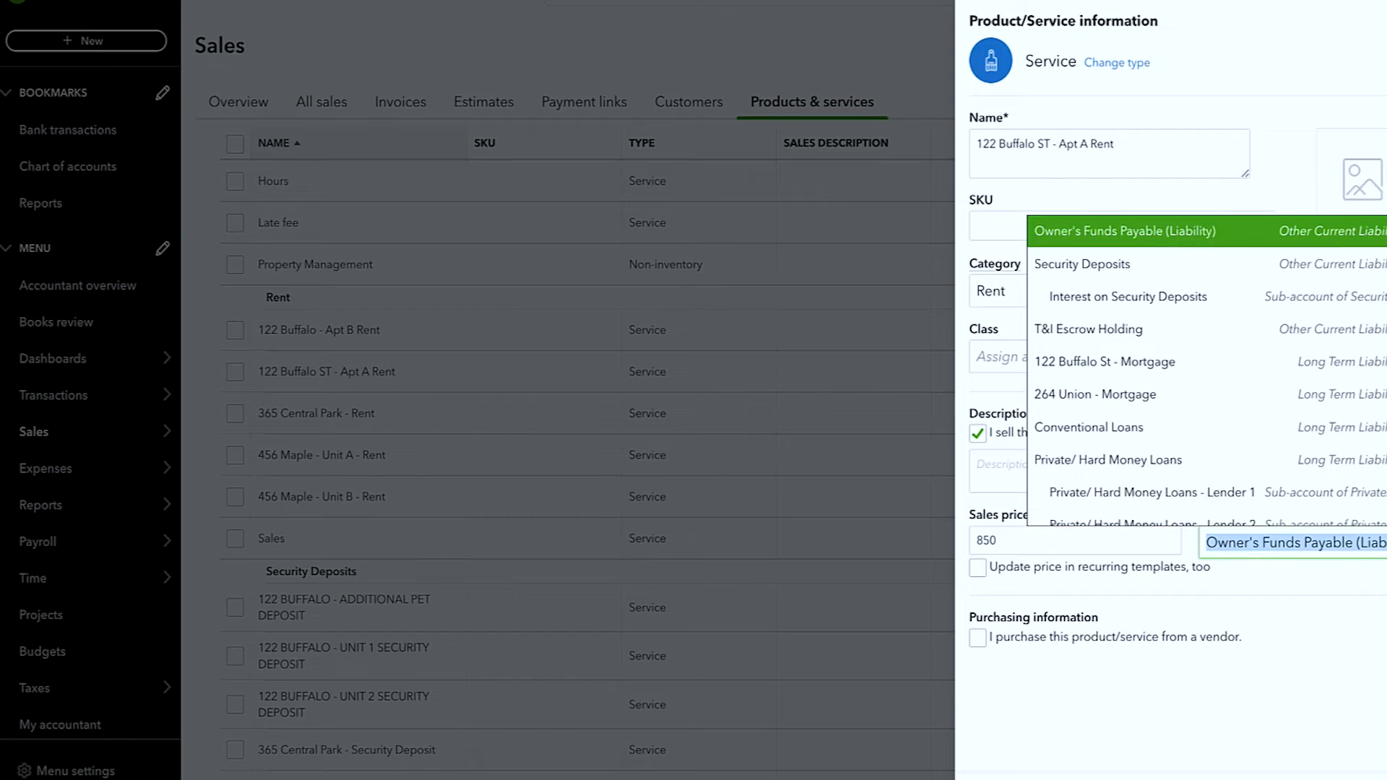
pyautogui.write('rental income')
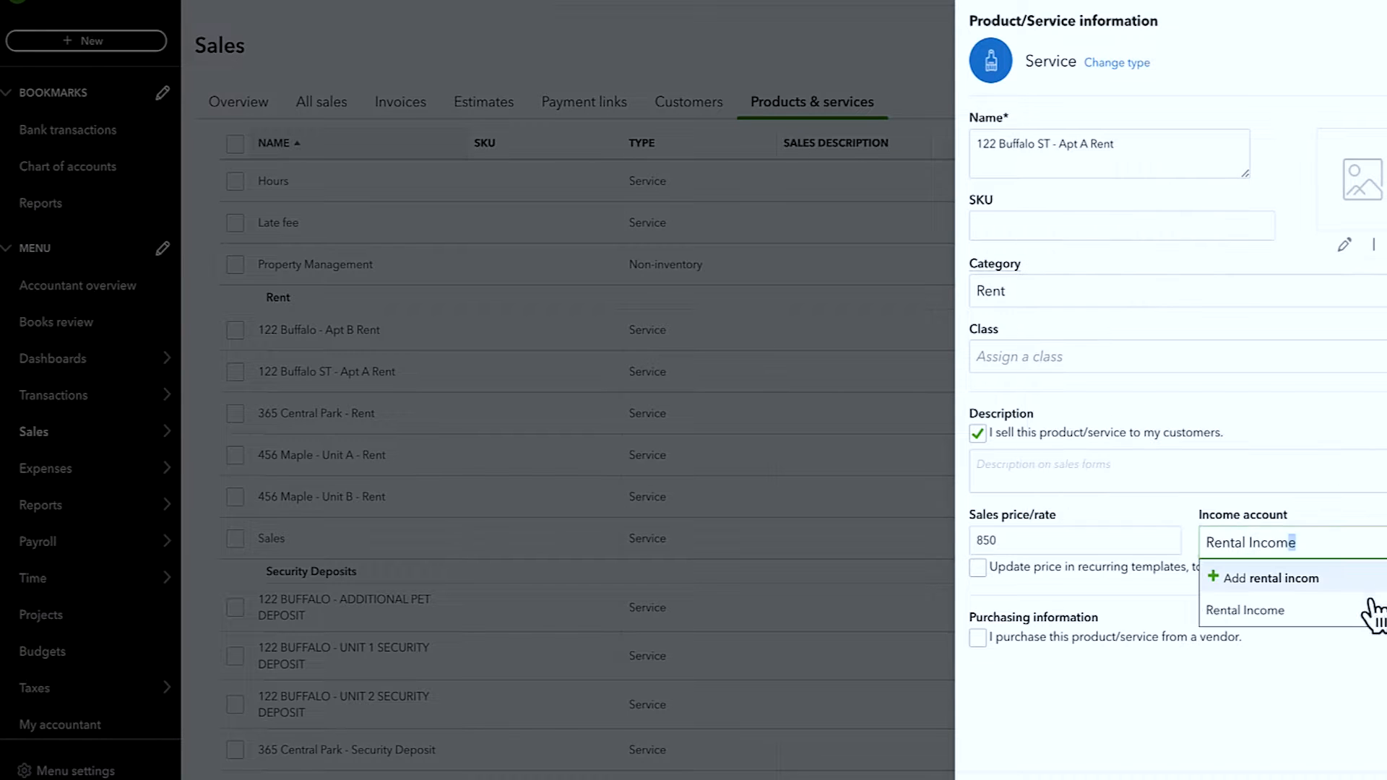
pyautogui.click(1353, 608)
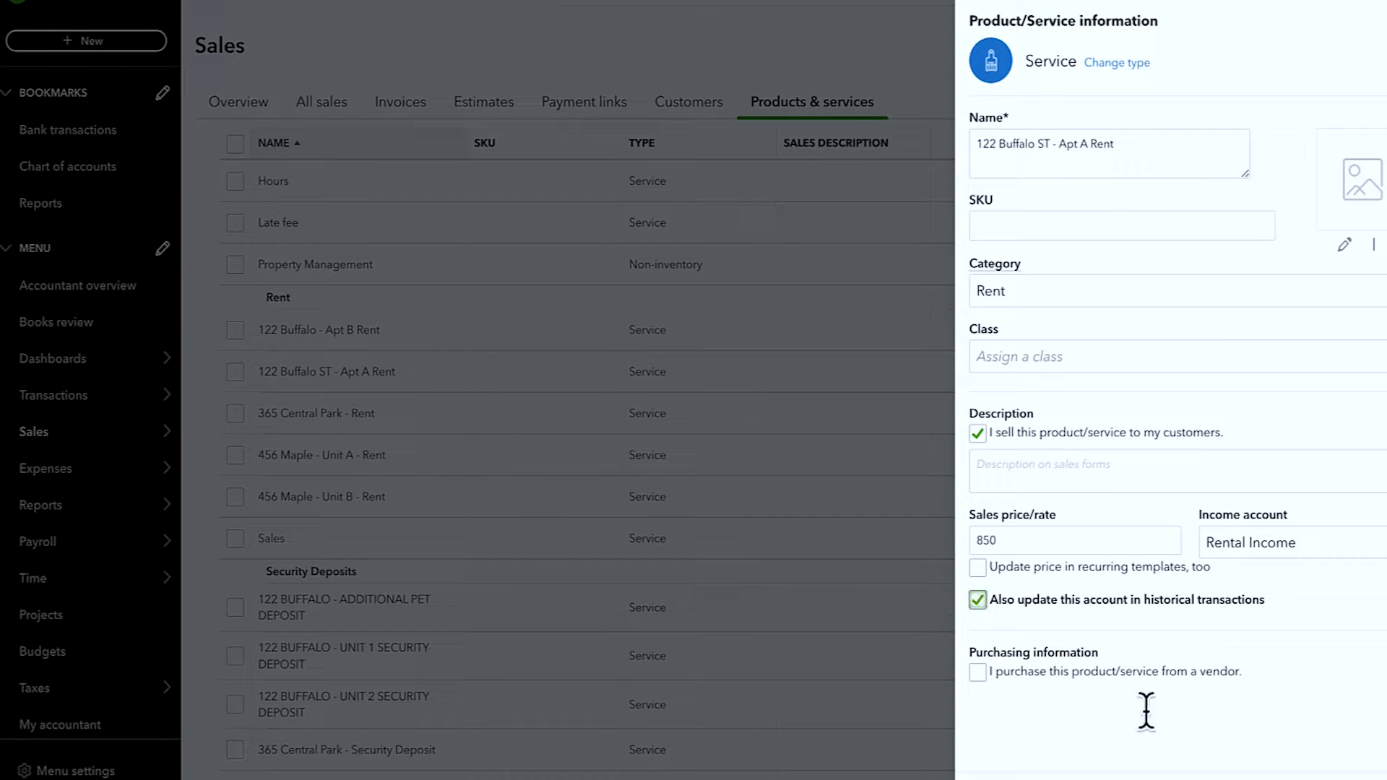
# Step: Set the 456 Maple - Unit A - Rent service's income account to Rental Income
pyautogui.scroll(-6, 573, 493)
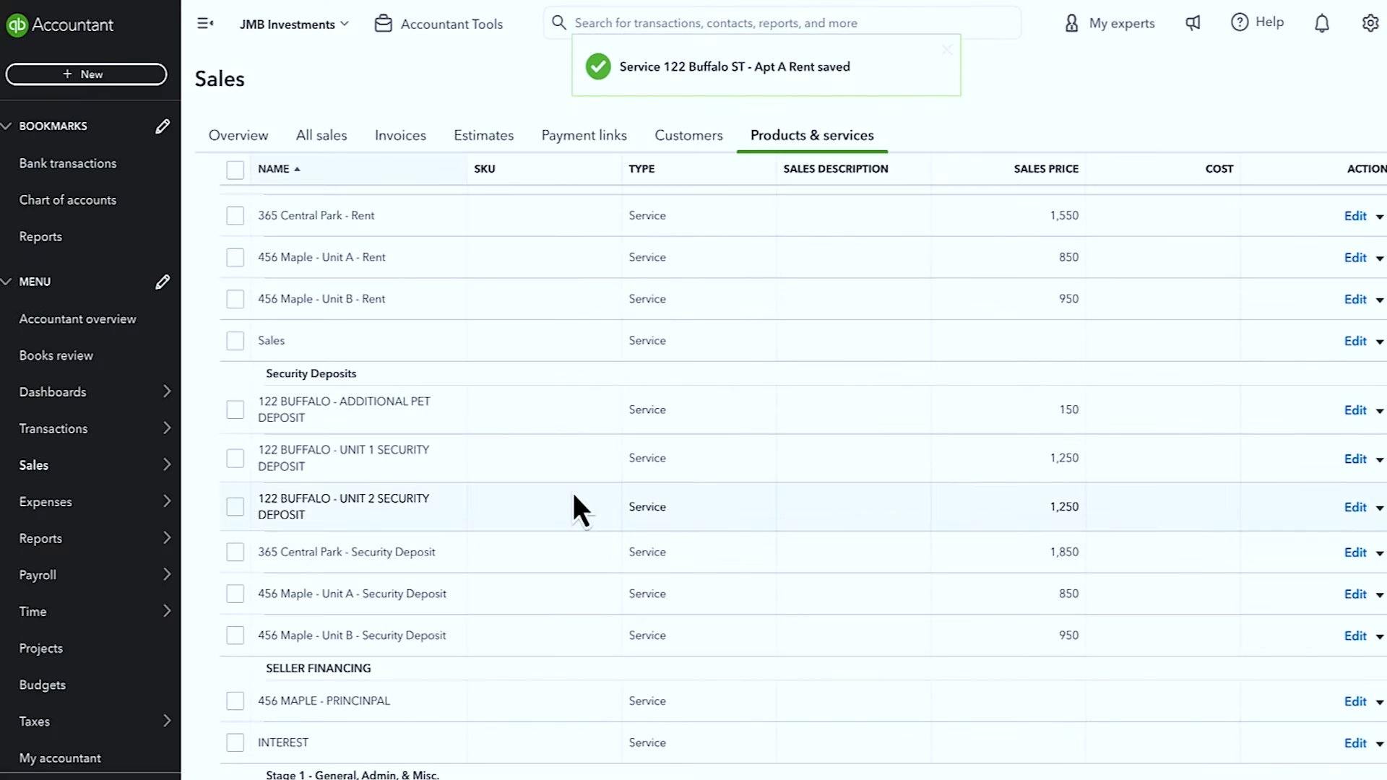
pyautogui.scroll(1, 434, 415)
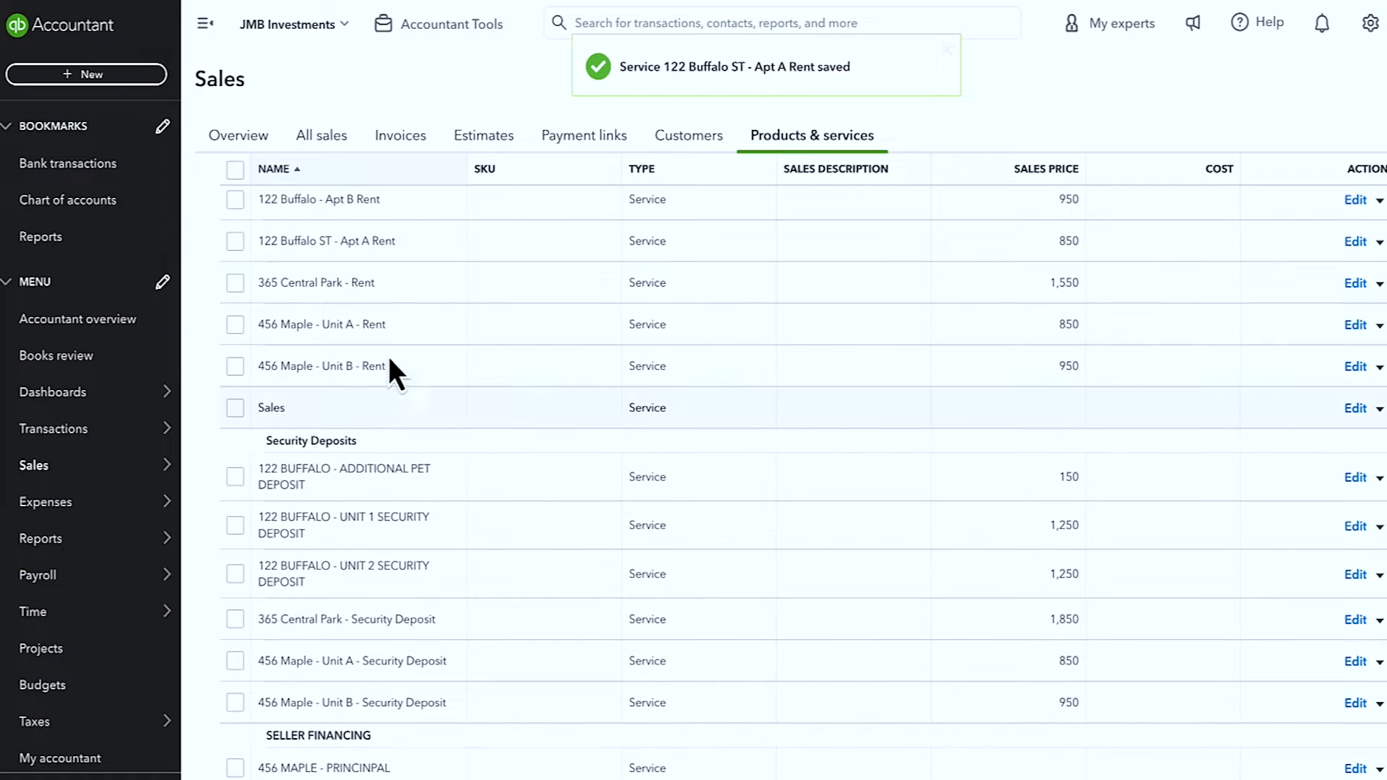
pyautogui.click(1355, 324)
pyautogui.click(1285, 540)
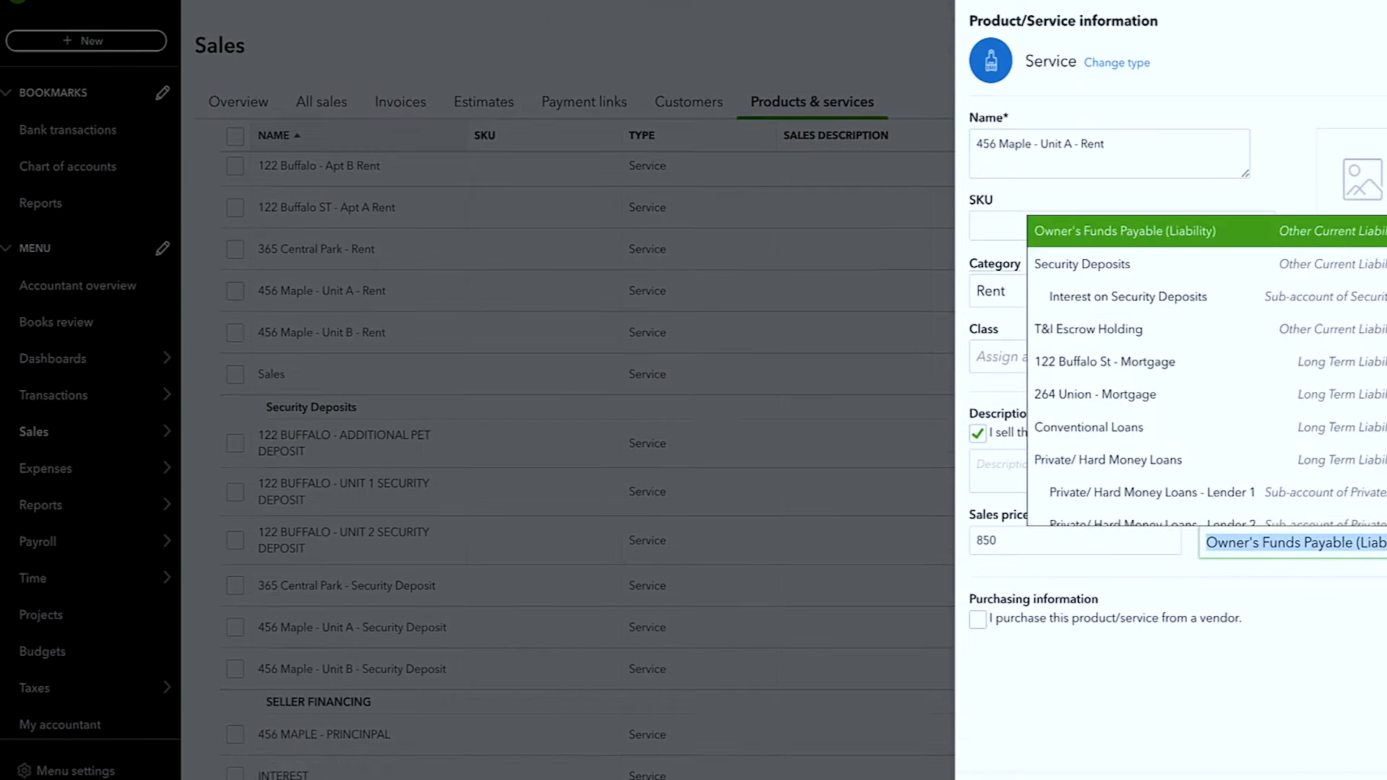
pyautogui.write('rental inc')
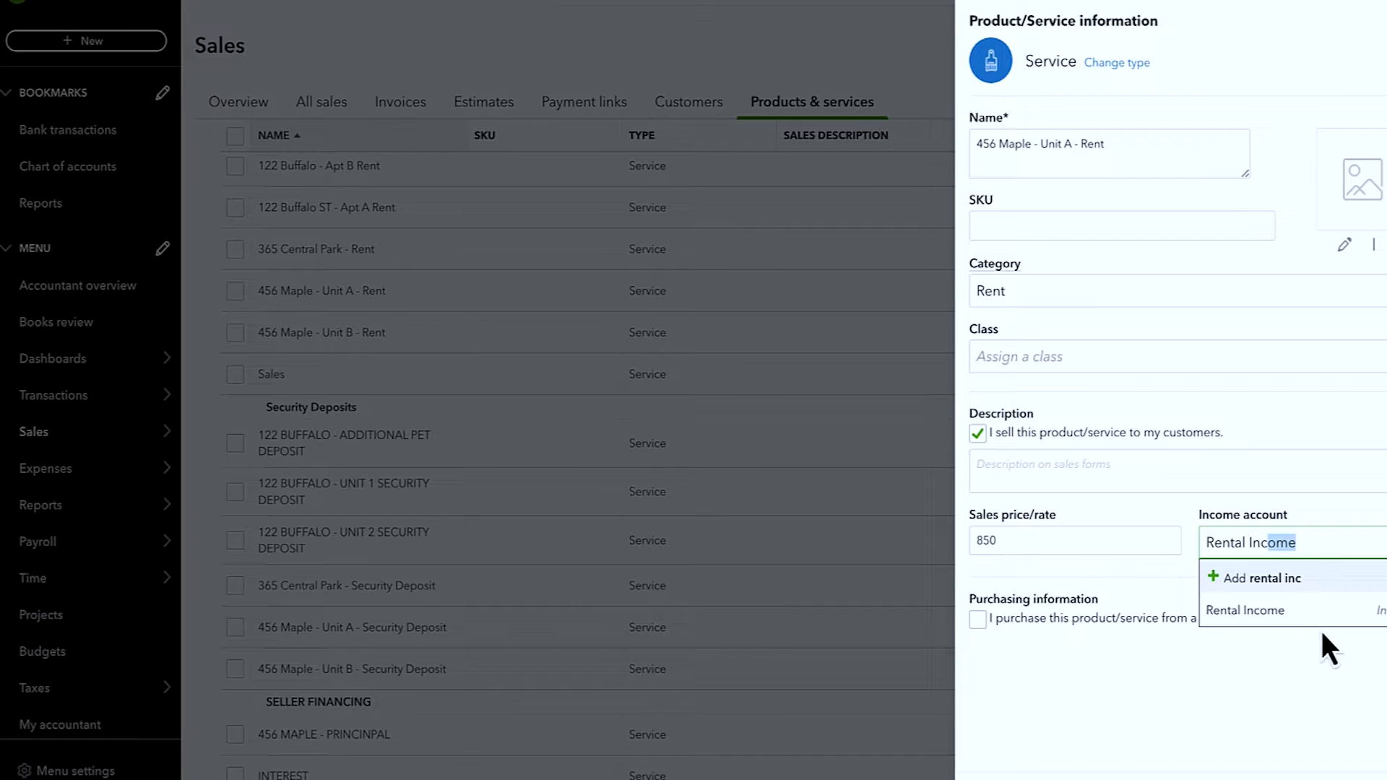
pyautogui.click(1293, 610)
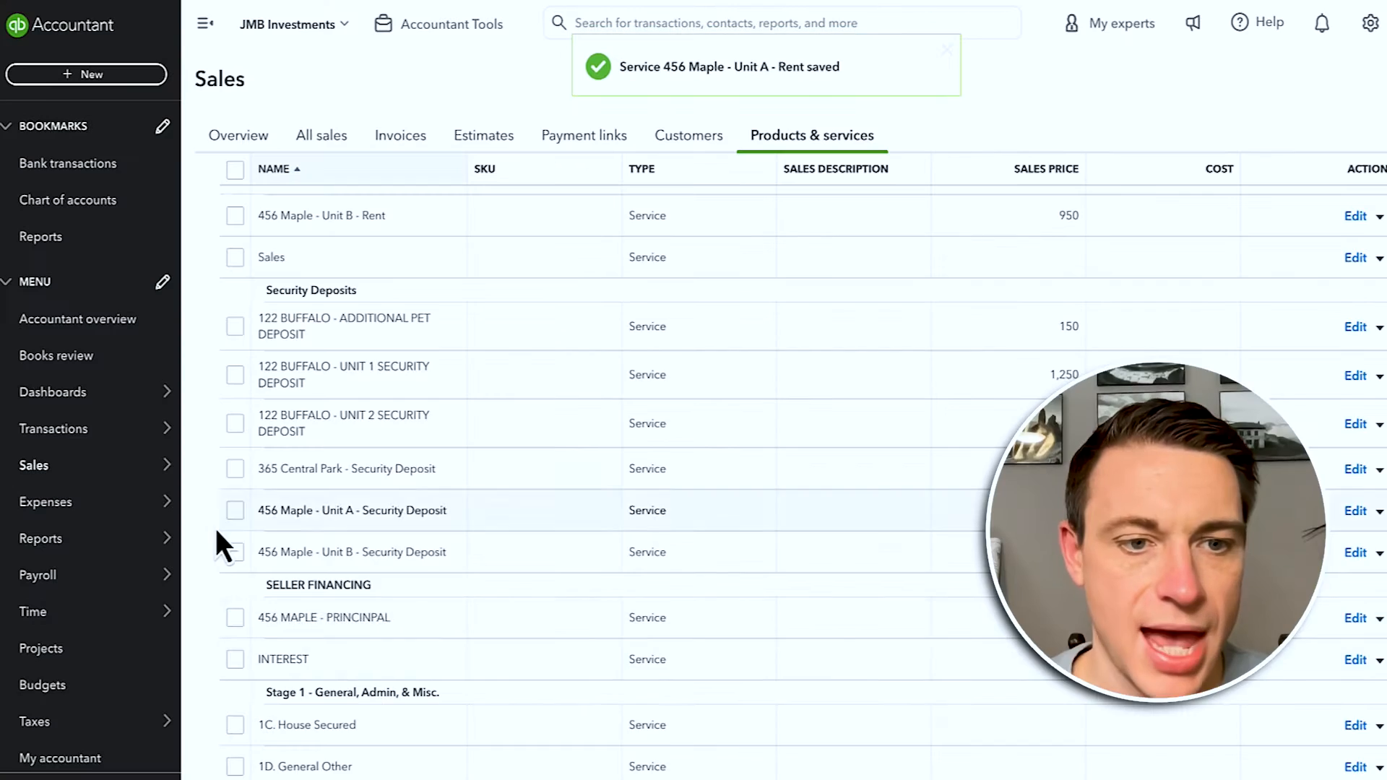
# Step: Run the Profit and Loss report for 1/01/2018 to 12/31/2018
pyautogui.moveTo(50, 549)
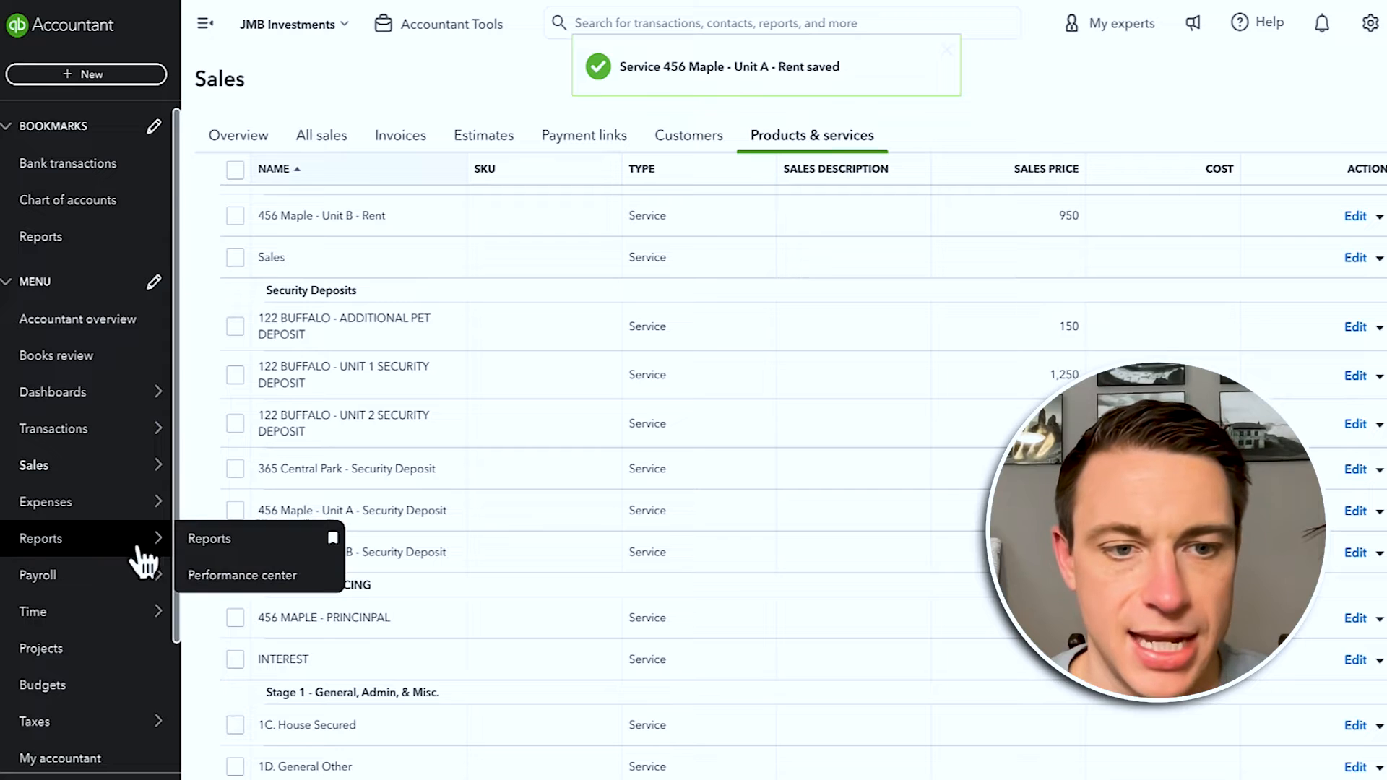
pyautogui.click(225, 548)
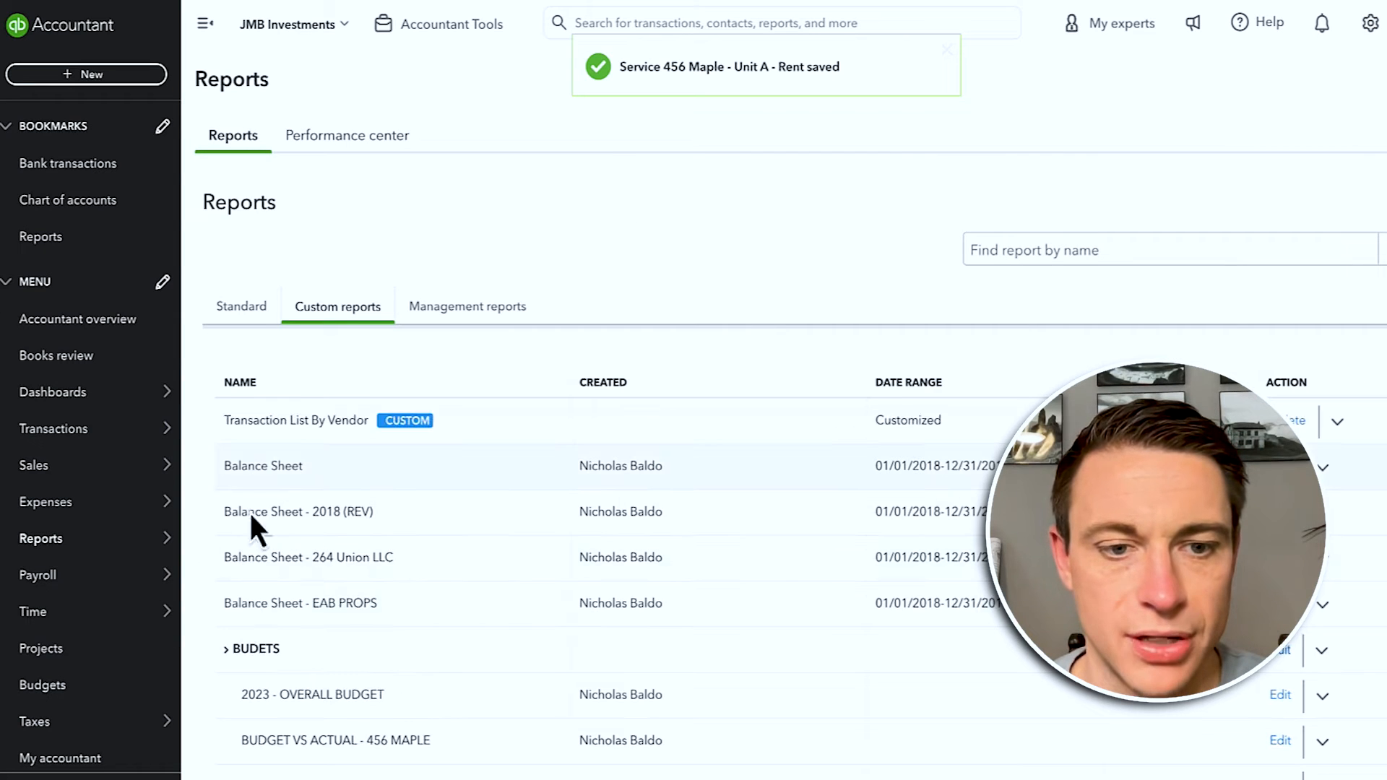
pyautogui.click(235, 309)
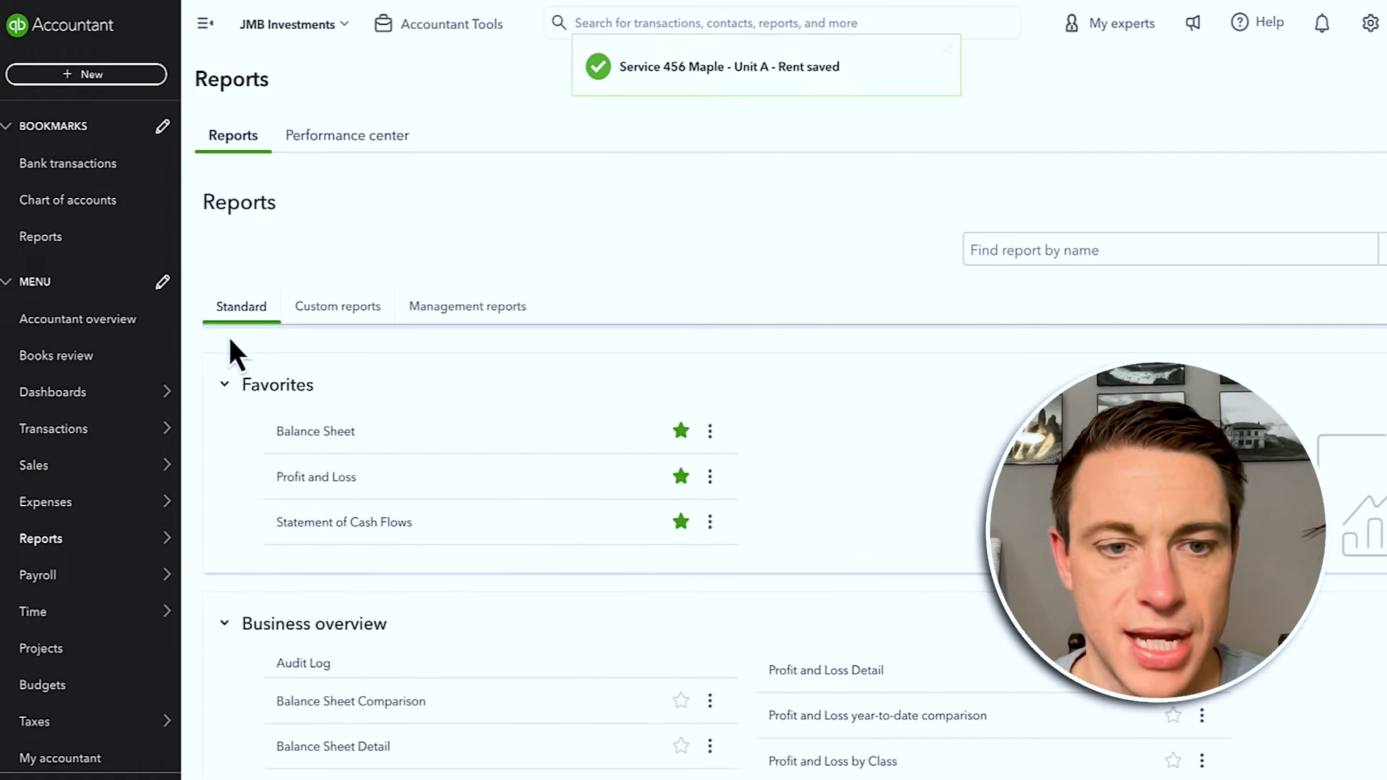
pyautogui.click(315, 480)
pyautogui.click(480, 270)
pyautogui.write('1/01/2018')
pyautogui.press('Tab')
pyautogui.write('12/31/02')
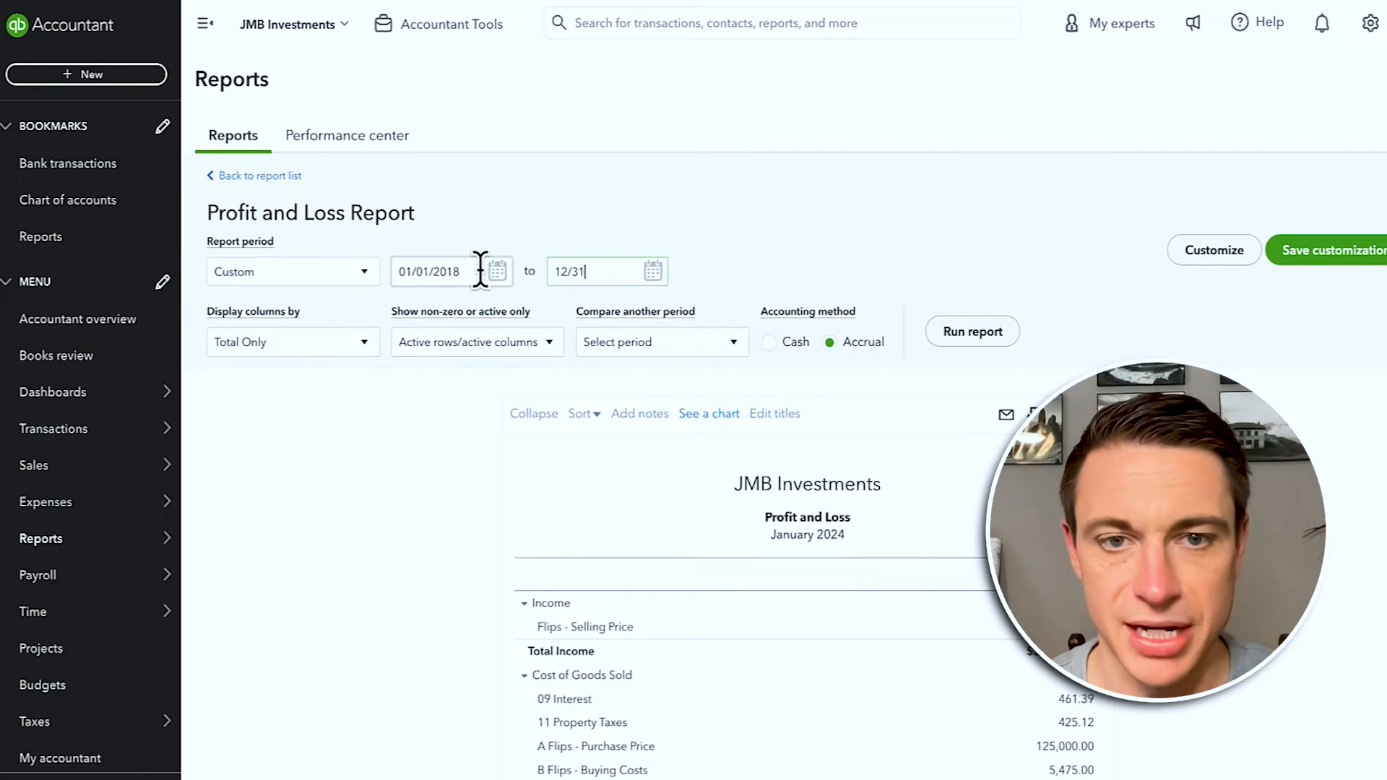
pyautogui.press('BackSpace')
pyautogui.press('BackSpace')
pyautogui.press('BackSpace')
pyautogui.press('BackSpace')
pyautogui.press('BackSpace')
pyautogui.press('BackSpace')
pyautogui.press('BackSpace')
pyautogui.press('BackSpace')
pyautogui.write('12/31/20')
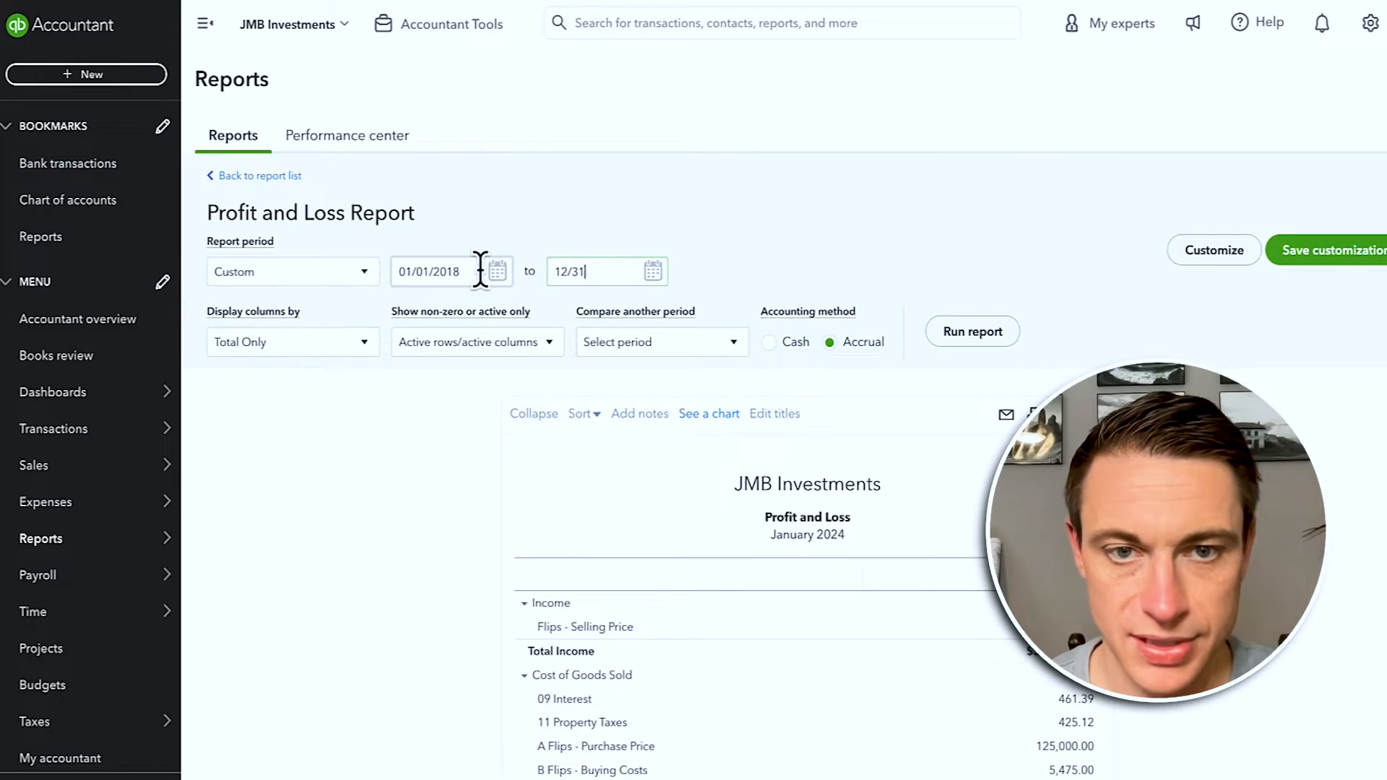
pyautogui.write('18')
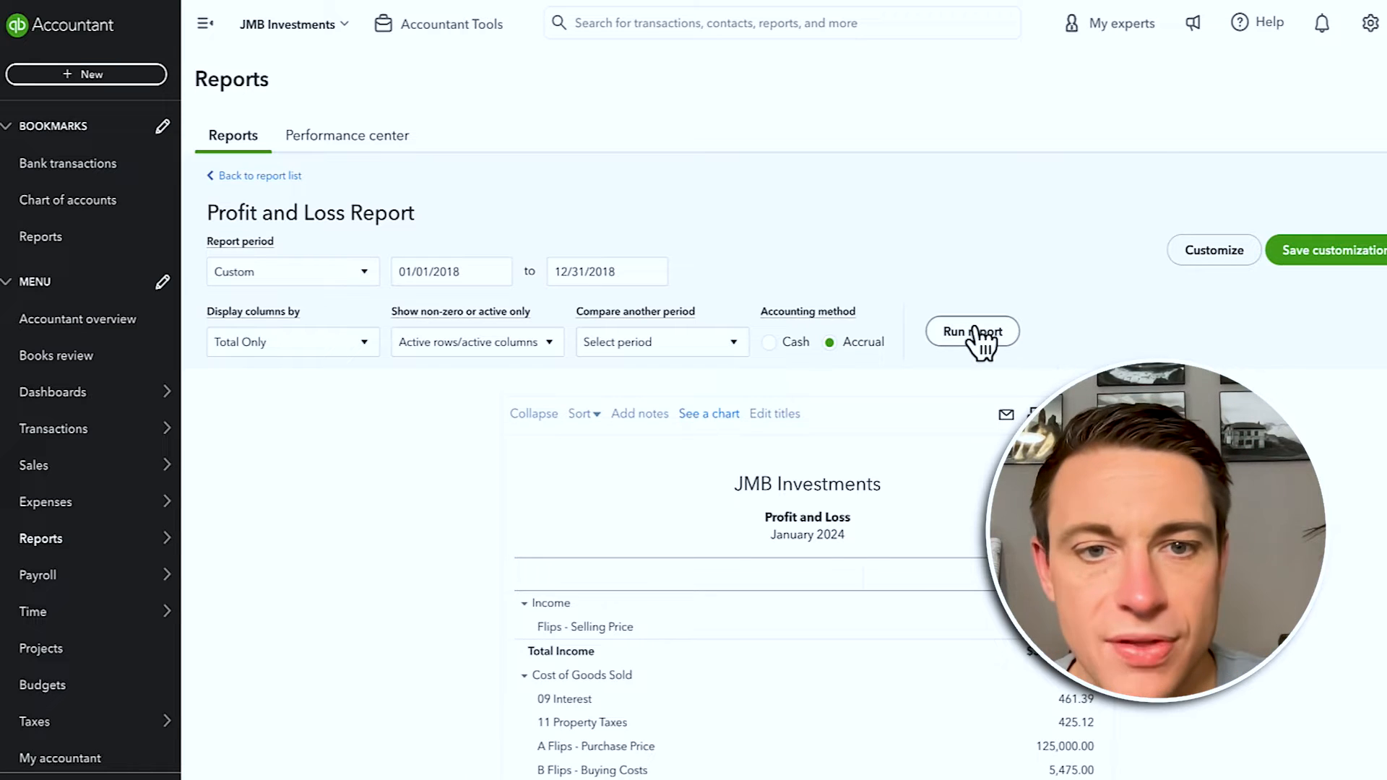
pyautogui.click(973, 331)
pyautogui.scroll(-1, 971, 332)
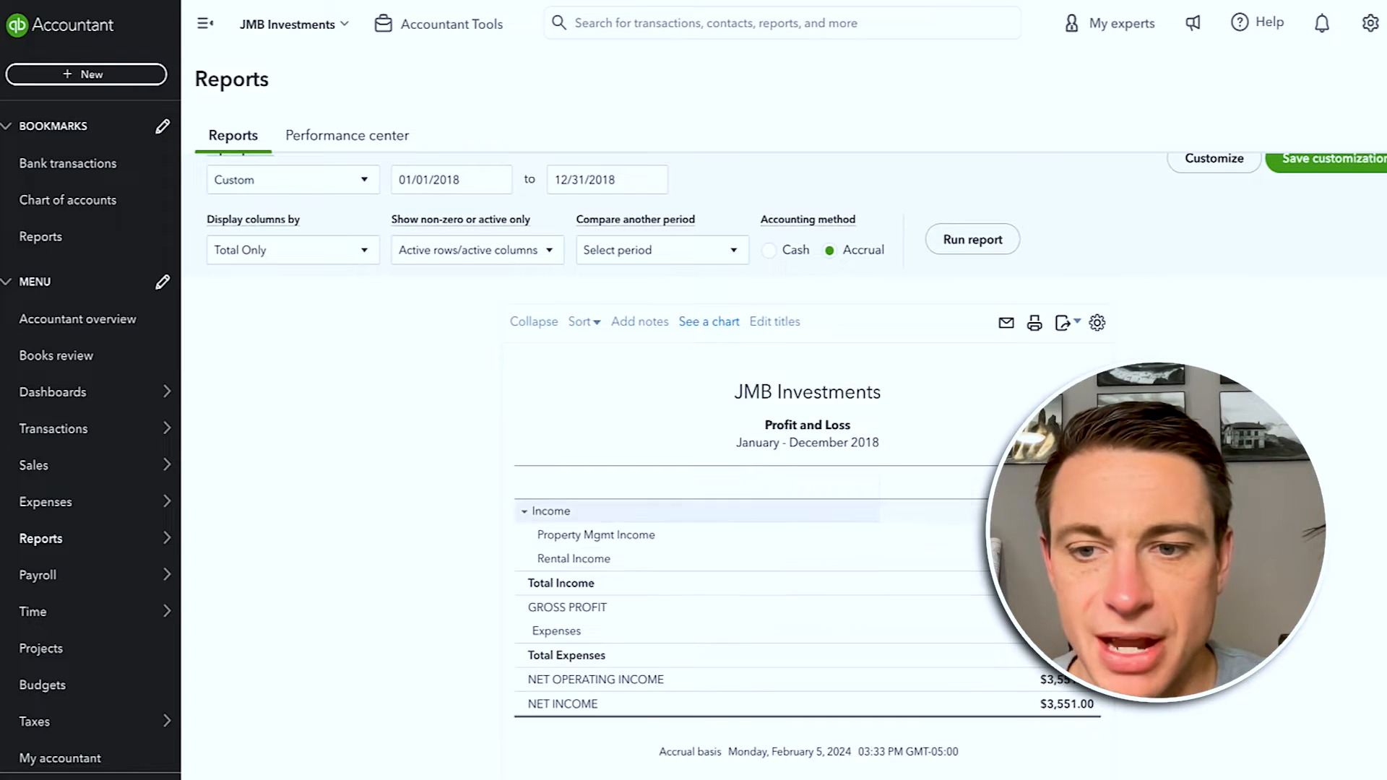
# Step: Display the 2018 Profit and Loss columns by Customers and review each customer column
pyautogui.click(206, 23)
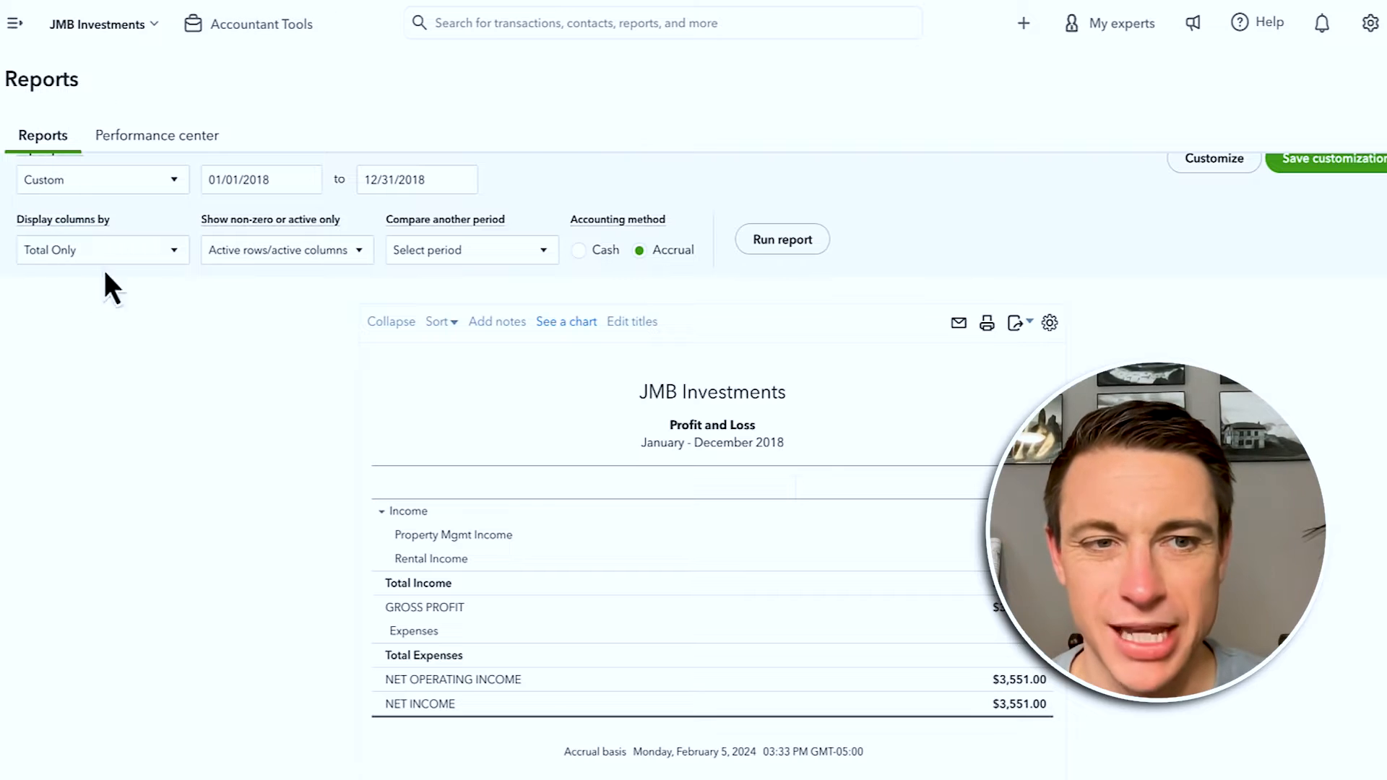
pyautogui.click(100, 253)
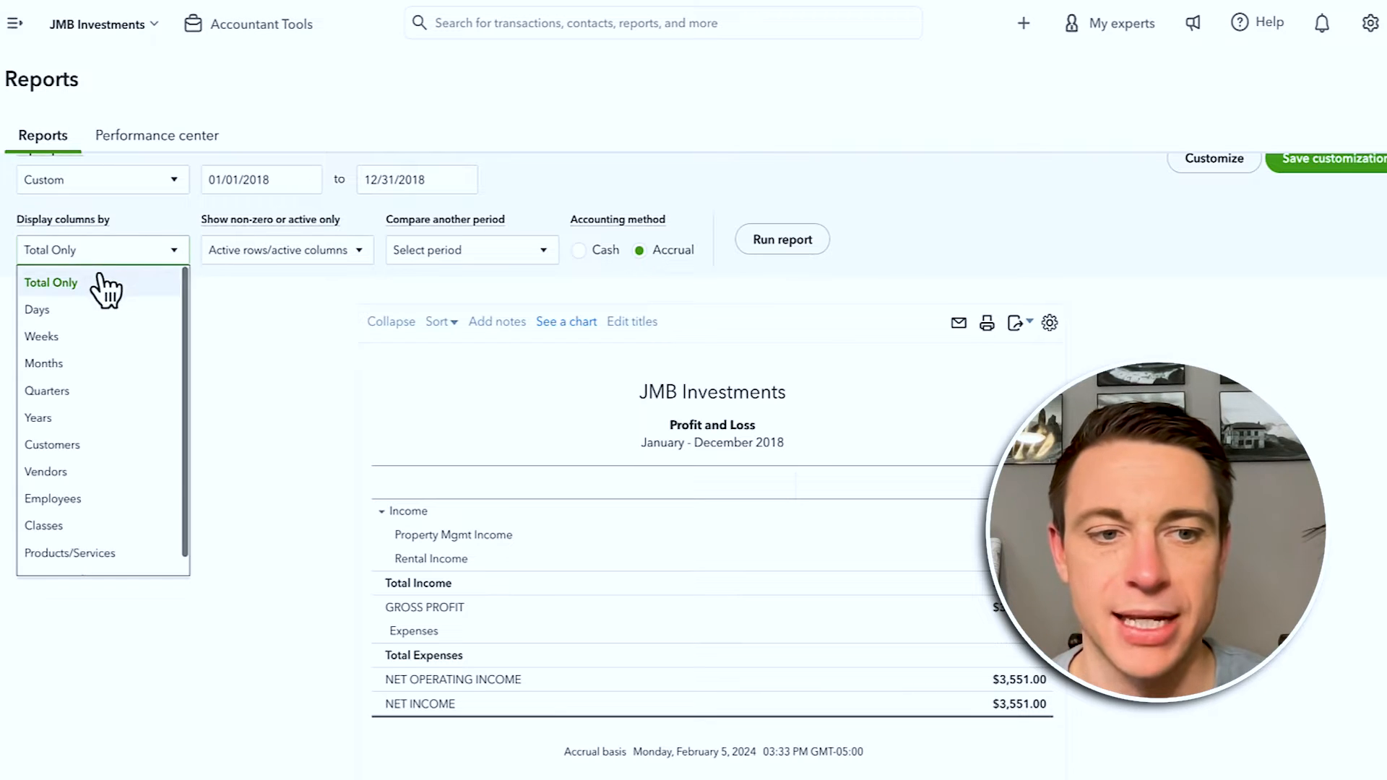
pyautogui.click(105, 448)
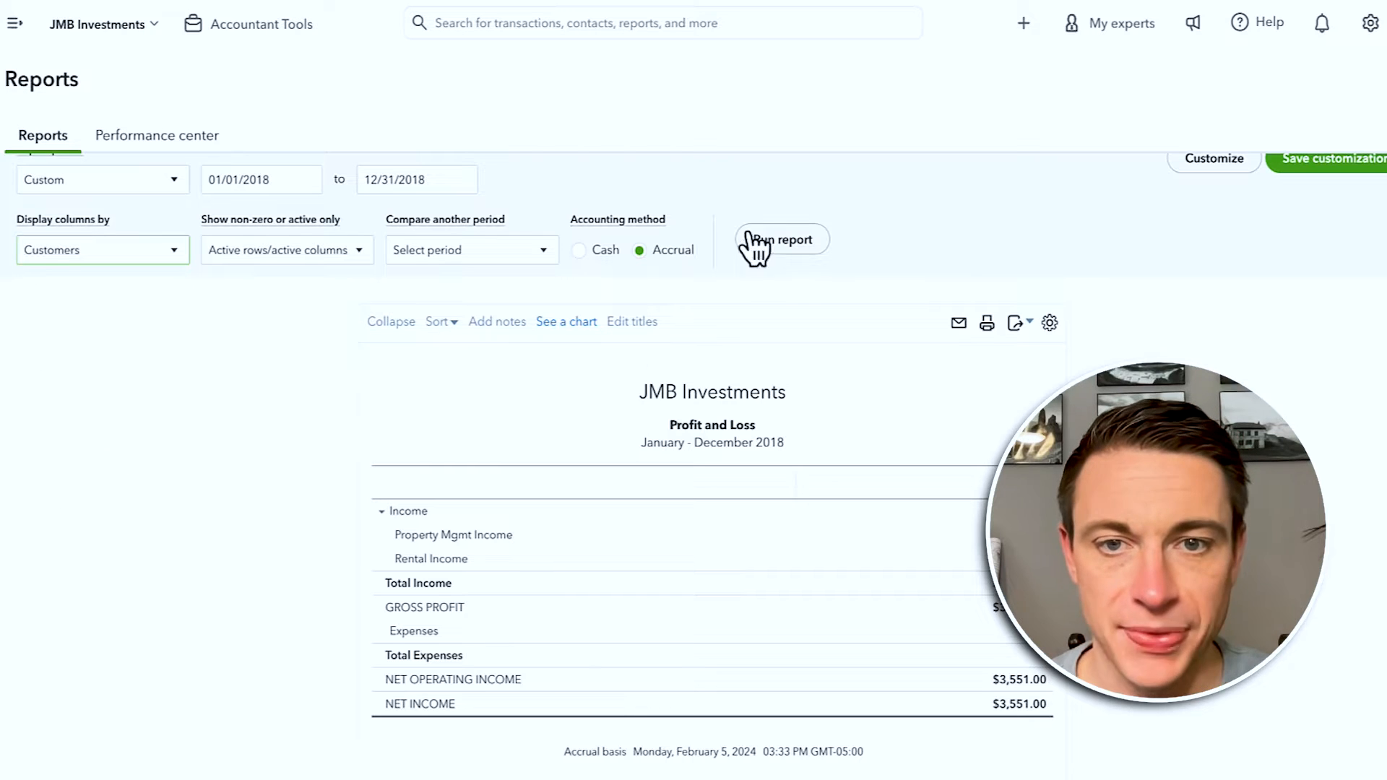
pyautogui.click(800, 244)
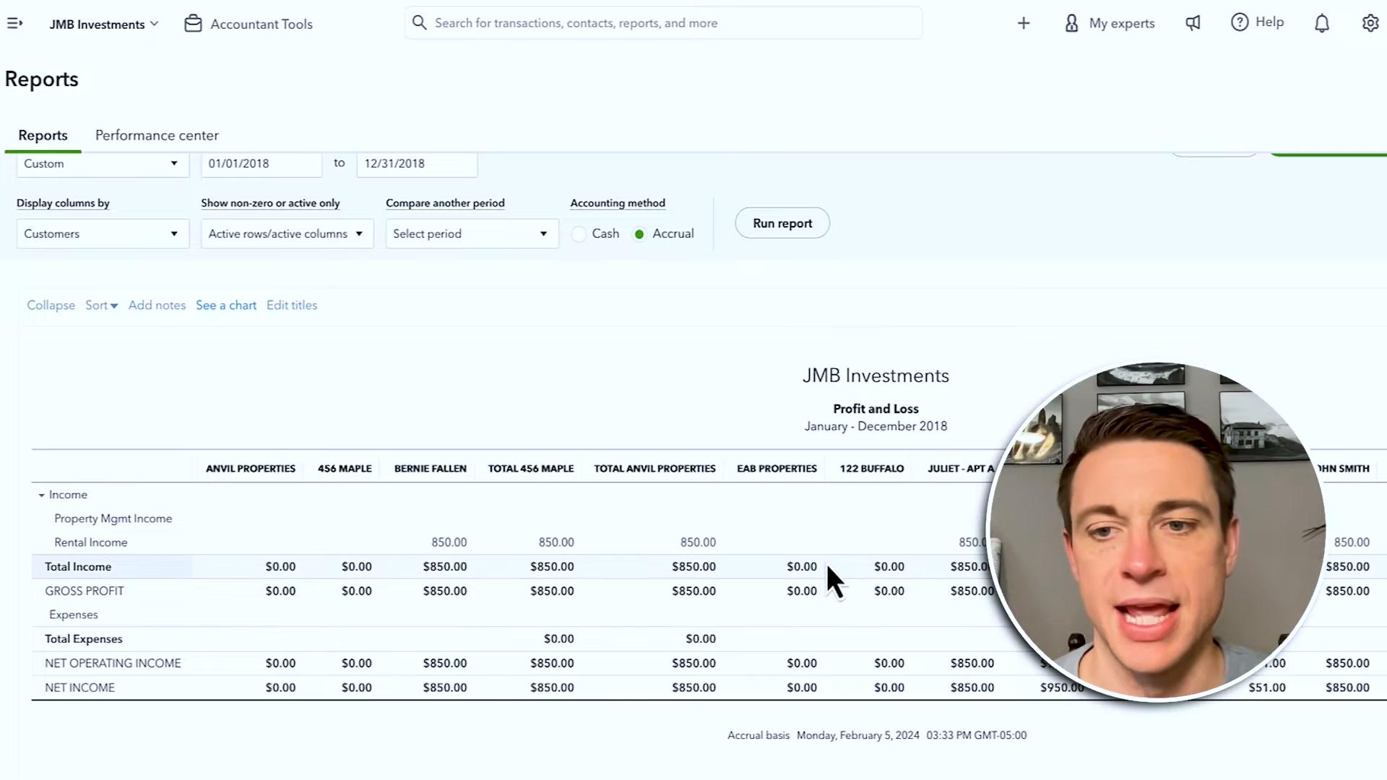
pyautogui.hscroll(1, 840, 550)
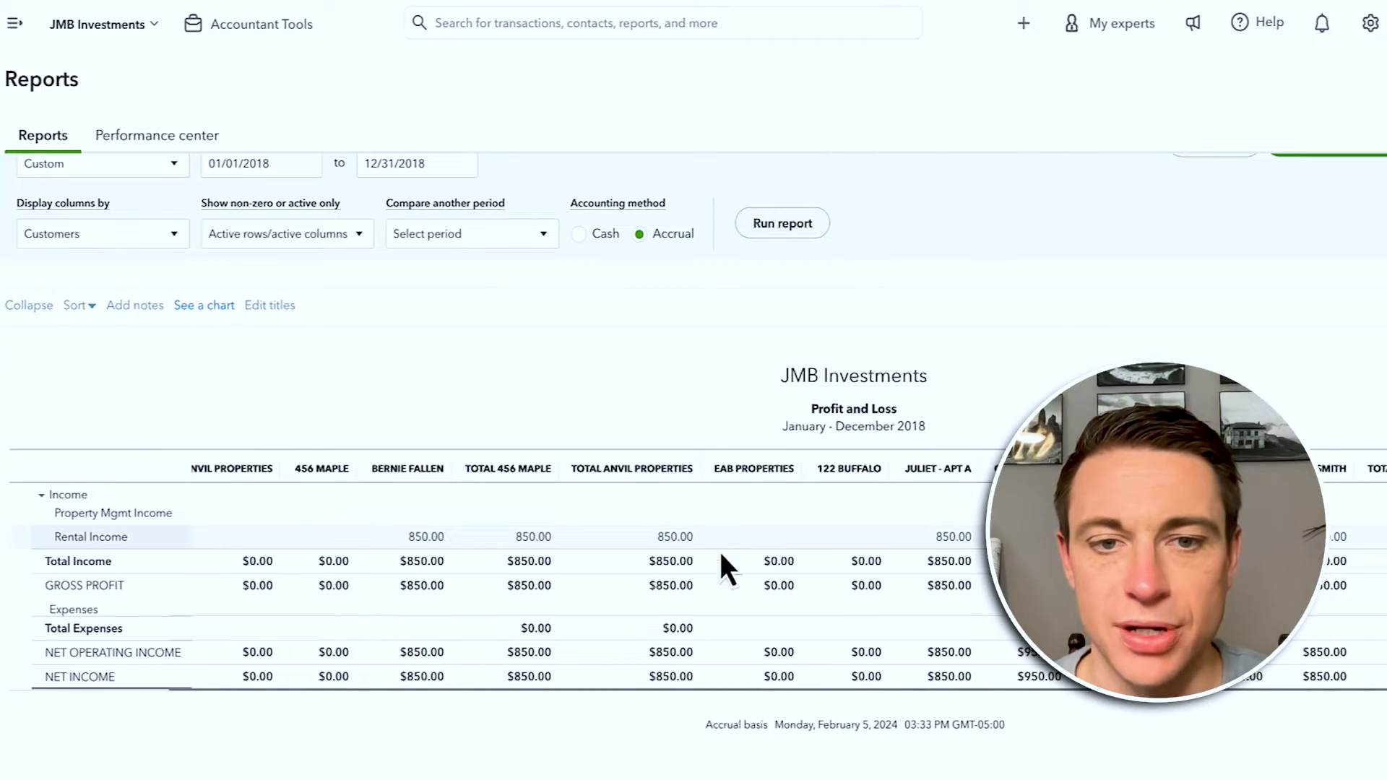
pyautogui.hscroll(1, 939, 572)
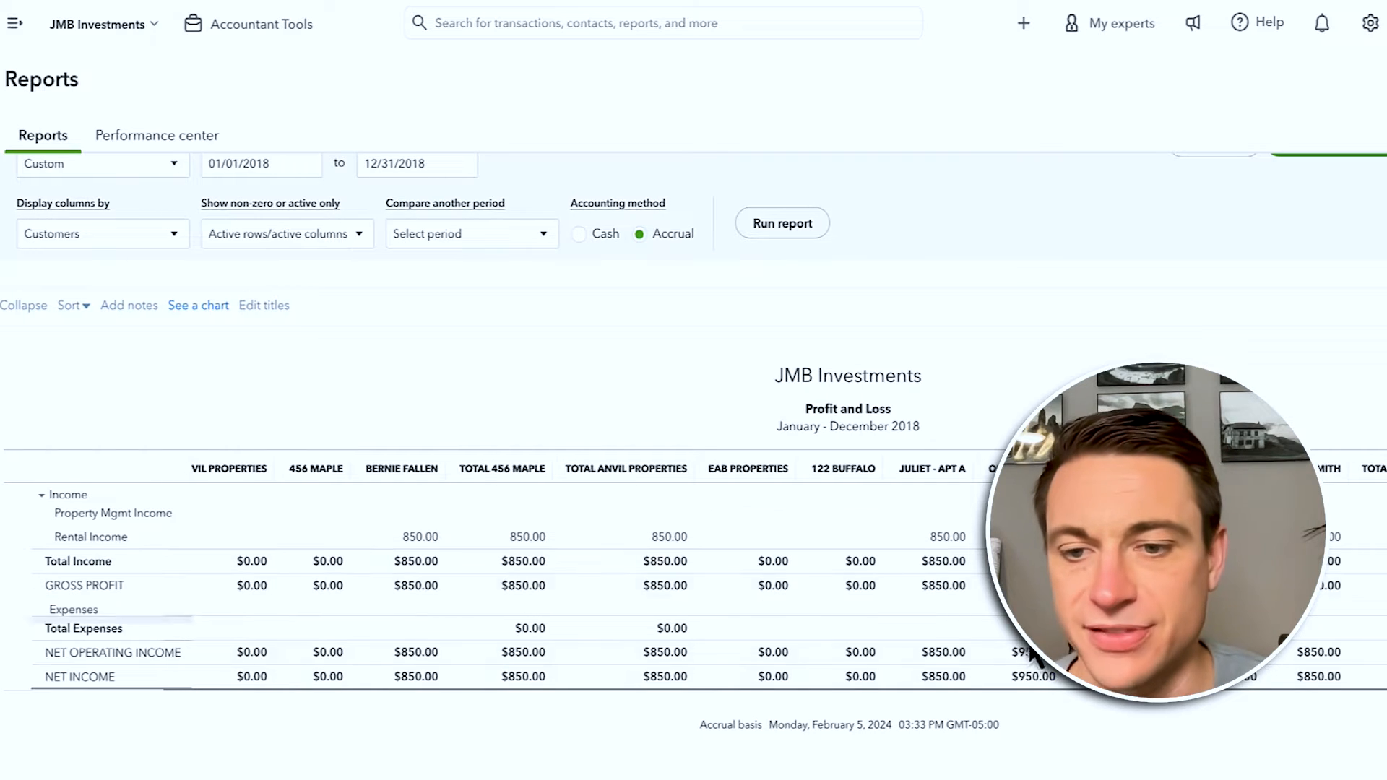
pyautogui.hscroll(5, 506, 570)
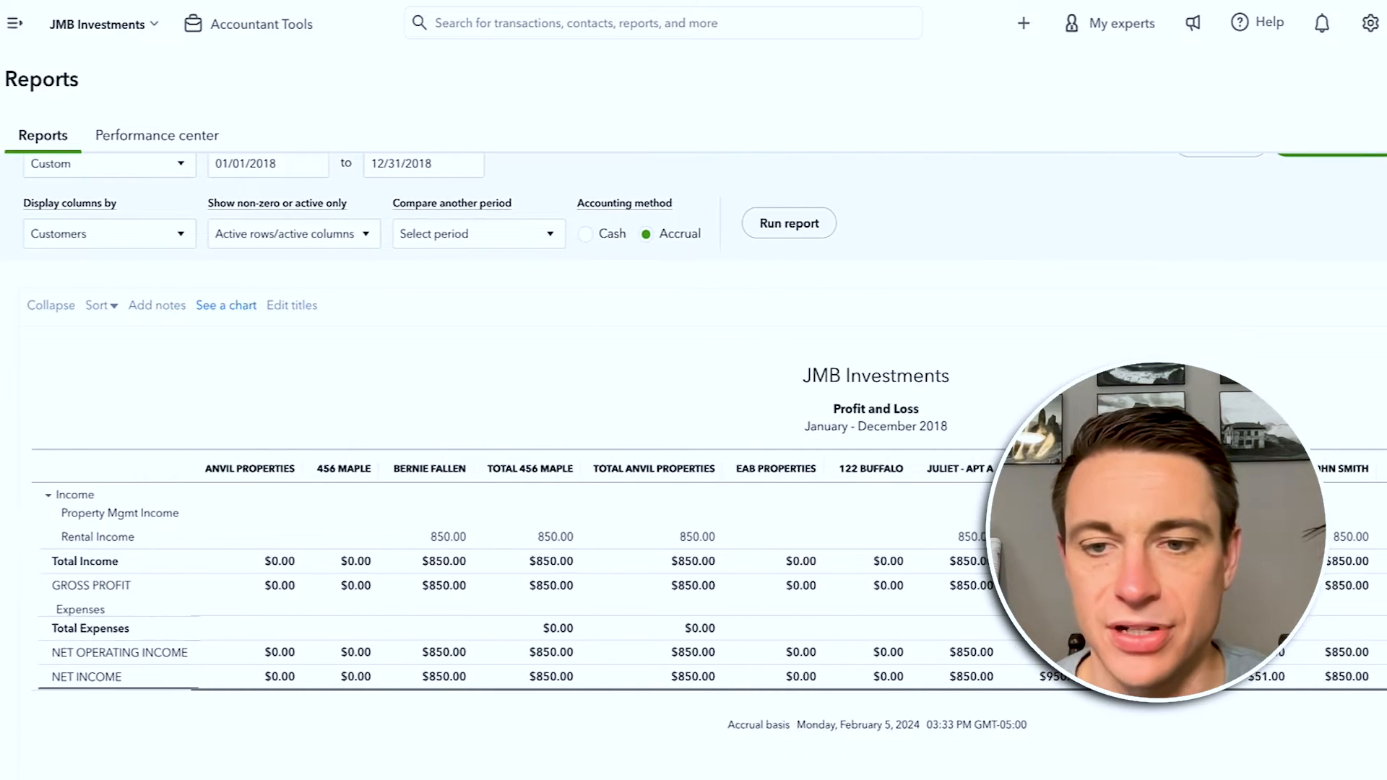
pyautogui.hscroll(-5, 506, 571)
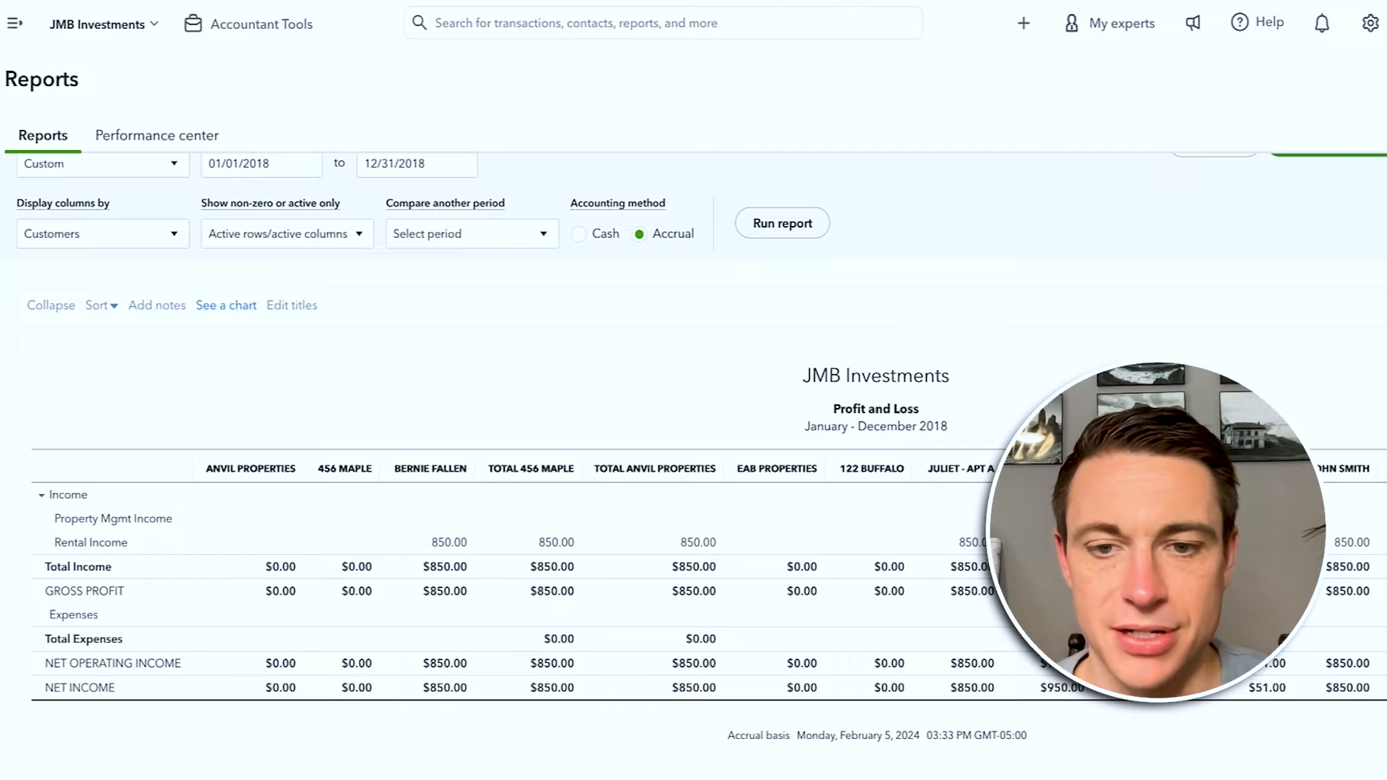
pyautogui.hscroll(5, 506, 571)
pyautogui.hscroll(-5, 922, 542)
pyautogui.scroll(2, 932, 465)
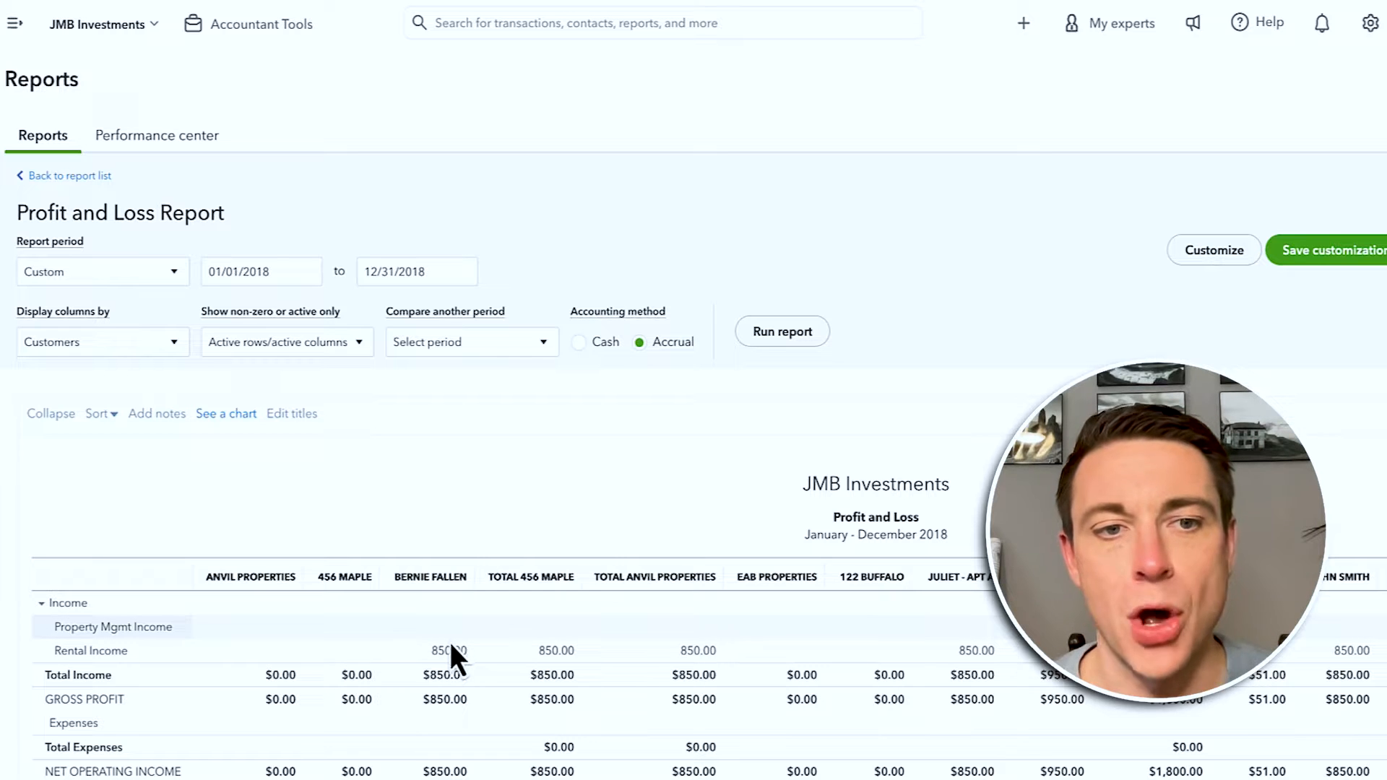
pyautogui.click(143, 348)
# Step: Rerun the report by Classes, showing 122 Buffalo, 123 Main and 456 Maple columns
pyautogui.click(134, 619)
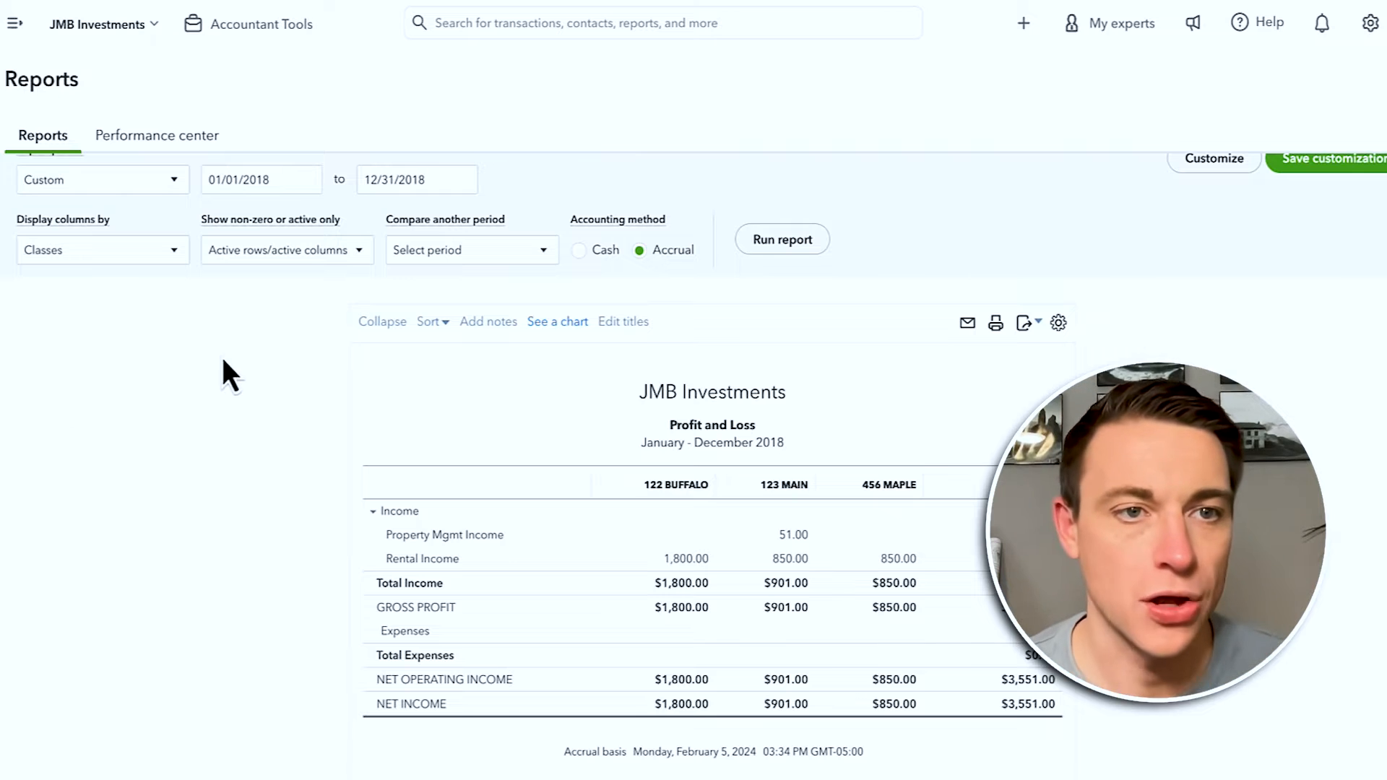
pyautogui.click(15, 23)
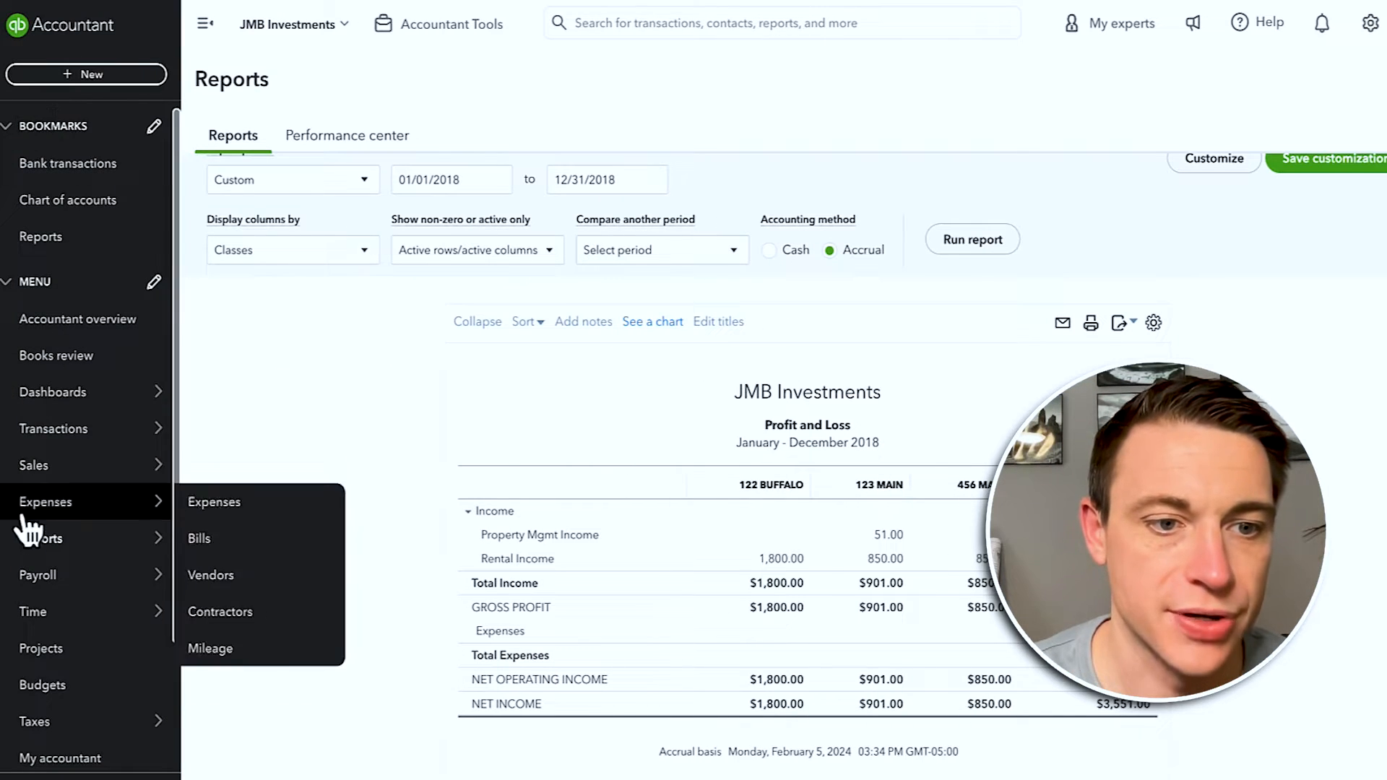
# Step: Open the 365 Central Park - Flip project to see $325,000.00 income against $198,595.03 costs
pyautogui.moveTo(75, 582)
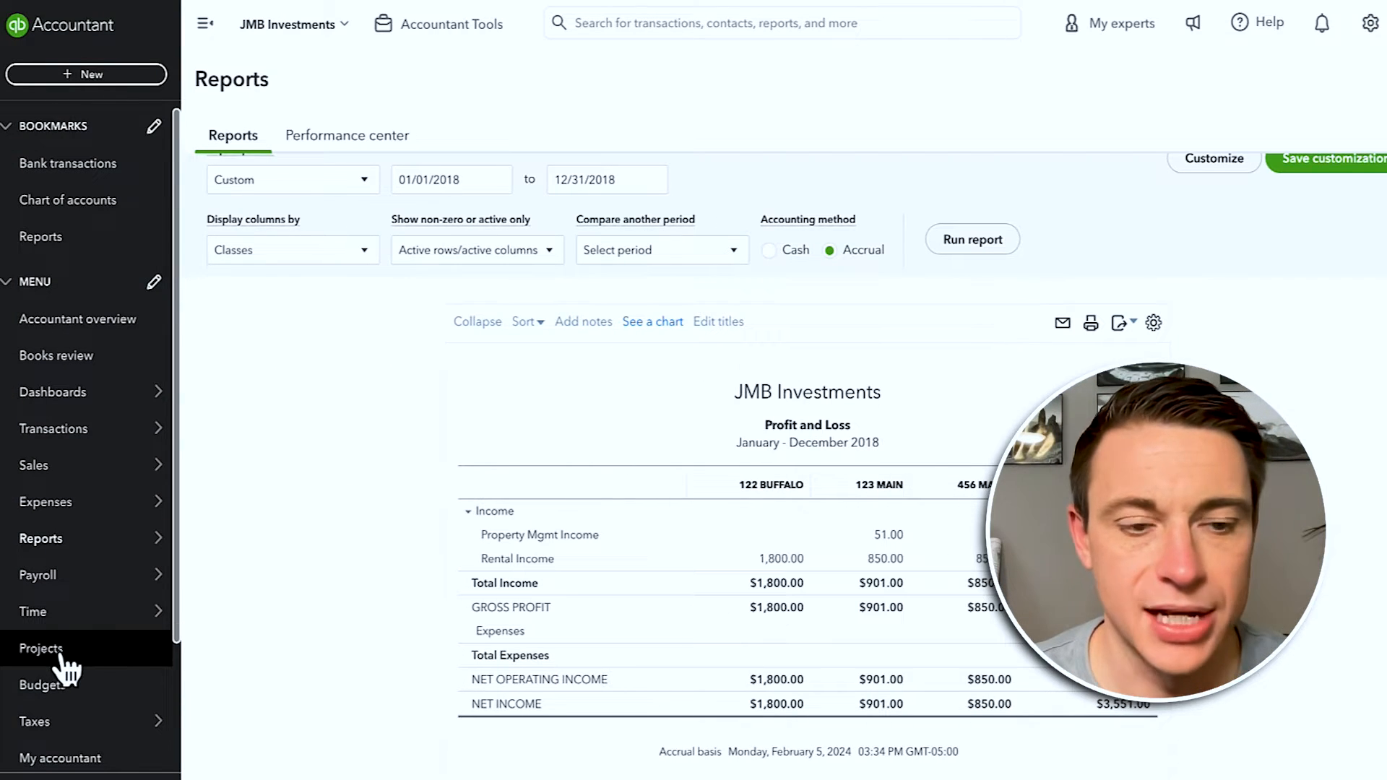
pyautogui.click(67, 667)
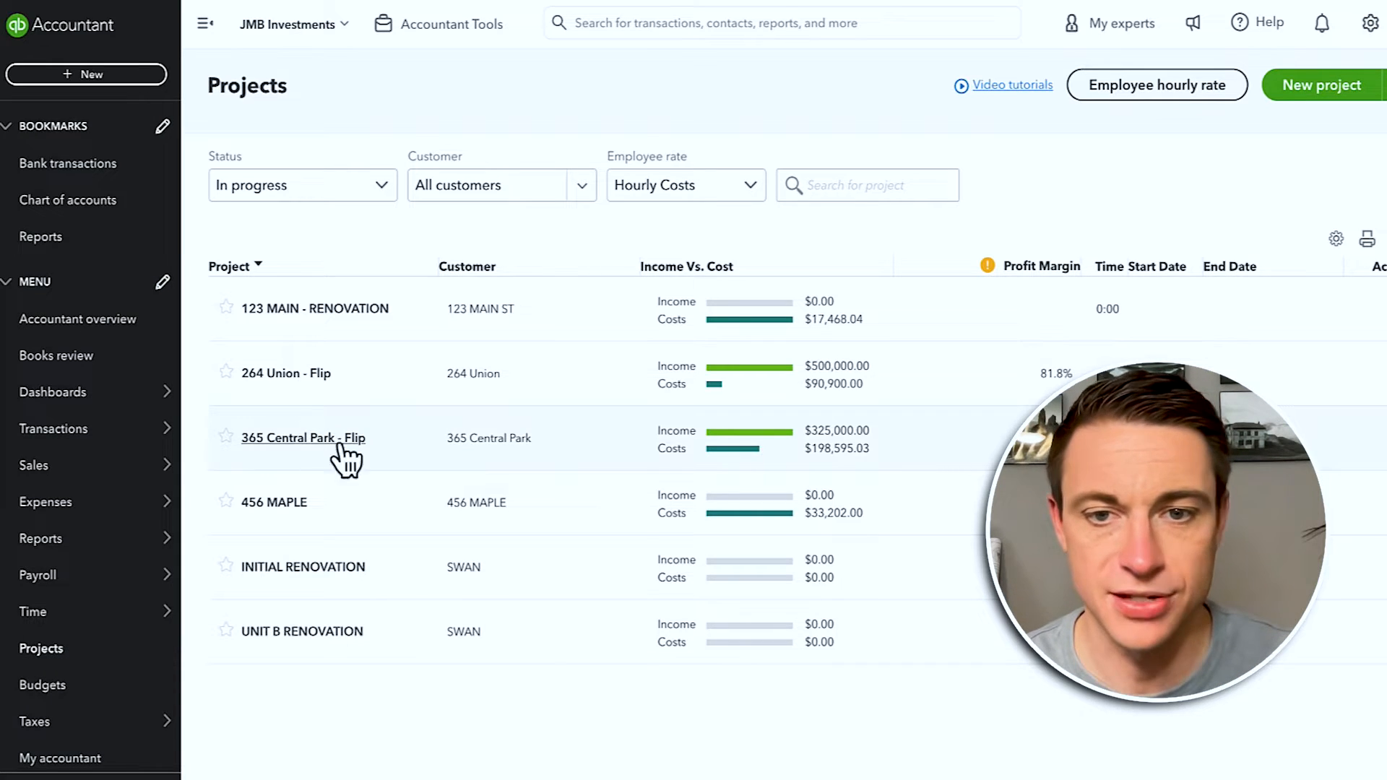
pyautogui.click(309, 436)
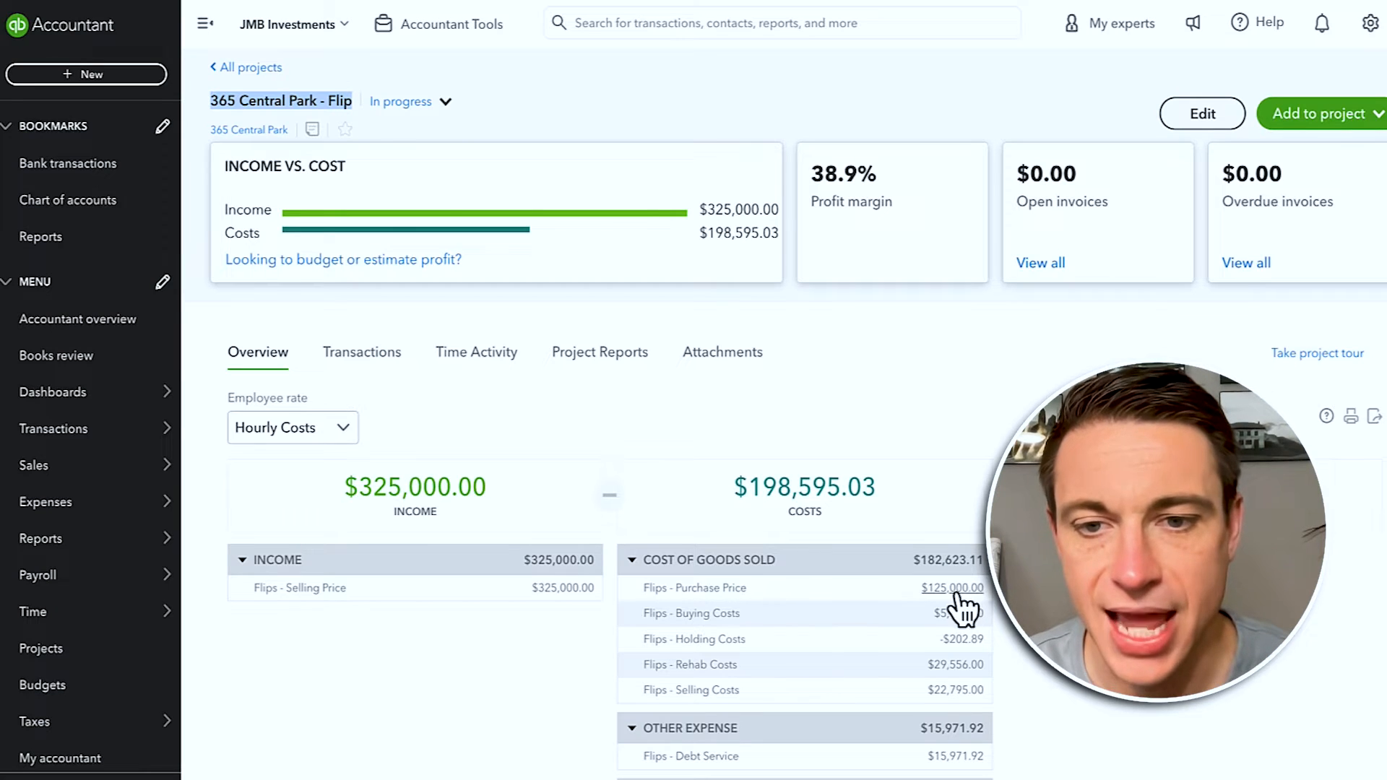
# Step: Drill into the $125,000.00 Flips - Purchase Price amount to view journal entry 11
pyautogui.click(953, 589)
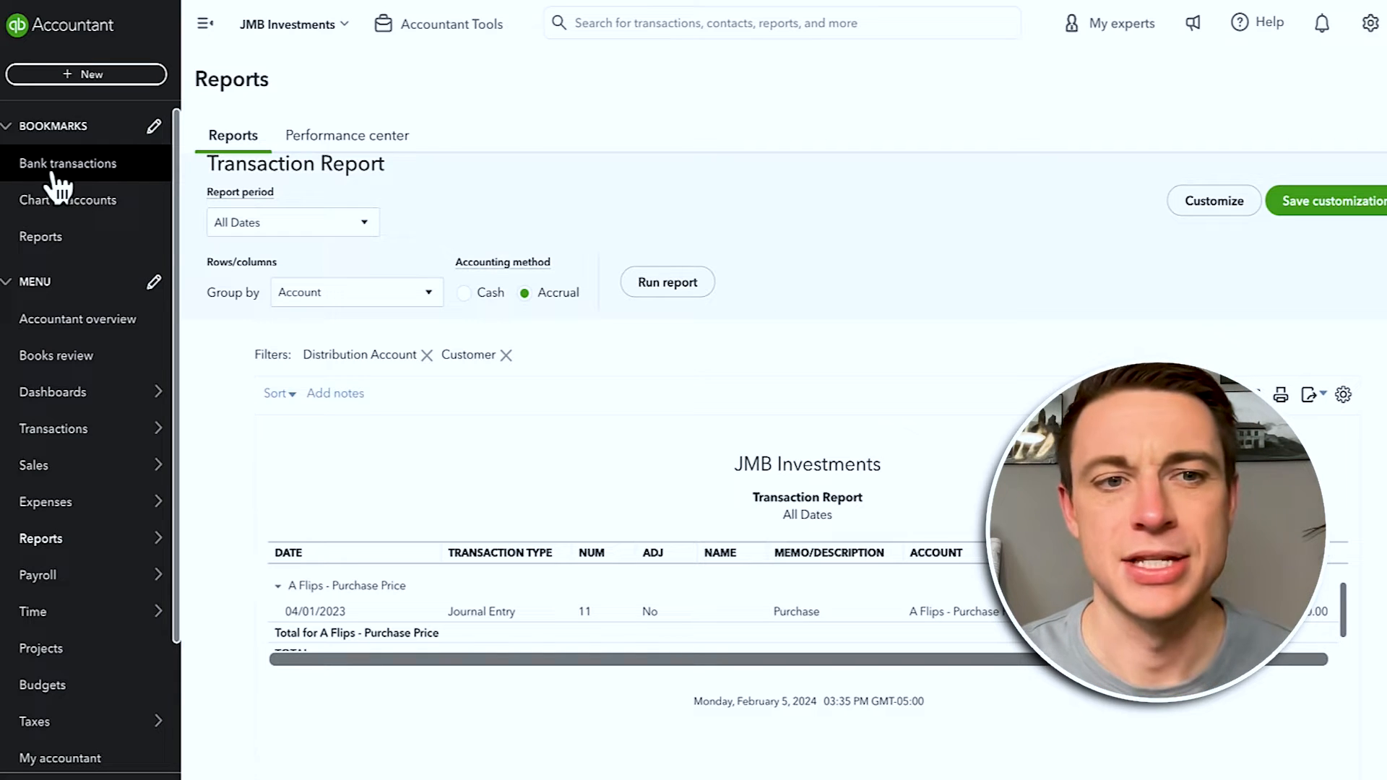
pyautogui.click(58, 189)
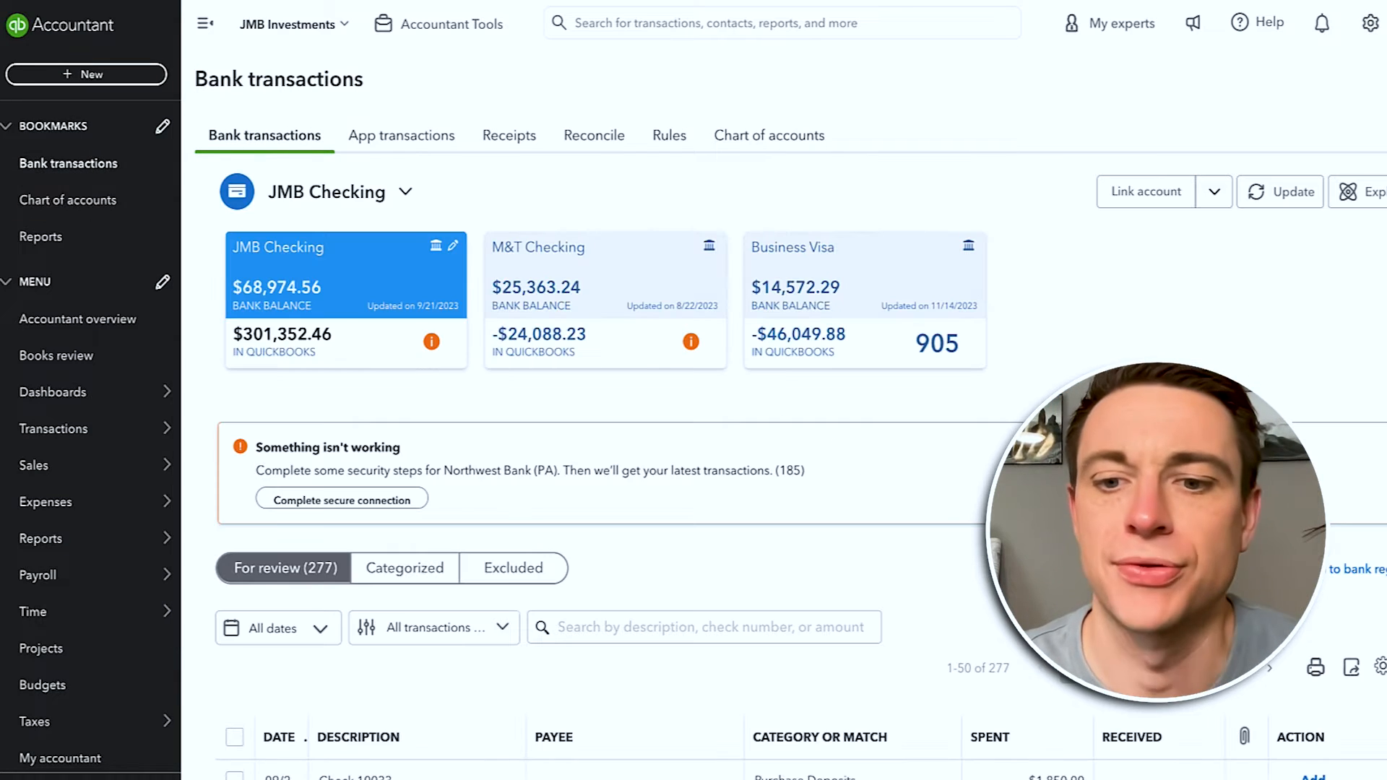
# Step: Make M&T Bank the payee of the $1,100.00 GrubHub Seamless charge and start splitting it
pyautogui.scroll(-6, 722, 433)
pyautogui.scroll(-1, 1004, 619)
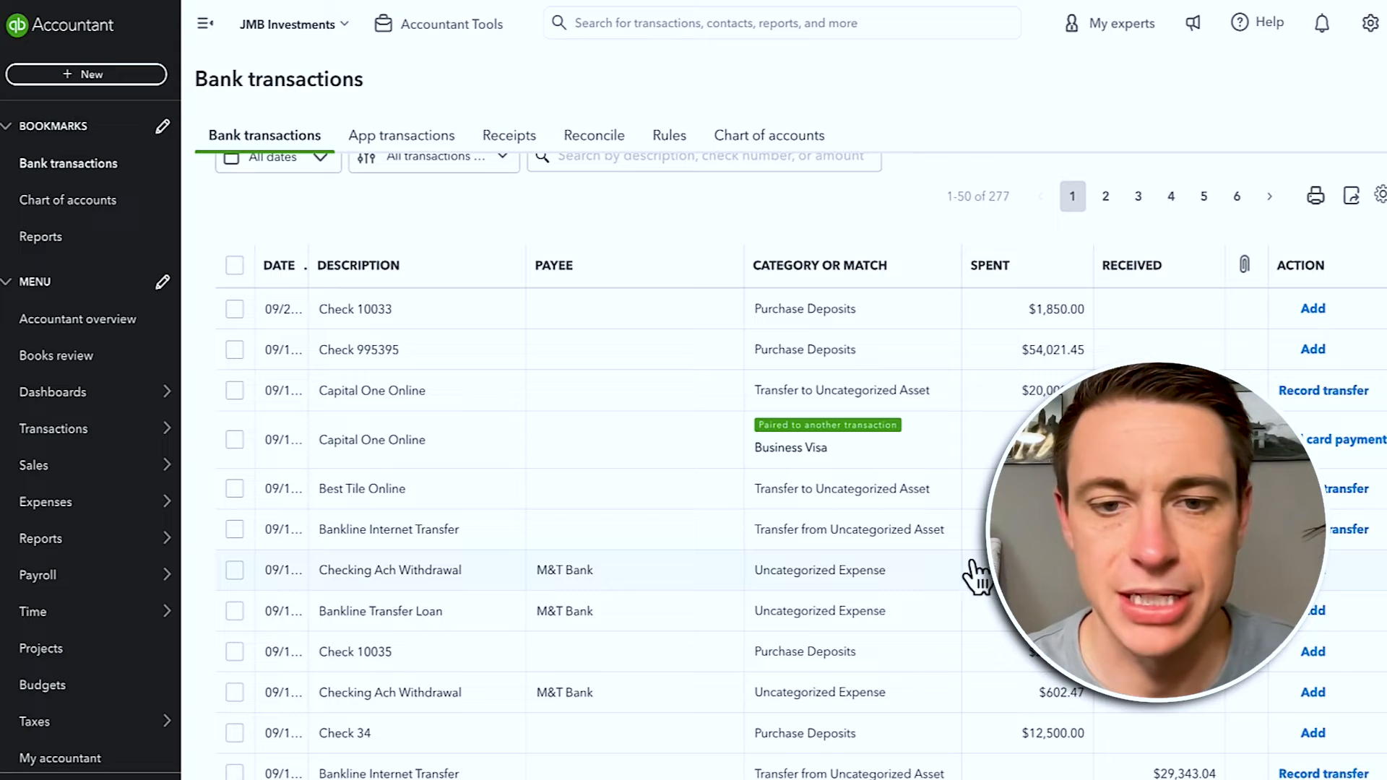
pyautogui.scroll(-3, 943, 589)
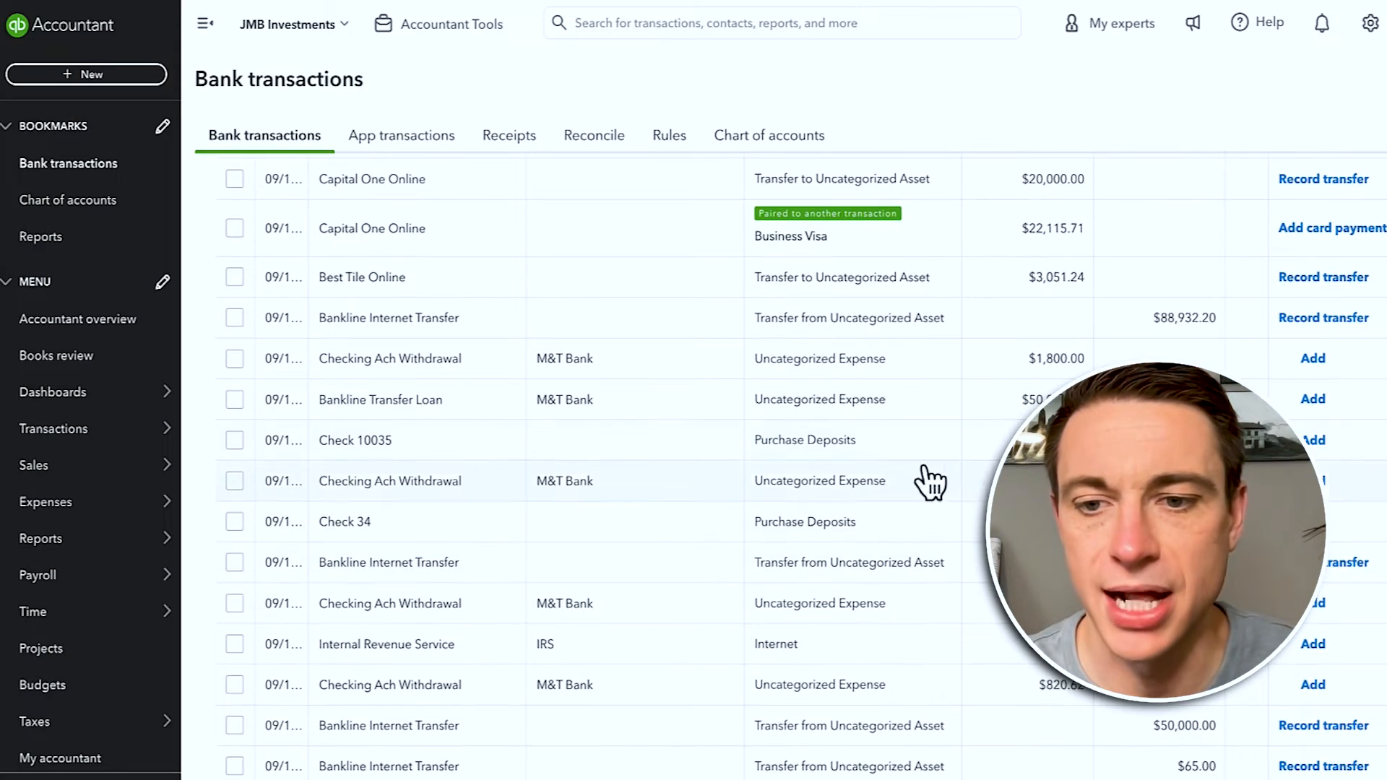
pyautogui.scroll(-5, 932, 505)
pyautogui.scroll(-5, 964, 621)
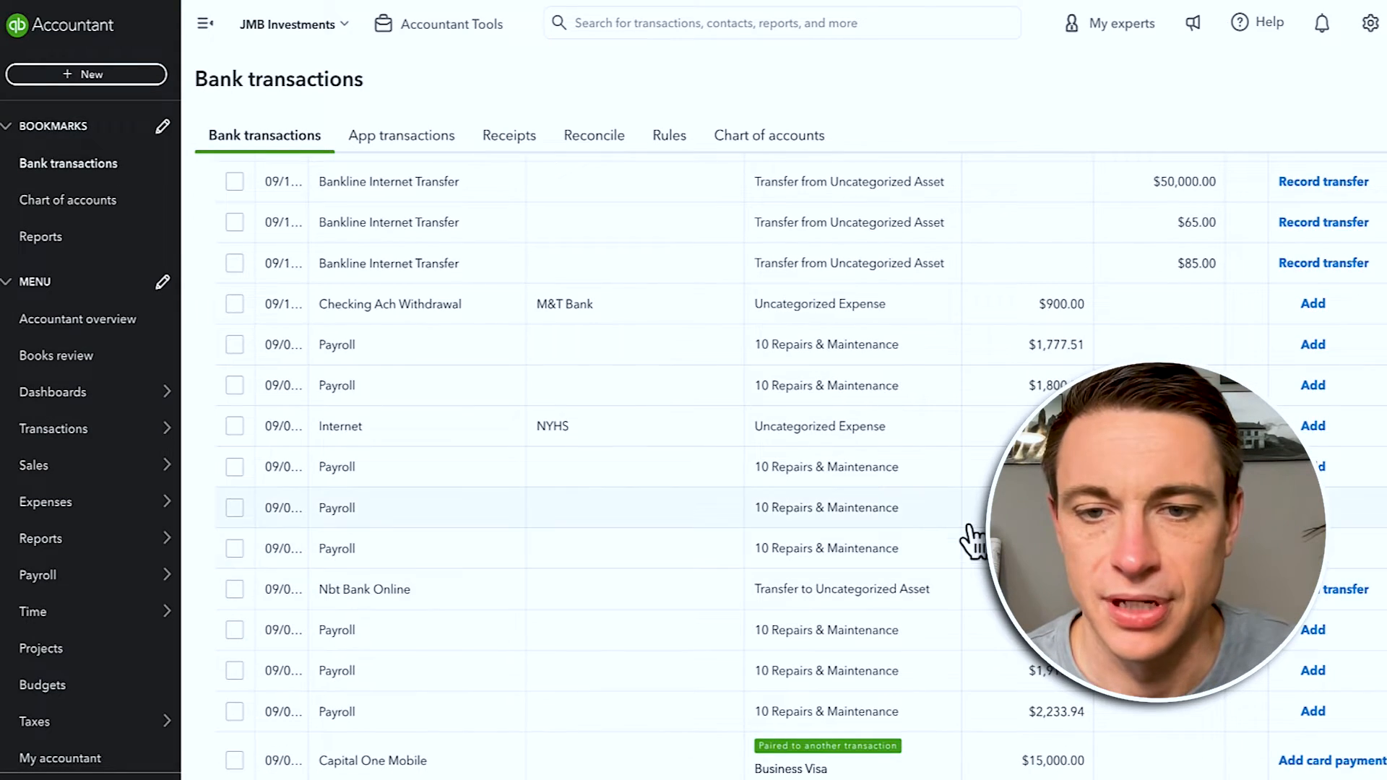
pyautogui.scroll(-3, 962, 543)
pyautogui.scroll(16, 903, 546)
pyautogui.scroll(-12, 859, 548)
pyautogui.scroll(-6, 863, 563)
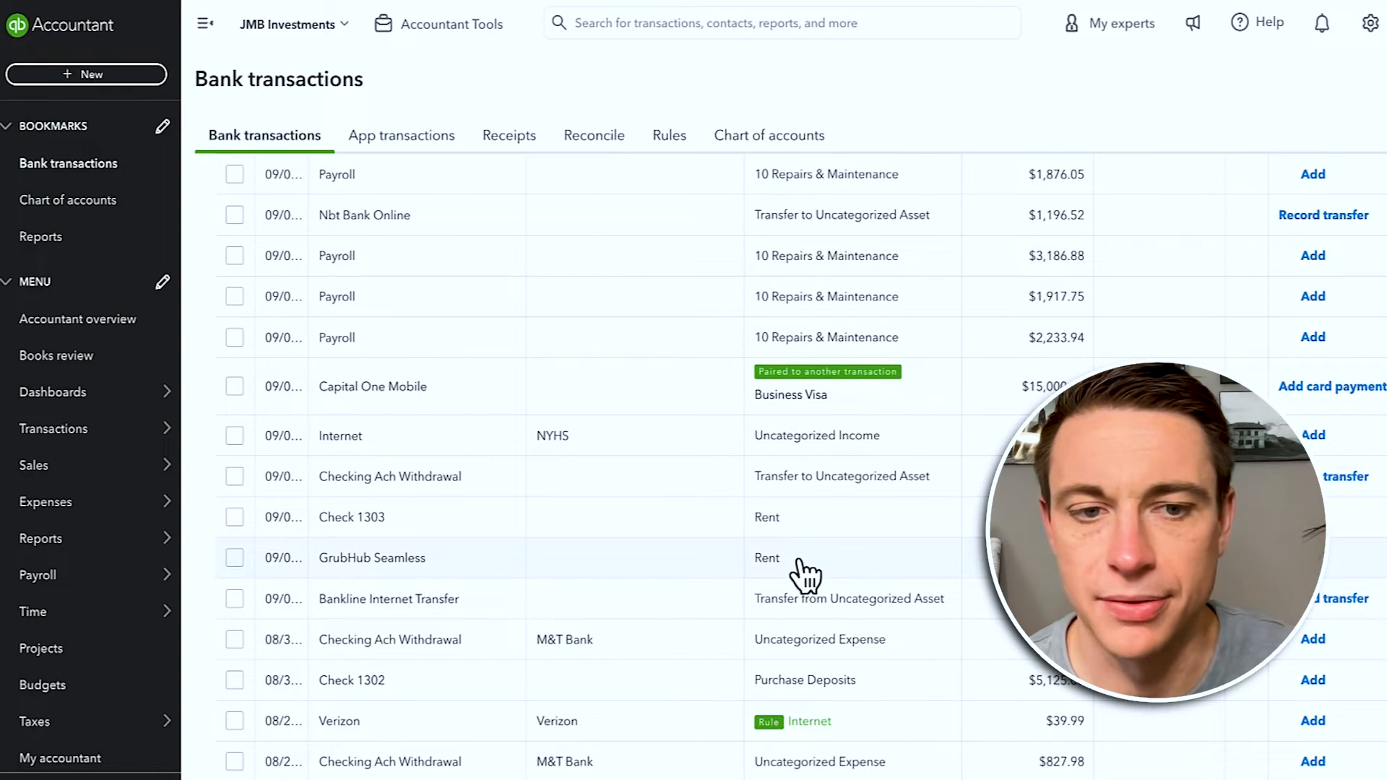
pyautogui.click(823, 574)
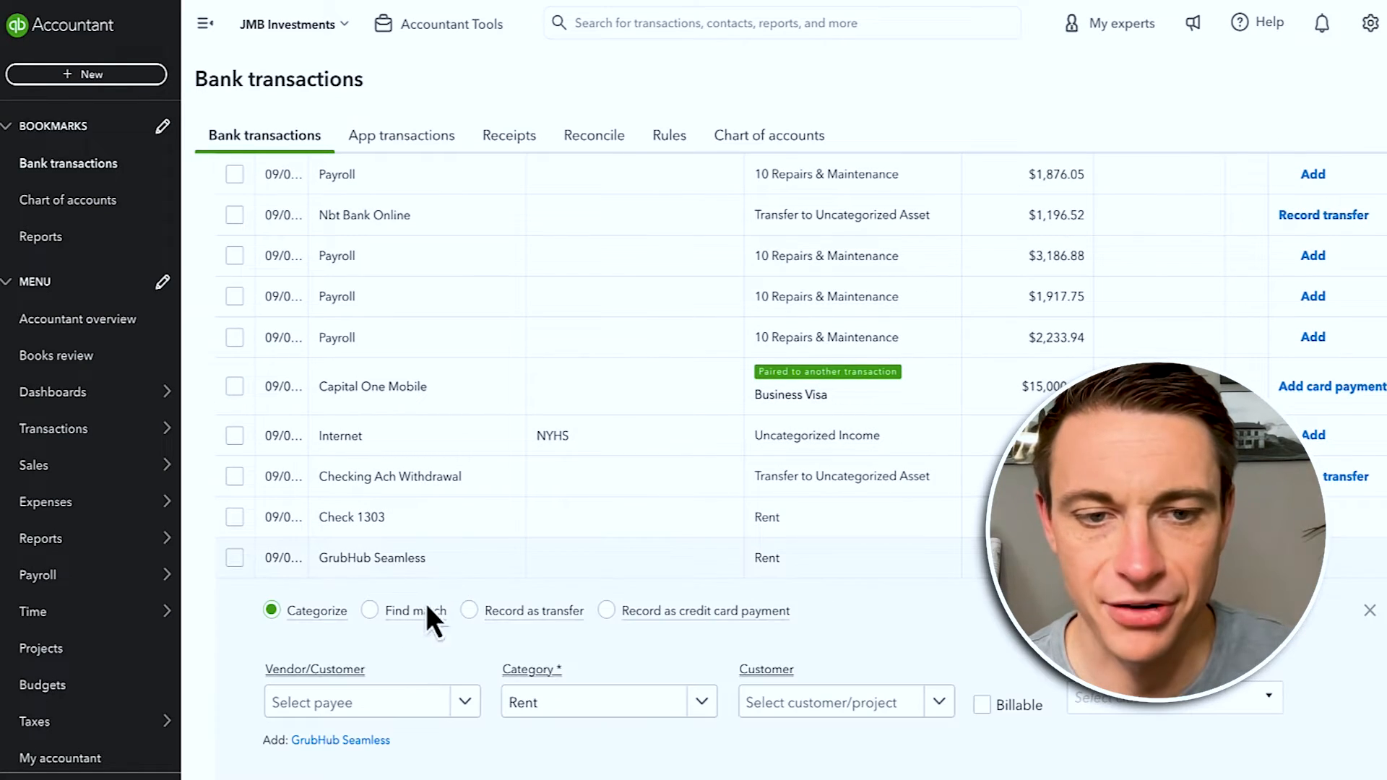
pyautogui.click(384, 704)
pyautogui.write('M&T')
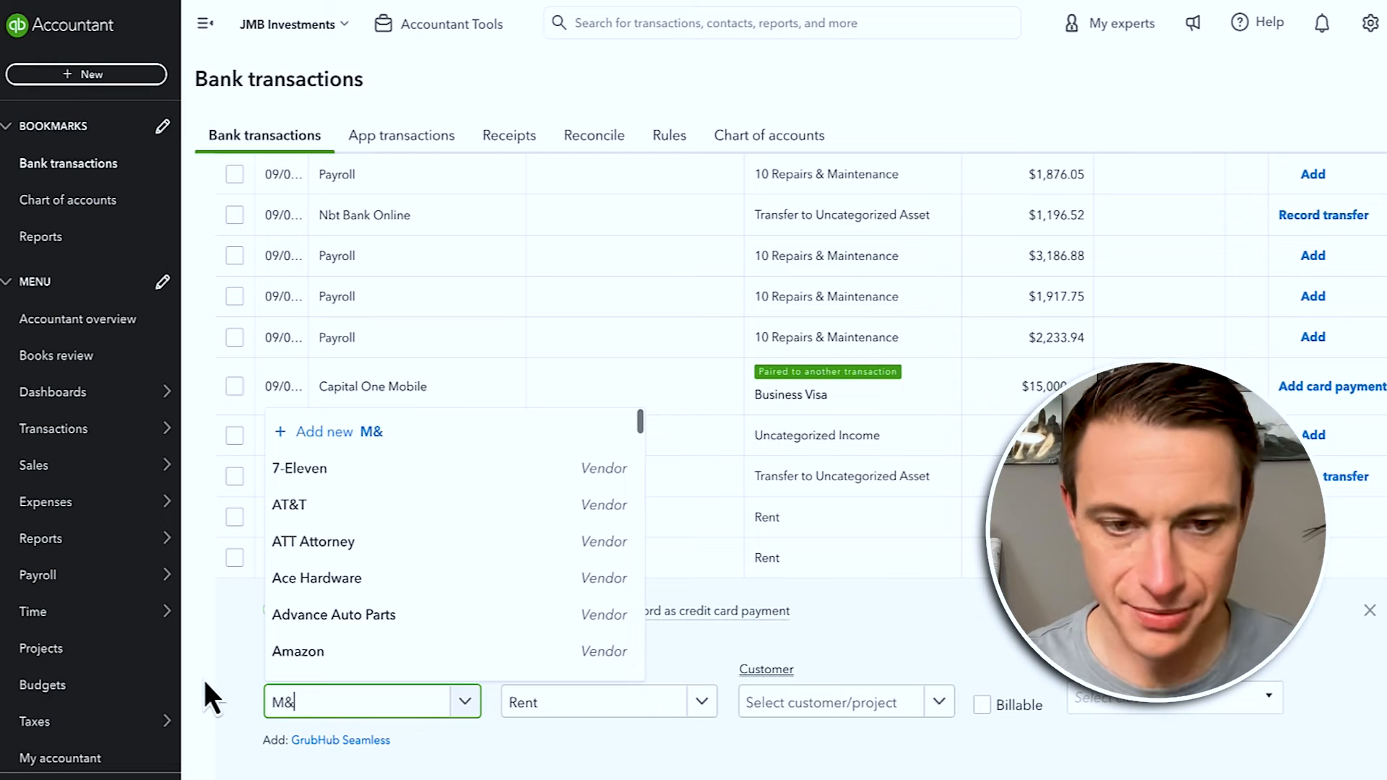
pyautogui.click(270, 668)
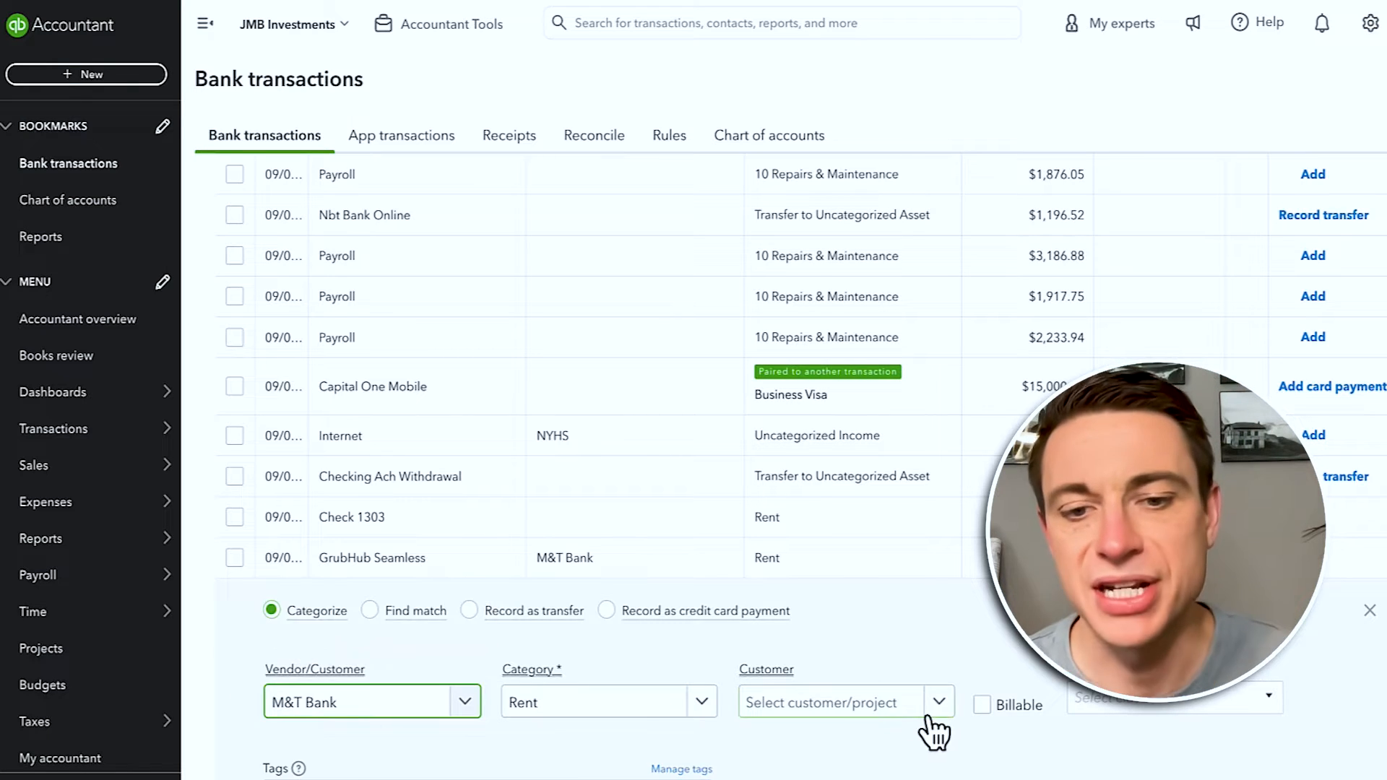
pyautogui.scroll(-3, 924, 722)
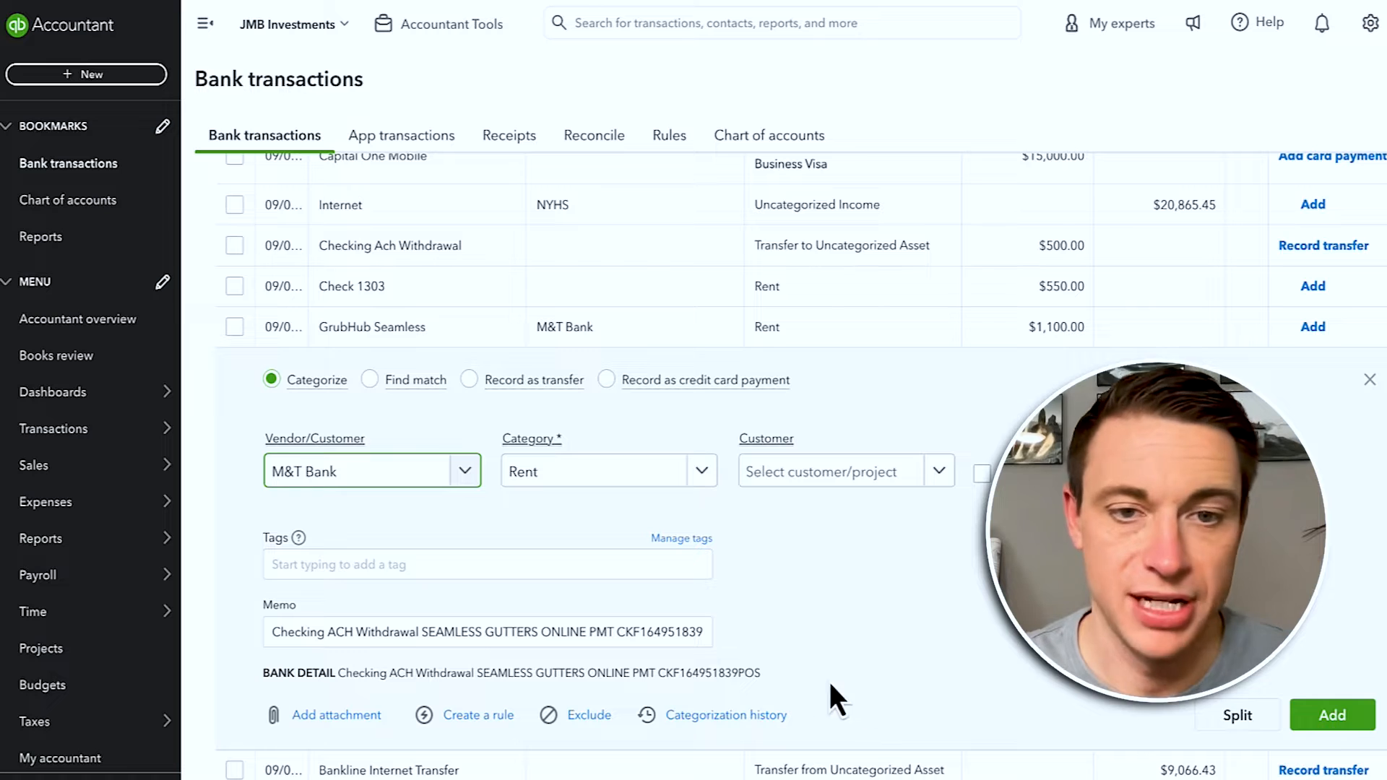
pyautogui.click(1236, 715)
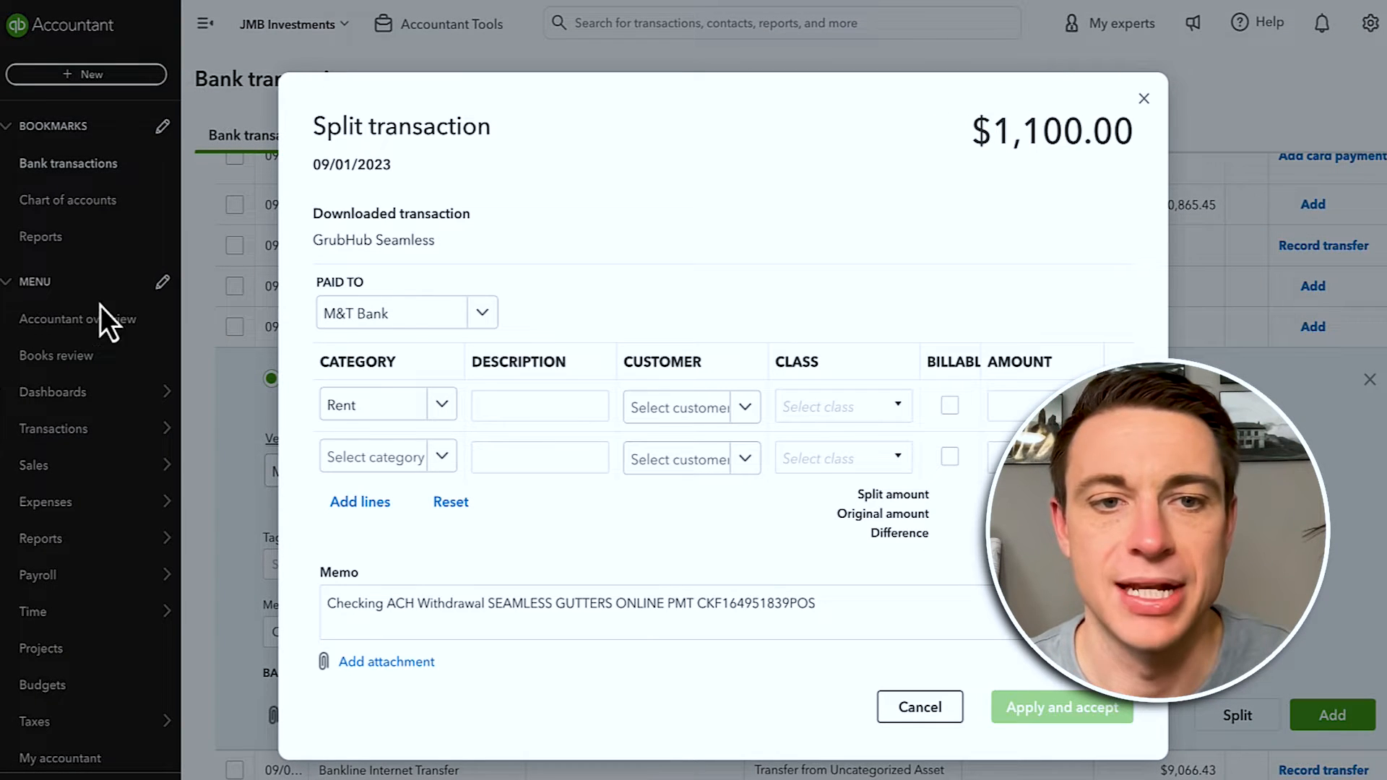
# Step: Set split line 1 to Conventional Loans with customer and class 122 Buffalo
pyautogui.click(348, 406)
pyautogui.write('conven')
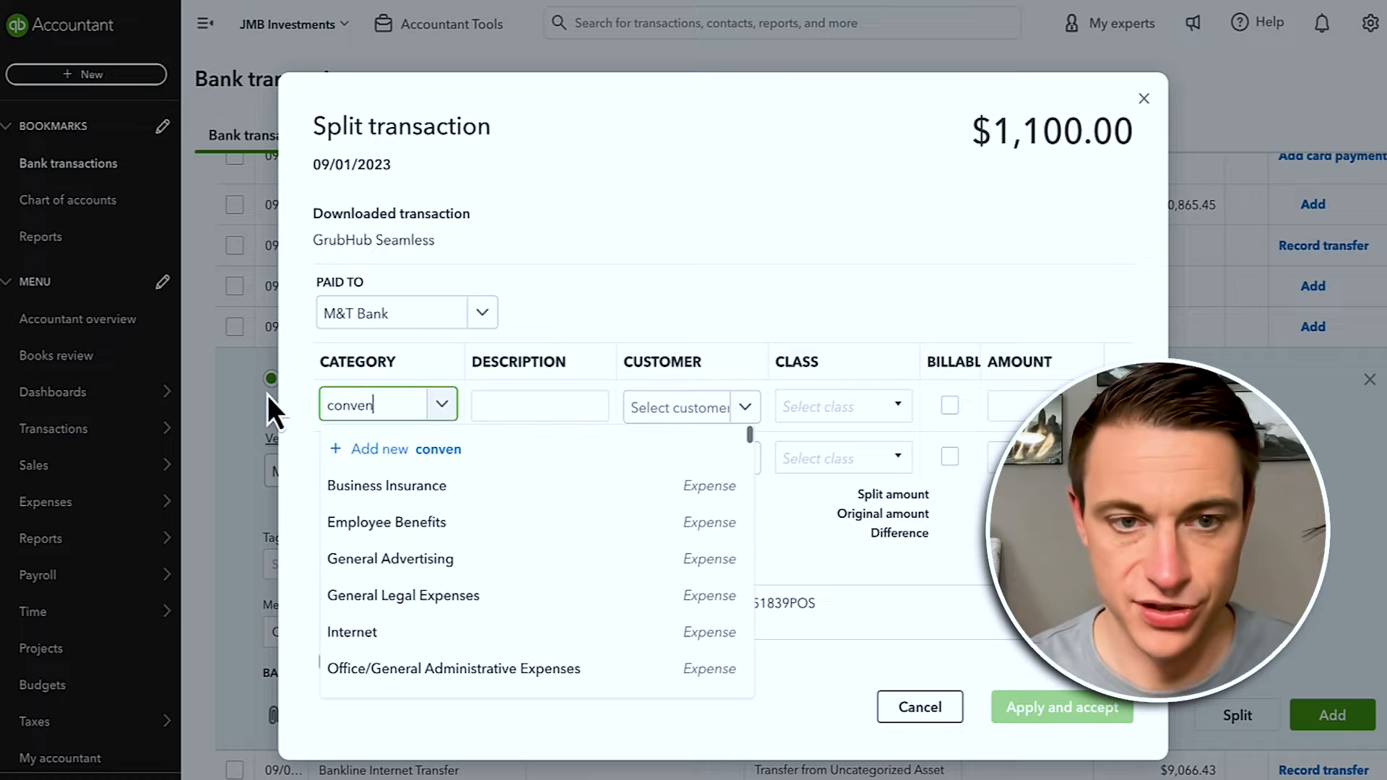
pyautogui.click(421, 520)
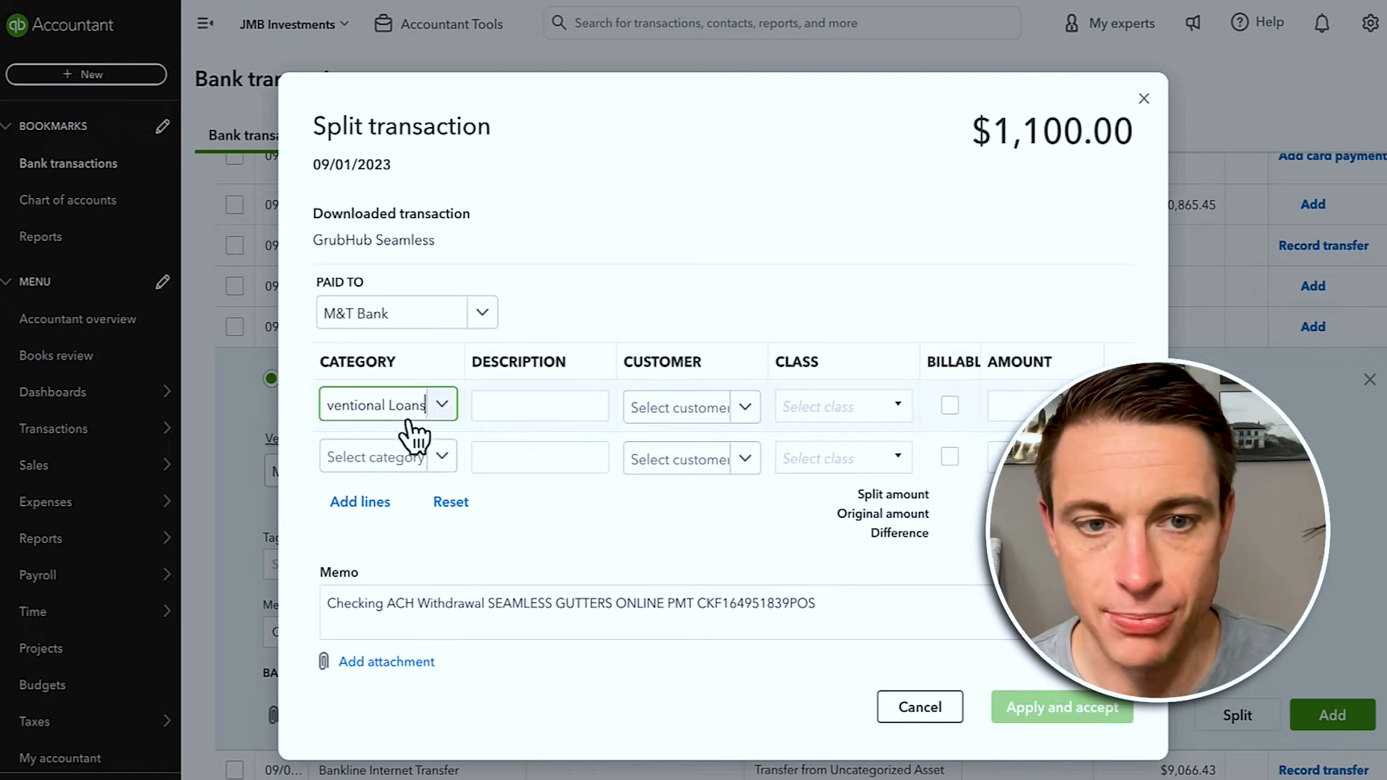
pyautogui.click(711, 416)
pyautogui.write('122')
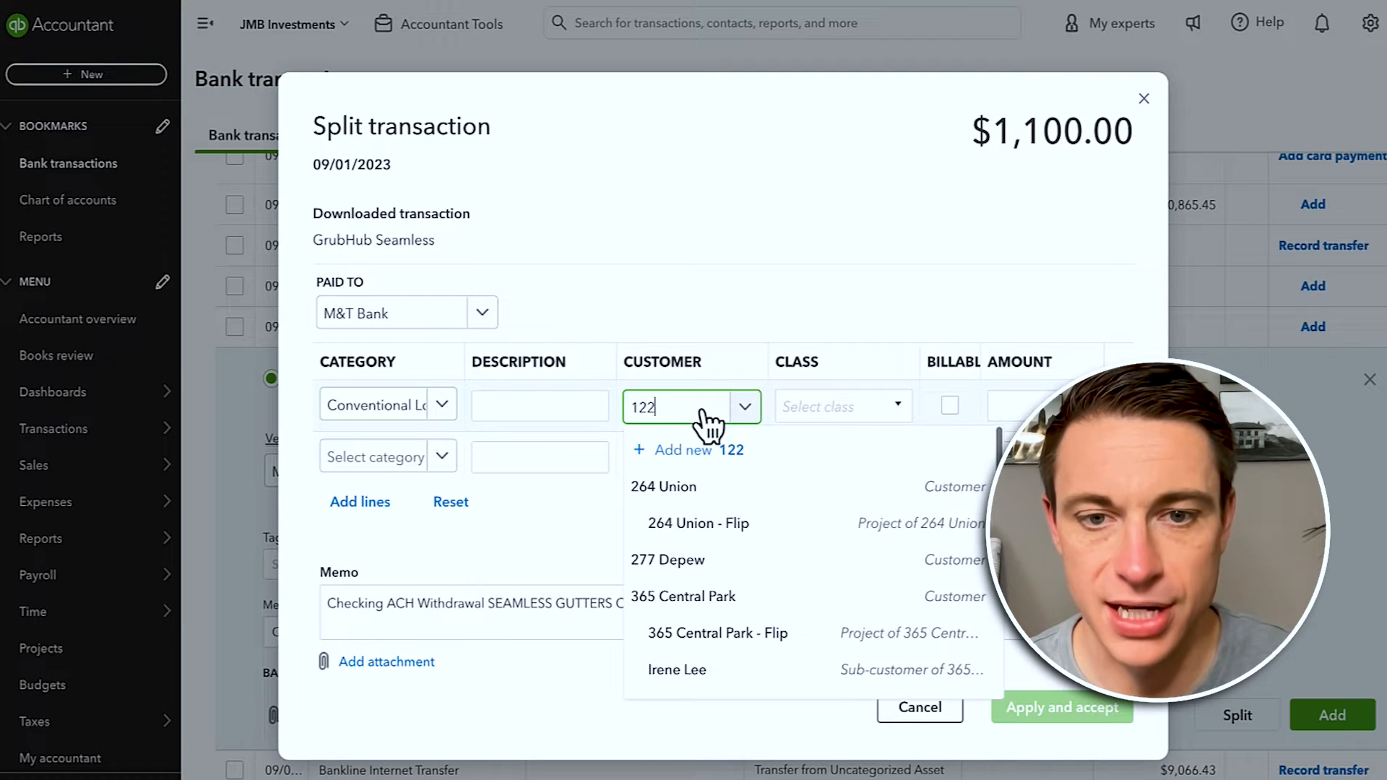
pyautogui.click(659, 486)
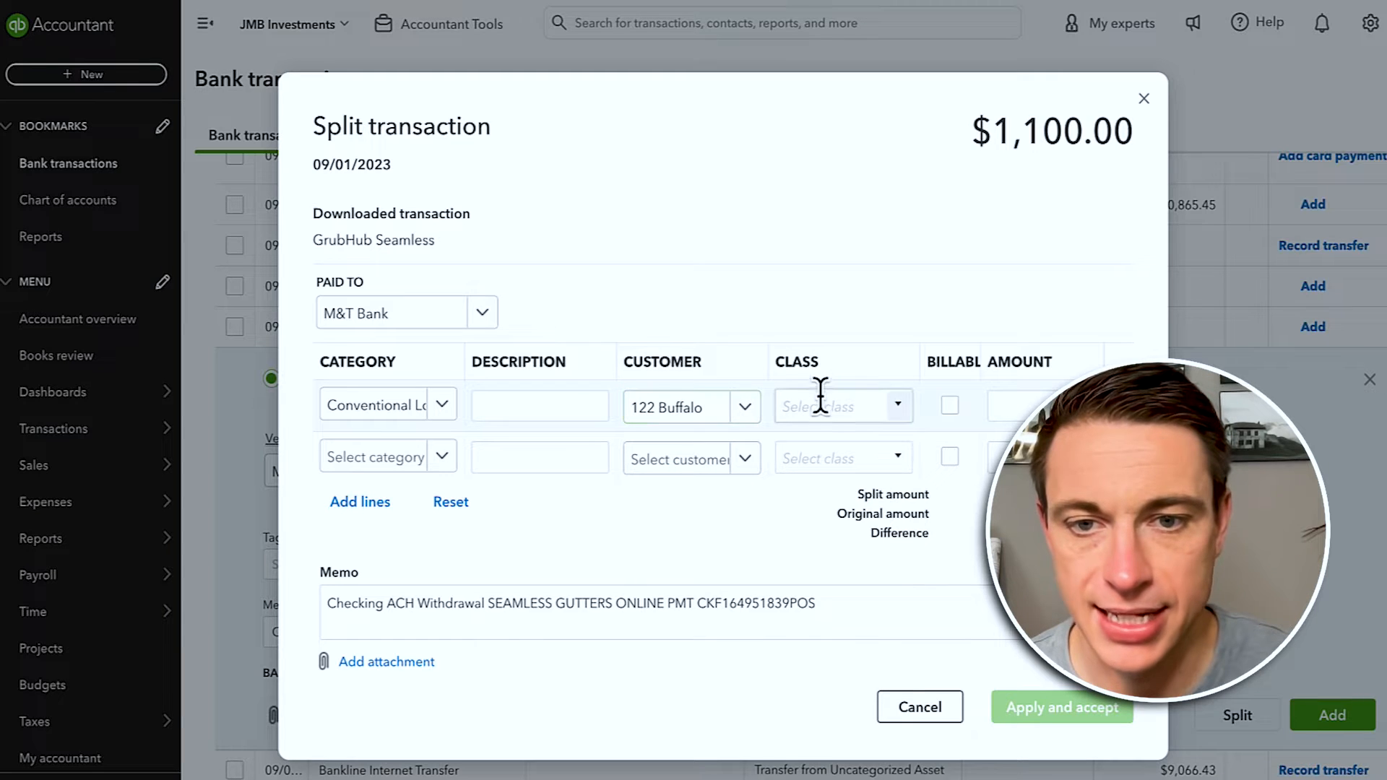
pyautogui.click(821, 404)
pyautogui.write('122')
pyautogui.click(823, 474)
pyautogui.click(1067, 404)
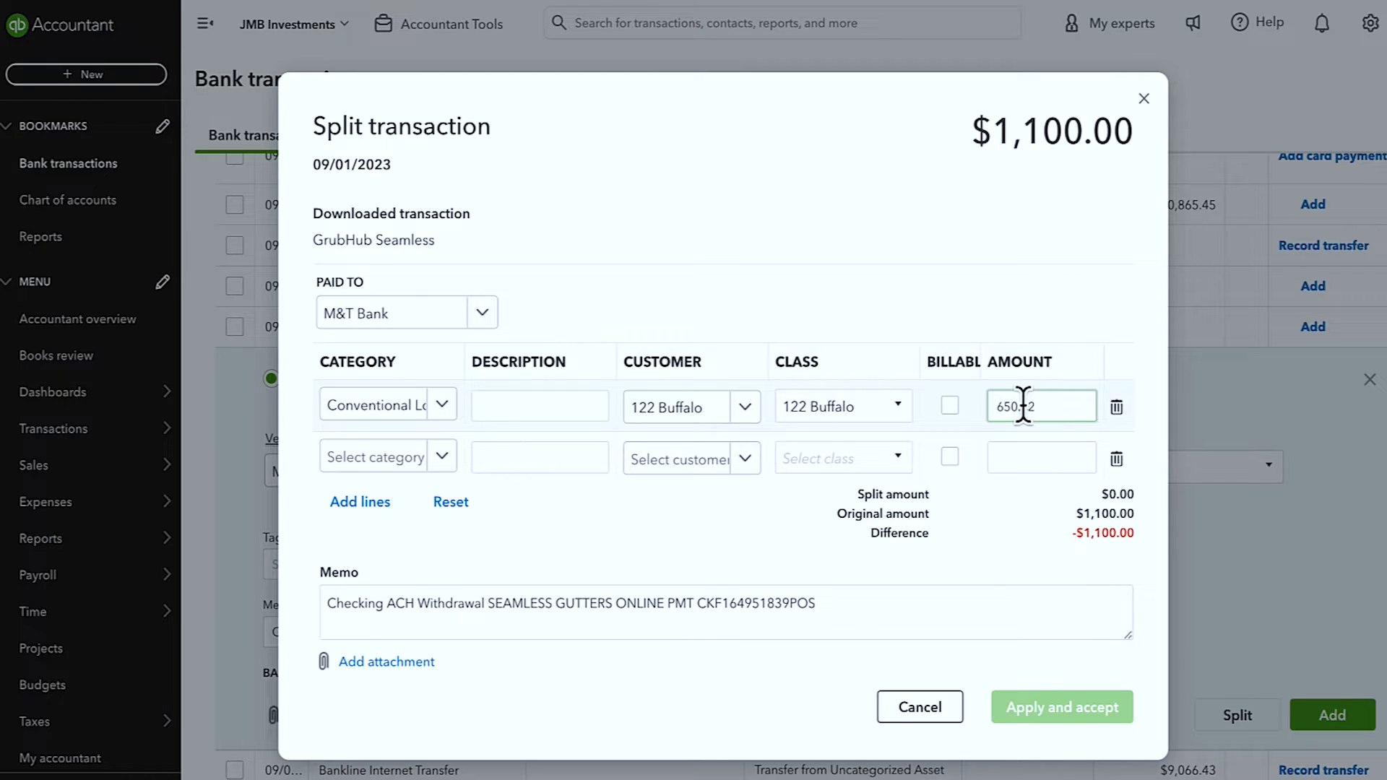
# Step: Set split line 2 to 09 Interest with customer and class 122 Buffalo
pyautogui.write('oin')
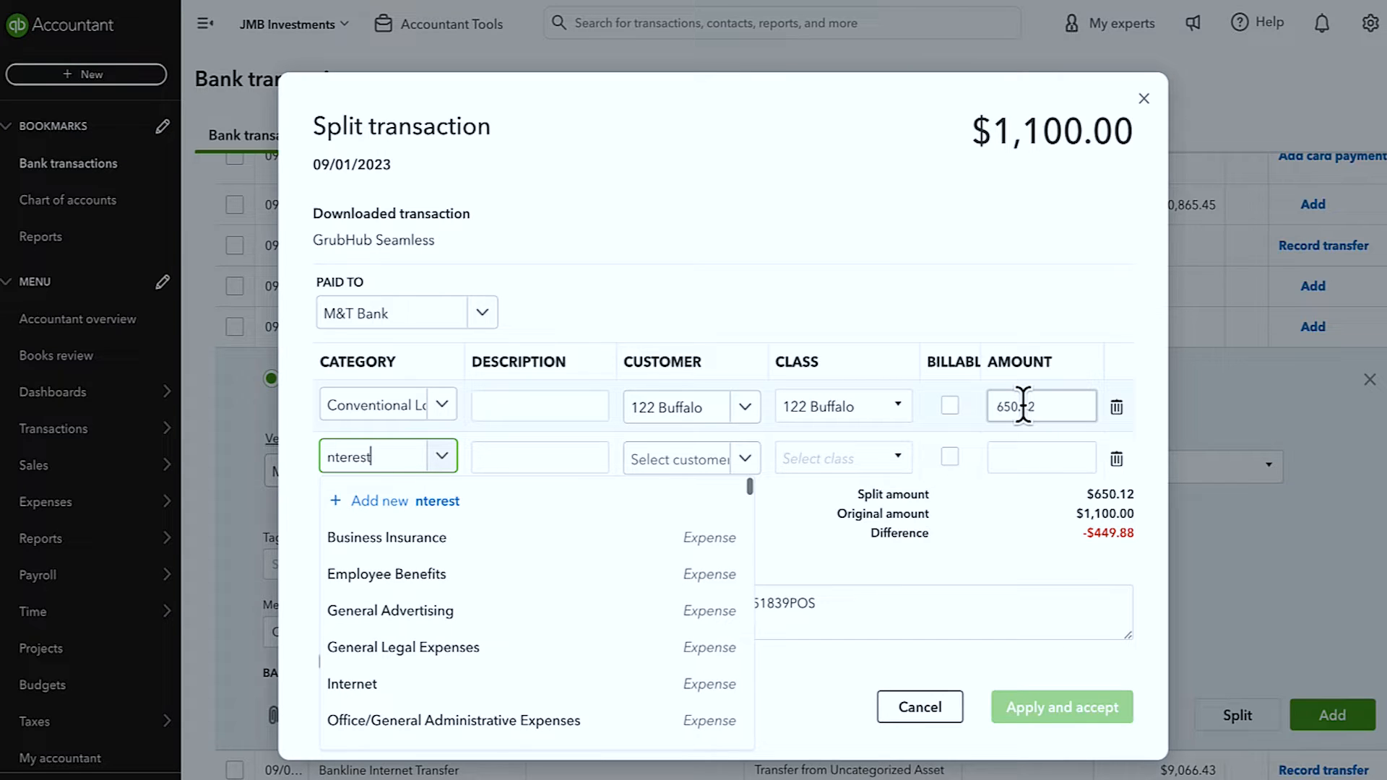
pyautogui.click(592, 543)
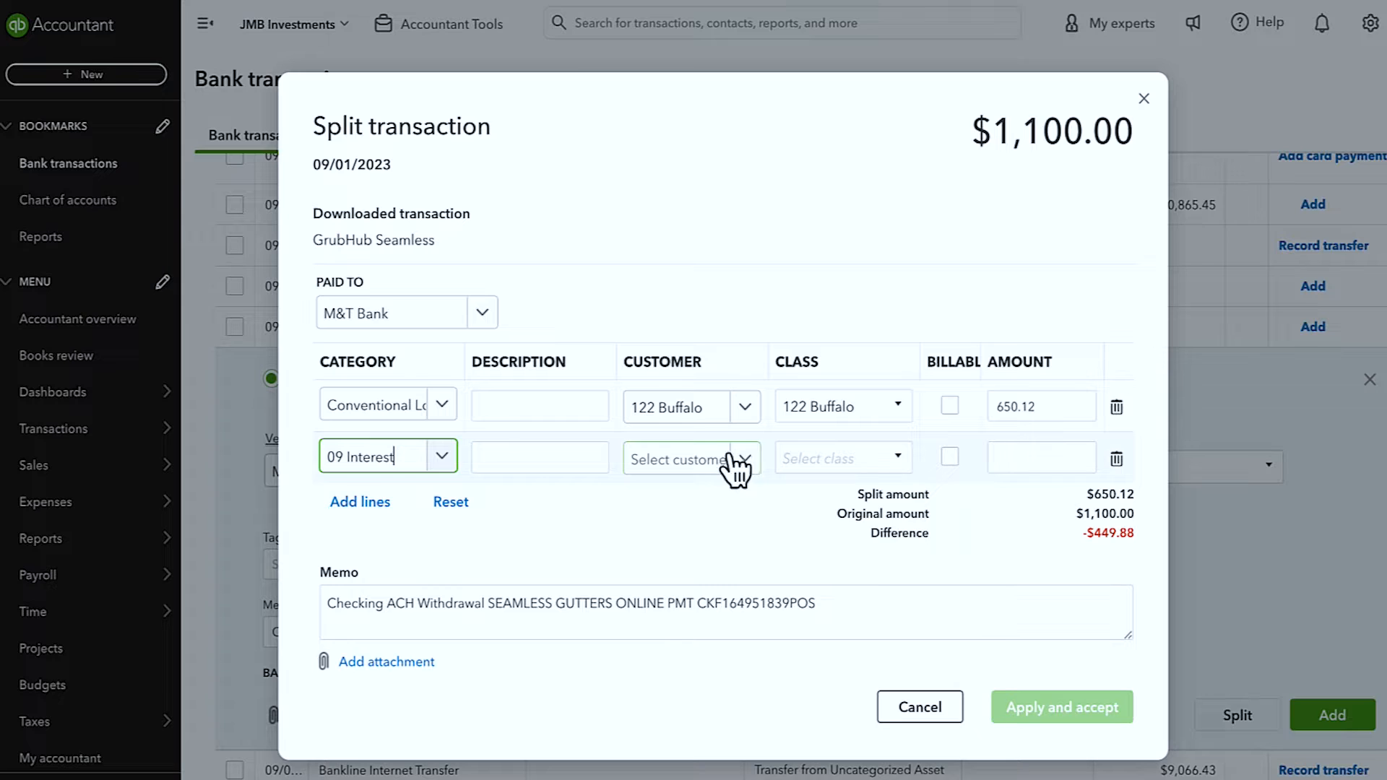
pyautogui.click(702, 460)
pyautogui.write('122')
pyautogui.click(668, 561)
pyautogui.click(814, 460)
pyautogui.write('12')
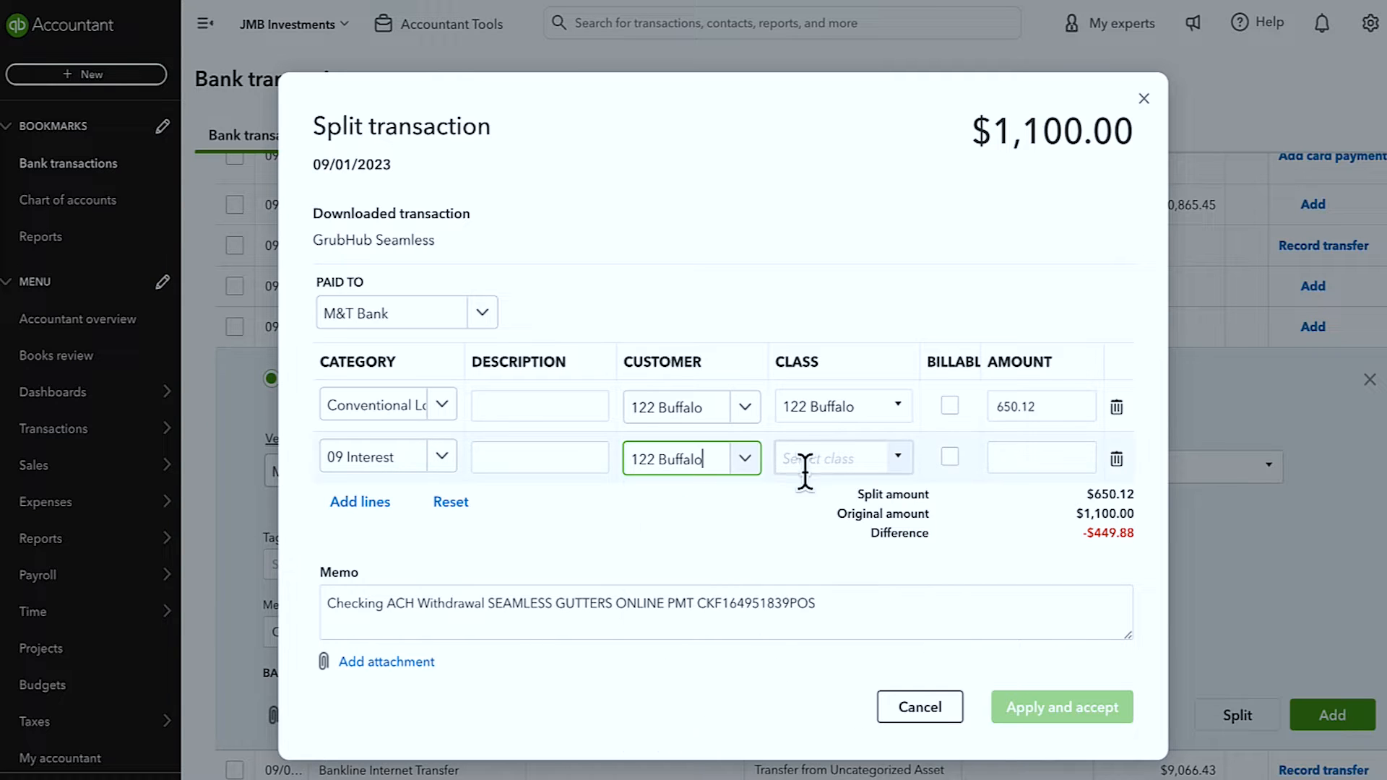
pyautogui.write('2')
pyautogui.click(1031, 456)
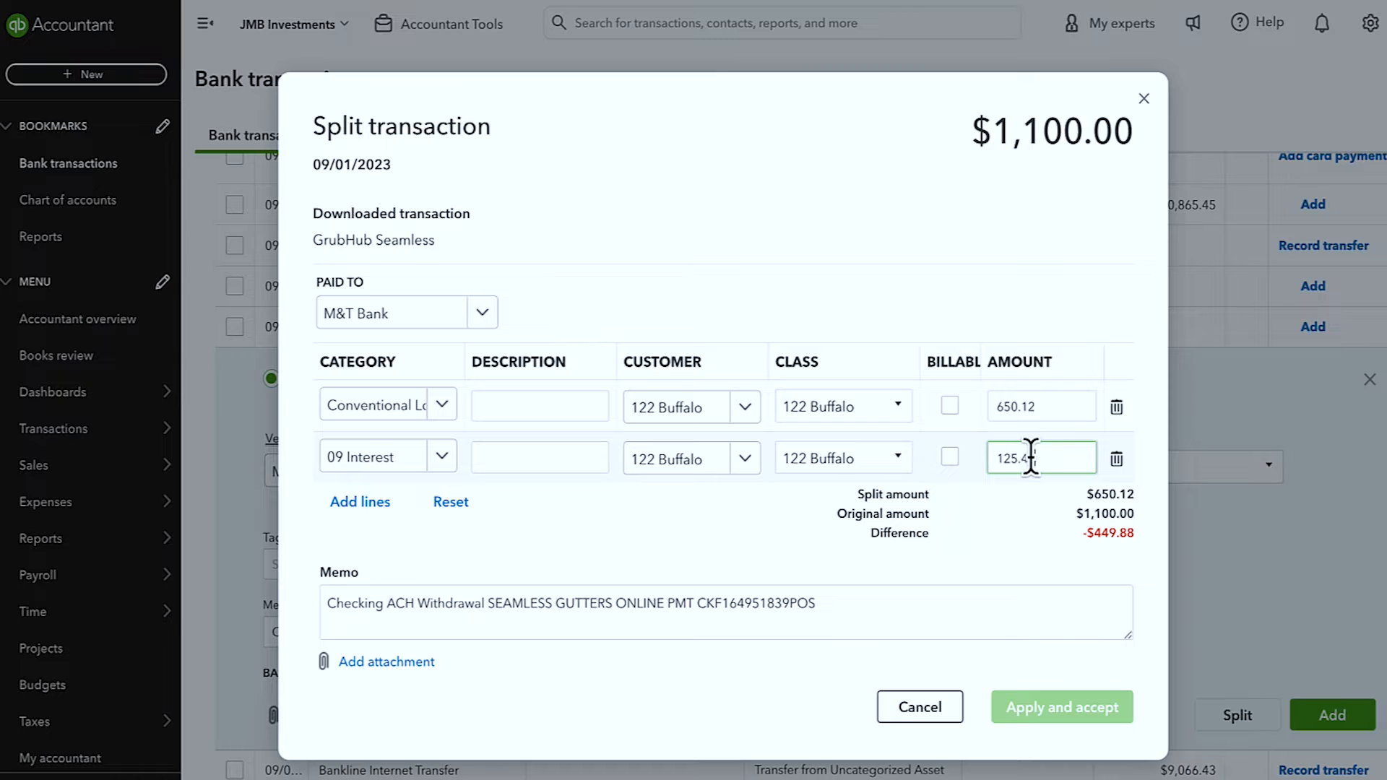
# Step: Add split line 3: Tax & Insurance Escrow, 122 Buffalo customer and class, amount 324.43
pyautogui.click(383, 503)
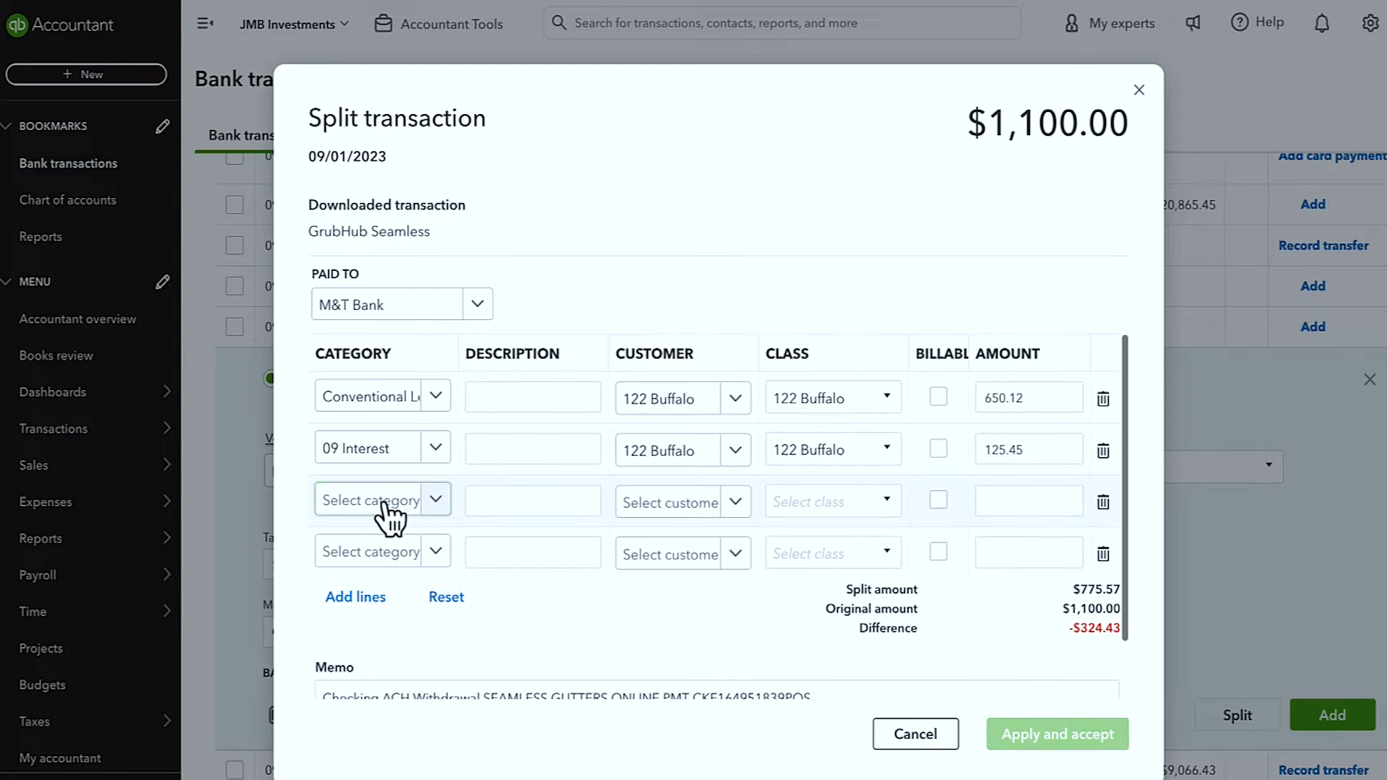
pyautogui.click(388, 505)
pyautogui.write('tax')
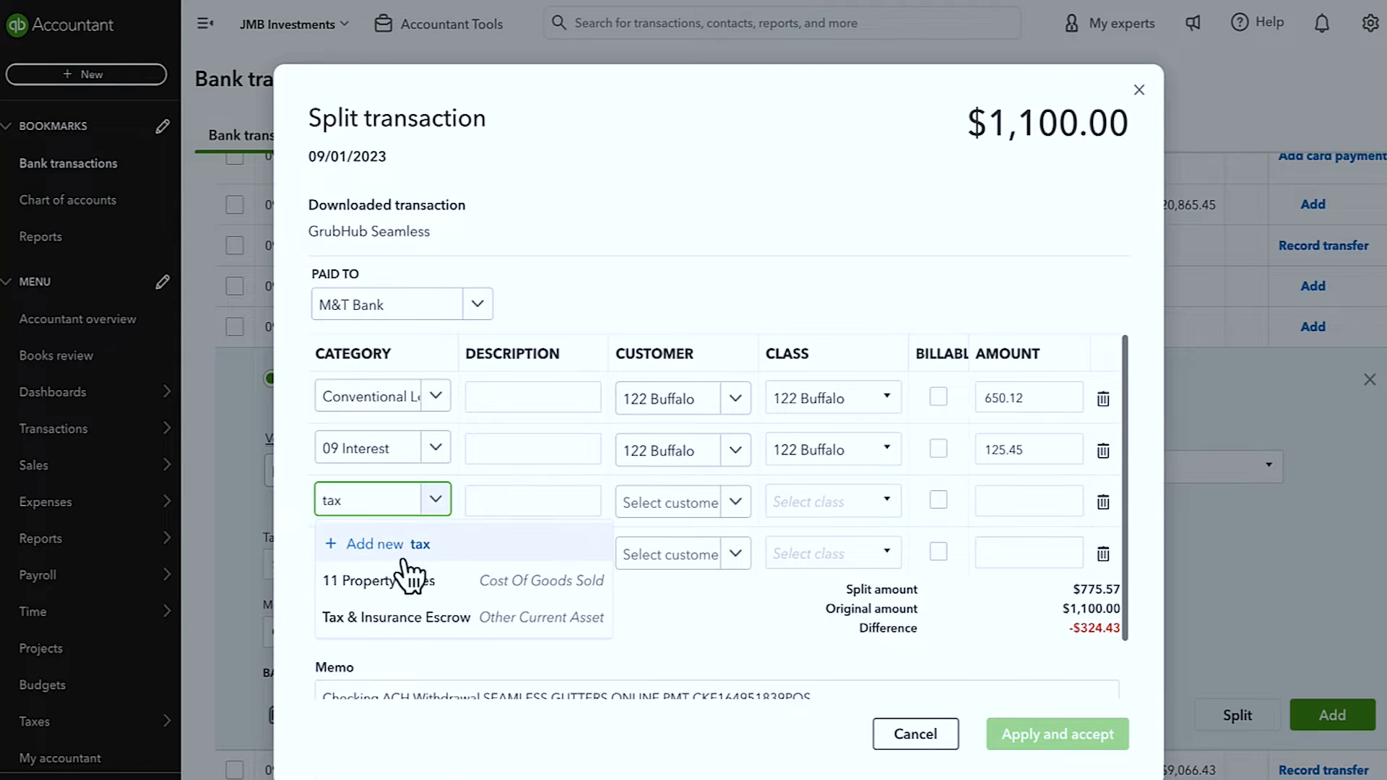
pyautogui.click(401, 617)
pyautogui.click(740, 509)
pyautogui.write('122 Buffalo')
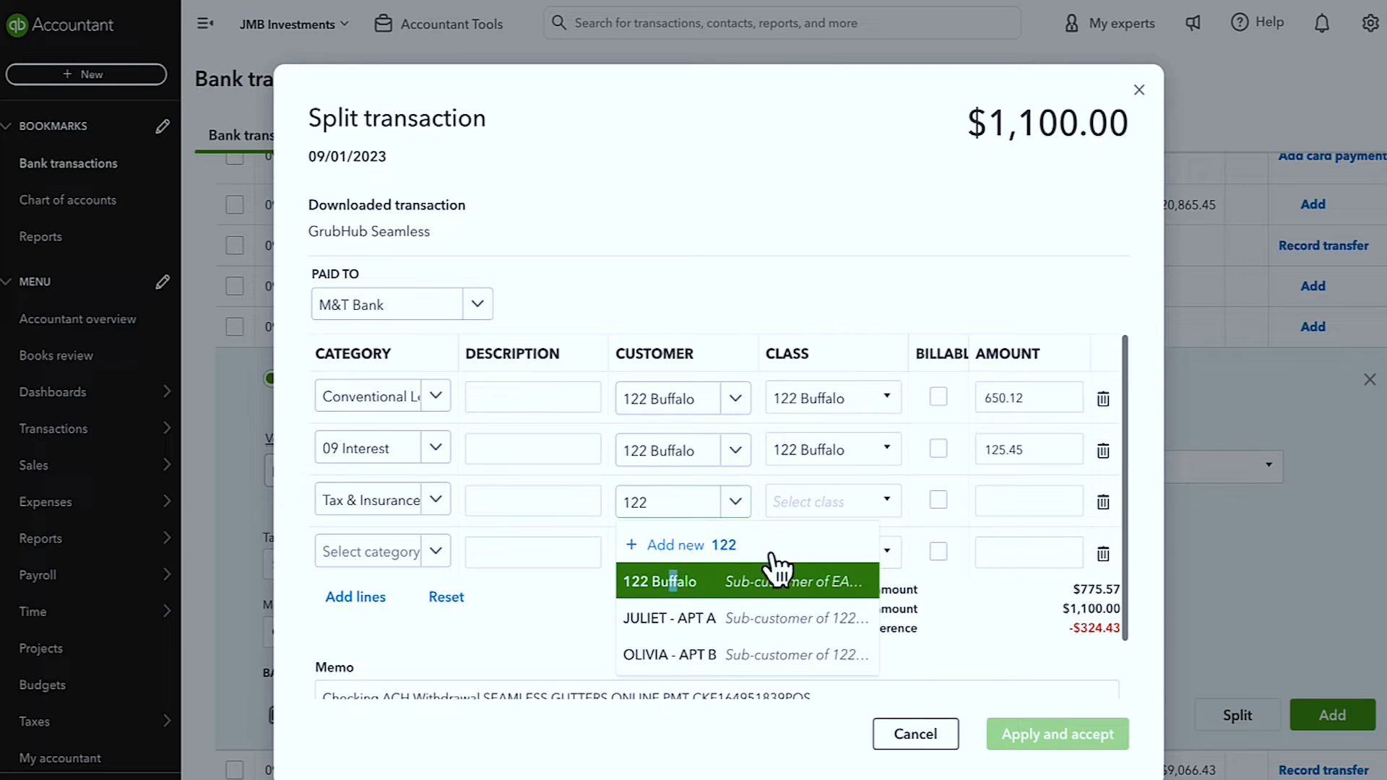
pyautogui.click(829, 497)
pyautogui.write('122 Buffalo')
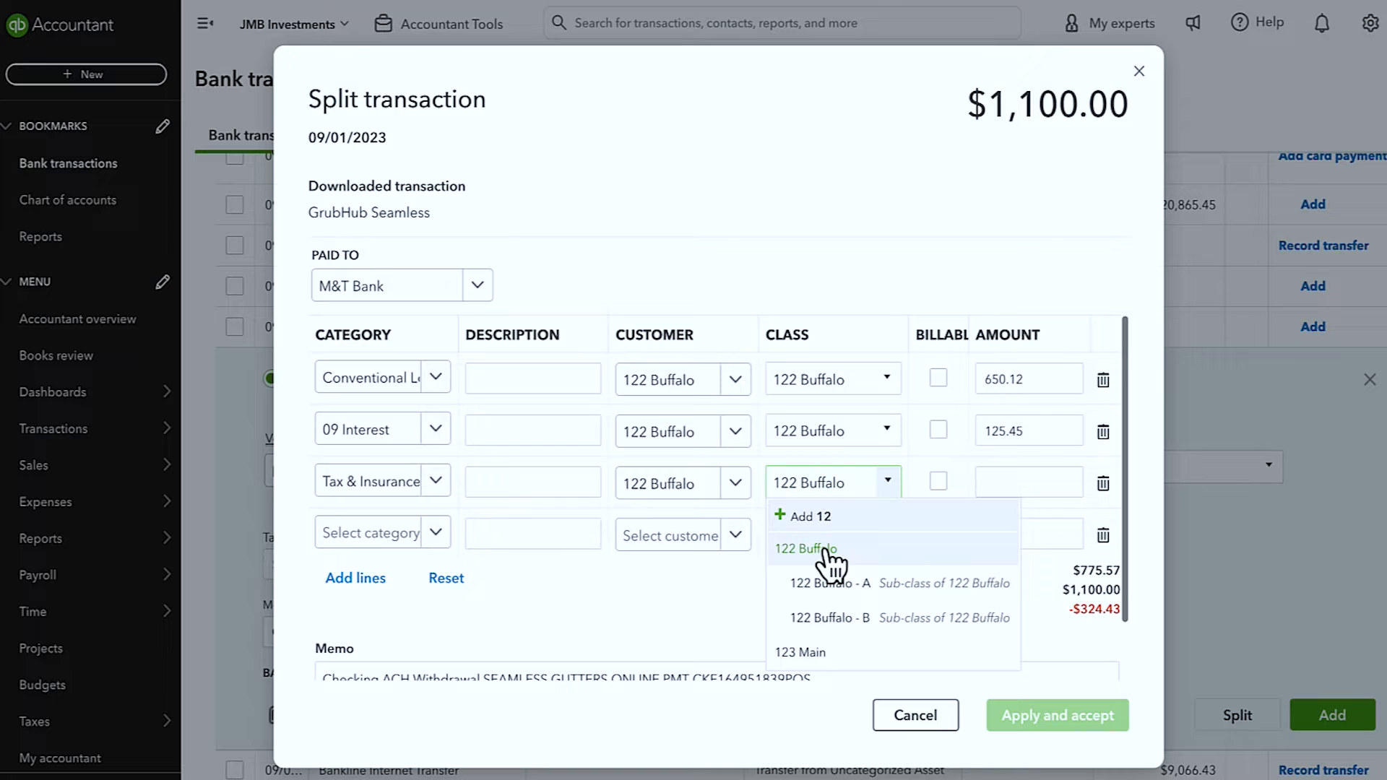
pyautogui.click(827, 549)
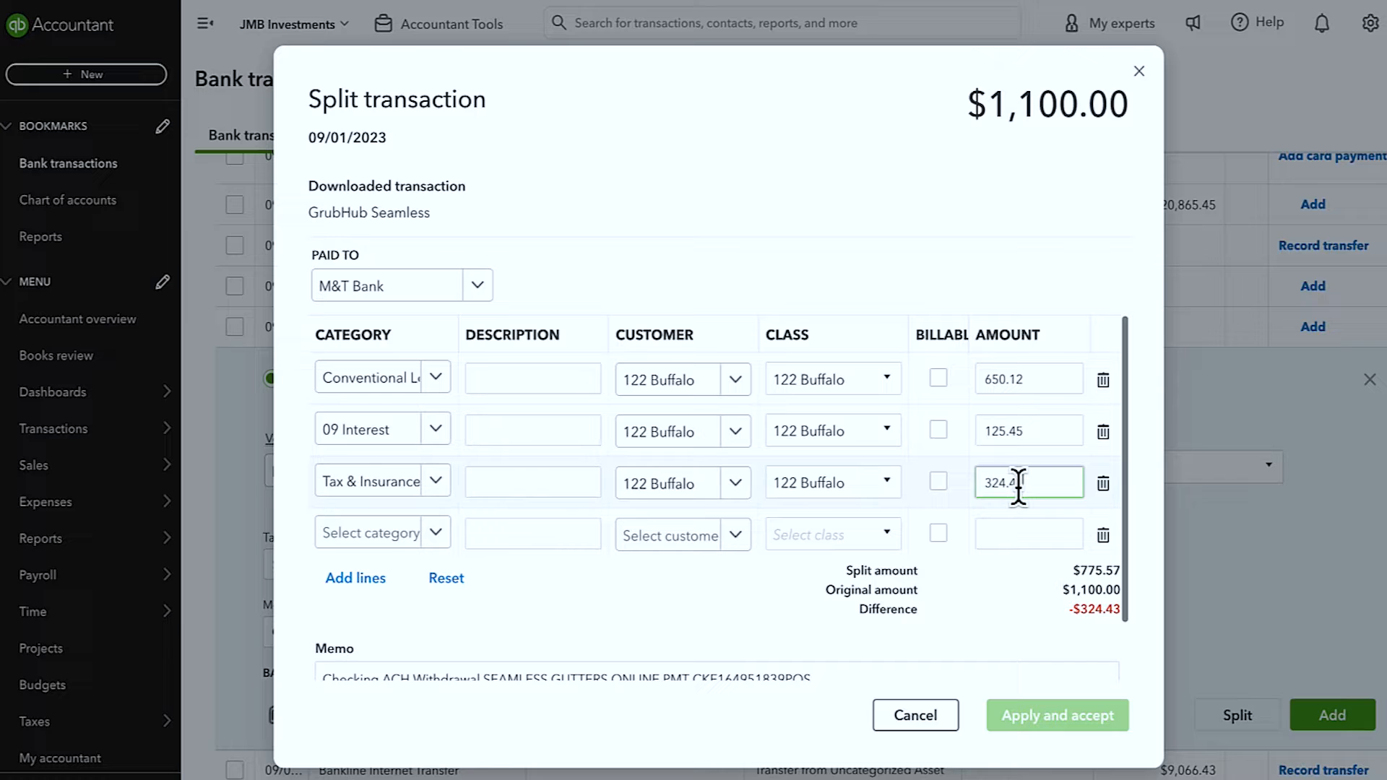
pyautogui.click(894, 166)
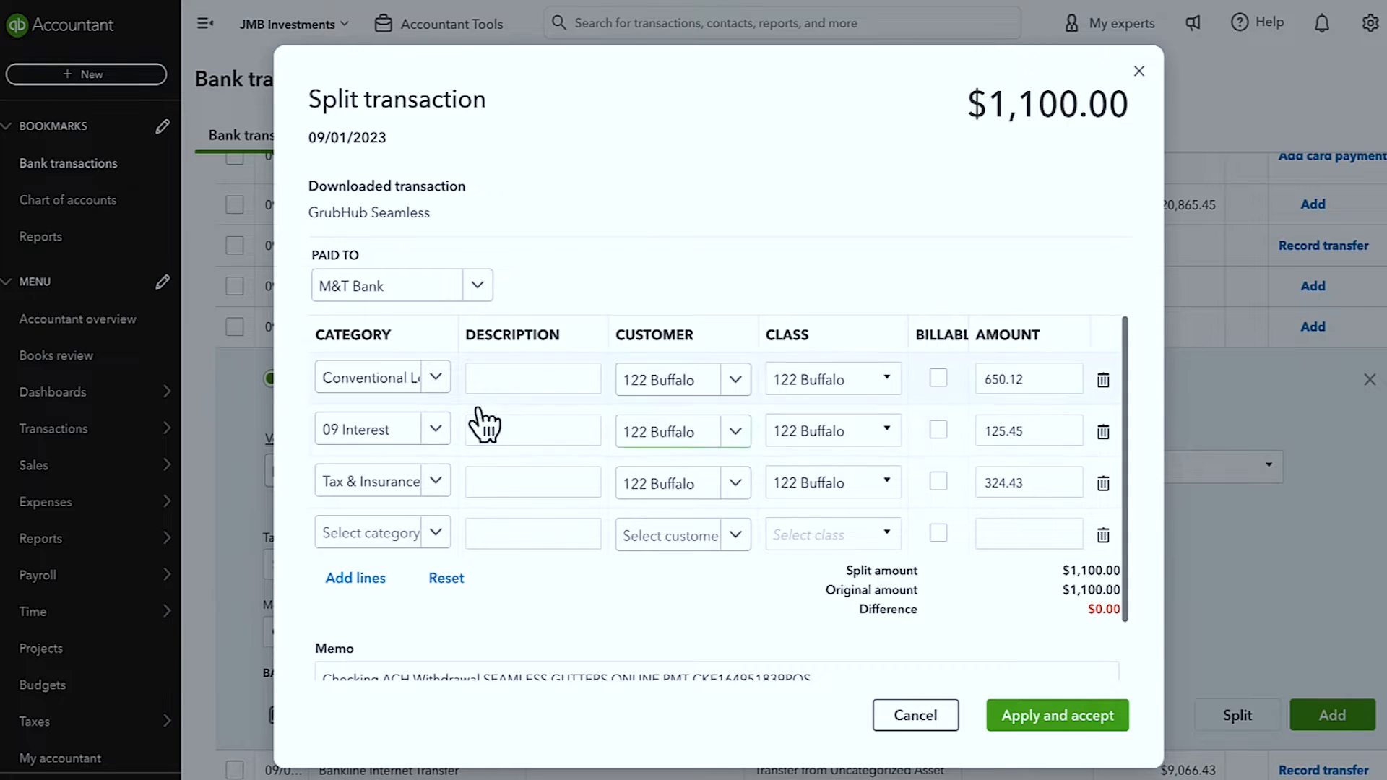
# Step: Apply the balanced split and accept the categorized $1,100.00 transaction
pyautogui.click(1085, 719)
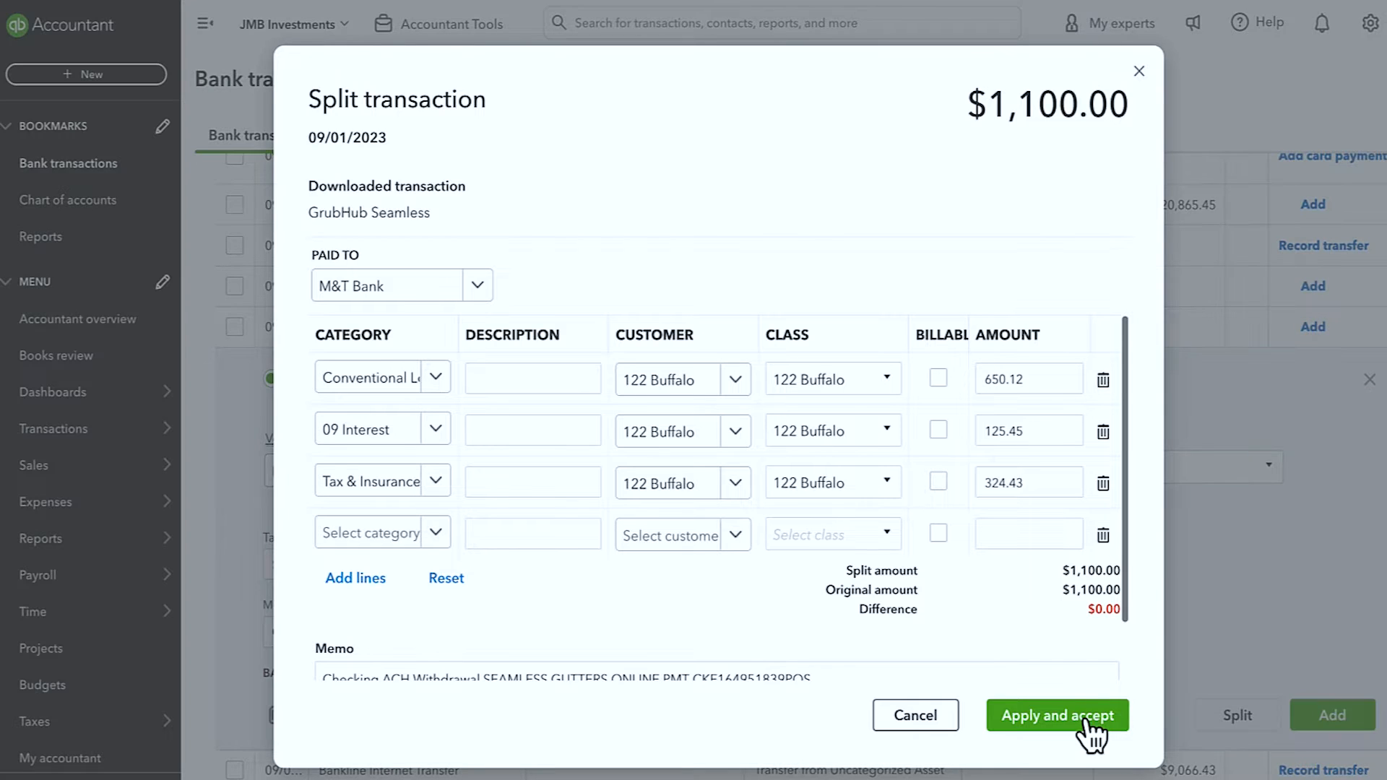
pyautogui.scroll(10, 825, 400)
pyautogui.scroll(10, 831, 411)
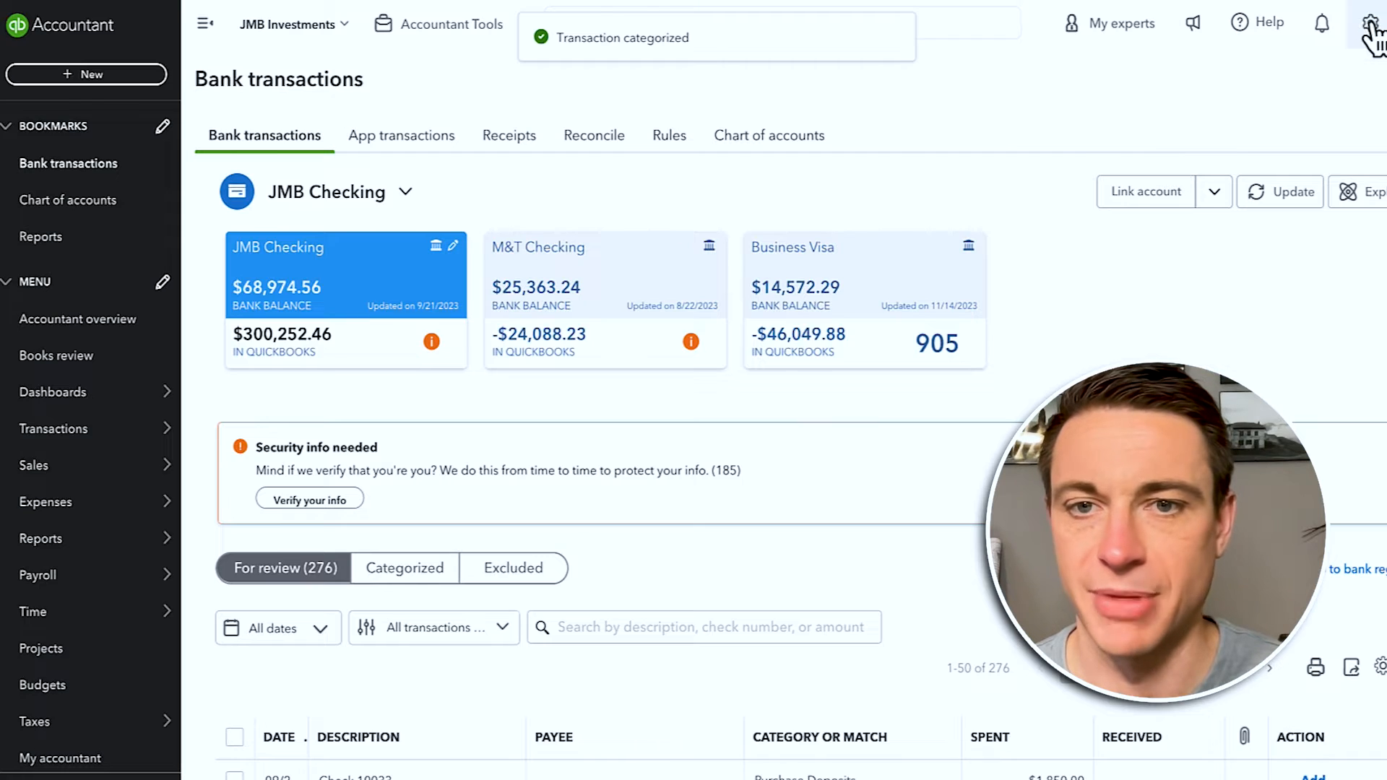
pyautogui.click(1370, 25)
# Step: Open the $1,100.00 M&T Bank expense from the Audit log and review its three 122 Buffalo lines
pyautogui.click(1095, 323)
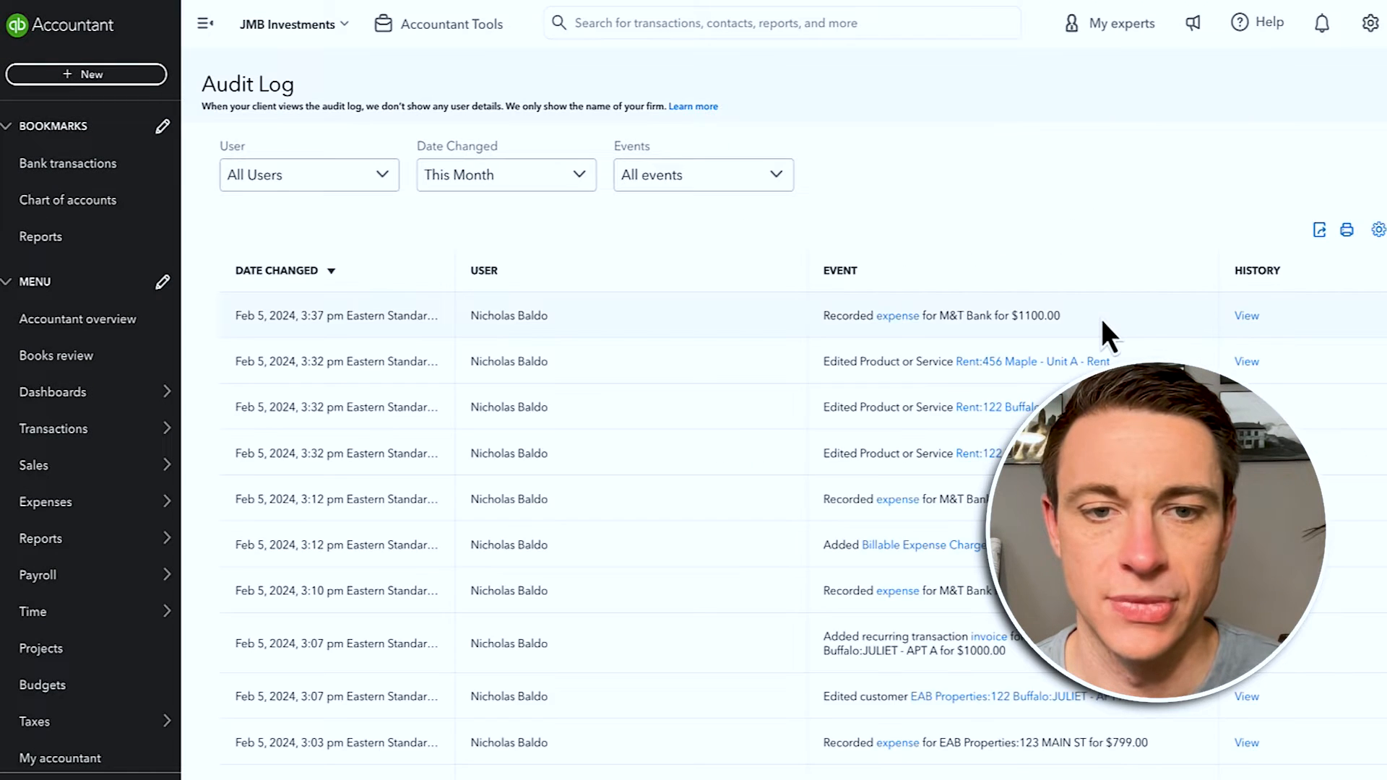
pyautogui.click(904, 318)
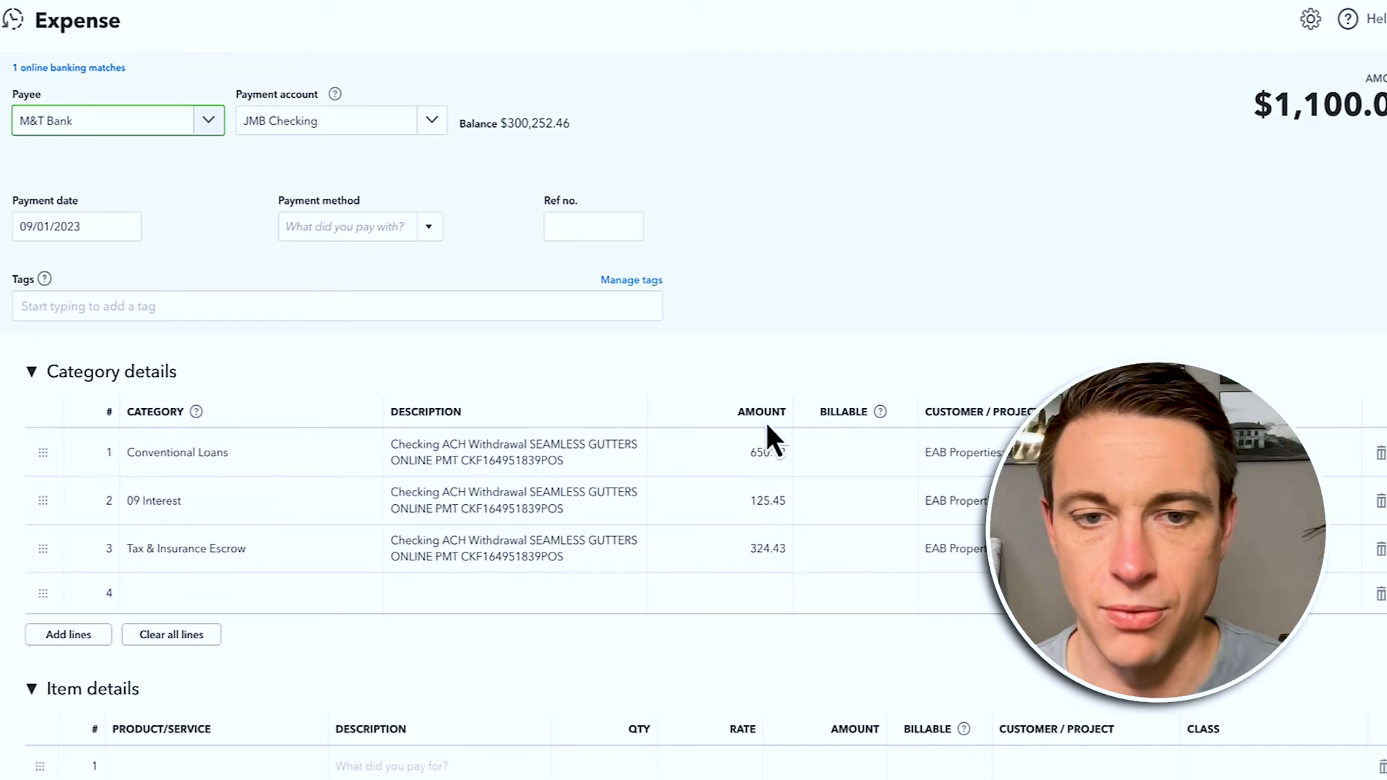
pyautogui.scroll(-5, 772, 533)
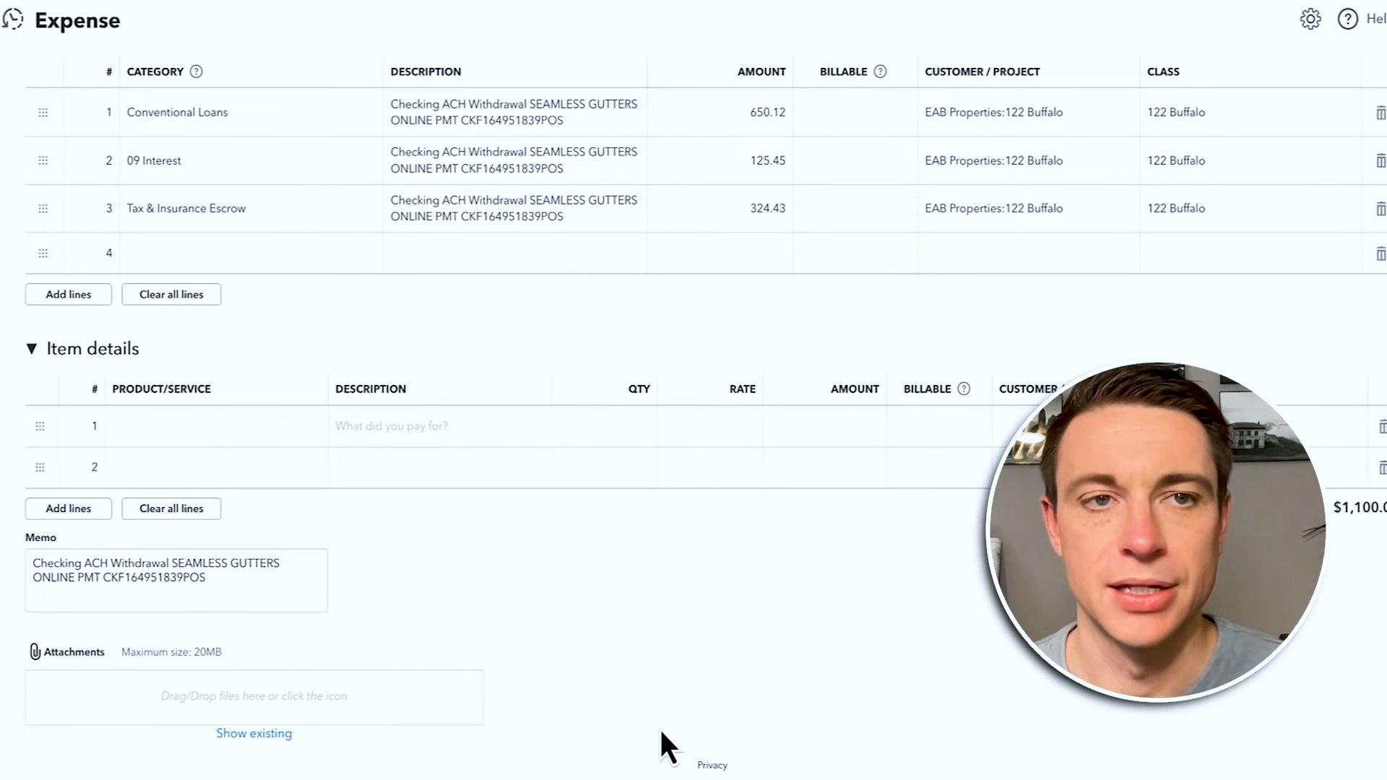
pyautogui.scroll(5, 663, 744)
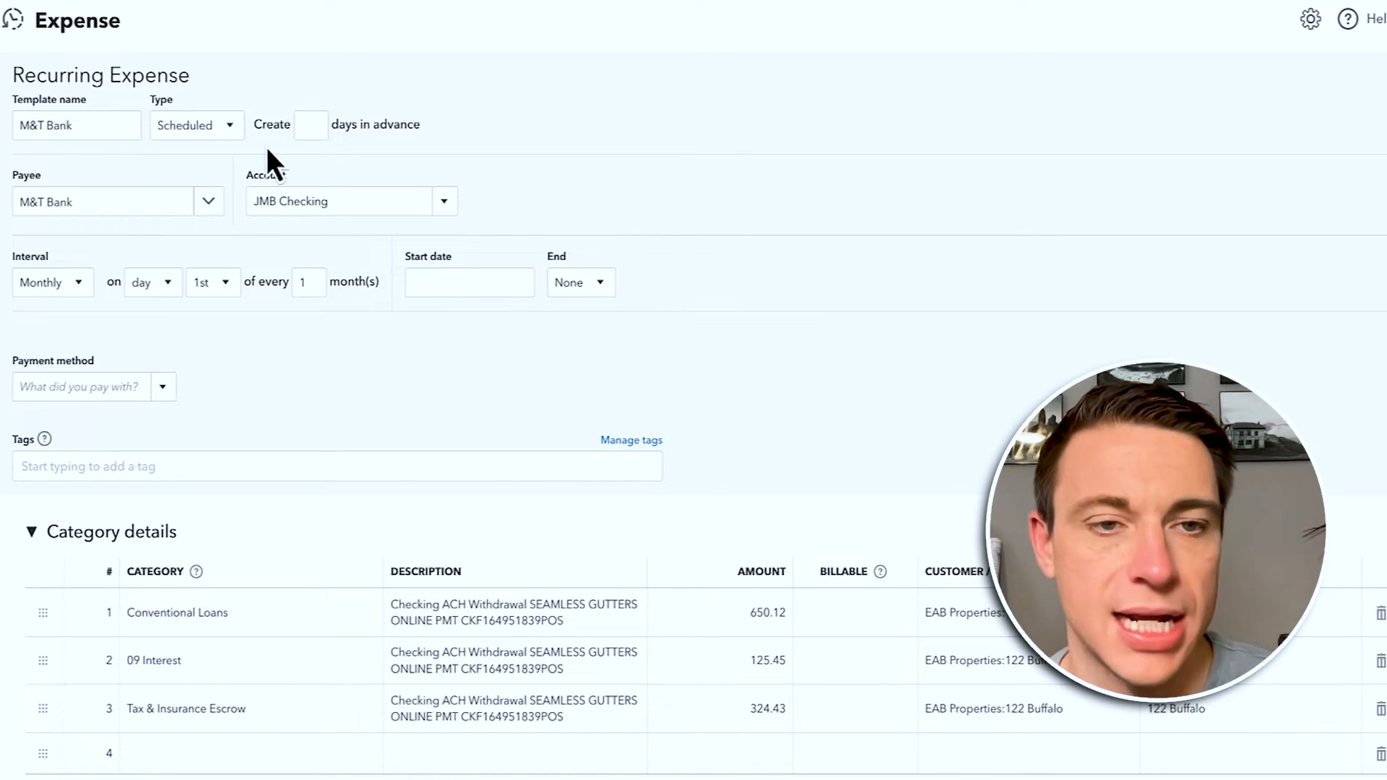
# Step: Schedule the recurring expense monthly on the 7th, created 10 days ahead, starting 04/03/2024
pyautogui.click(301, 131)
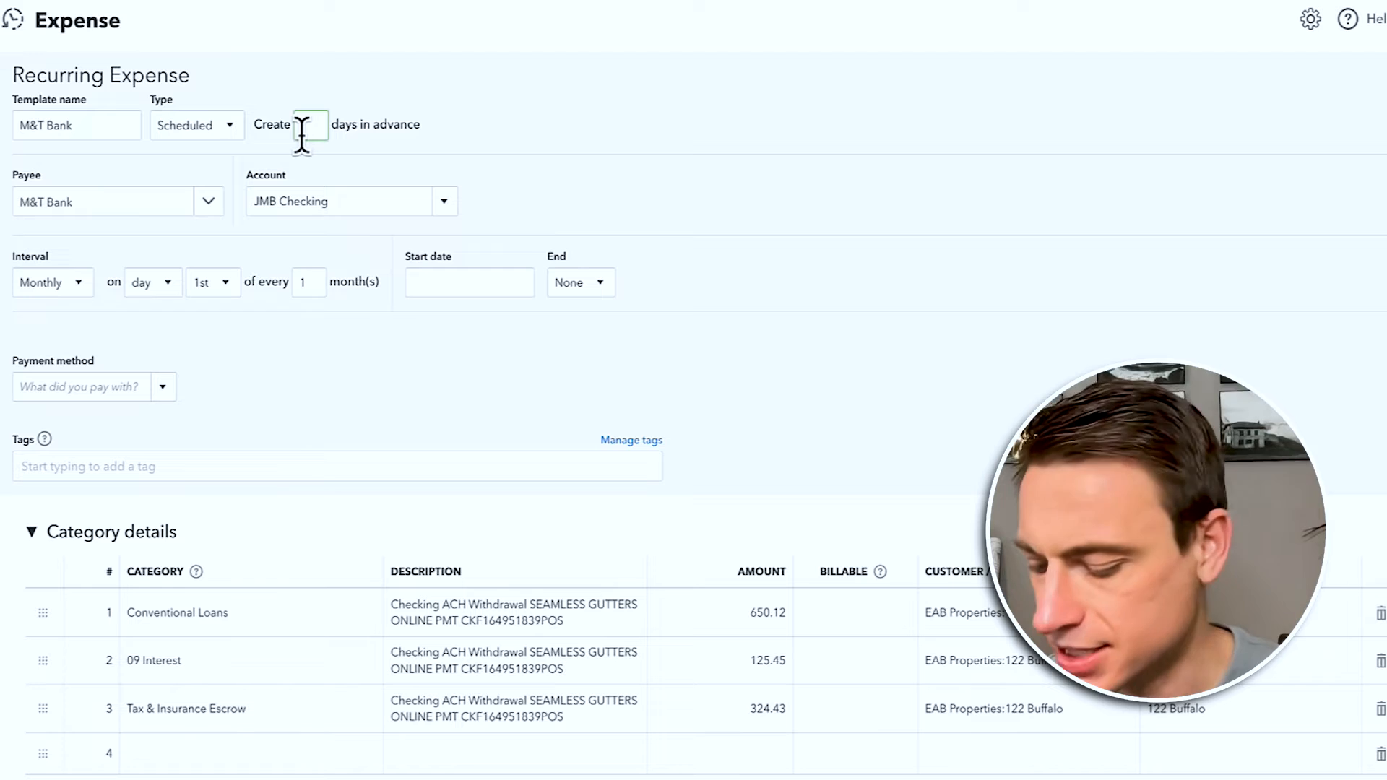
pyautogui.write('10')
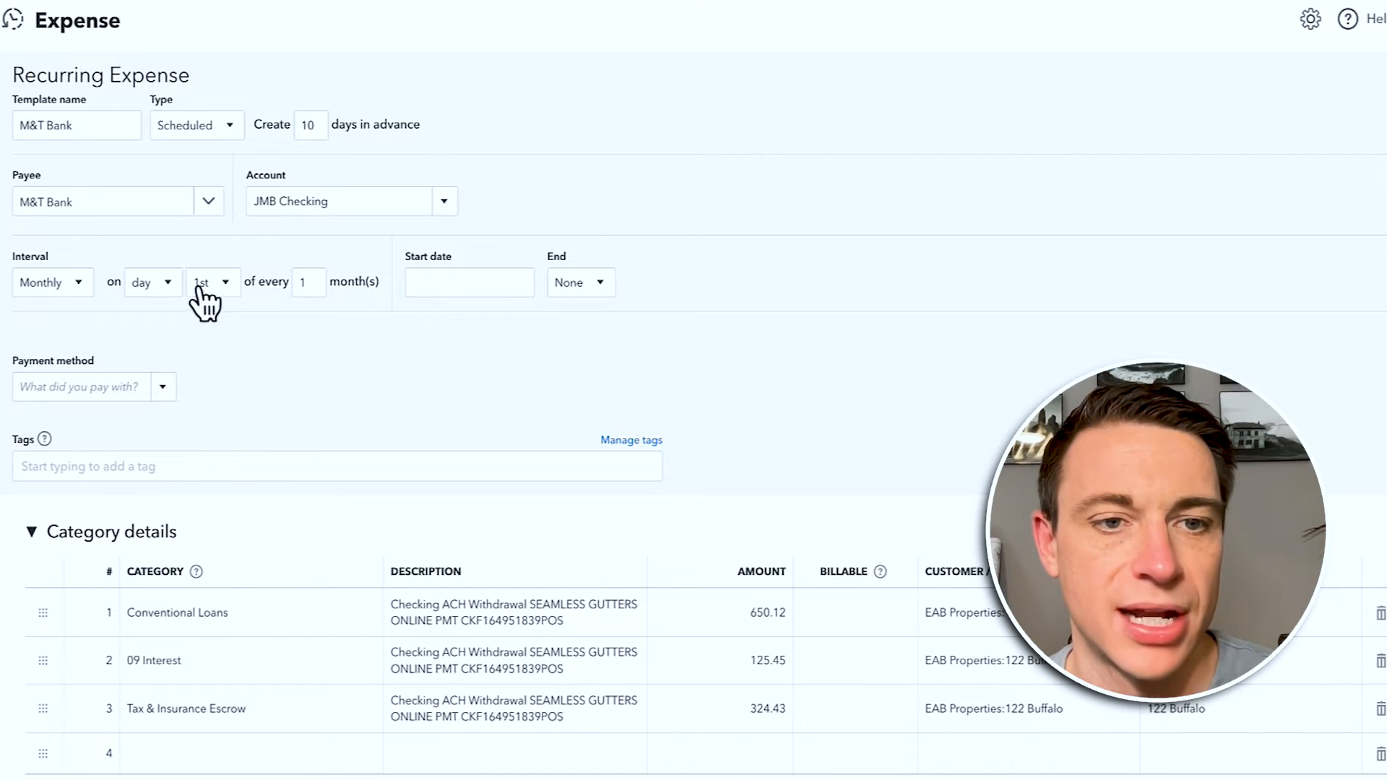
pyautogui.click(227, 285)
pyautogui.click(203, 478)
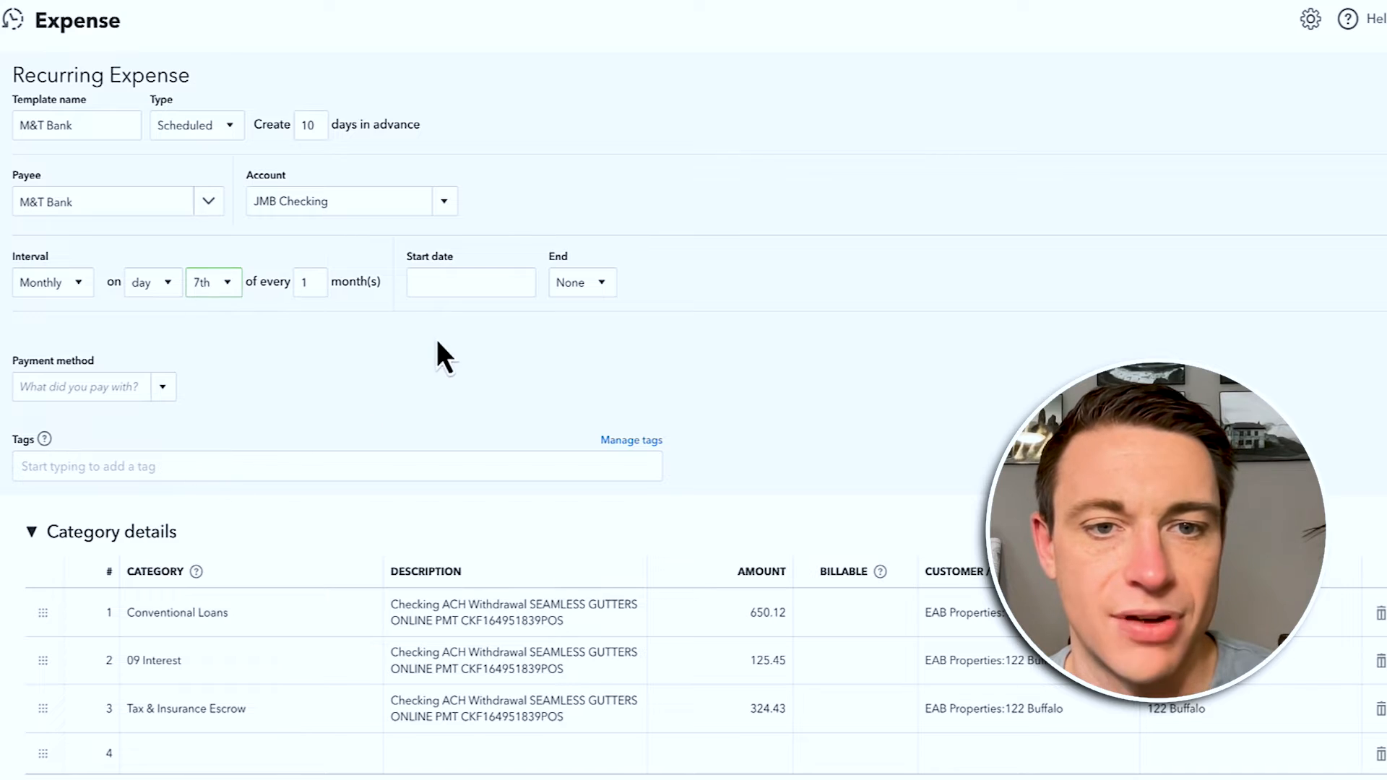
pyautogui.click(522, 282)
pyautogui.click(535, 328)
pyautogui.click(536, 328)
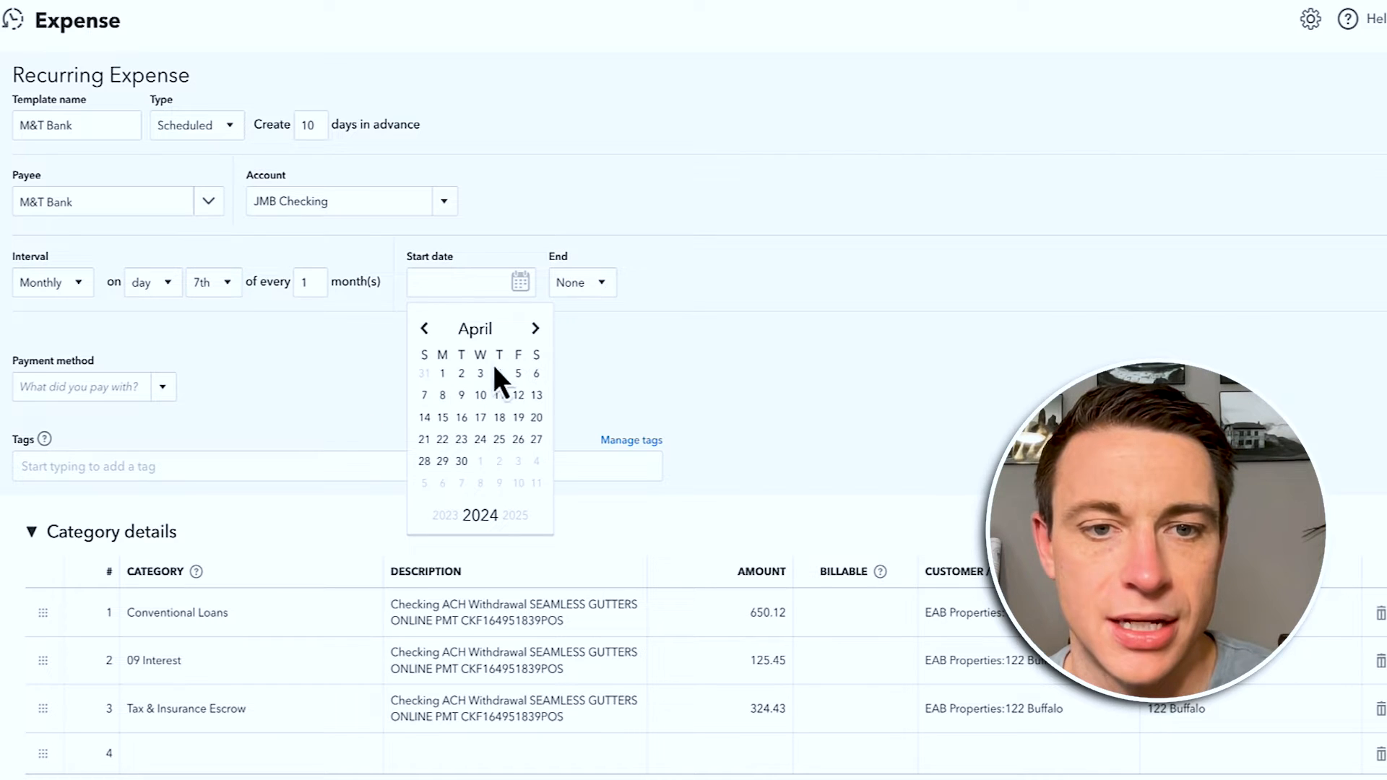
pyautogui.click(479, 374)
# Step: Change the Conventional Loans amount to 655.12 and 09 Interest to 120.00, then leave without saving
pyautogui.scroll(-2, 659, 371)
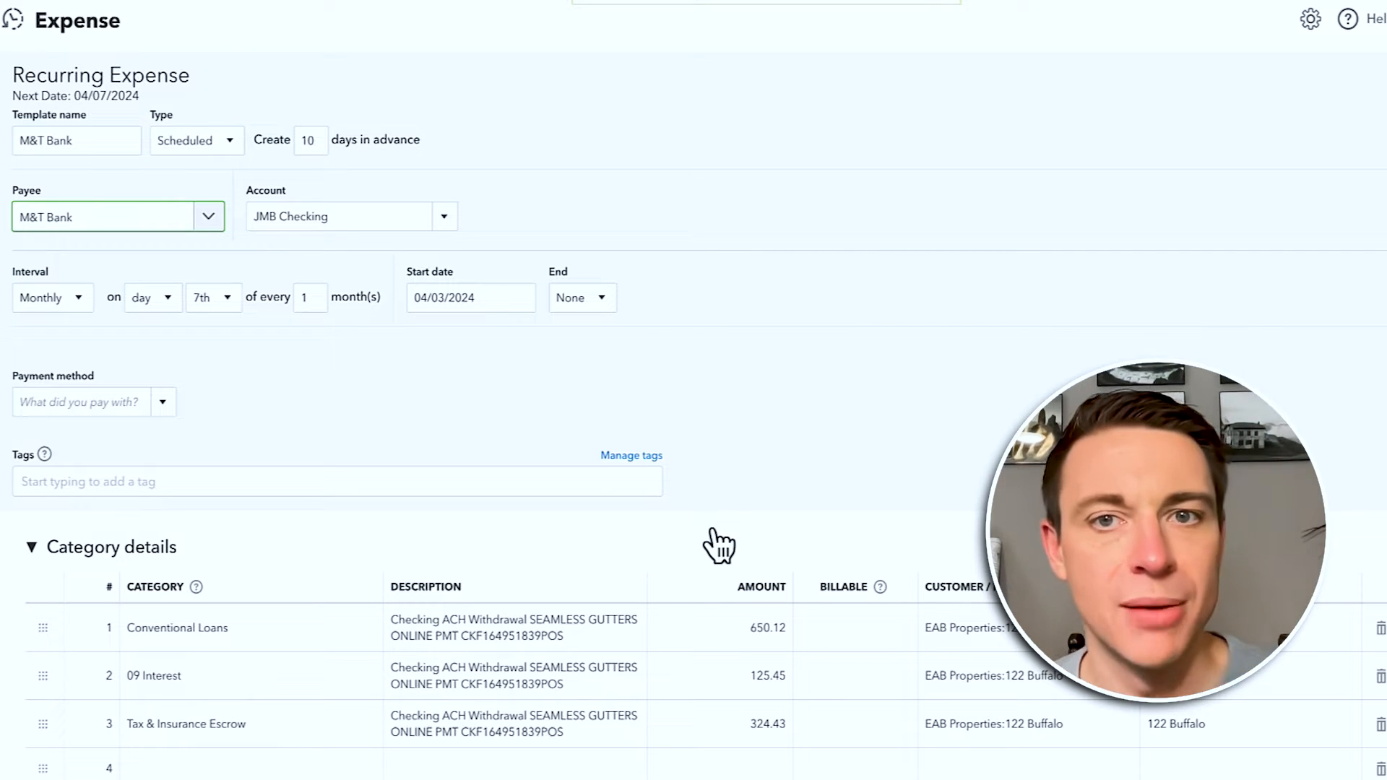
pyautogui.click(750, 641)
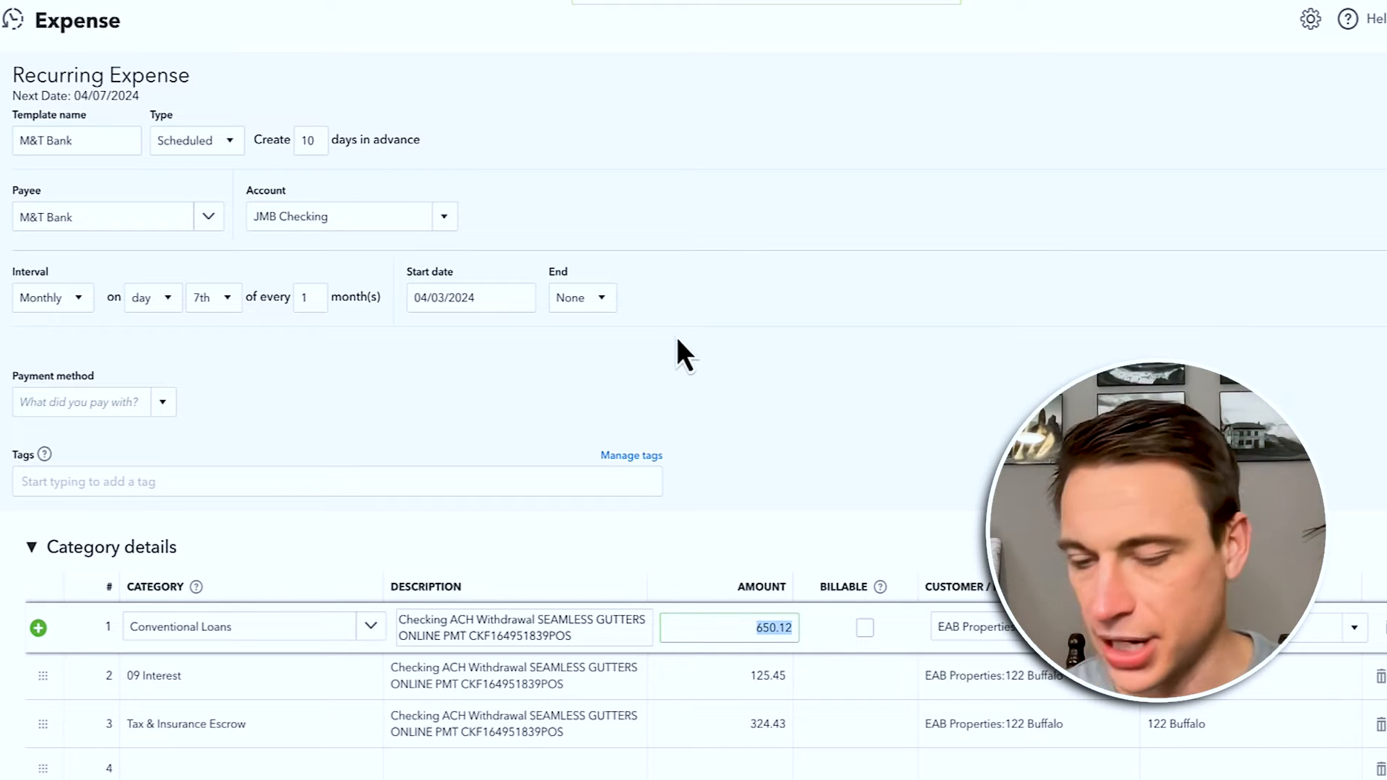
pyautogui.write('6')
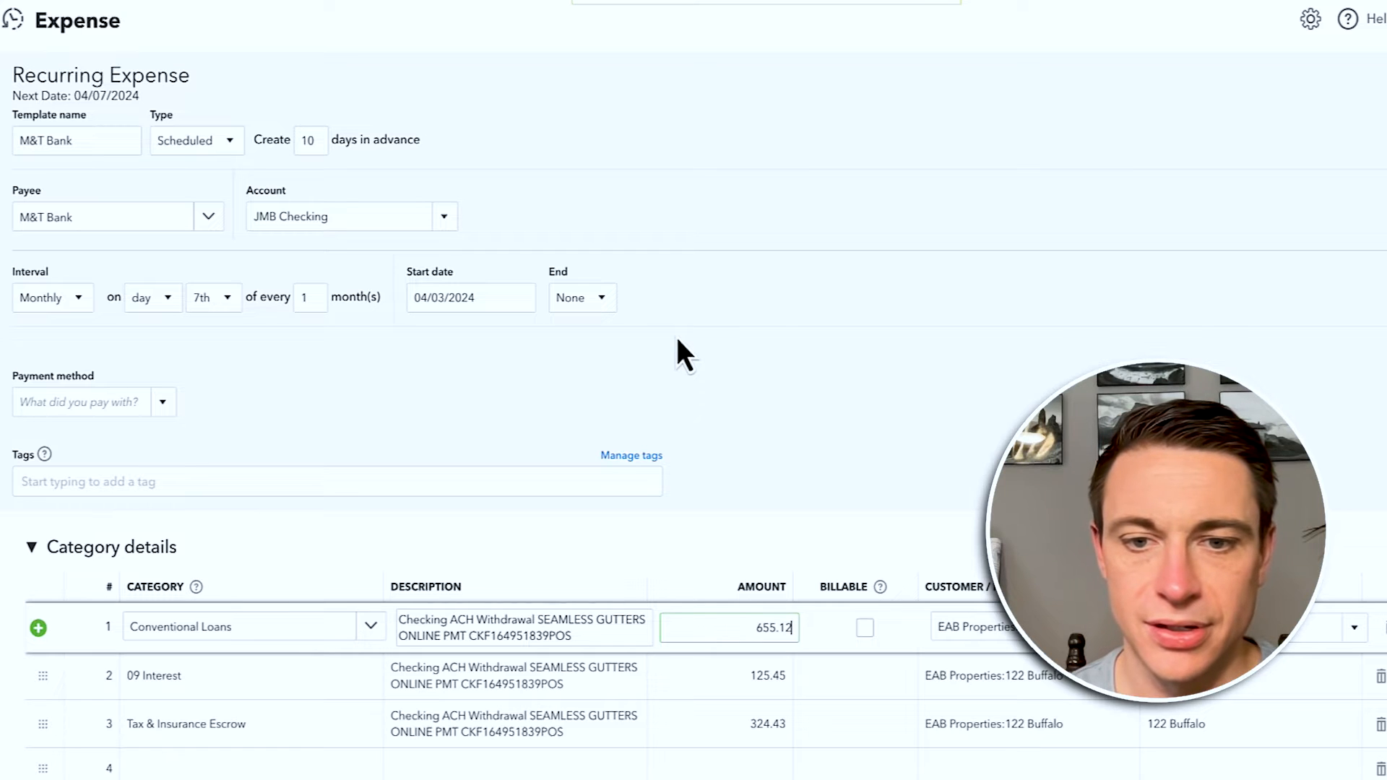
pyautogui.click(979, 343)
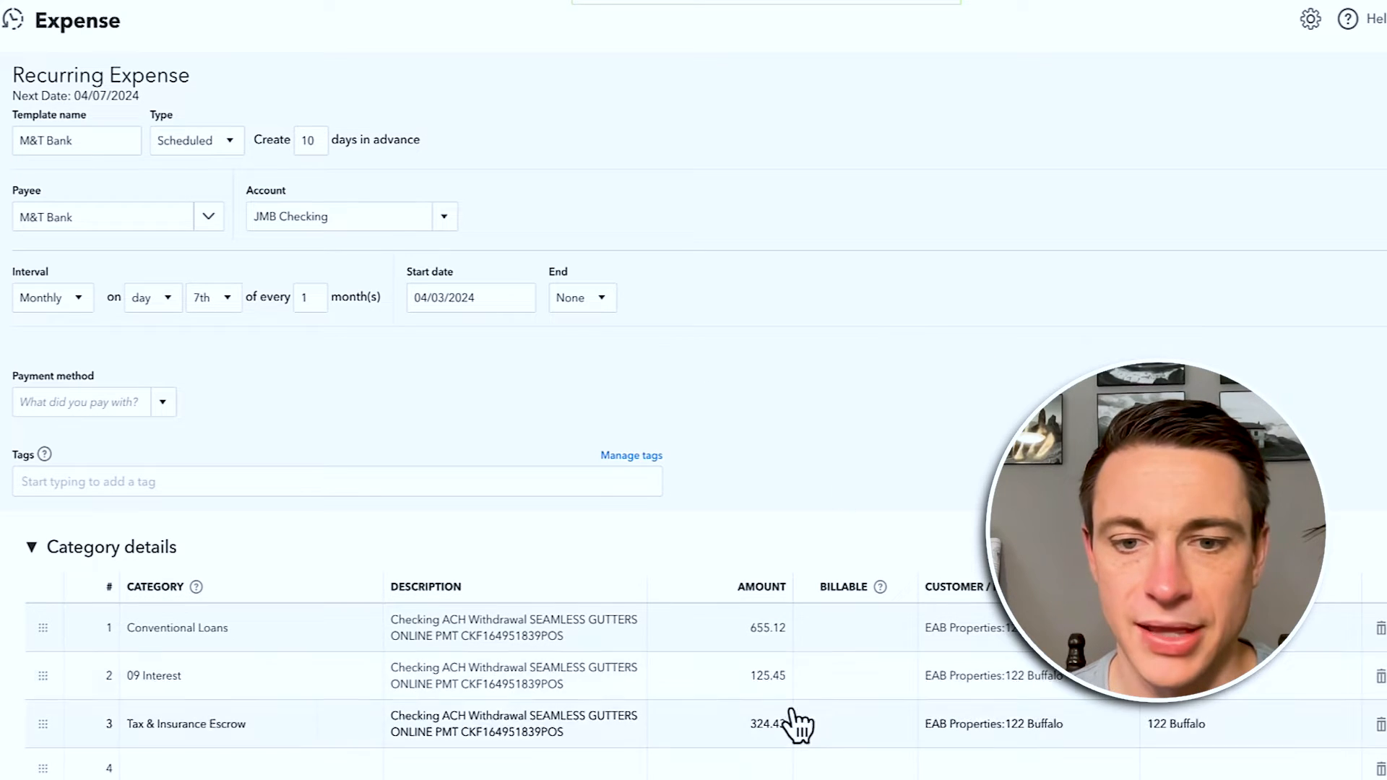
pyautogui.click(770, 686)
pyautogui.write('120')
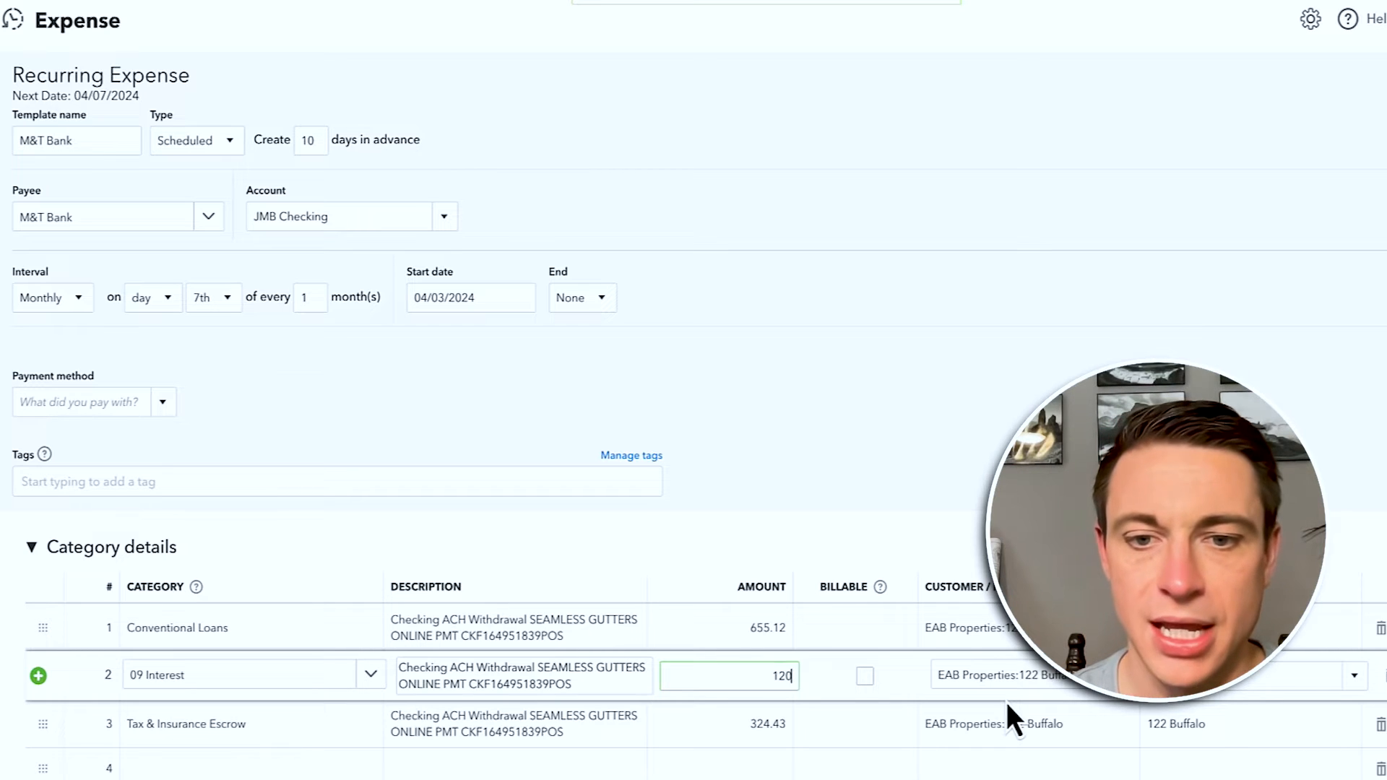
pyautogui.click(1063, 287)
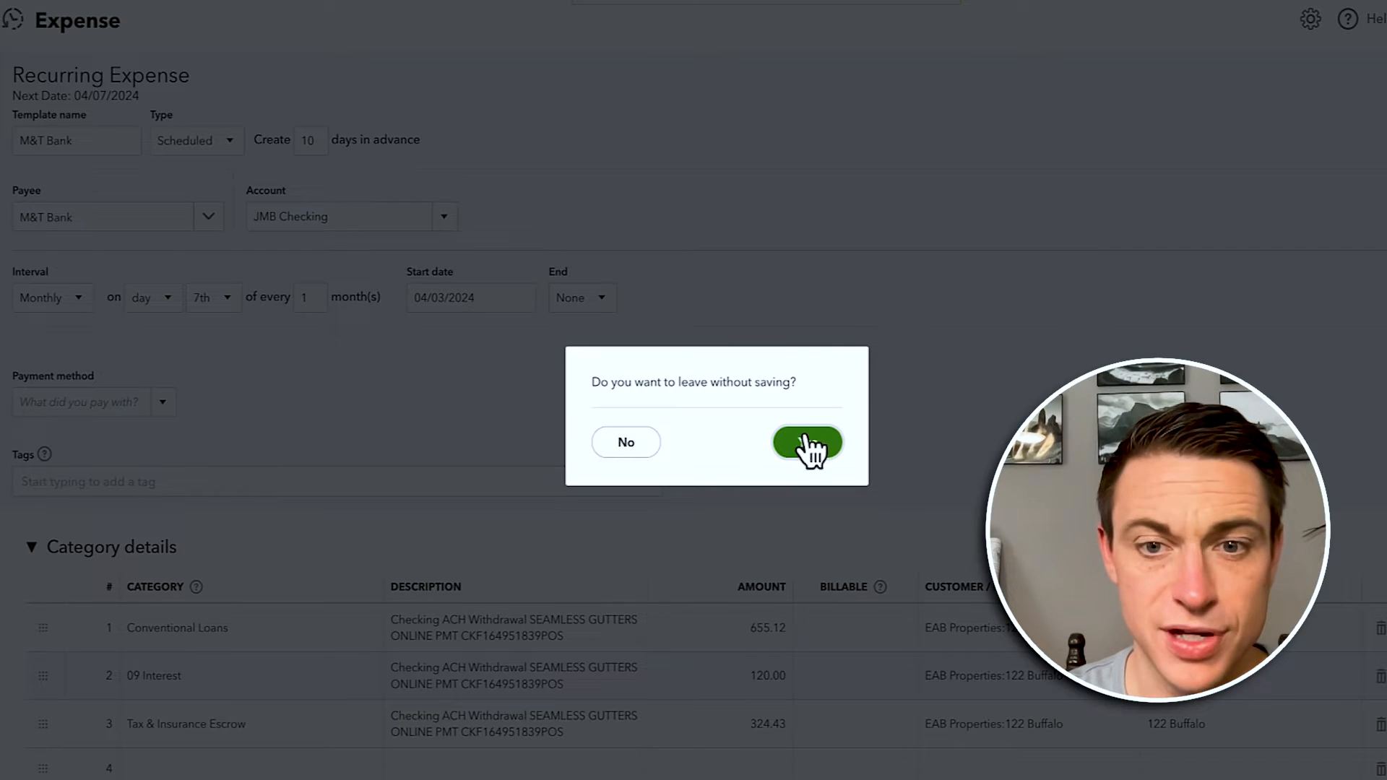
pyautogui.click(803, 444)
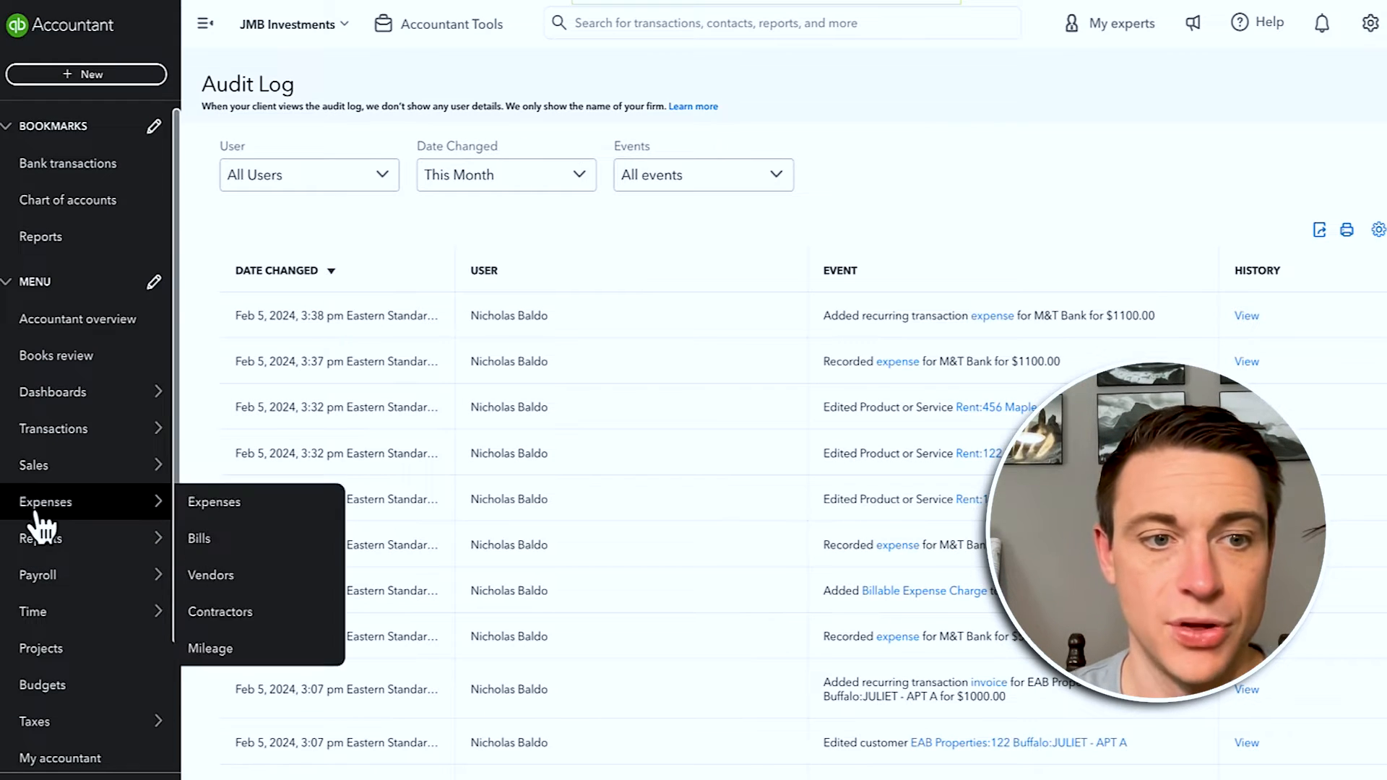
# Step: Check the categorized bank transactions and the 09/15/2023 $565.03 split expense, then view the bank rules
pyautogui.click(85, 172)
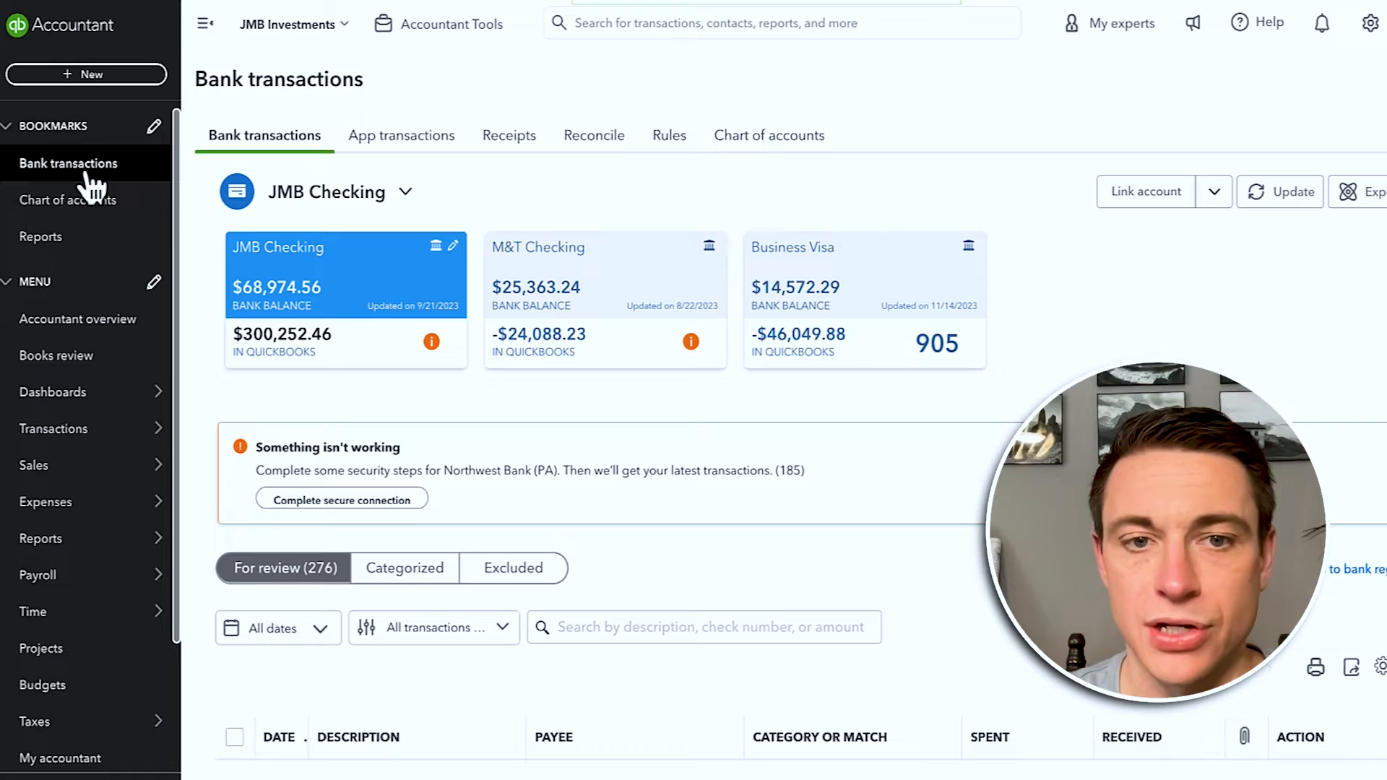
pyautogui.click(403, 571)
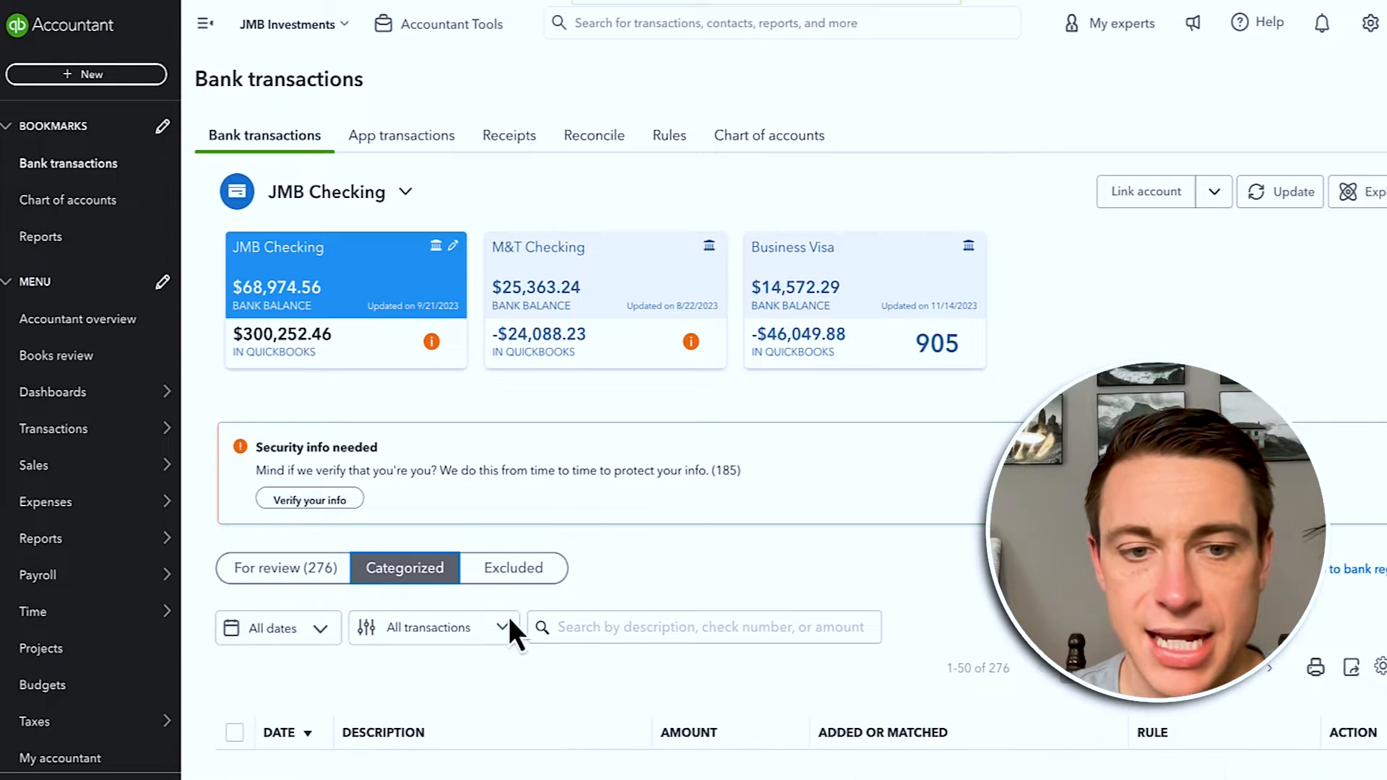
pyautogui.scroll(-5, 726, 666)
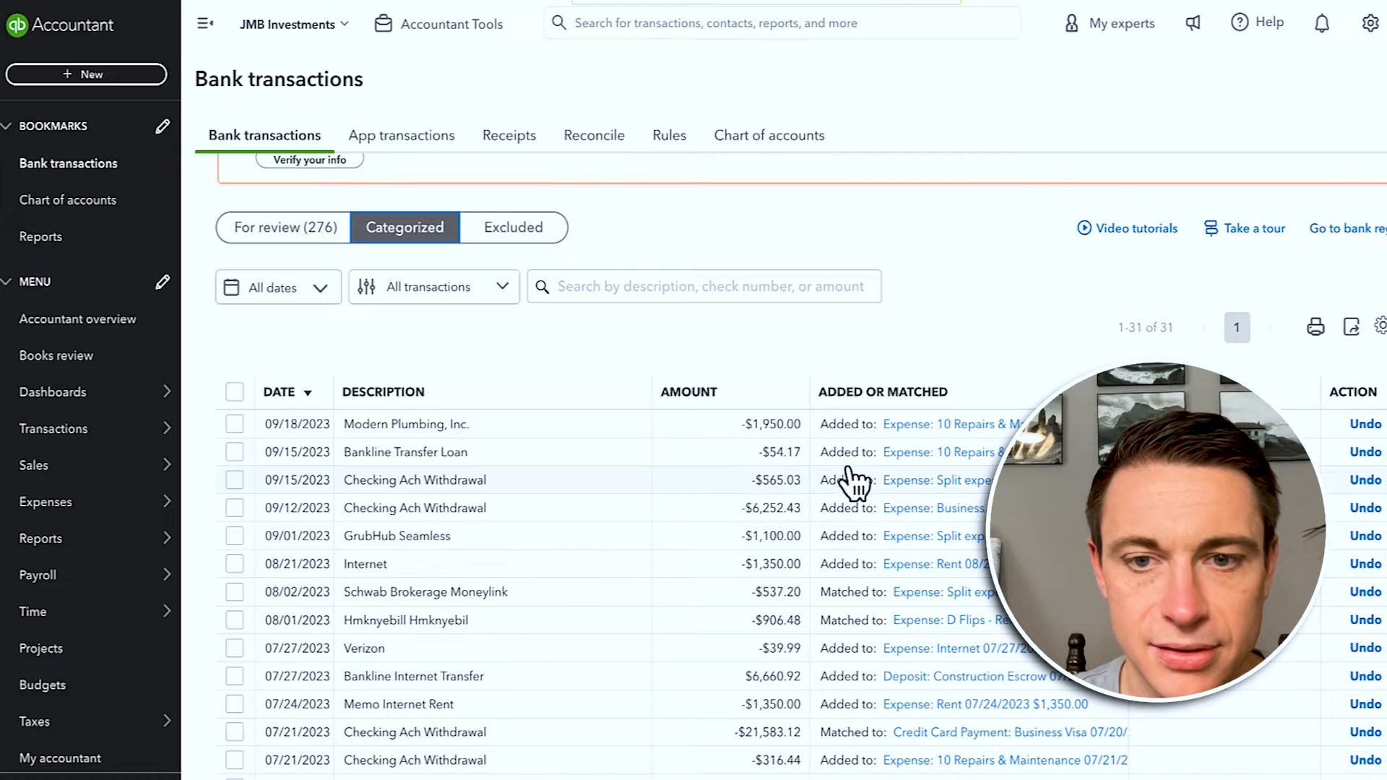
pyautogui.click(952, 482)
pyautogui.click(1384, 20)
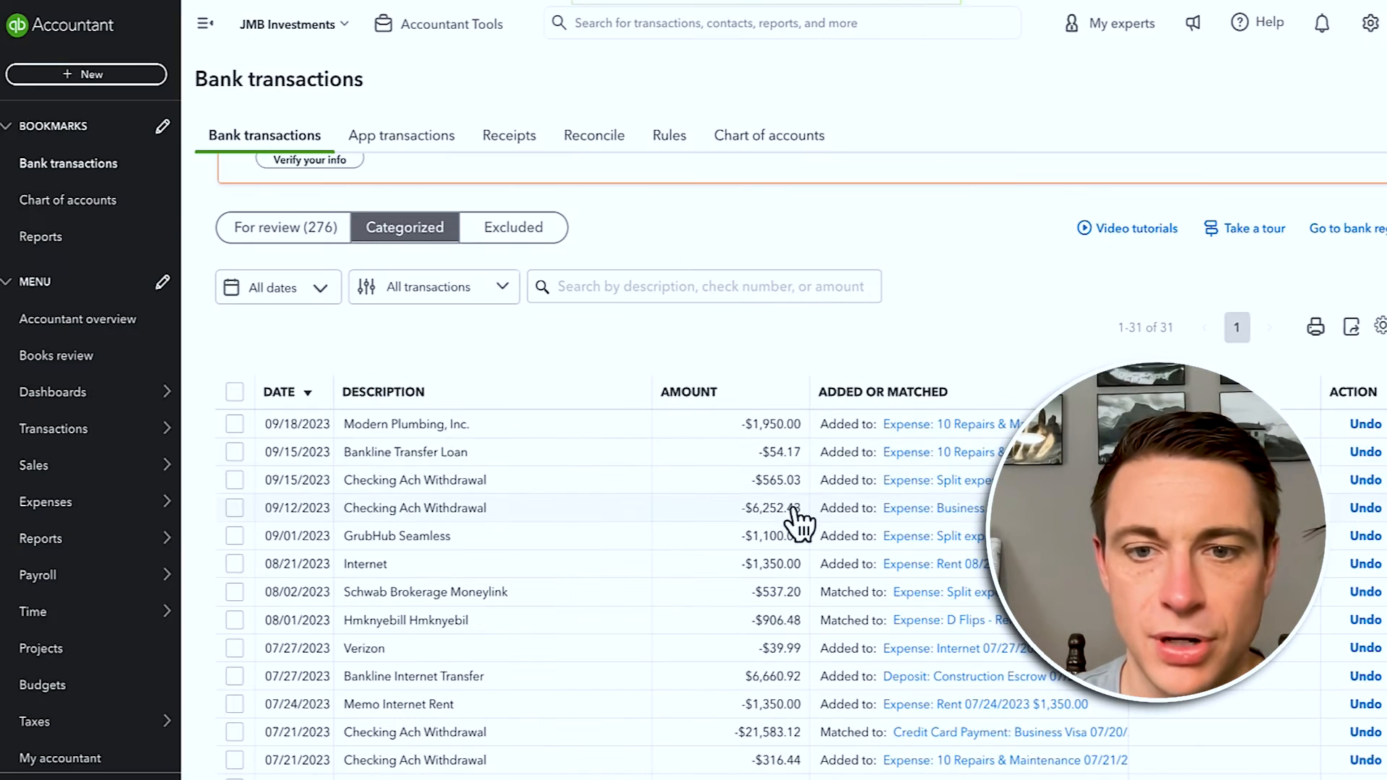
pyautogui.click(235, 479)
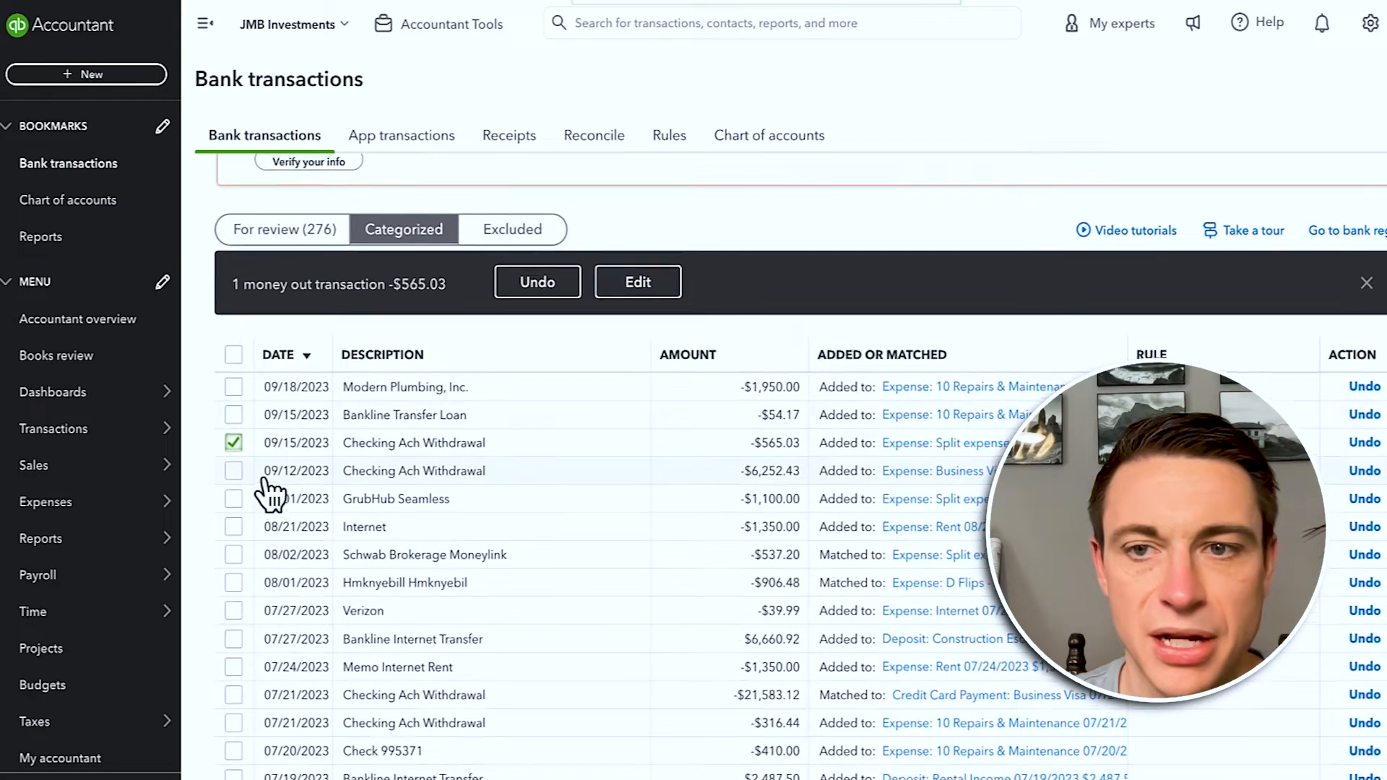
pyautogui.click(666, 138)
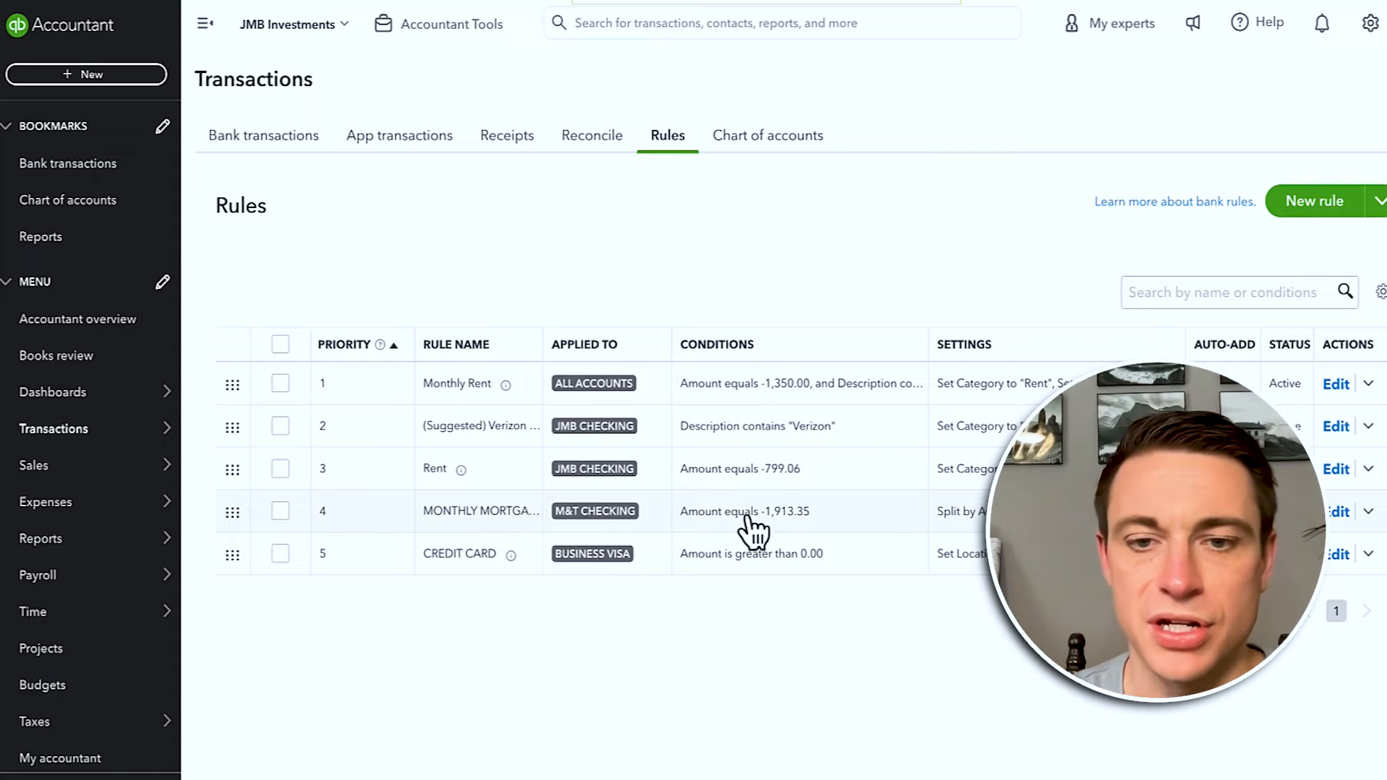
pyautogui.click(1336, 513)
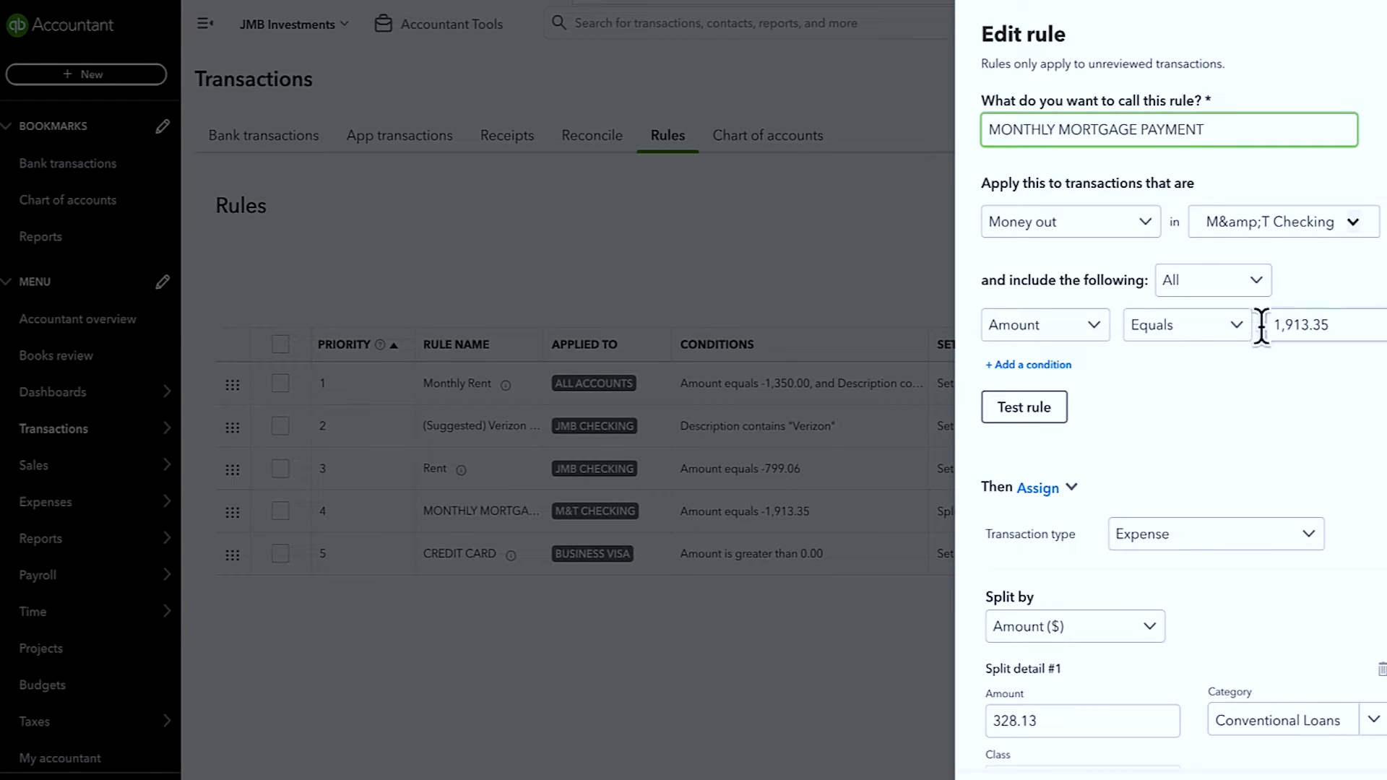
pyautogui.scroll(-5, 1047, 495)
pyautogui.scroll(-3, 1044, 561)
pyautogui.scroll(-2, 1044, 567)
pyautogui.scroll(9, 1048, 570)
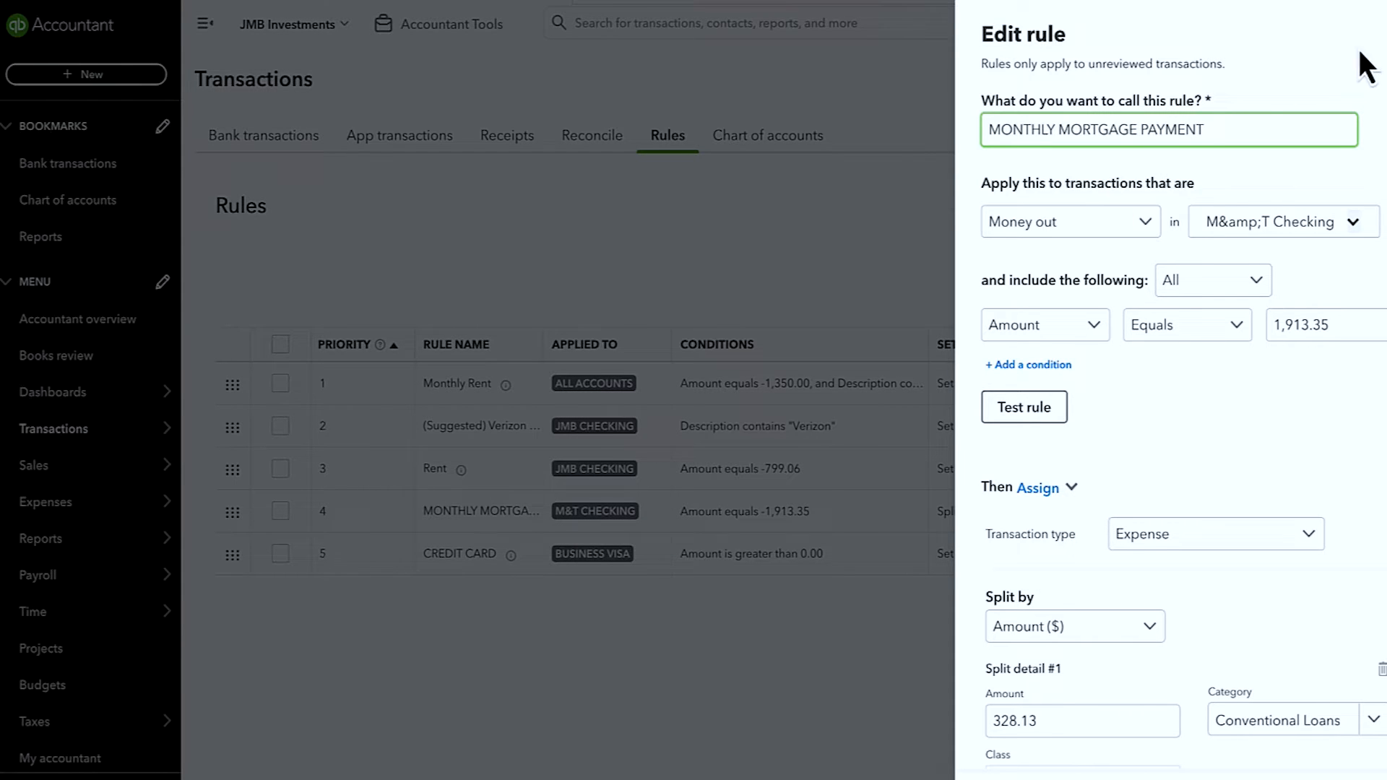
pyautogui.click(1382, 34)
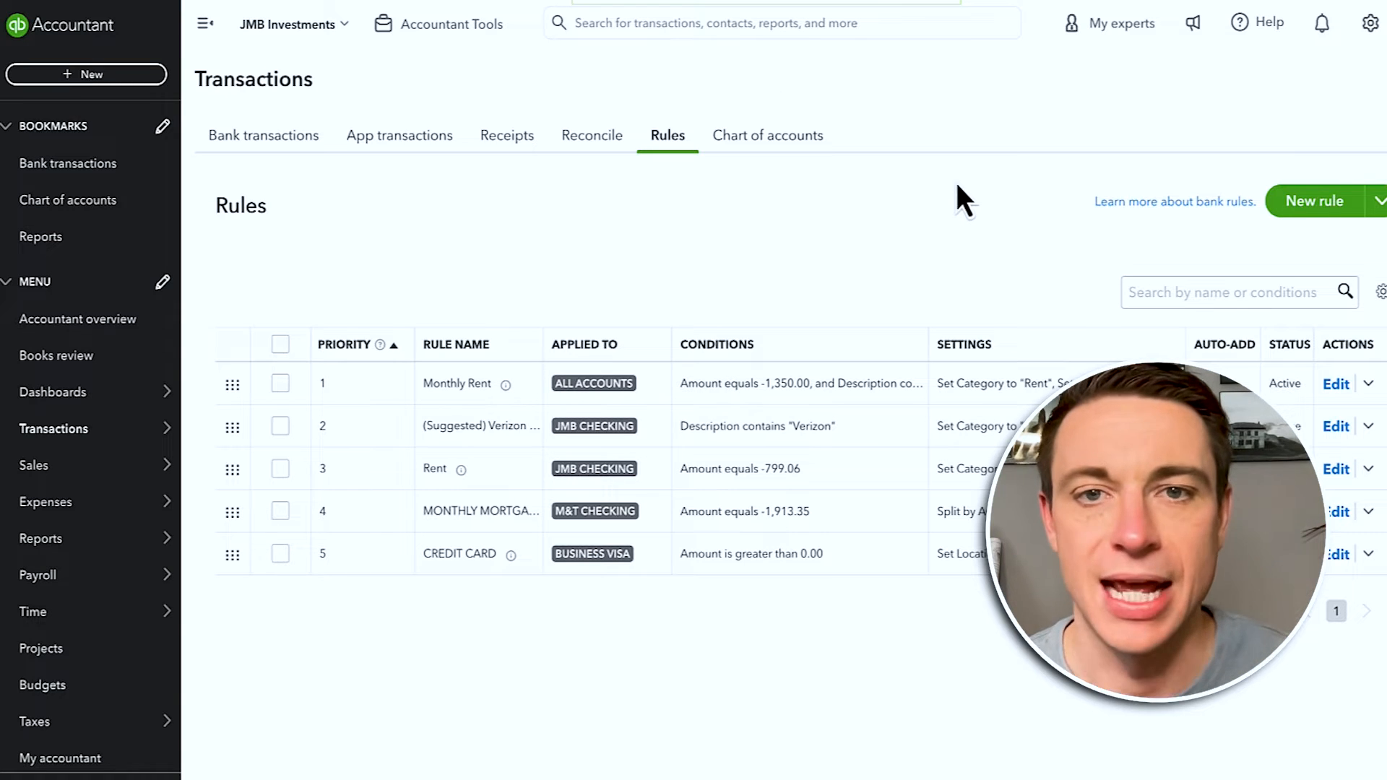
# Step: Dismiss the search suggestions and go to the Reports page with its starred favourites
pyautogui.click(760, 27)
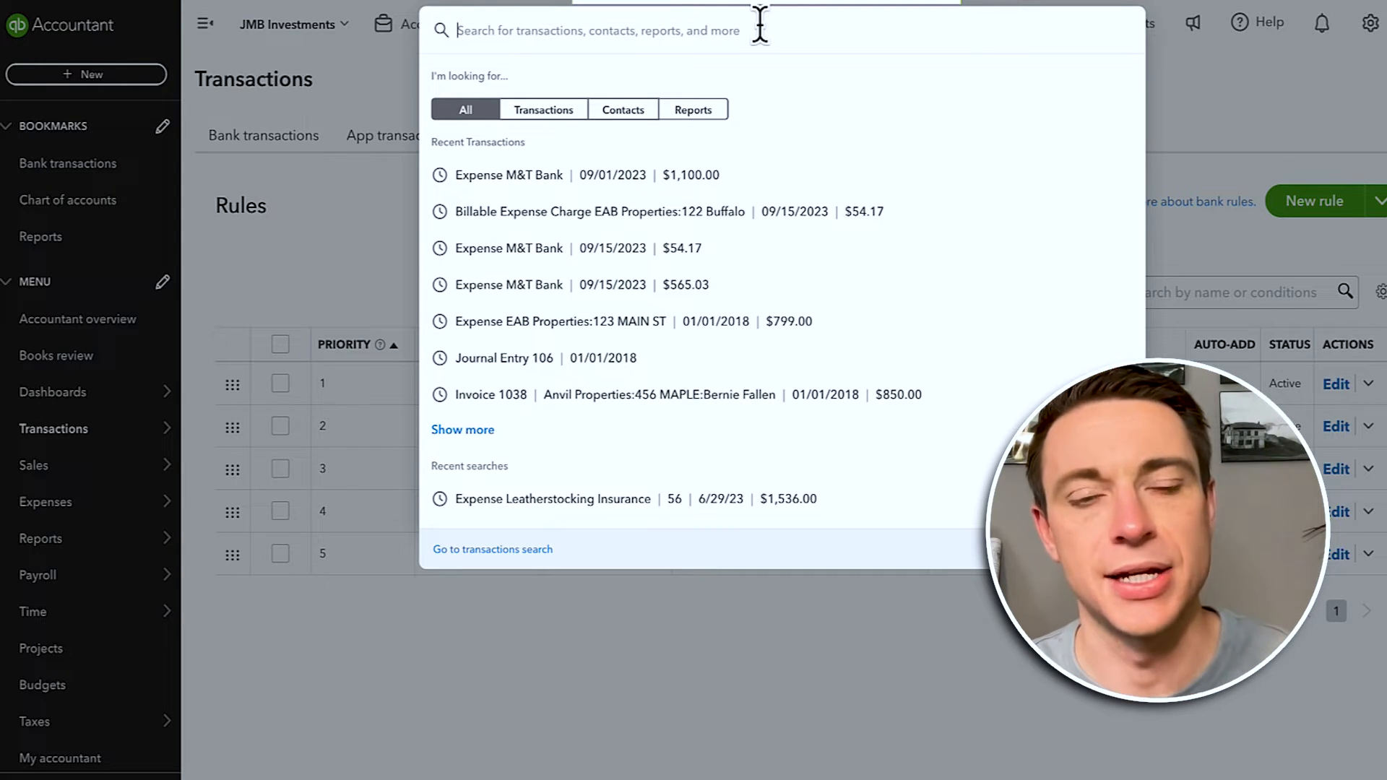
pyautogui.click(328, 265)
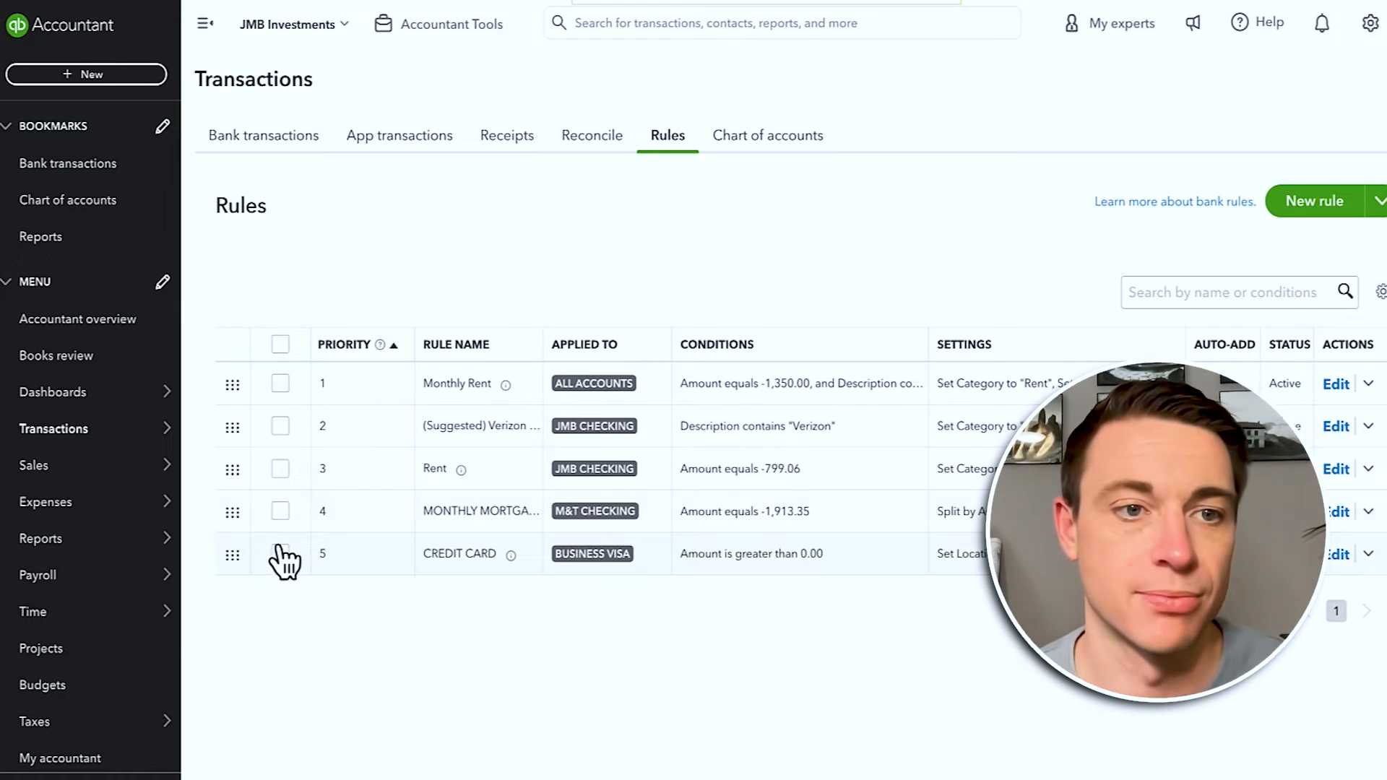
pyautogui.click(40, 238)
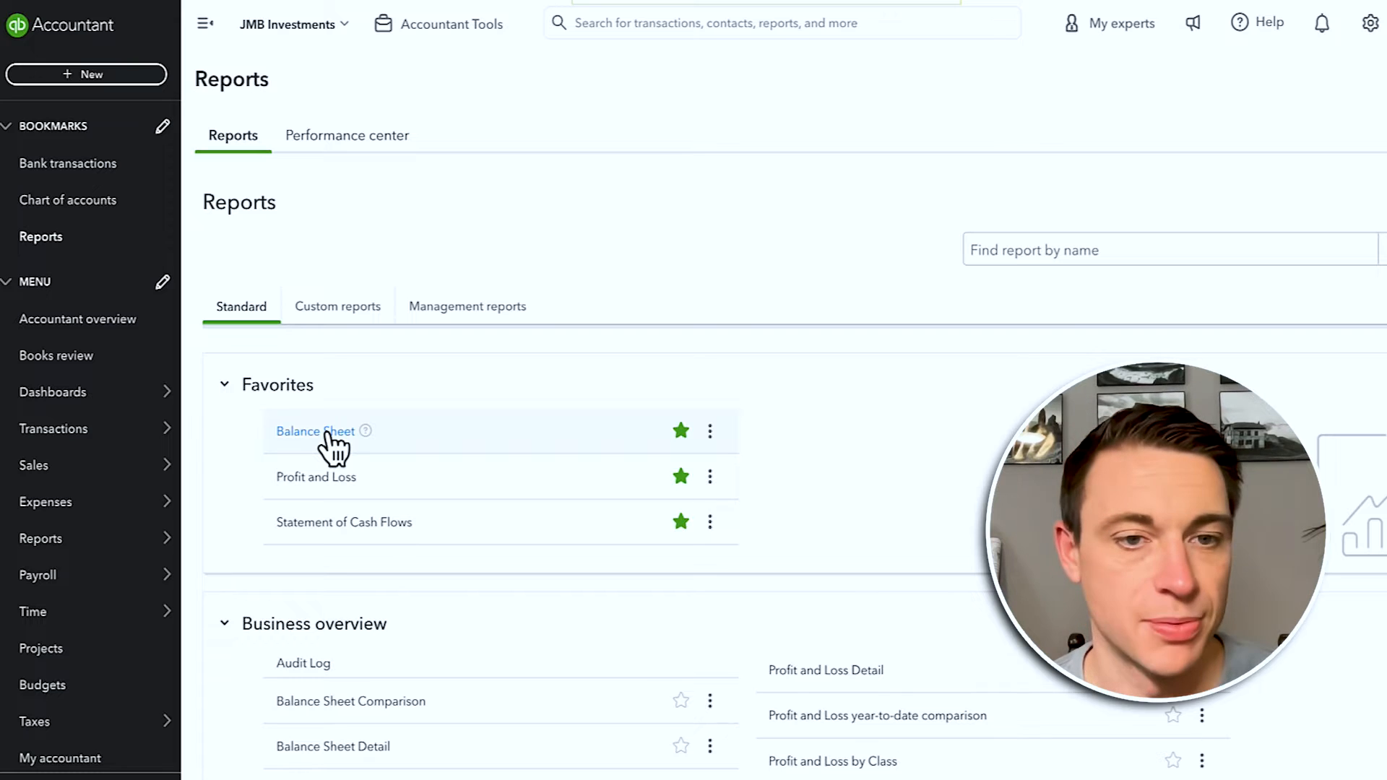
# Step: Open the Balance Sheet and run it for All Dates
pyautogui.click(325, 432)
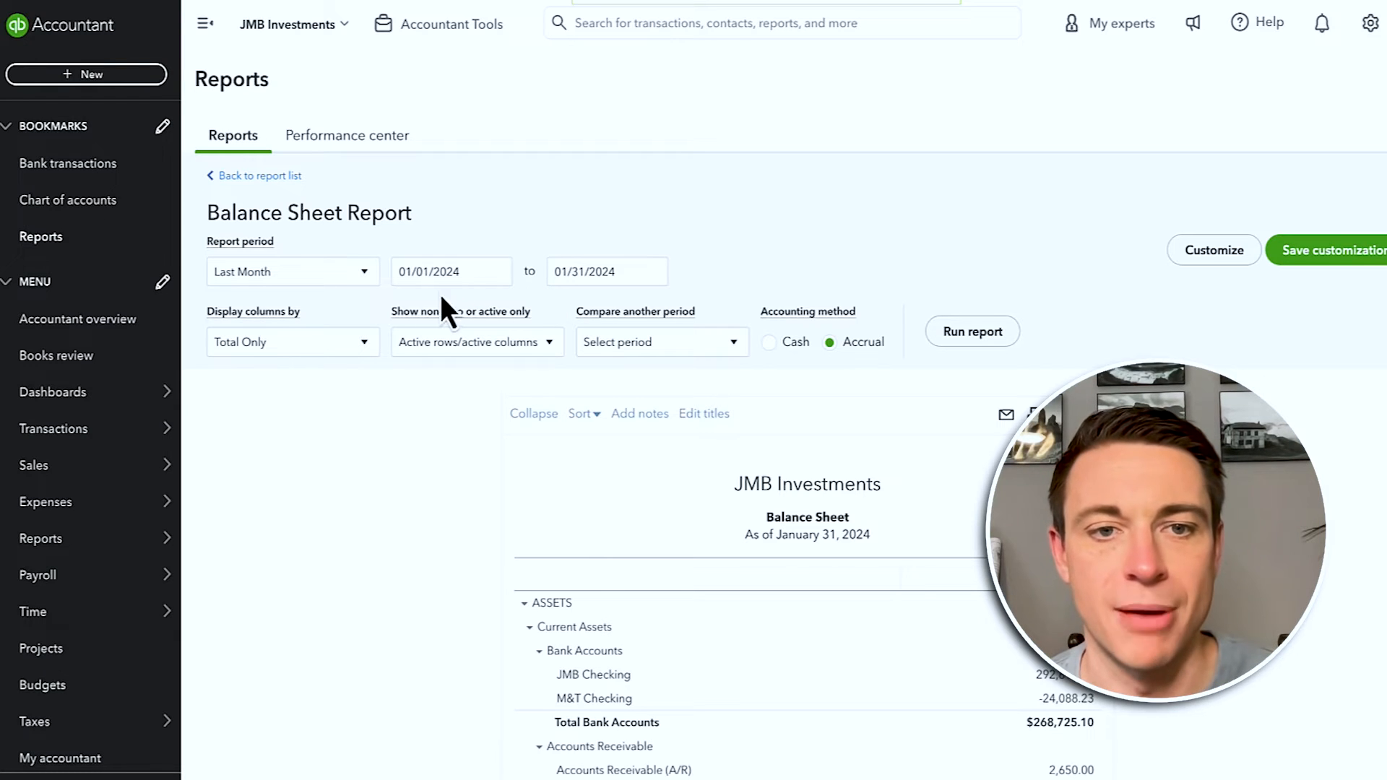
pyautogui.click(477, 278)
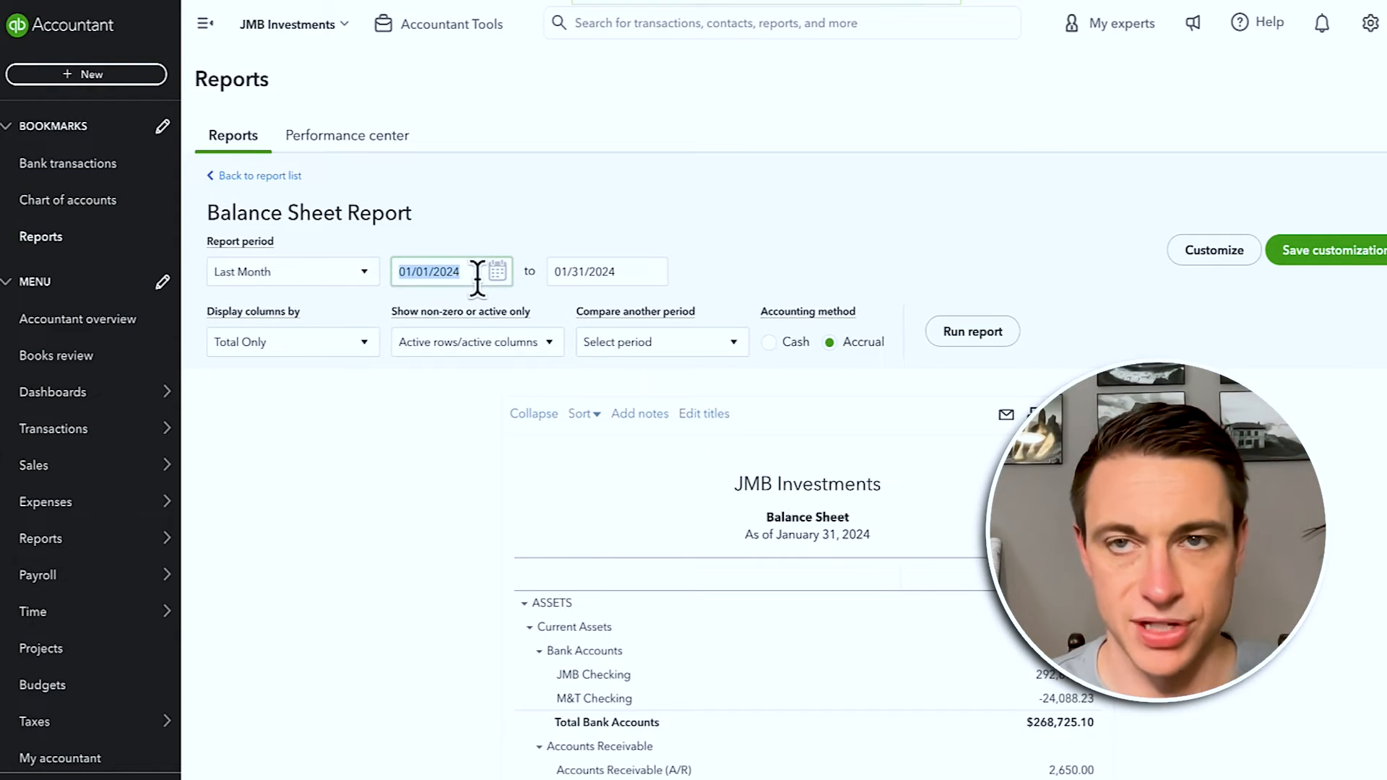
pyautogui.click(287, 271)
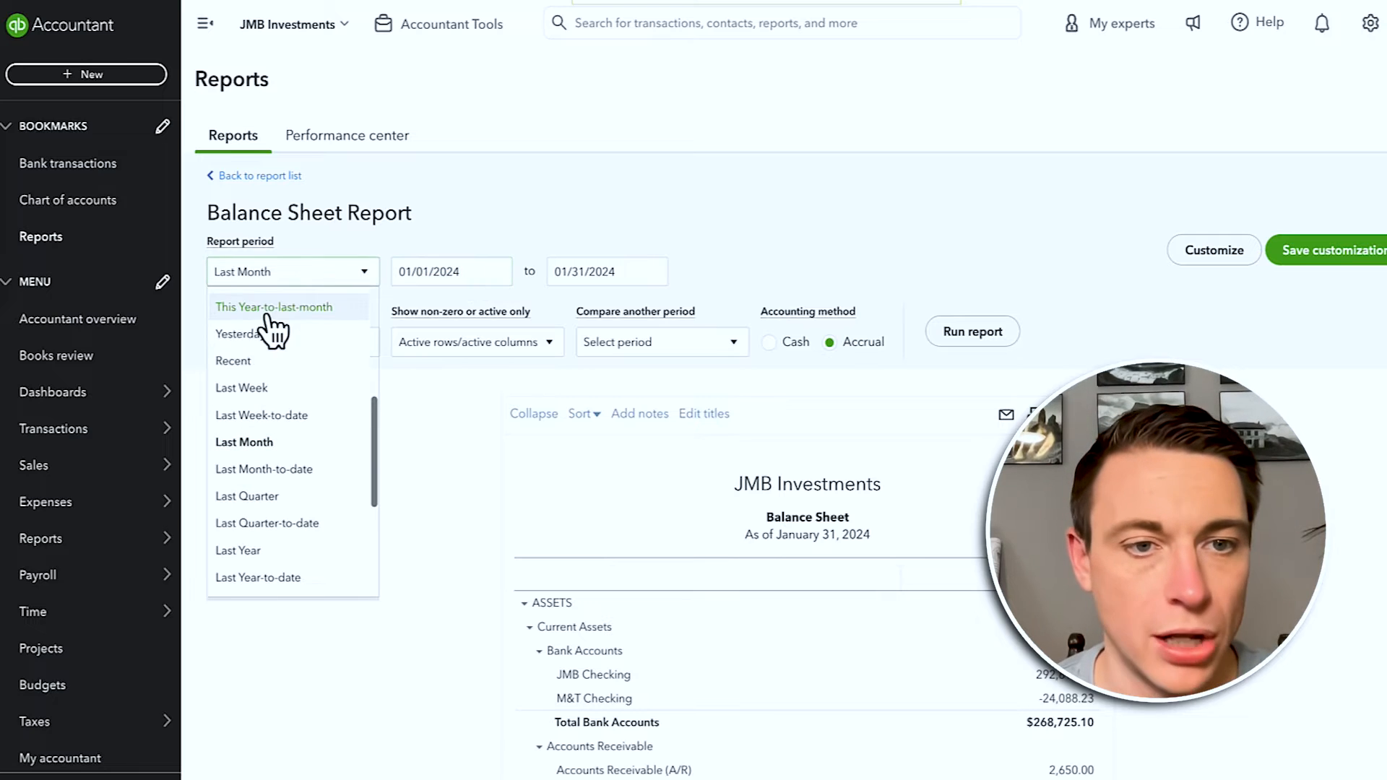
pyautogui.scroll(4, 274, 340)
pyautogui.click(216, 306)
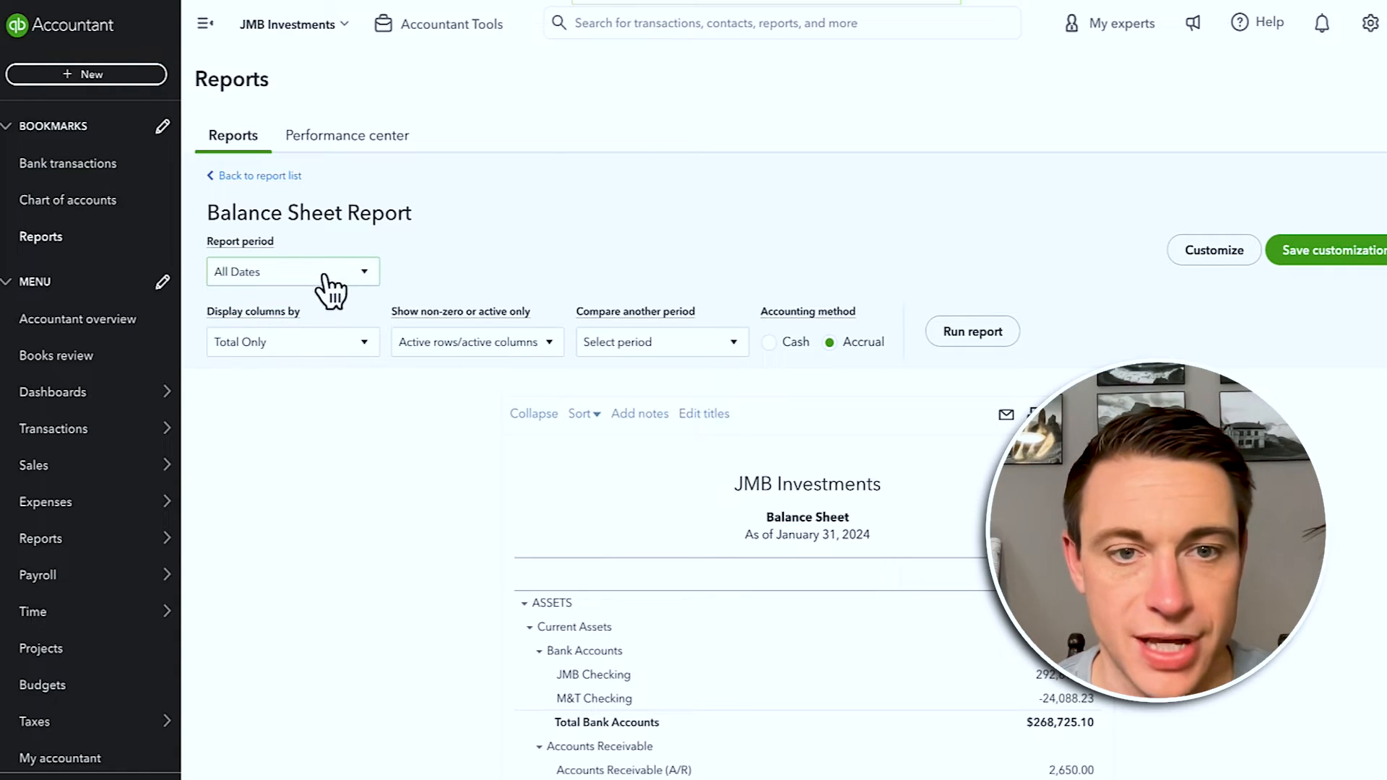
pyautogui.click(961, 337)
pyautogui.scroll(-10, 894, 371)
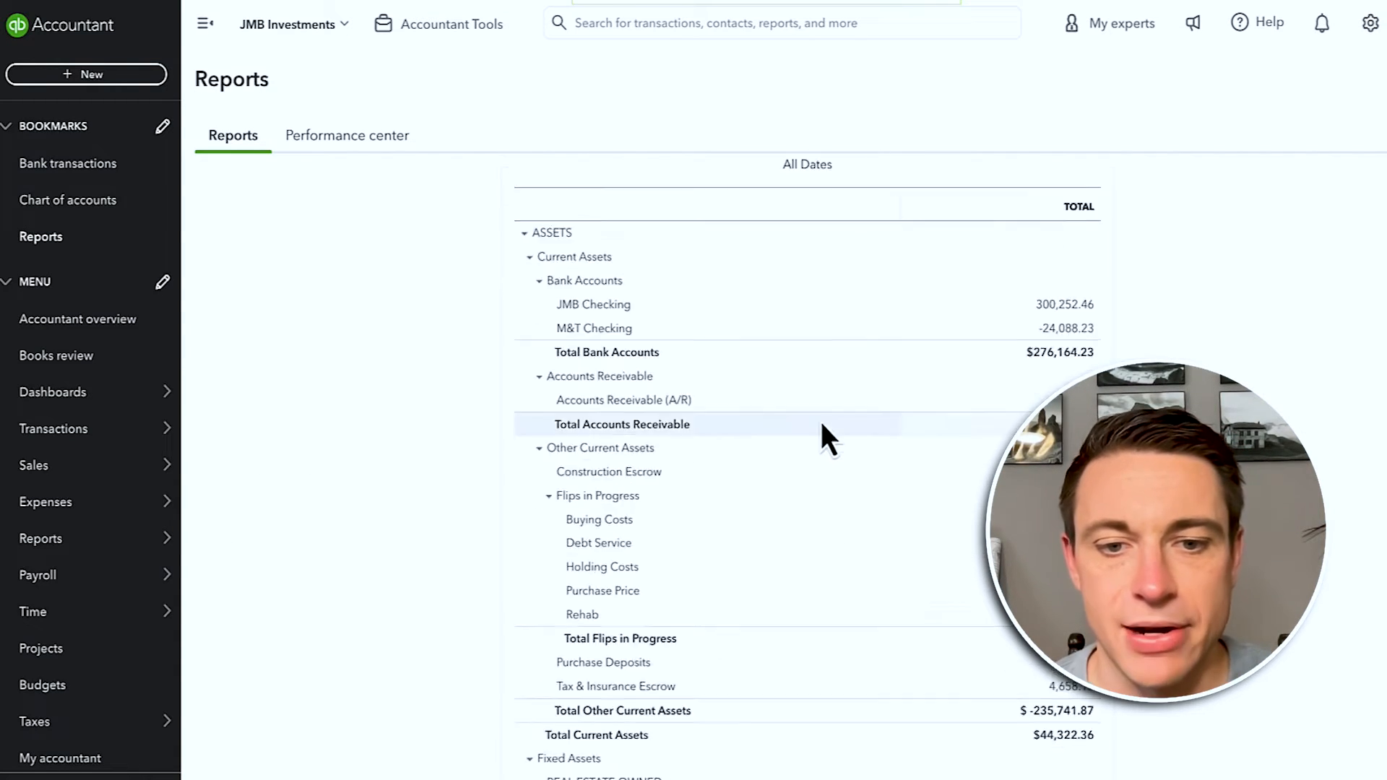
pyautogui.scroll(-8, 824, 422)
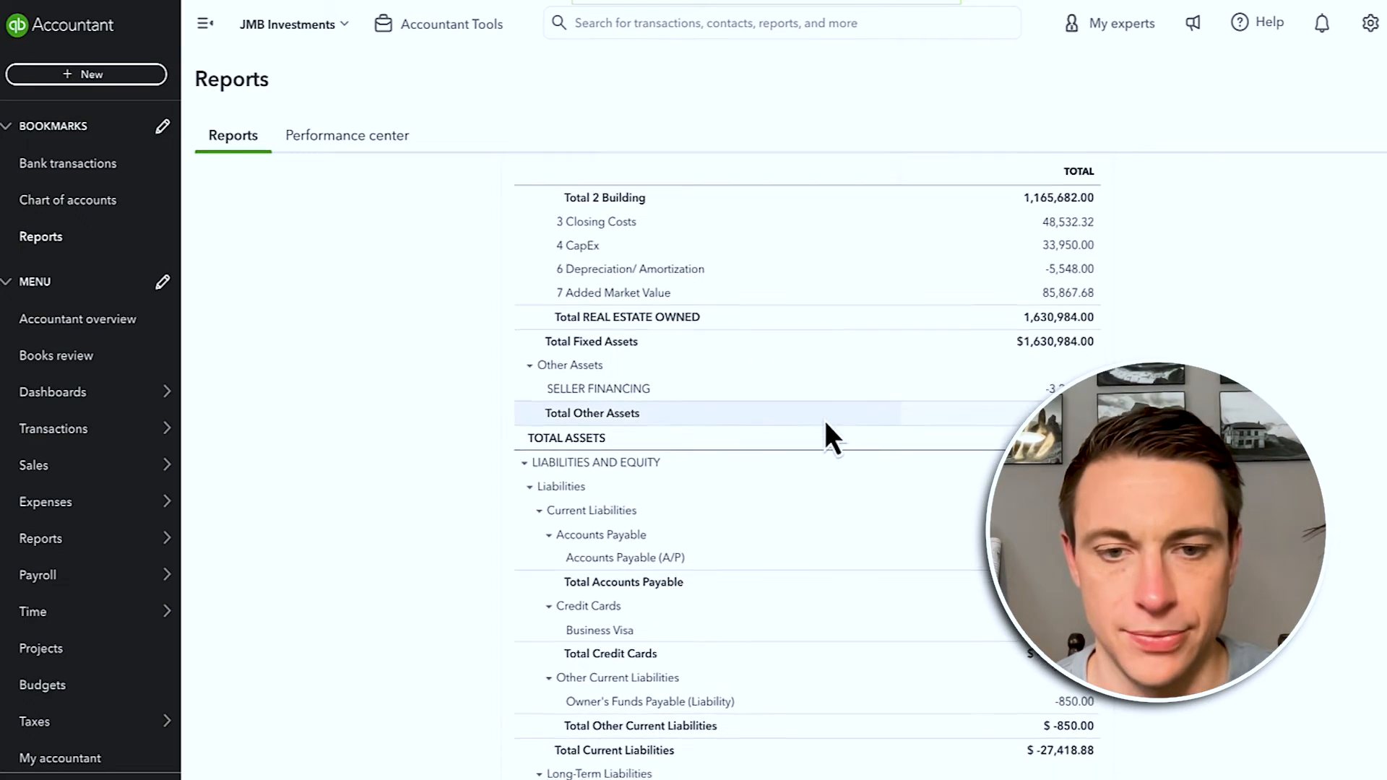
pyautogui.scroll(-1, 826, 419)
pyautogui.scroll(-1, 826, 419)
pyautogui.scroll(2, 826, 419)
pyautogui.scroll(3, 826, 419)
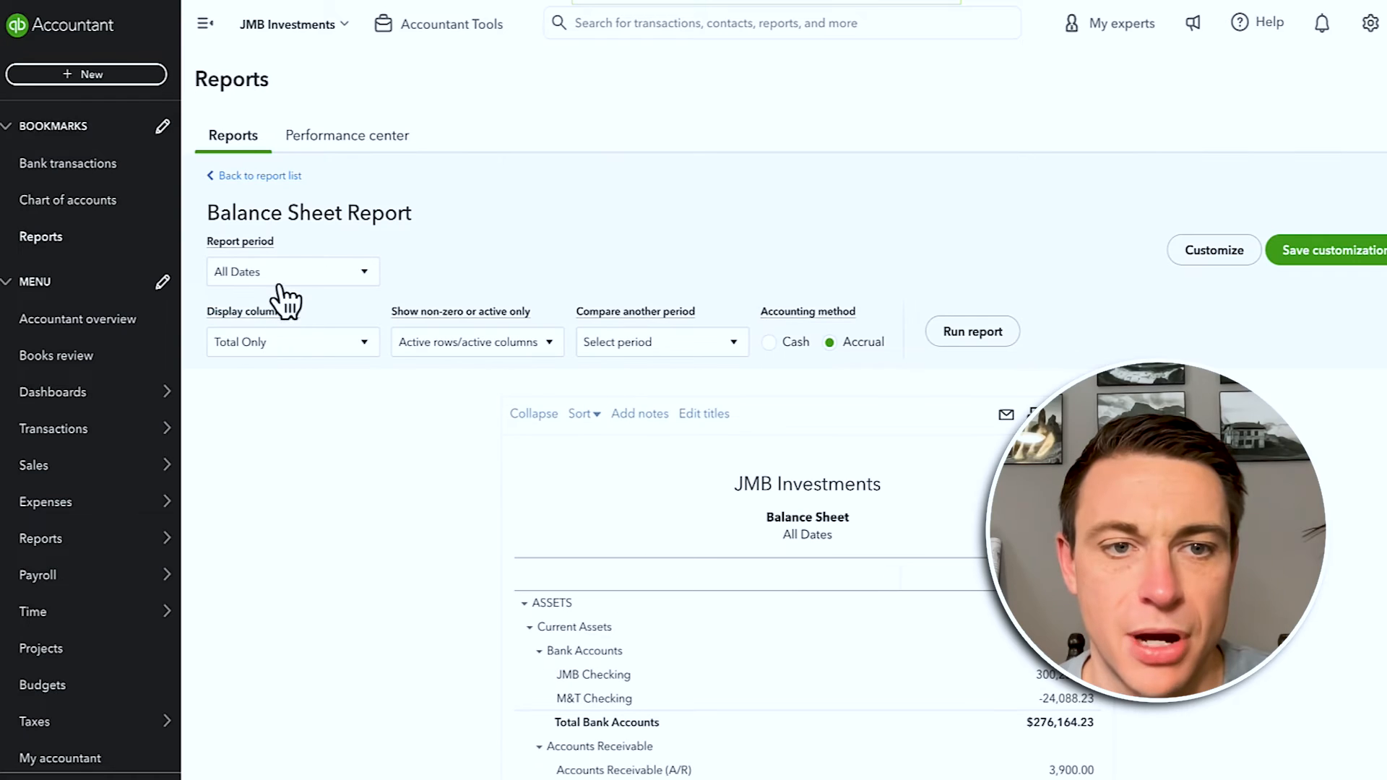
# Step: Rerun the Balance Sheet for the custom period 09/01/2023–09/30/2023
pyautogui.click(280, 276)
pyautogui.click(278, 332)
pyautogui.click(462, 272)
pyautogui.write('9/01/2023')
pyautogui.press('Tab')
pyautogui.write('9/30/2023')
pyautogui.press('Tab')
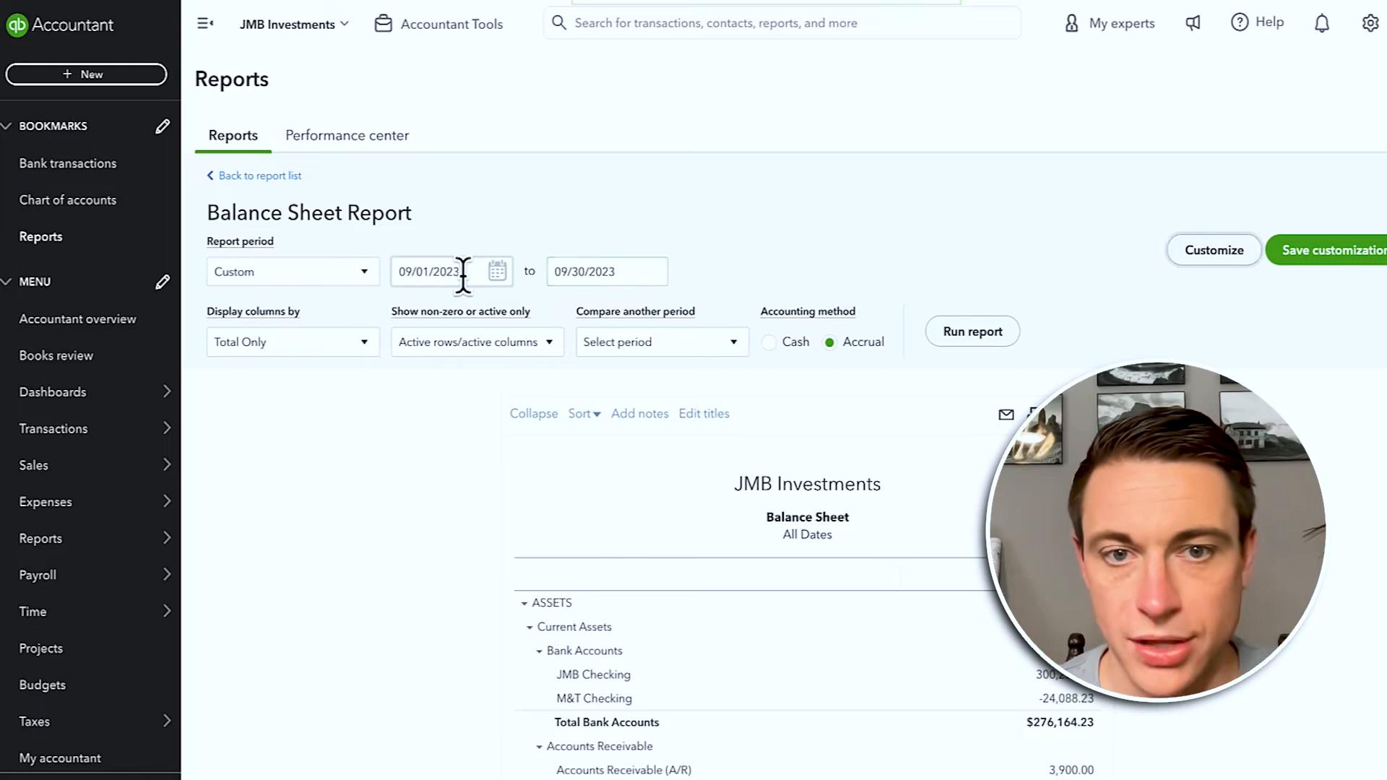
pyautogui.click(972, 334)
# Step: Open the transaction detail behind the September Conventional Loans balance
pyautogui.scroll(-15, 928, 687)
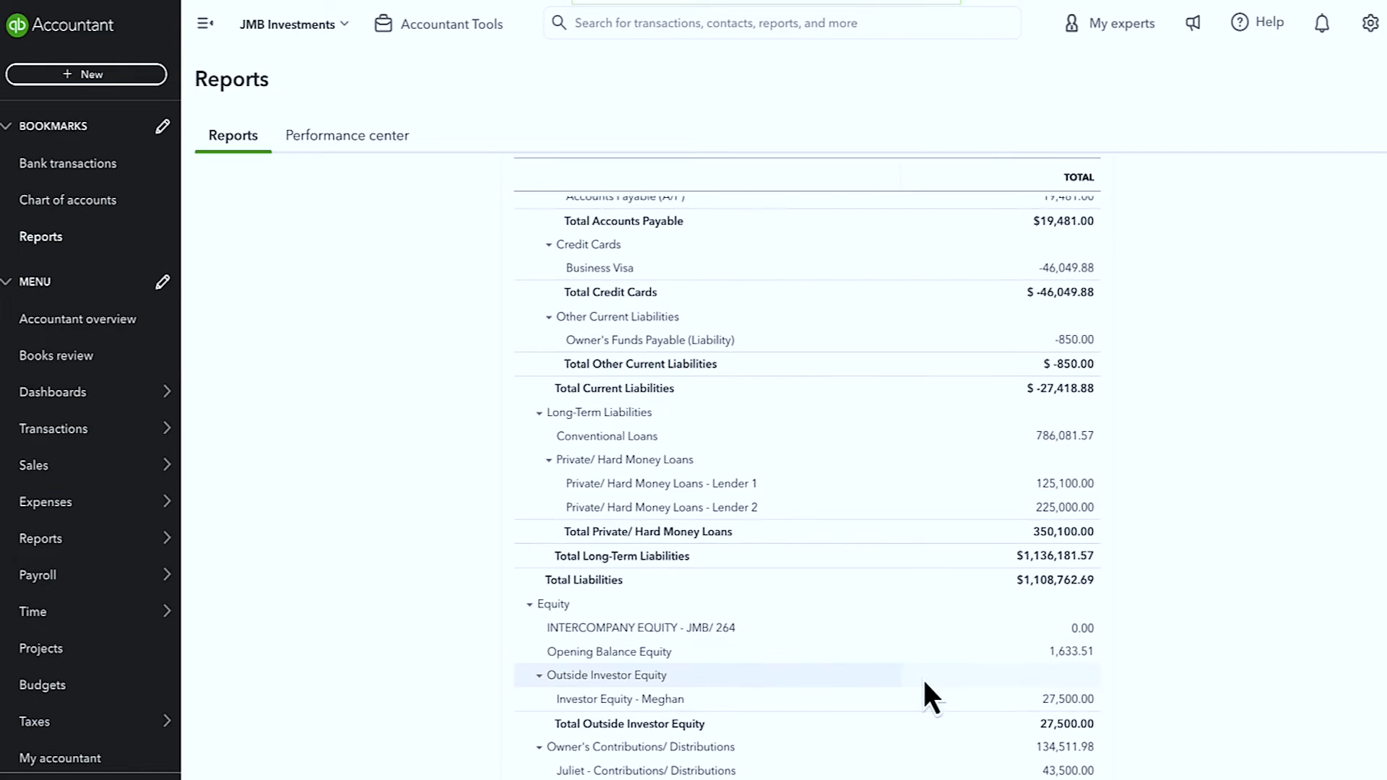
pyautogui.scroll(-2, 929, 687)
pyautogui.scroll(1, 894, 658)
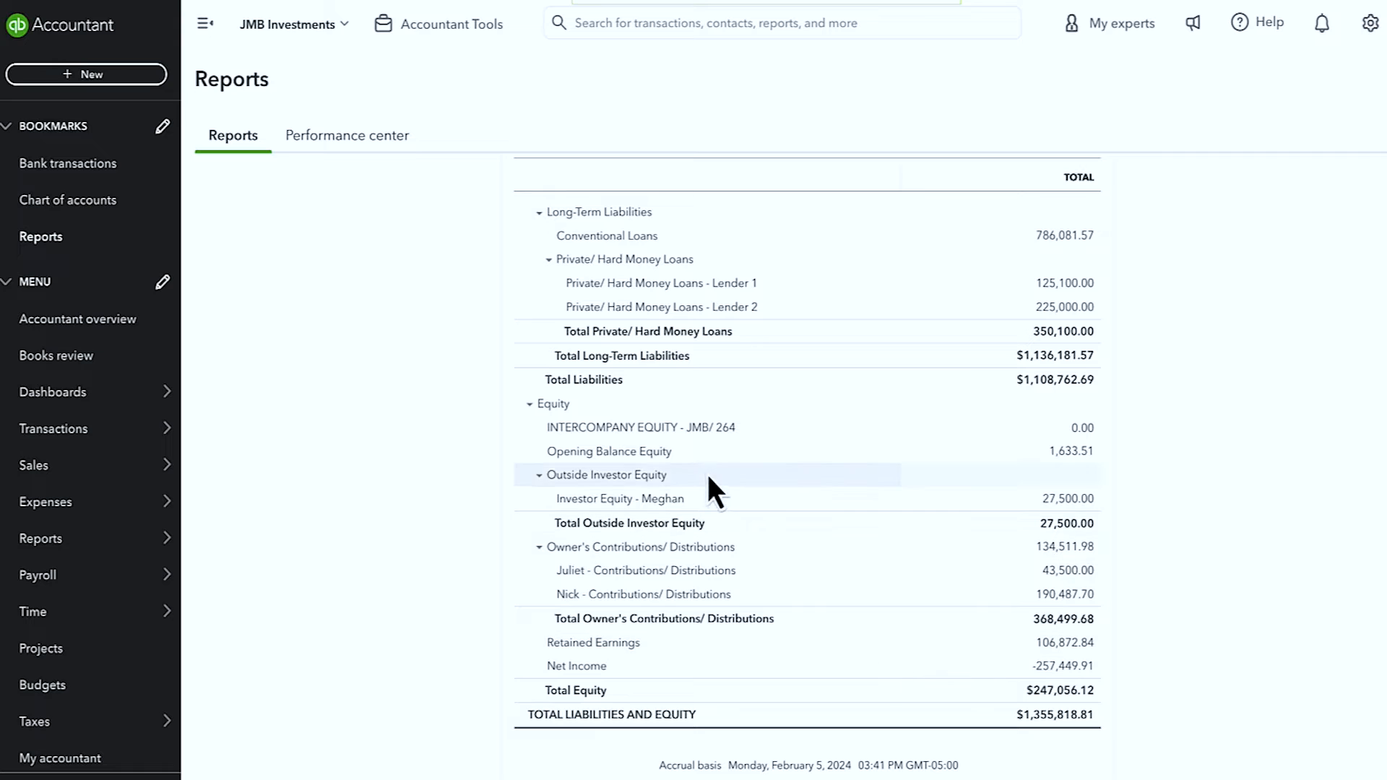
pyautogui.scroll(3, 827, 473)
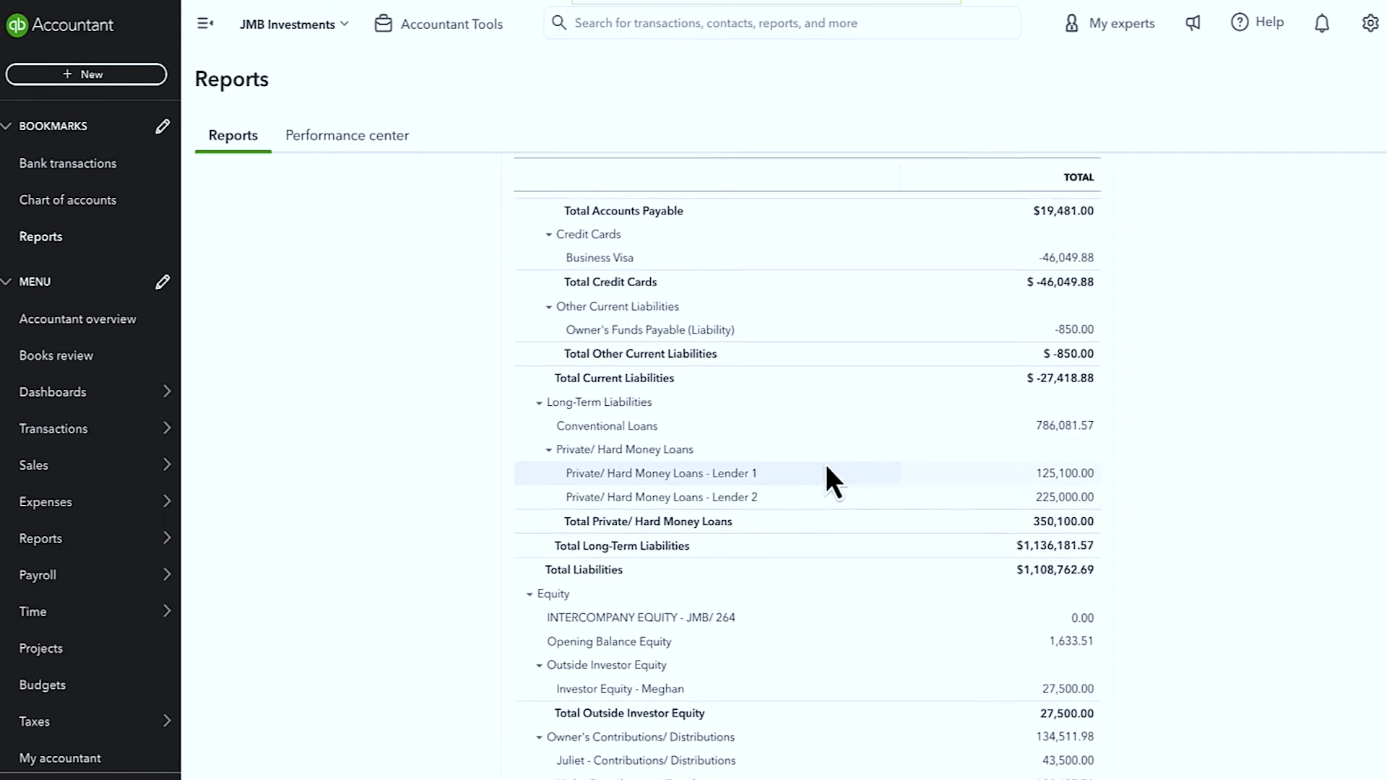
pyautogui.click(1053, 434)
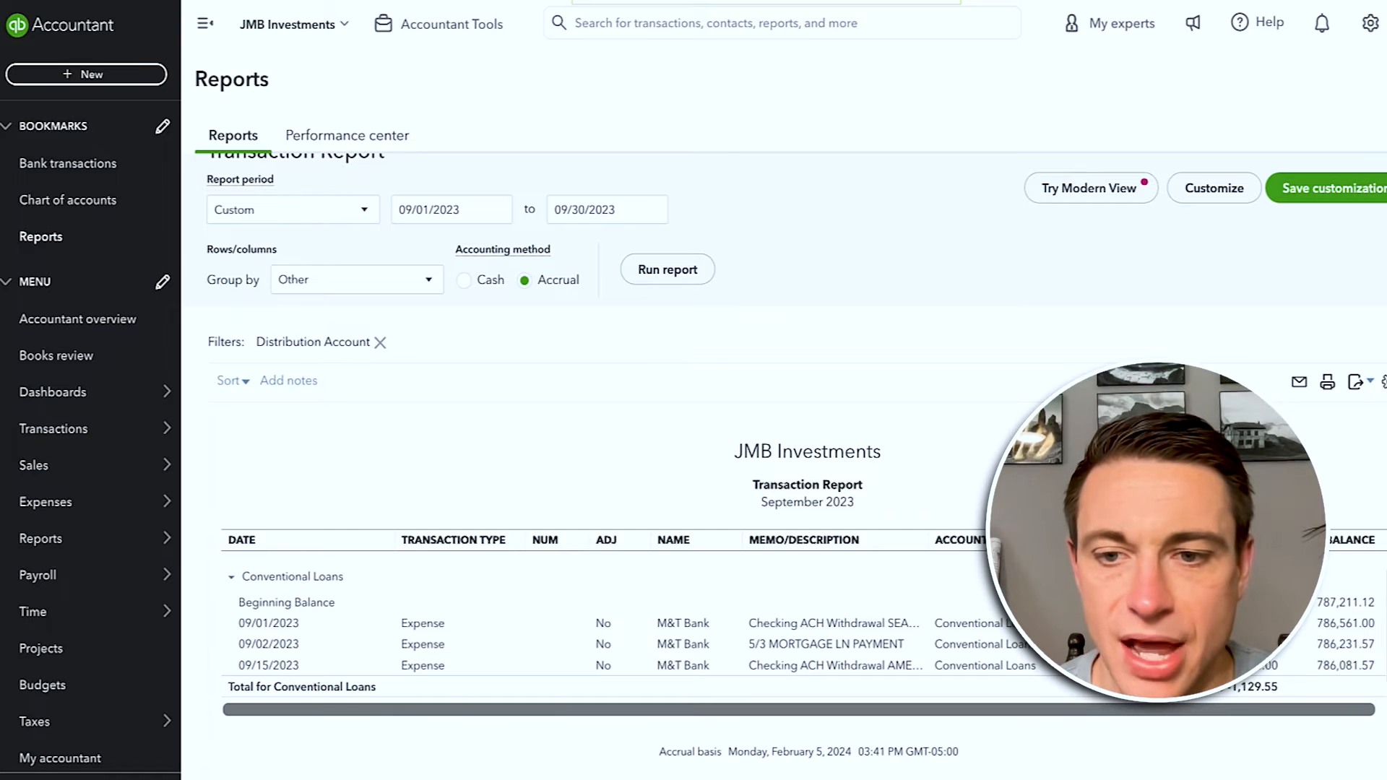
# Step: Inspect the 09/01/2023 M&T Bank expense, return to the balance sheet summary, then go to Reports
pyautogui.click(978, 624)
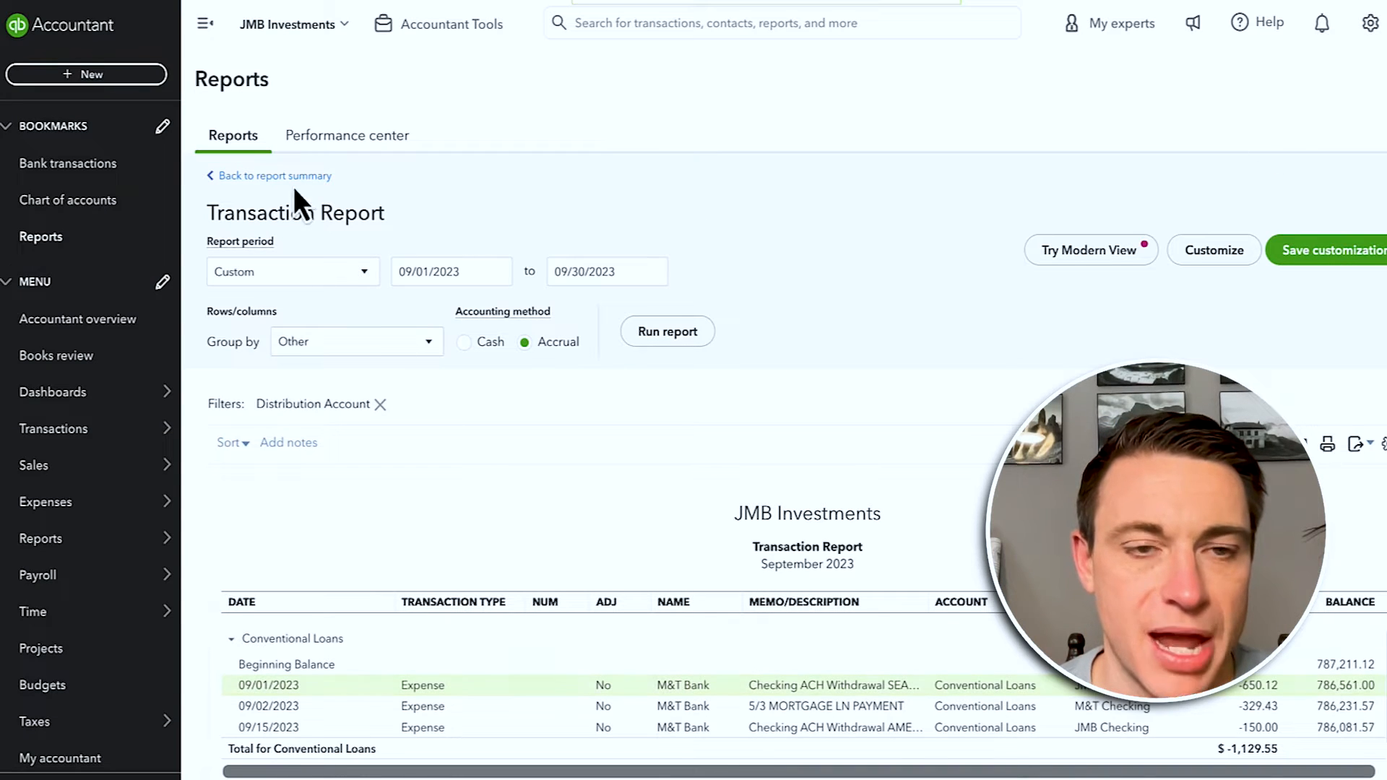
pyautogui.click(288, 177)
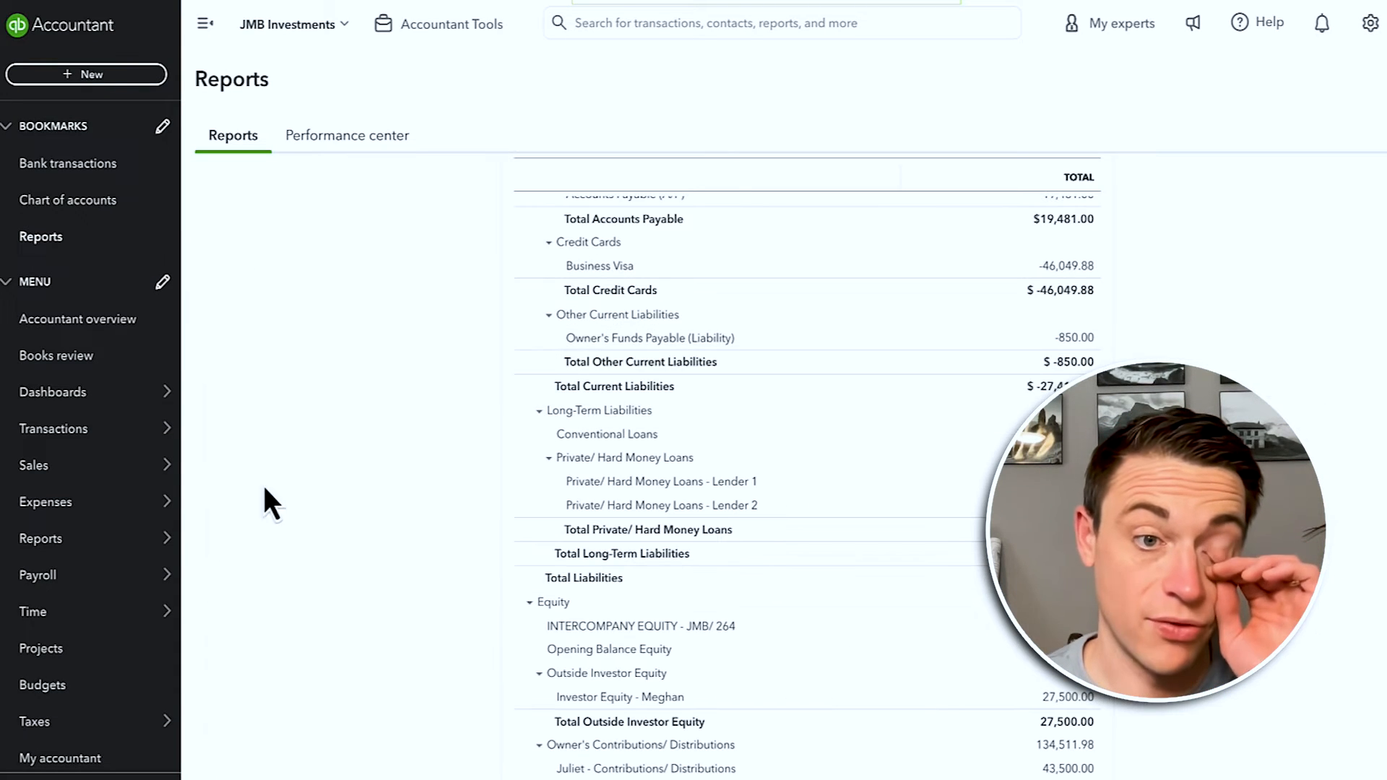
pyautogui.click(189, 549)
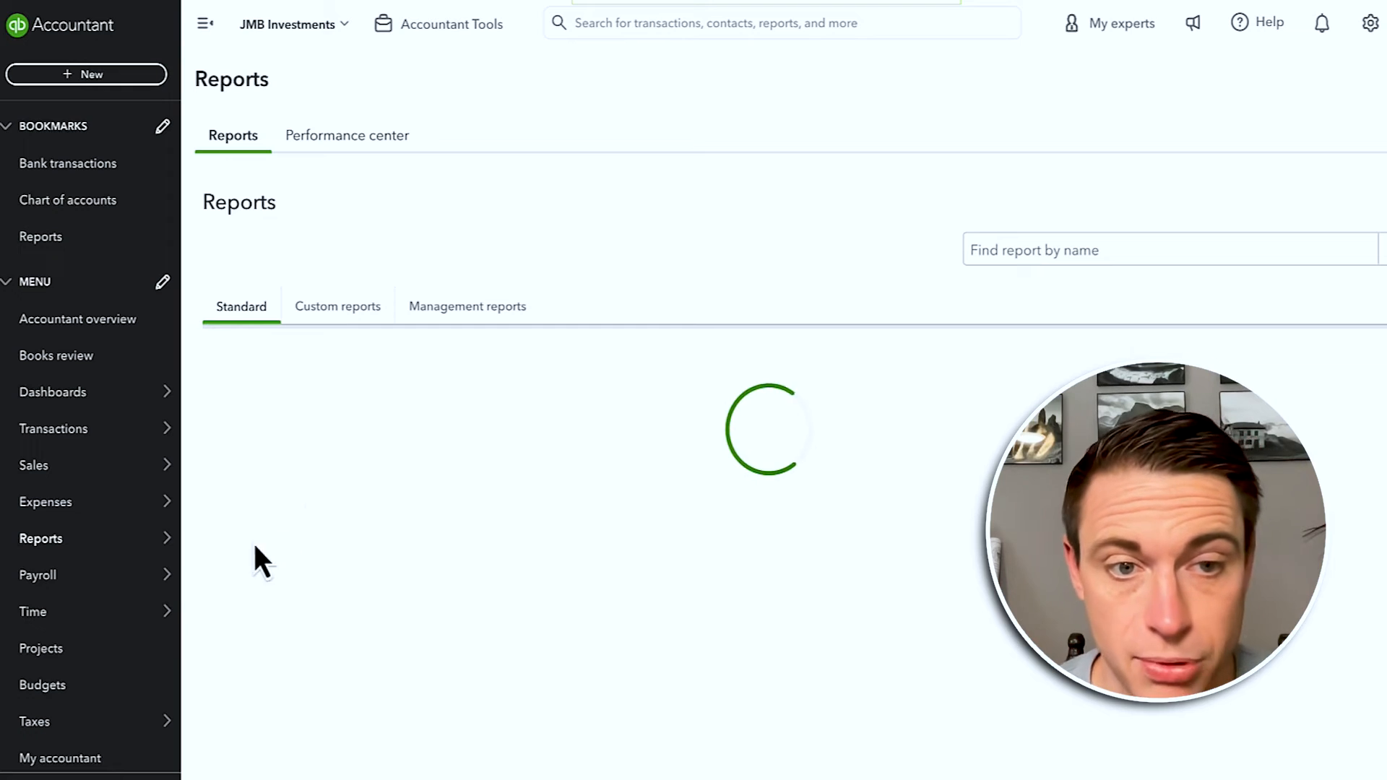
# Step: Open the saved custom report Balance Sheet - 2018 and rerun it for 01/01/2024–12/31/2024
pyautogui.click(337, 306)
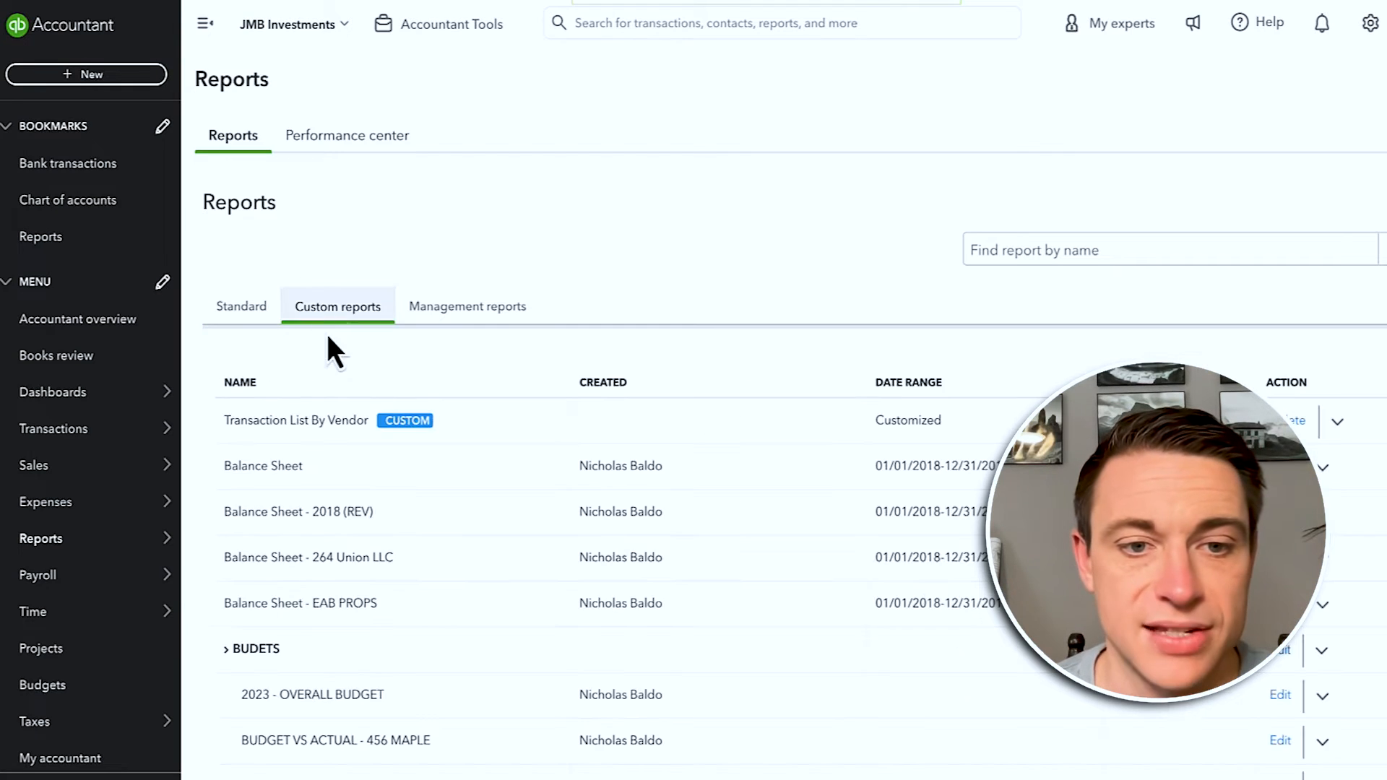
pyautogui.click(302, 515)
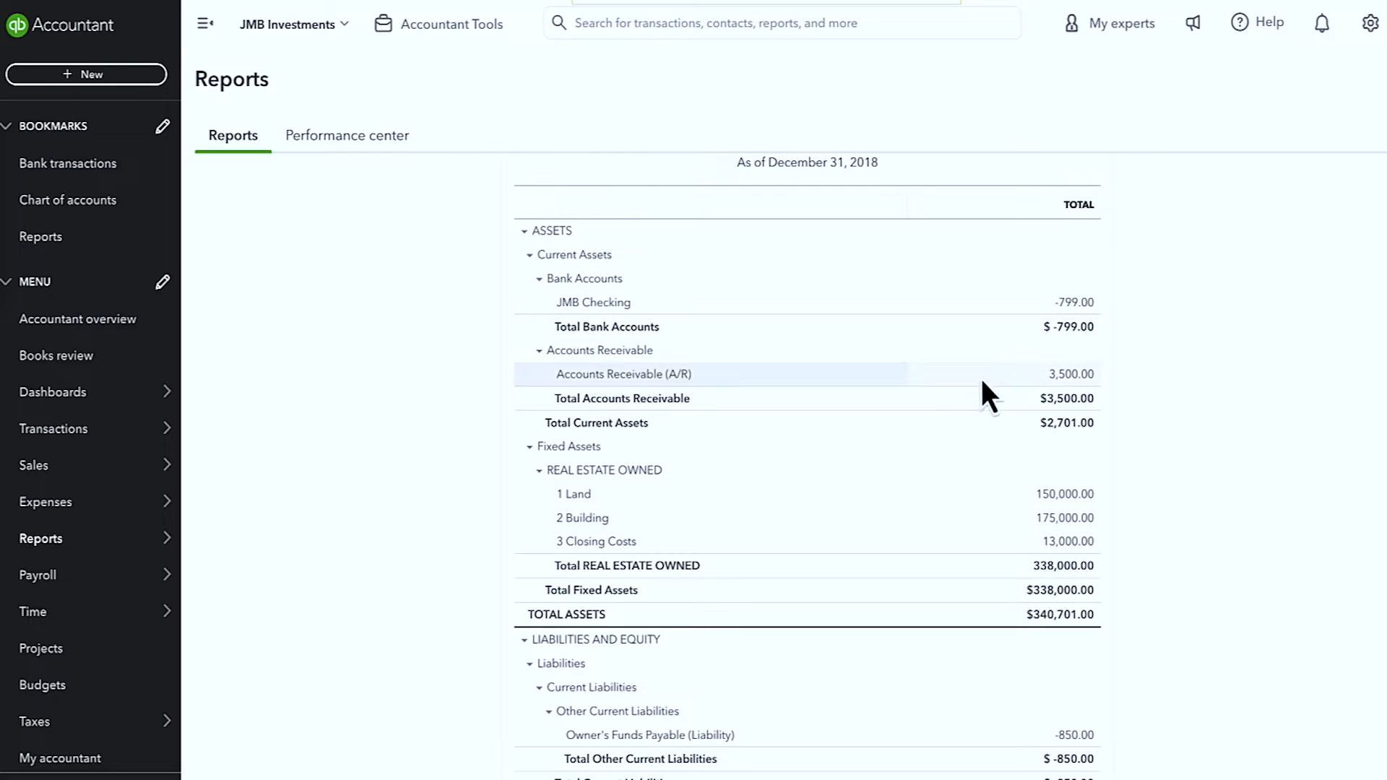
pyautogui.scroll(5, 939, 470)
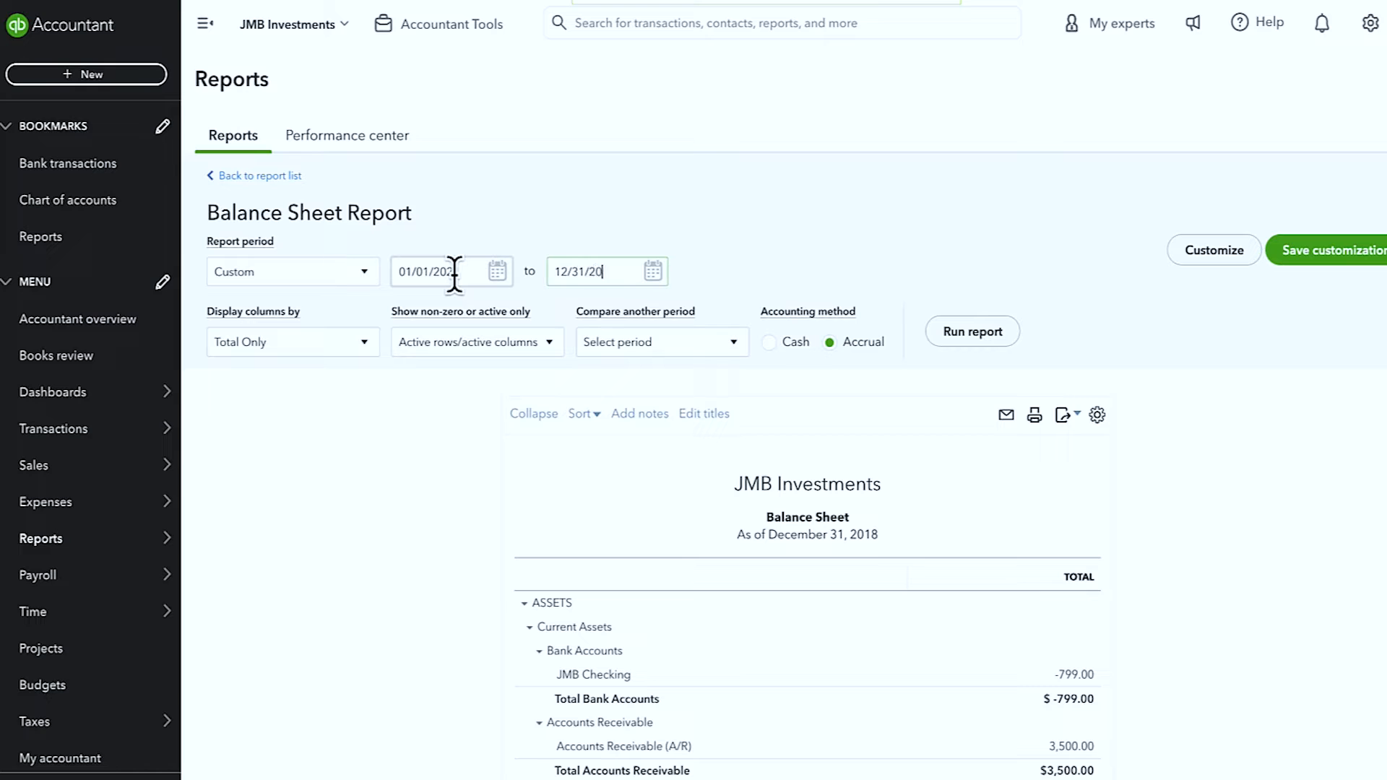
pyautogui.click(989, 340)
pyautogui.scroll(-3, 991, 340)
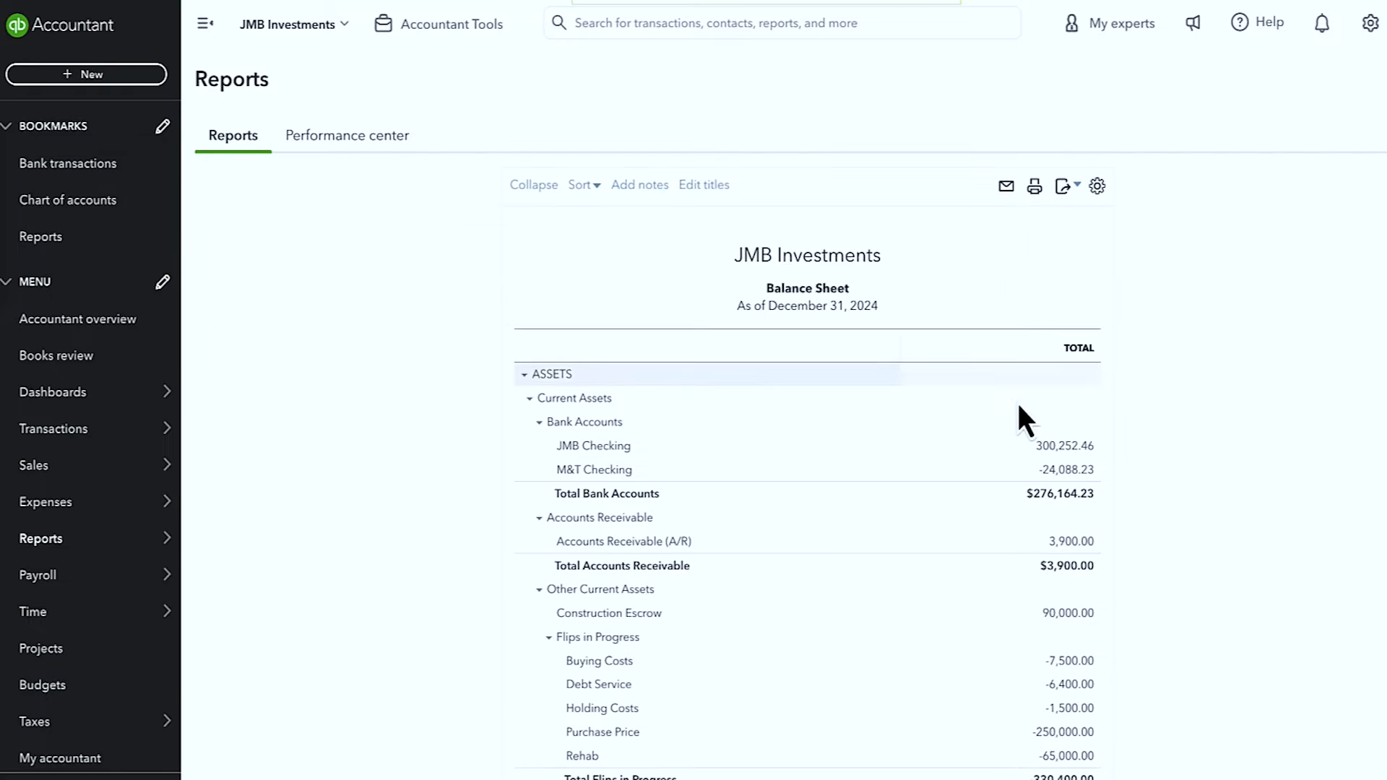
pyautogui.scroll(-3, 999, 550)
pyautogui.scroll(-3, 996, 666)
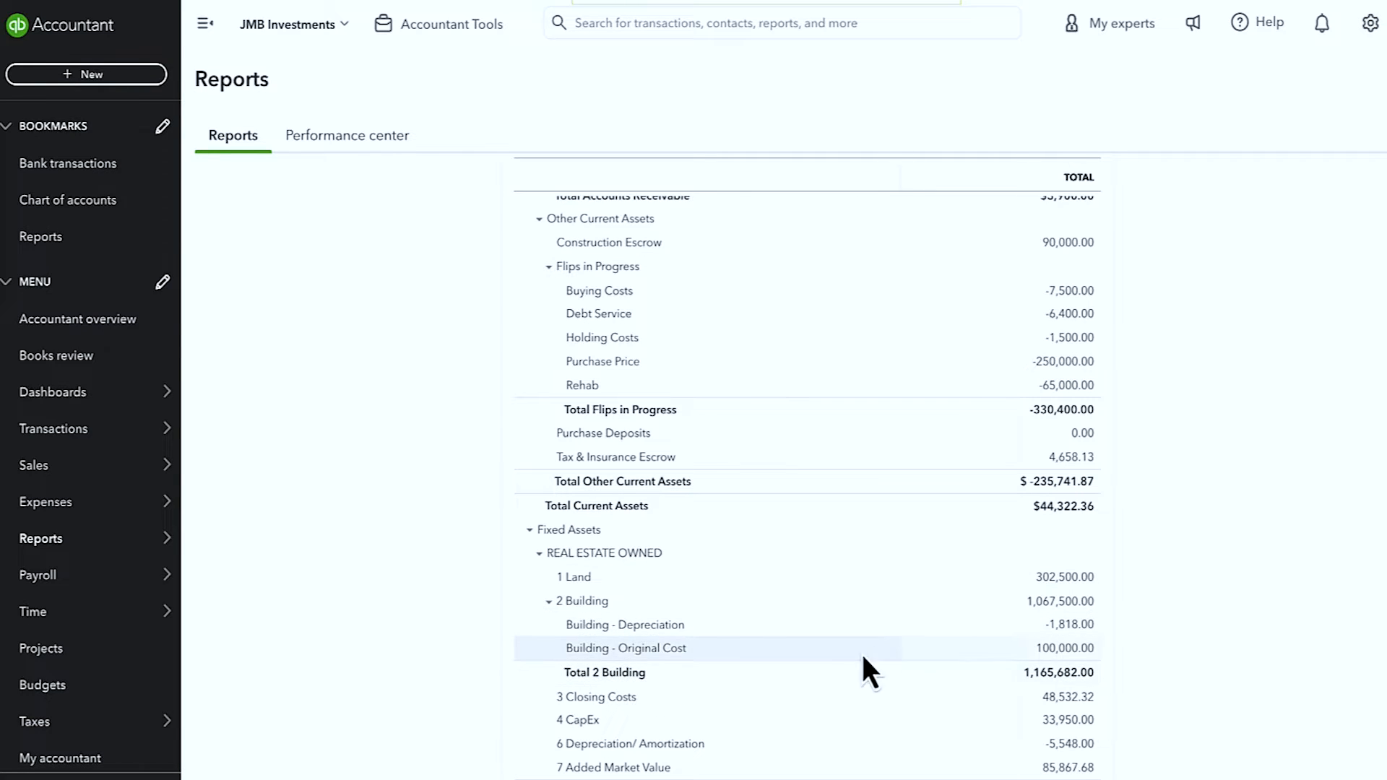
pyautogui.scroll(-1, 852, 672)
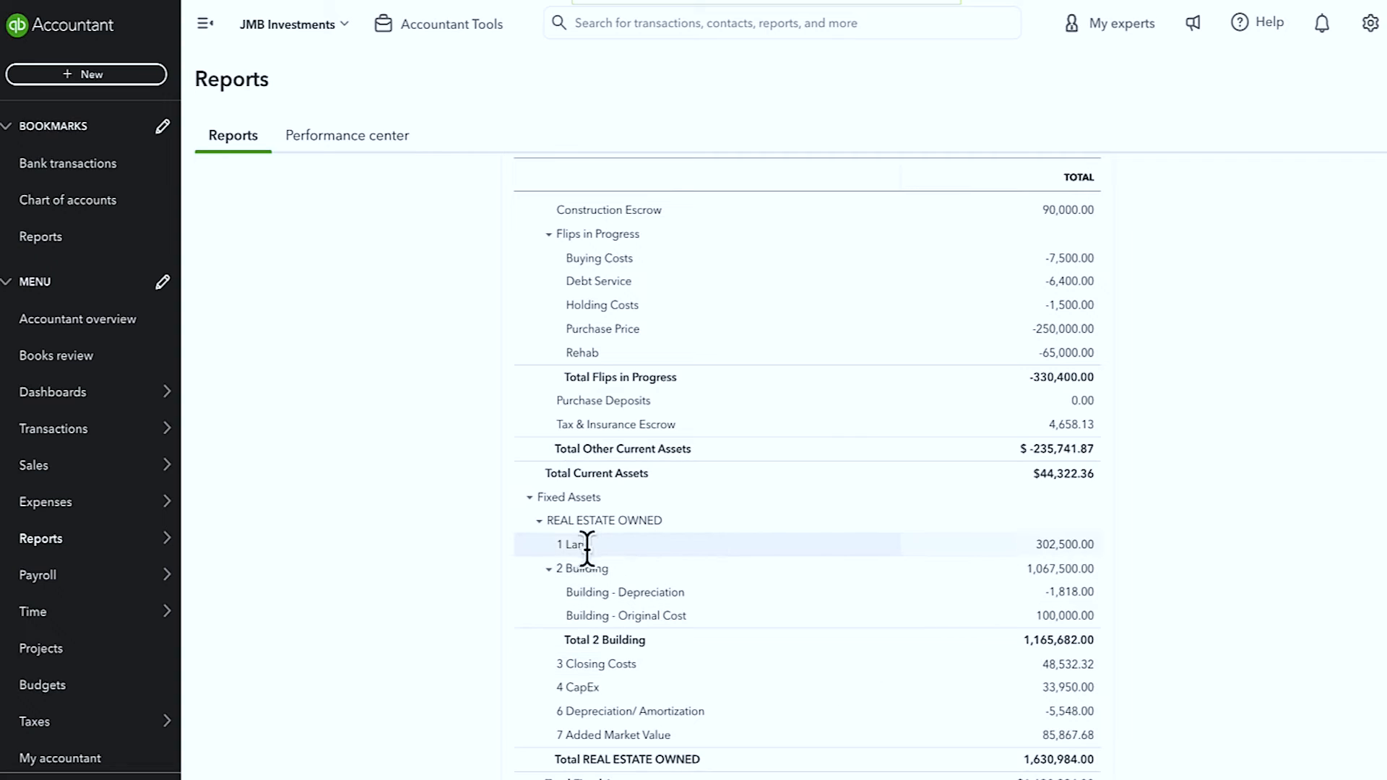
pyautogui.click(1067, 546)
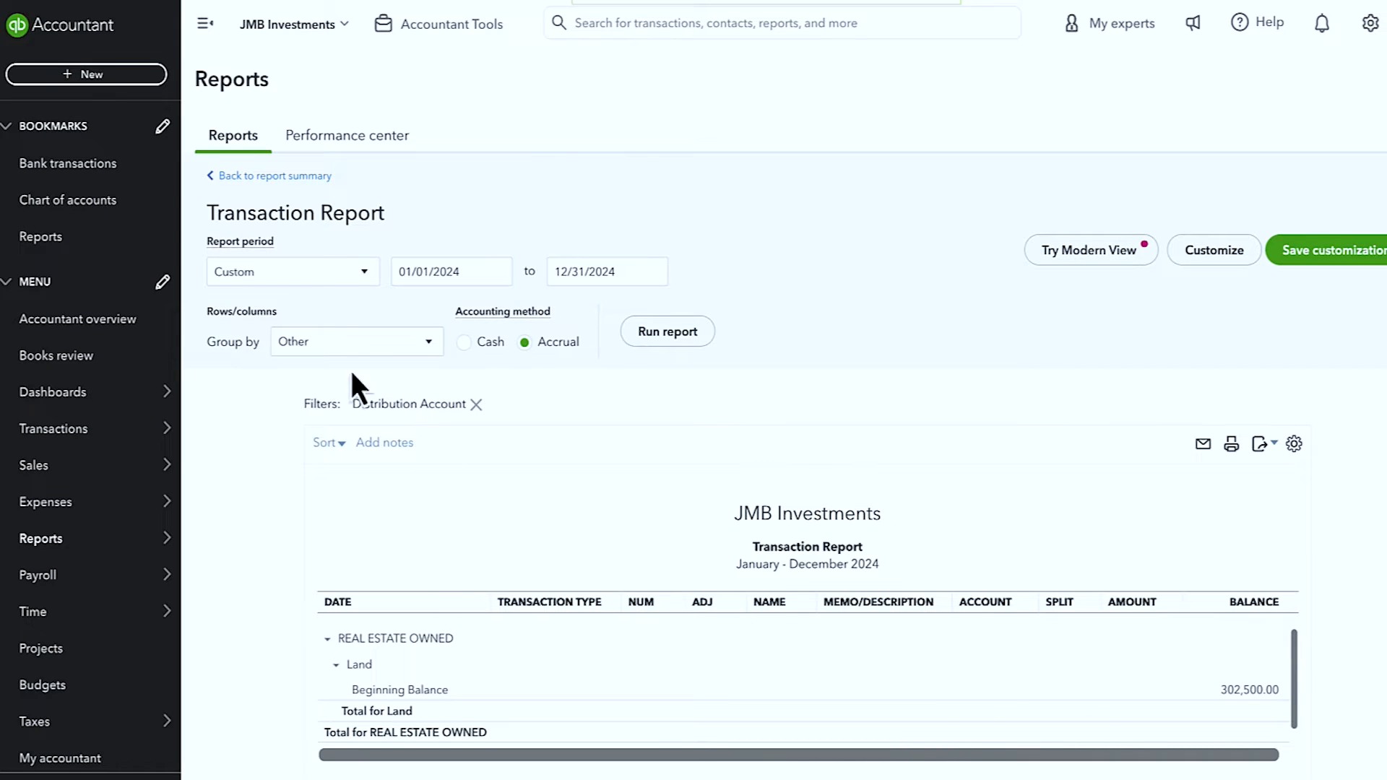
pyautogui.click(284, 278)
pyautogui.click(278, 302)
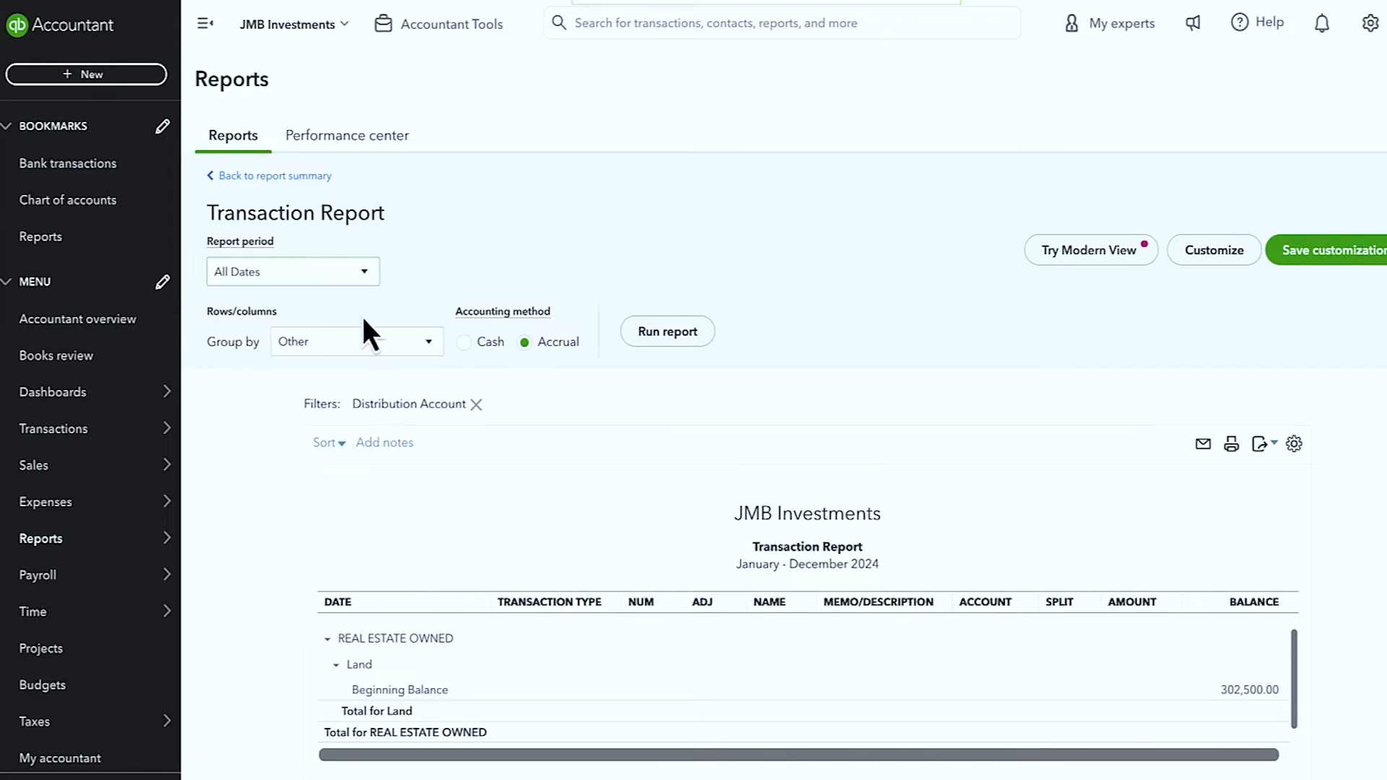
pyautogui.click(659, 339)
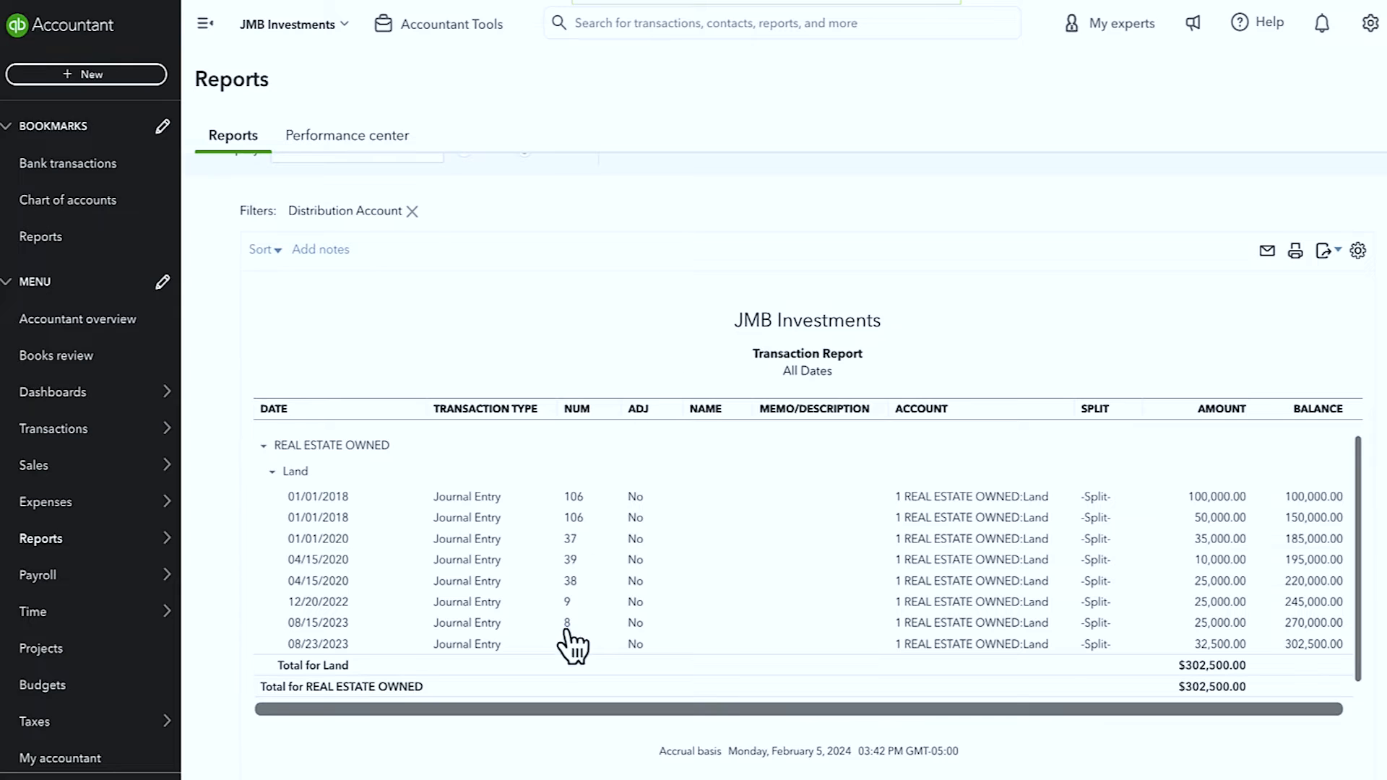
pyautogui.click(1214, 498)
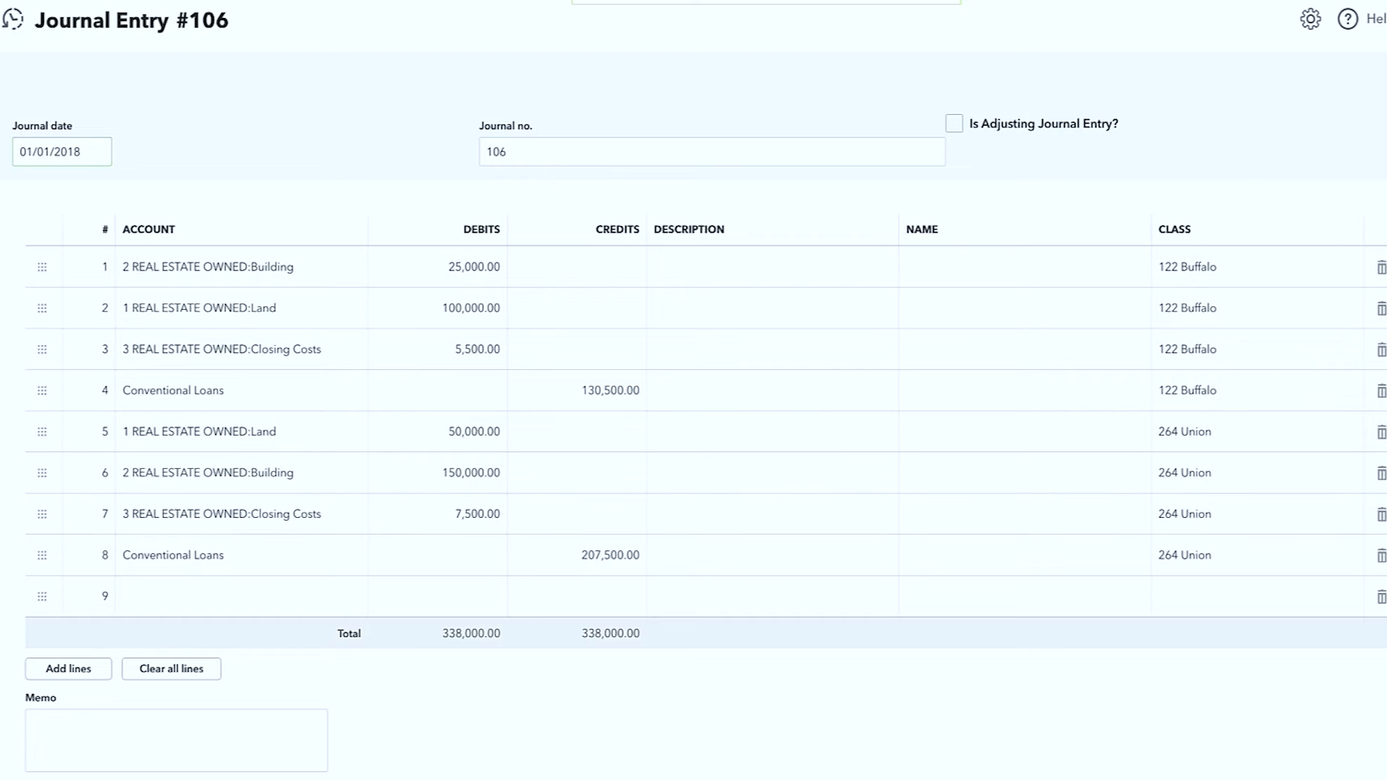
pyautogui.click(1384, 19)
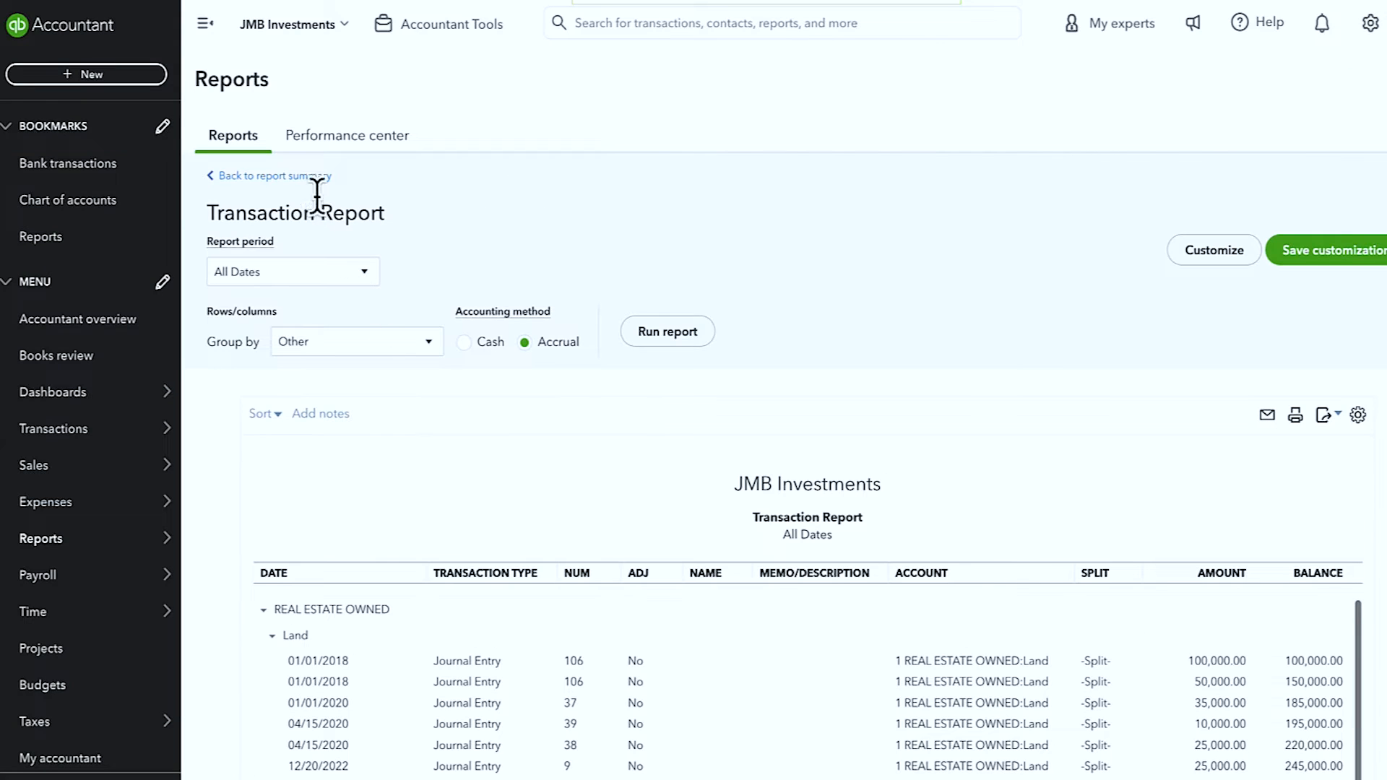
pyautogui.click(262, 179)
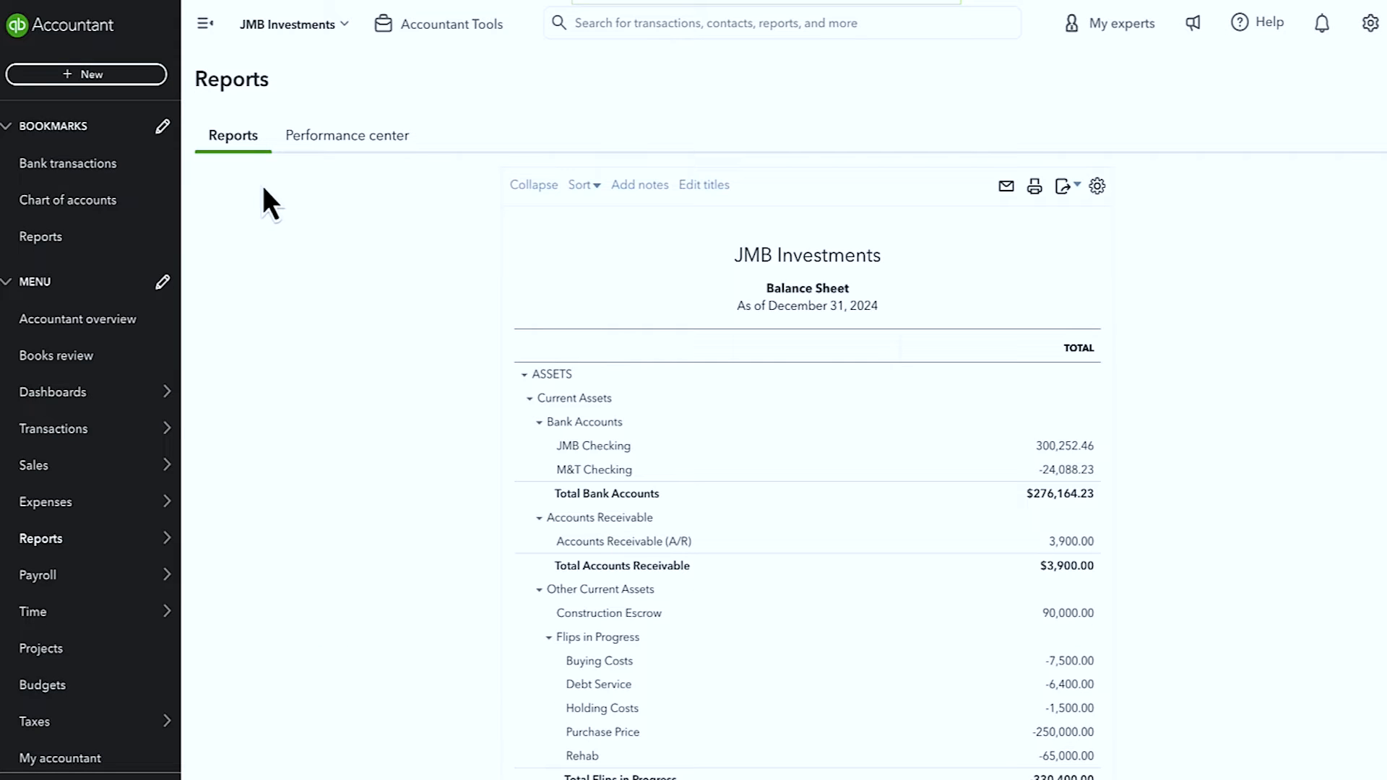
pyautogui.click(476, 272)
# Step: Run the balance sheet for 01/01/2018–12/31/2018 and open the P&L behind its $3,551.00 net income
pyautogui.write('1')
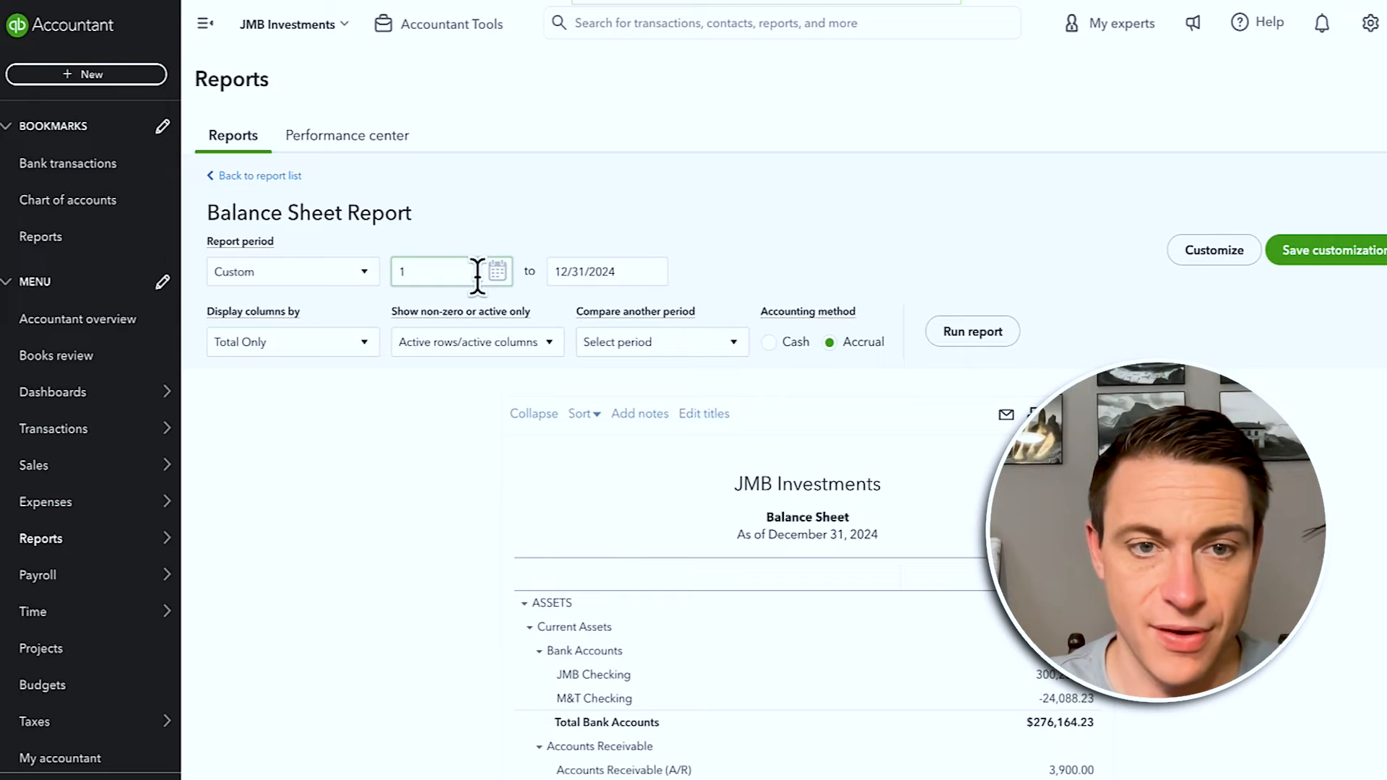
pyautogui.write('/01/2018')
pyautogui.press('Tab')
pyautogui.write('1')
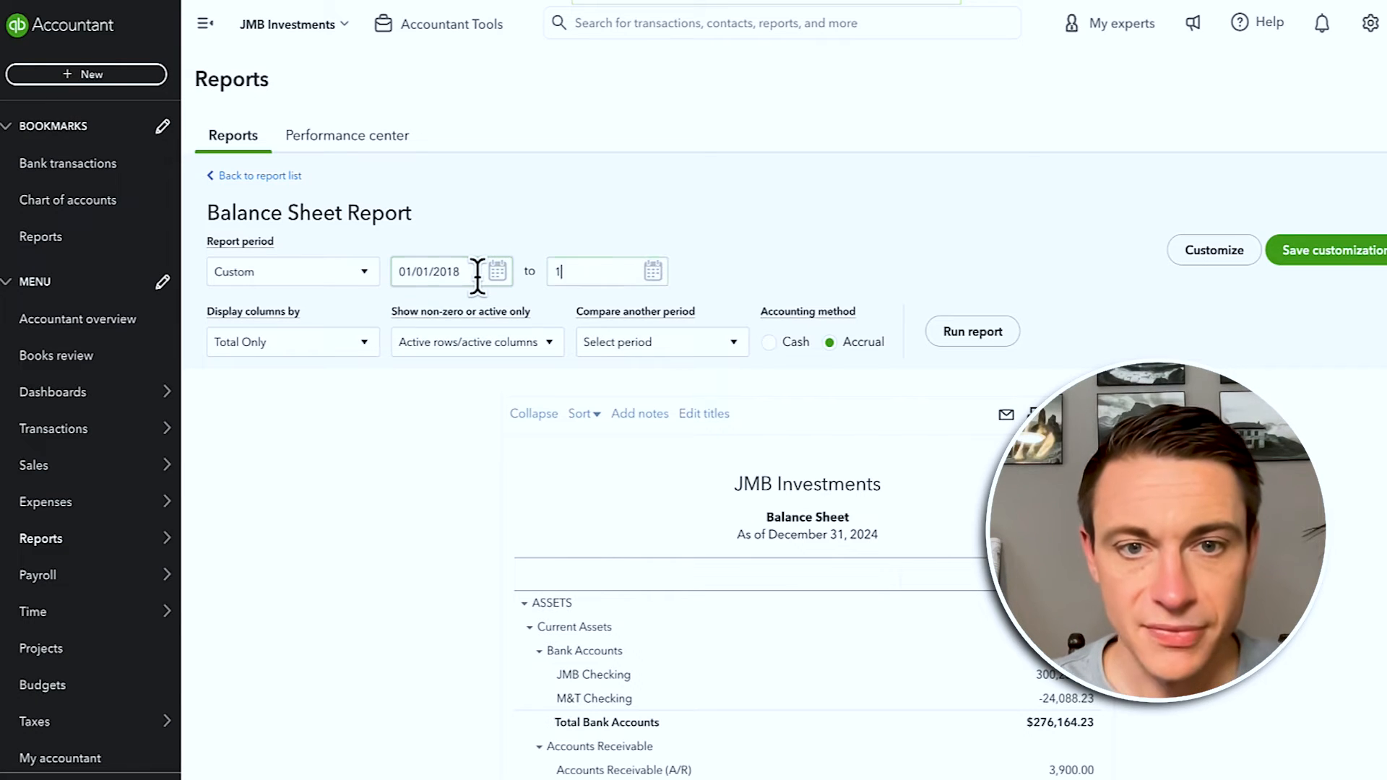
pyautogui.write('2/31/')
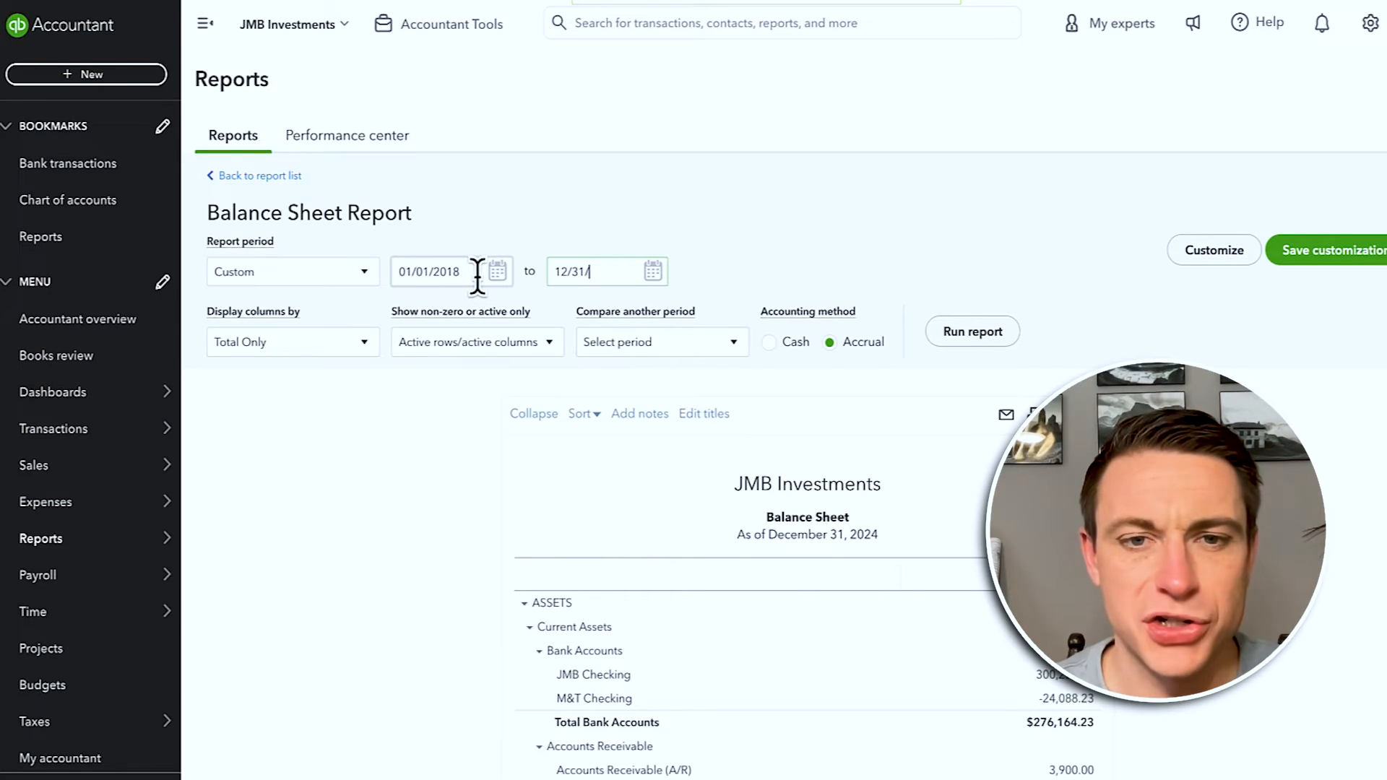
pyautogui.write('2018')
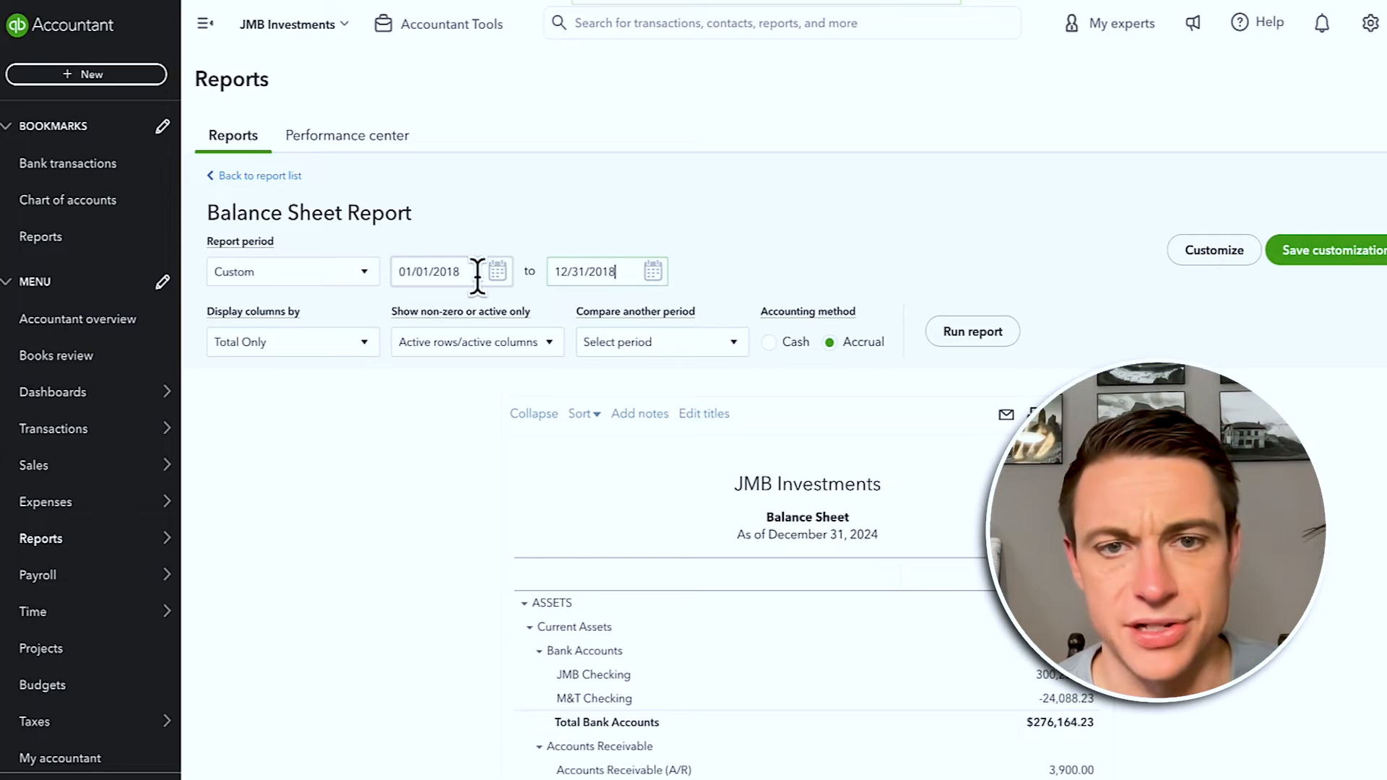
pyautogui.click(957, 339)
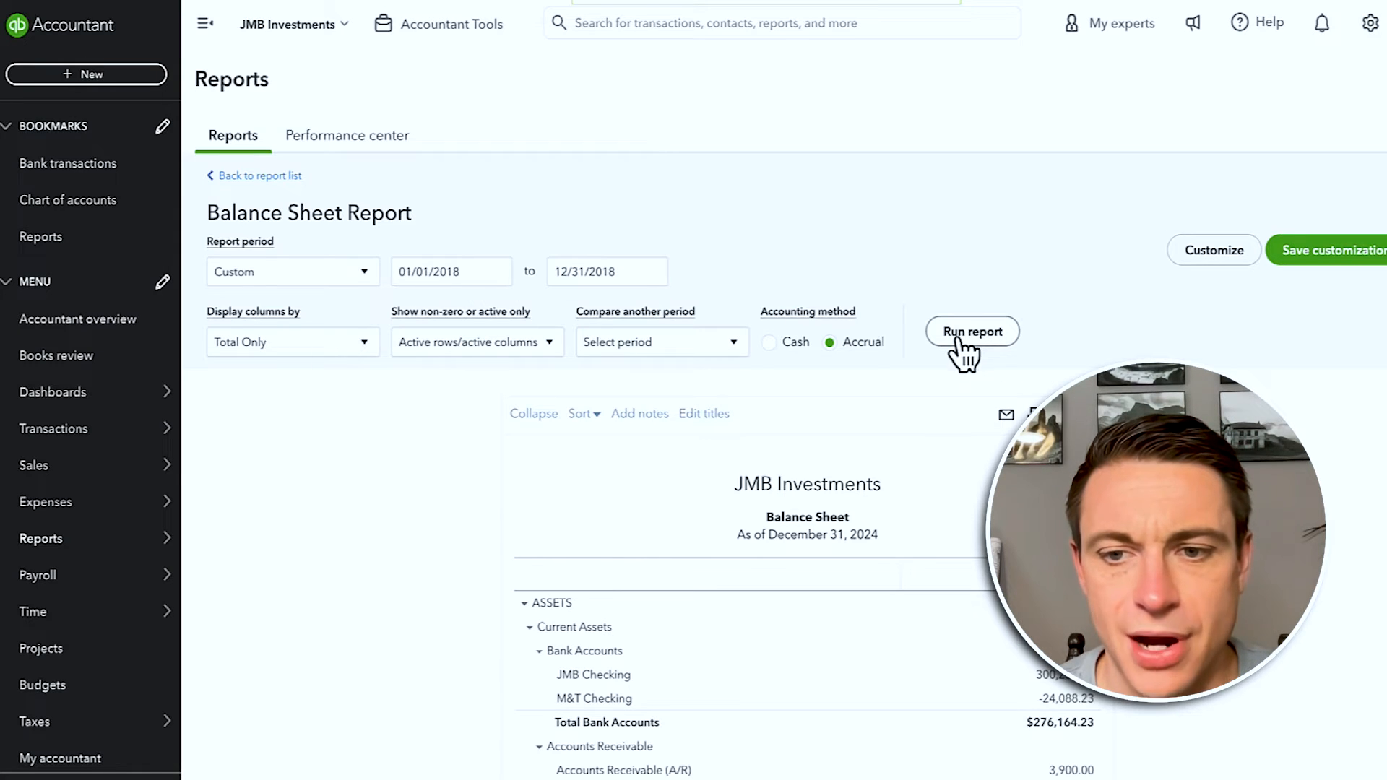
pyautogui.scroll(-3, 993, 601)
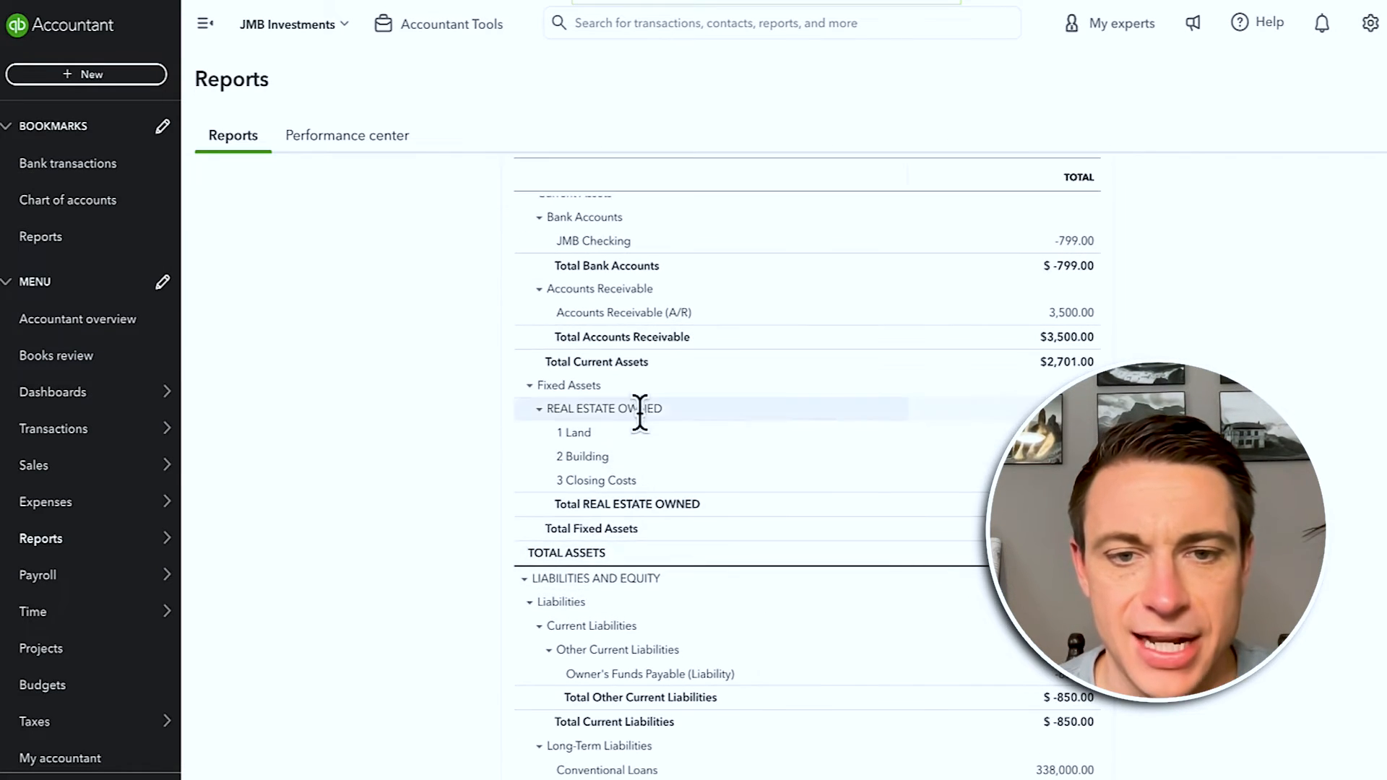
pyautogui.scroll(-2, 618, 676)
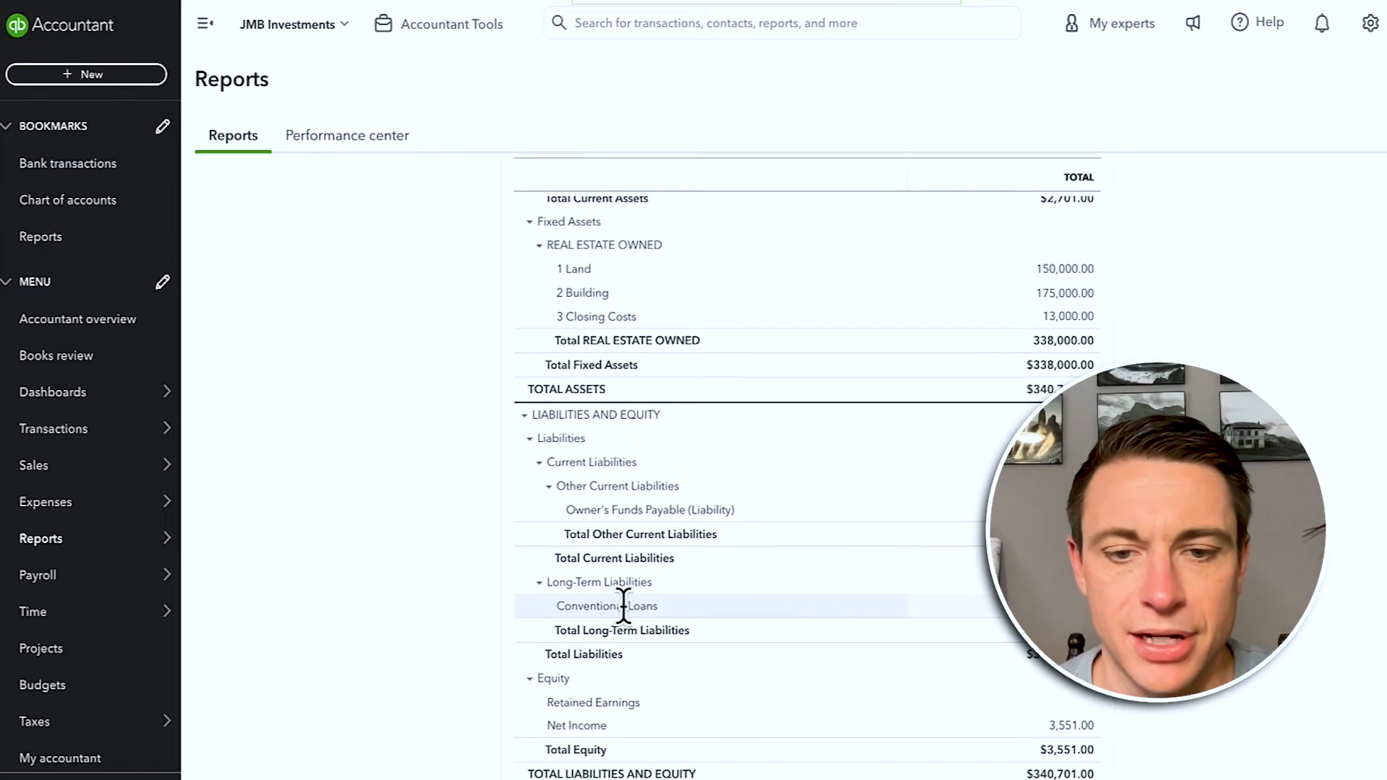
pyautogui.click(1071, 726)
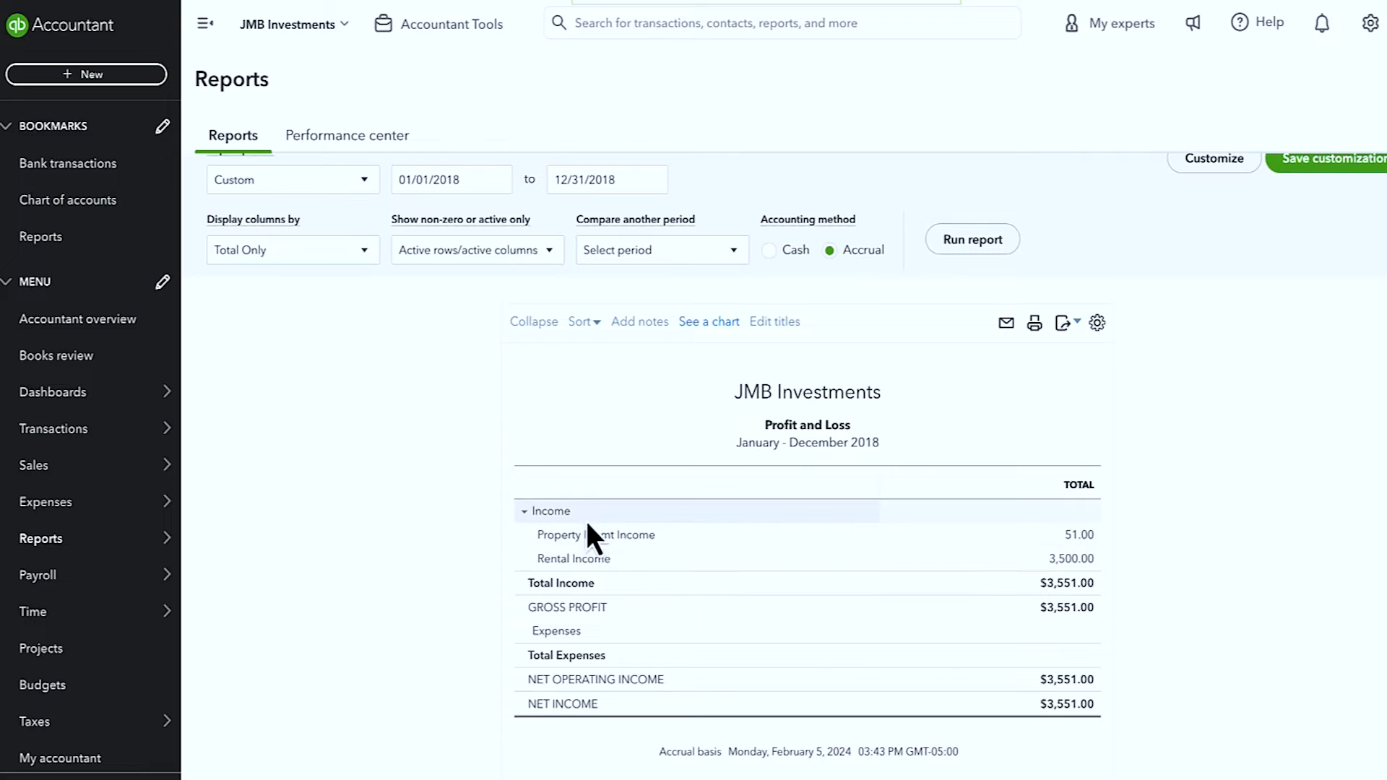
# Step: List the transactions behind the 3,500.00 Rental Income and open invoice 1036
pyautogui.click(1063, 561)
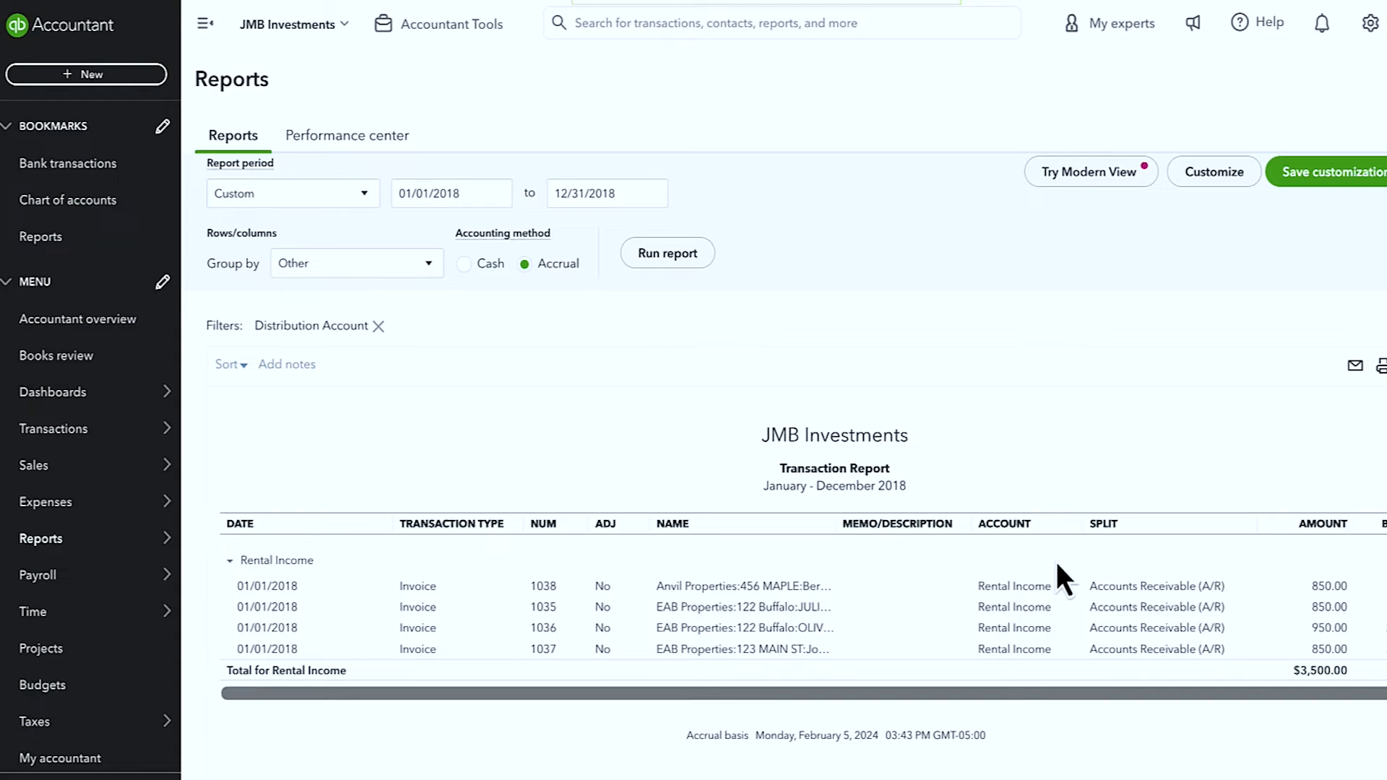
pyautogui.click(766, 629)
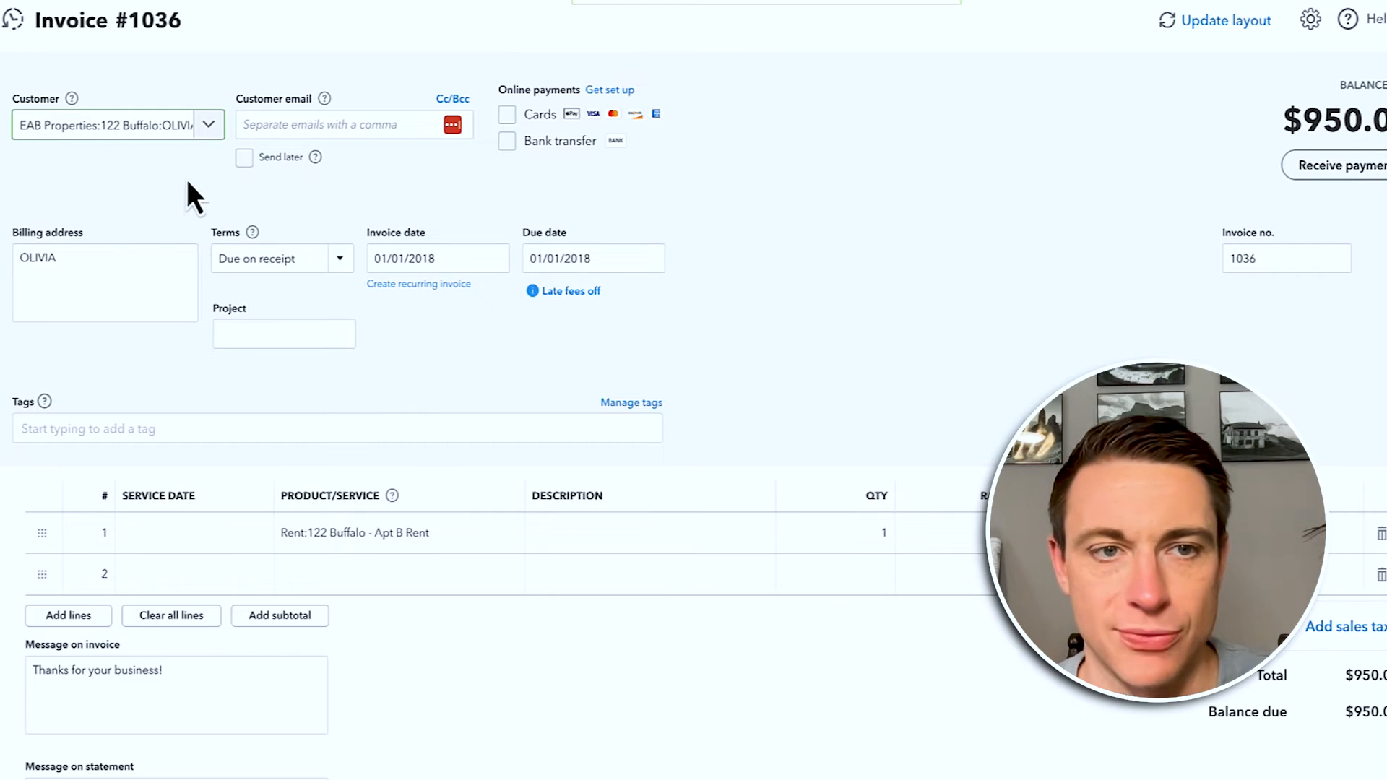
# Step: Reselect the 122 Buffalo Apt B customer, set the rent line's class to 123 Main, and save
pyautogui.click(189, 130)
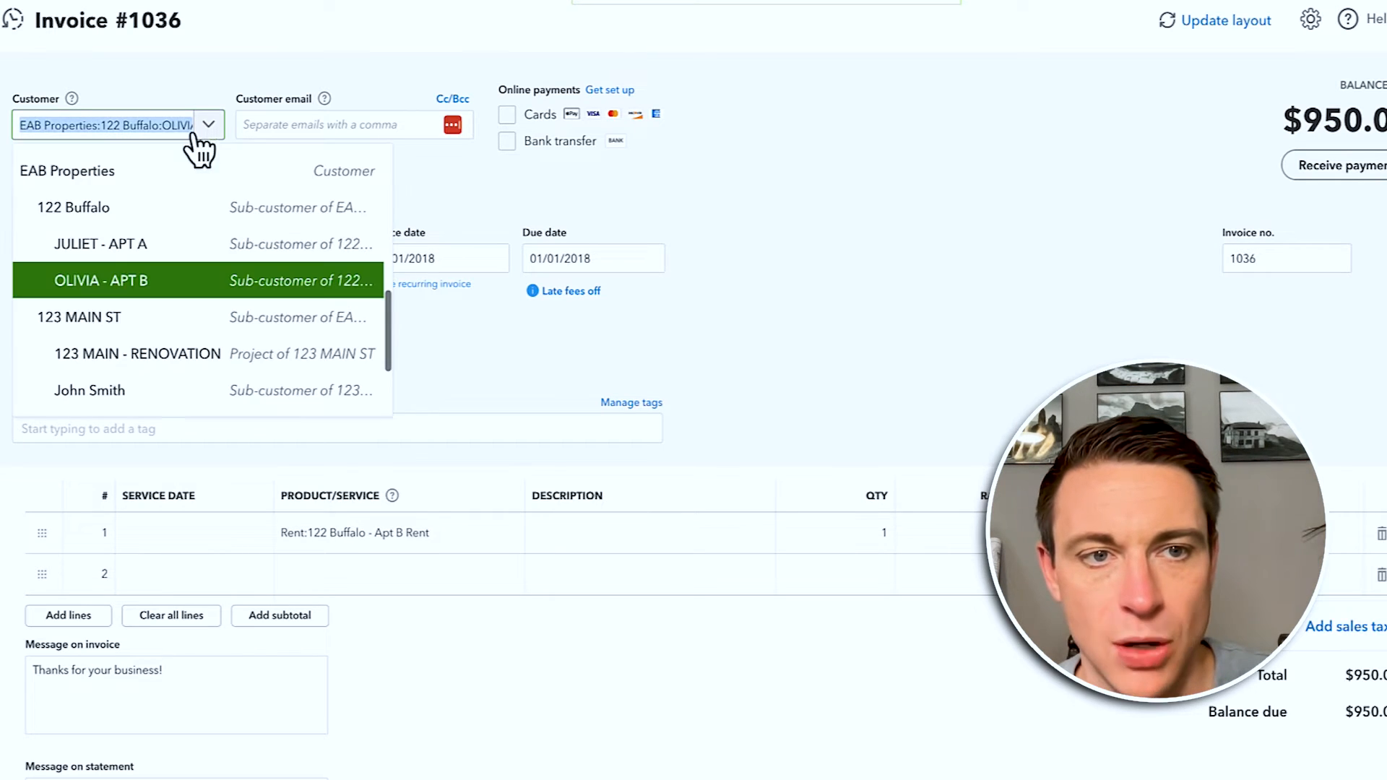
pyautogui.click(118, 285)
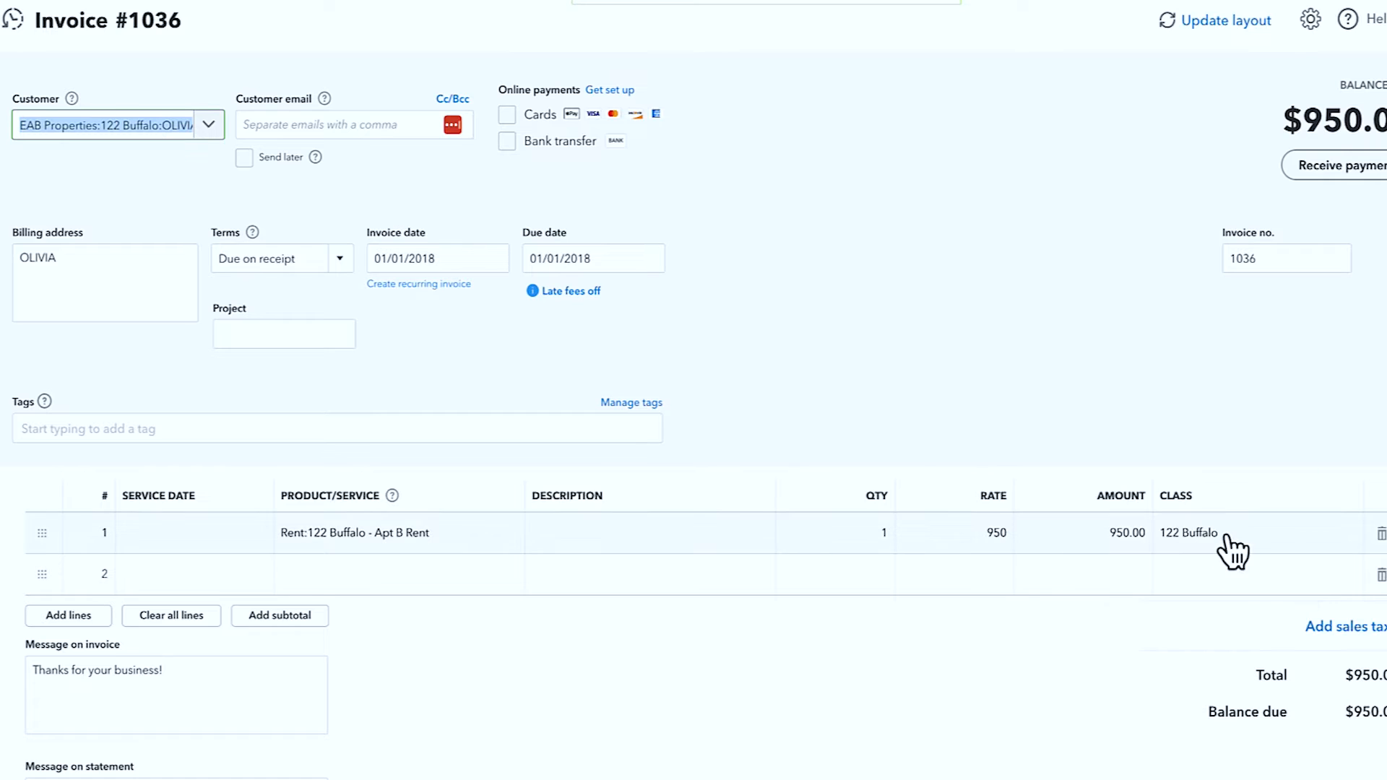
pyautogui.click(1225, 537)
pyautogui.write('123')
pyautogui.click(1201, 619)
pyautogui.click(1148, 665)
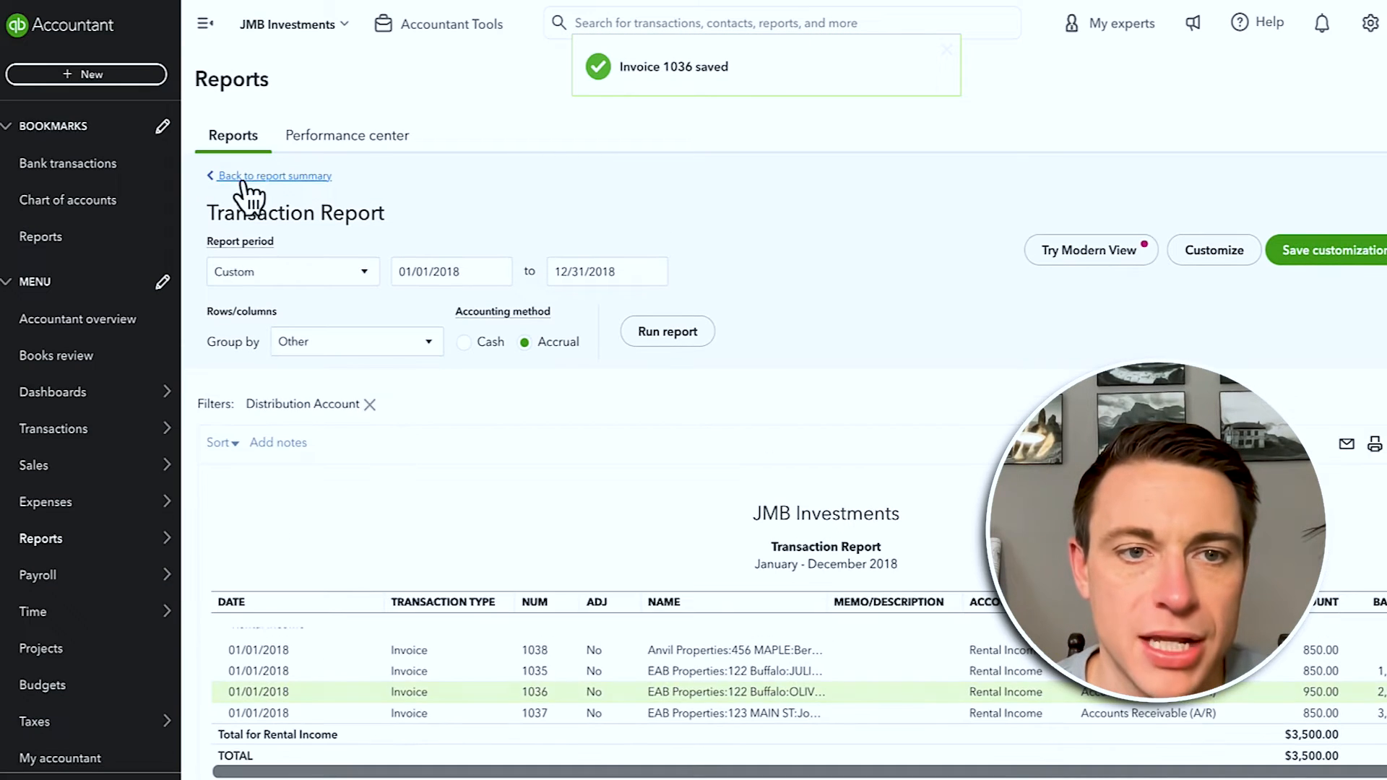
# Step: Return to the 2018 Profit and Loss summary and rerun it with columns displayed by Classes
pyautogui.click(247, 179)
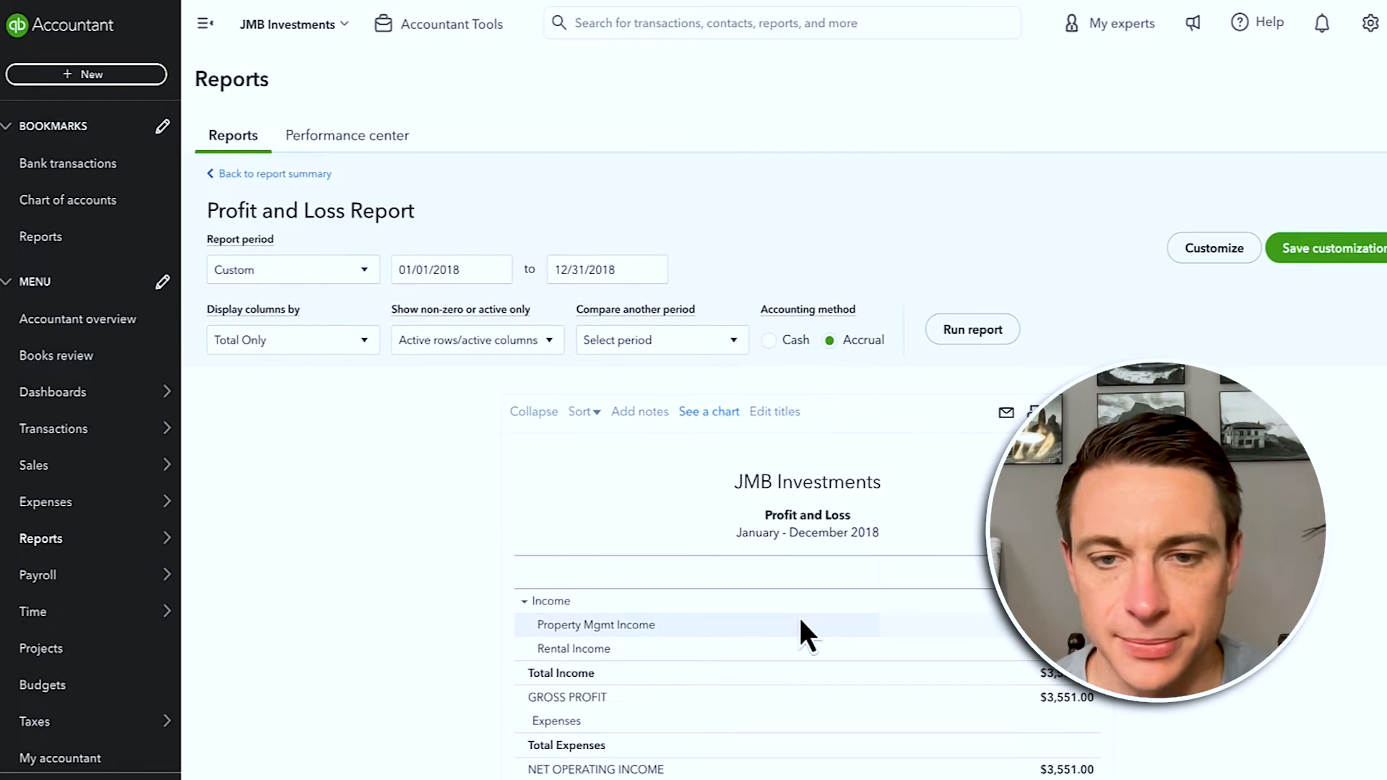
pyautogui.click(278, 342)
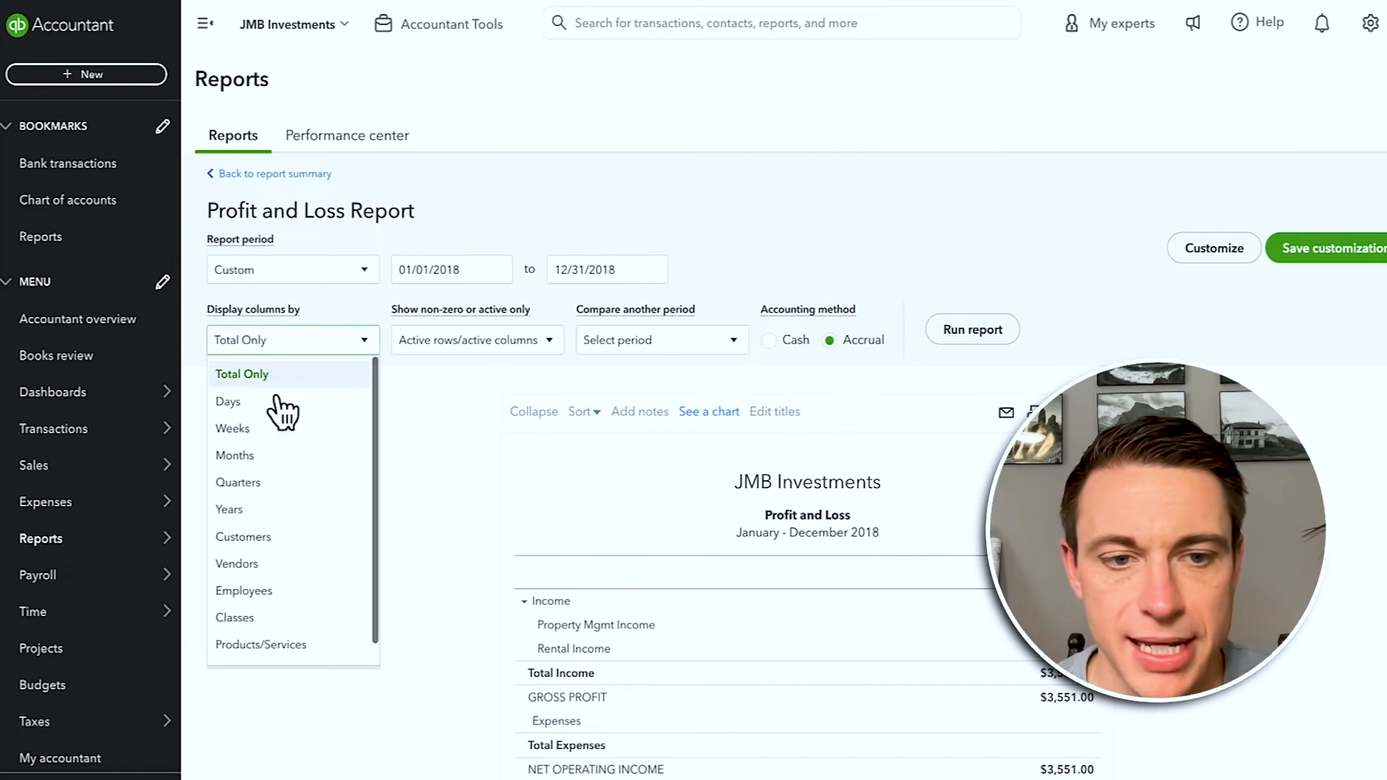
pyautogui.click(269, 619)
pyautogui.click(953, 333)
pyautogui.scroll(-1, 870, 350)
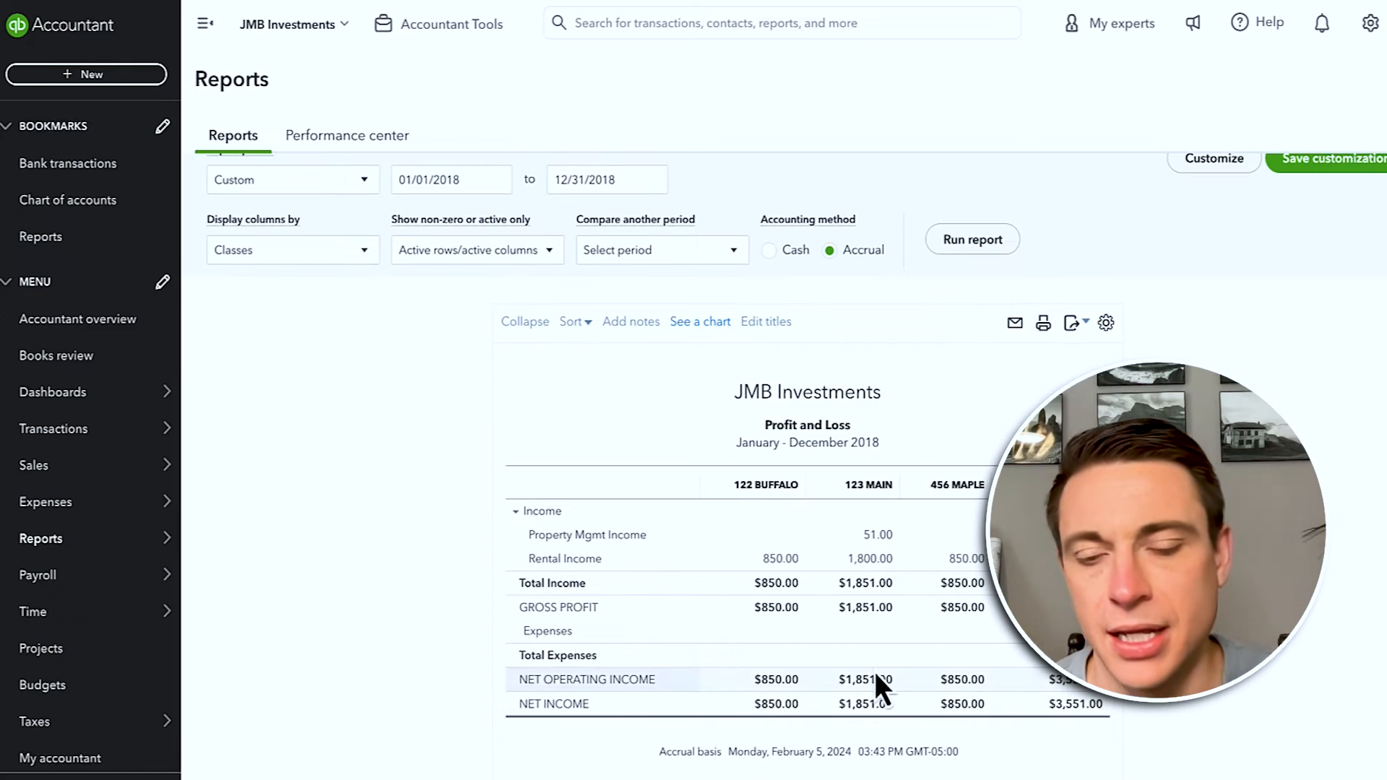
pyautogui.scroll(1, 886, 534)
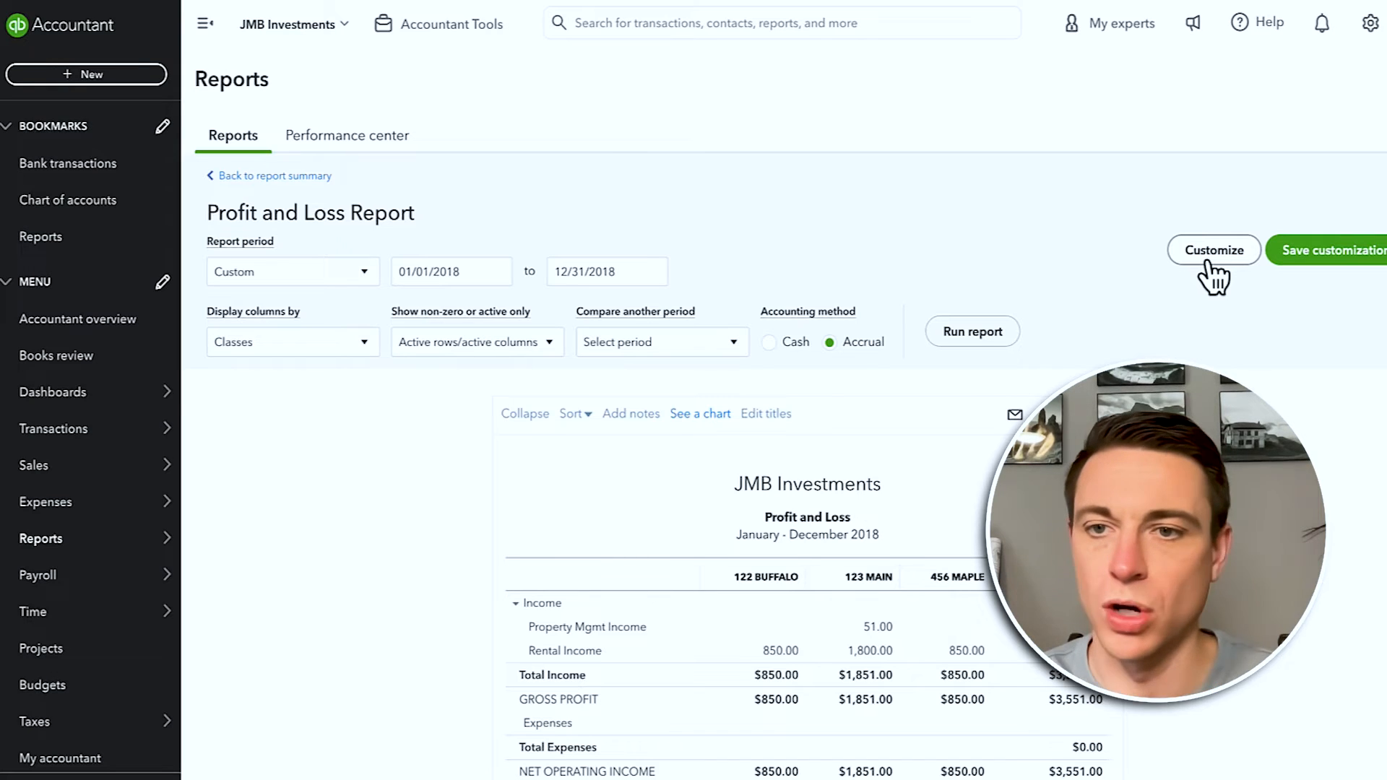
# Step: Filter the Profit and Loss by customer to EAB Properties, 122 Buffalo, Apt A and Apt B
pyautogui.click(1216, 260)
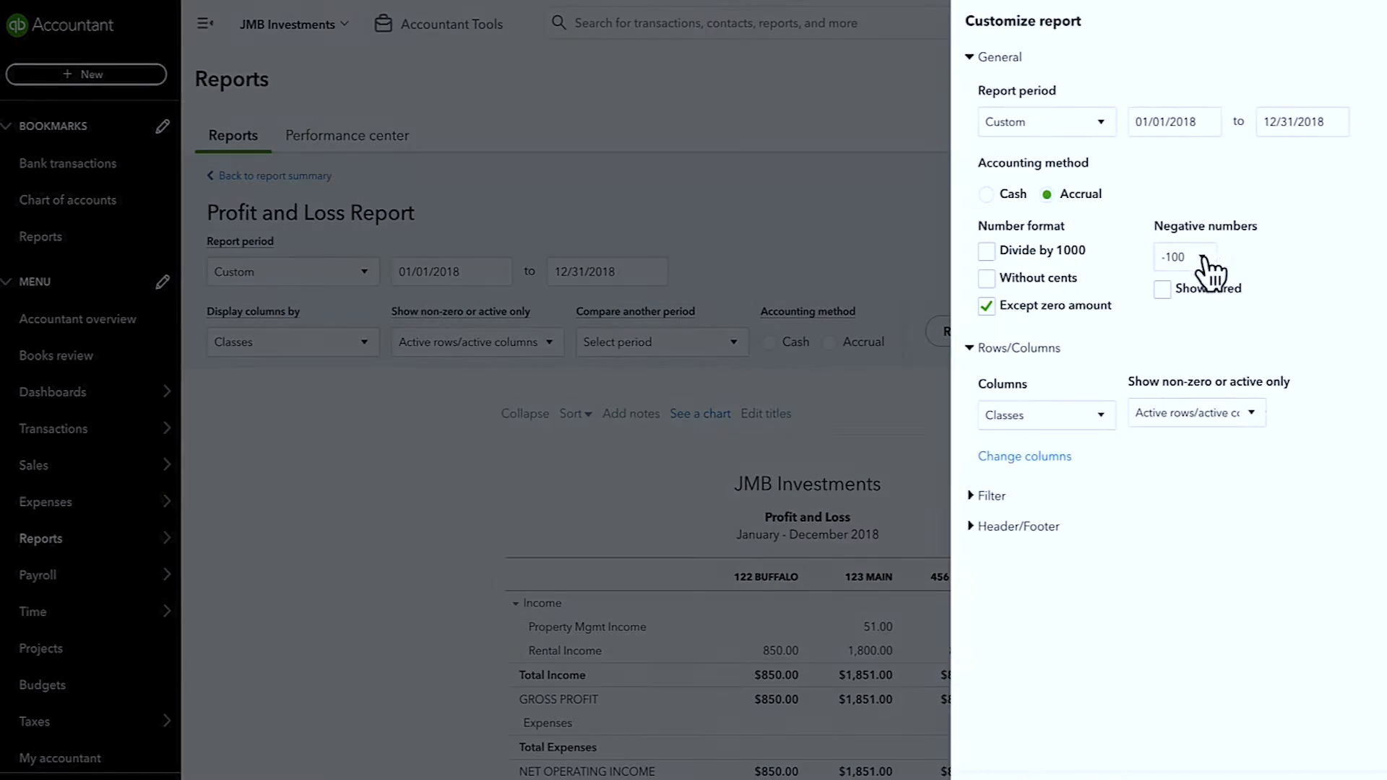
pyautogui.click(983, 499)
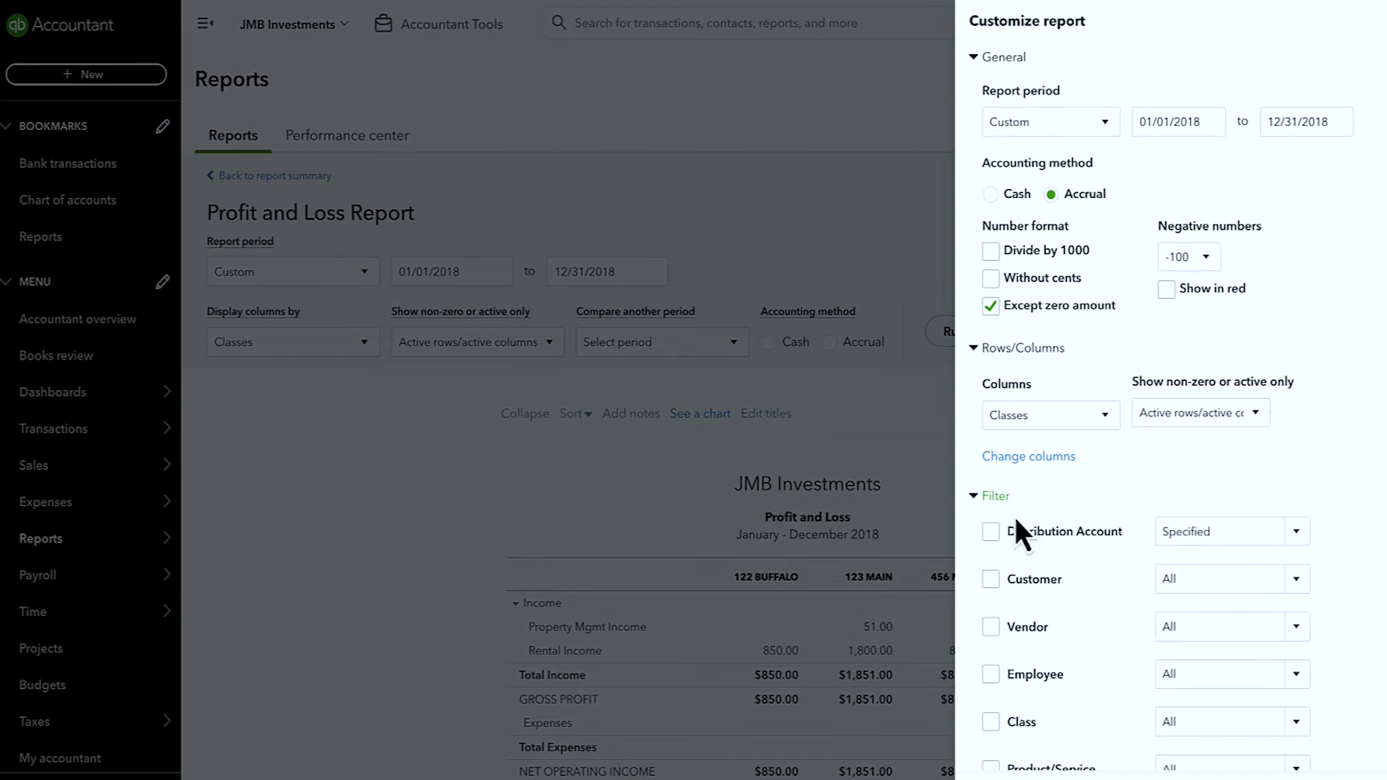
pyautogui.click(1003, 585)
pyautogui.click(1300, 539)
pyautogui.scroll(-7, 1119, 434)
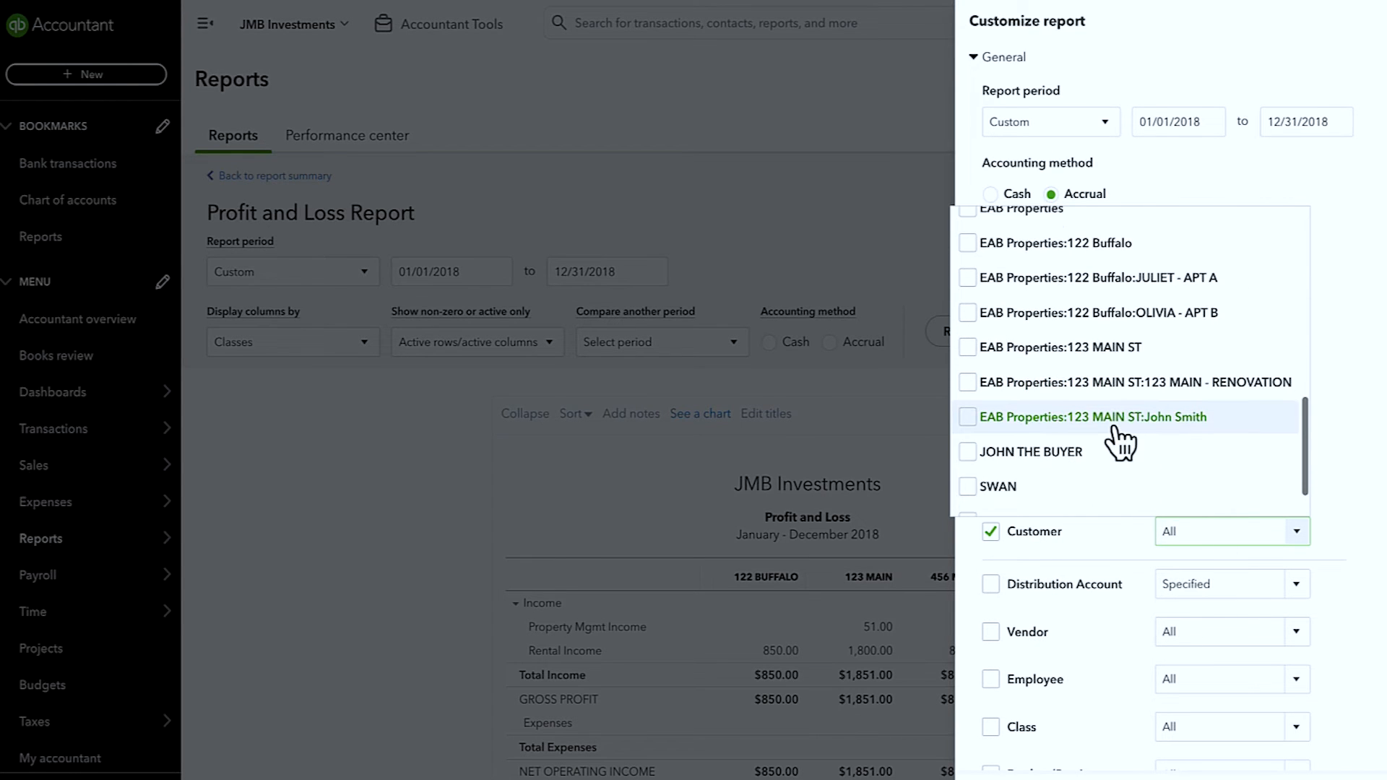
pyautogui.scroll(1, 1114, 429)
pyautogui.click(968, 289)
pyautogui.click(967, 322)
pyautogui.click(968, 356)
pyautogui.click(969, 391)
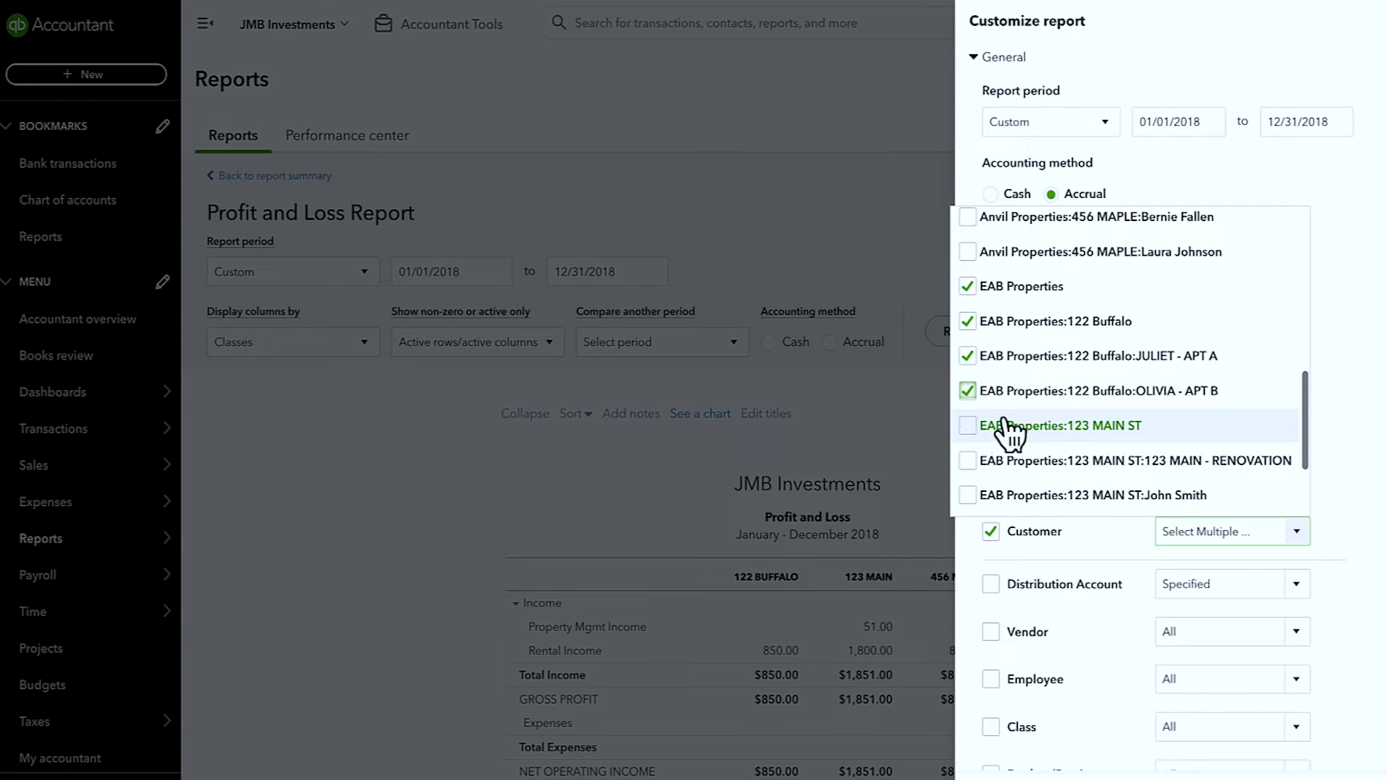
pyautogui.scroll(-1, 1007, 427)
pyautogui.scroll(2, 1009, 418)
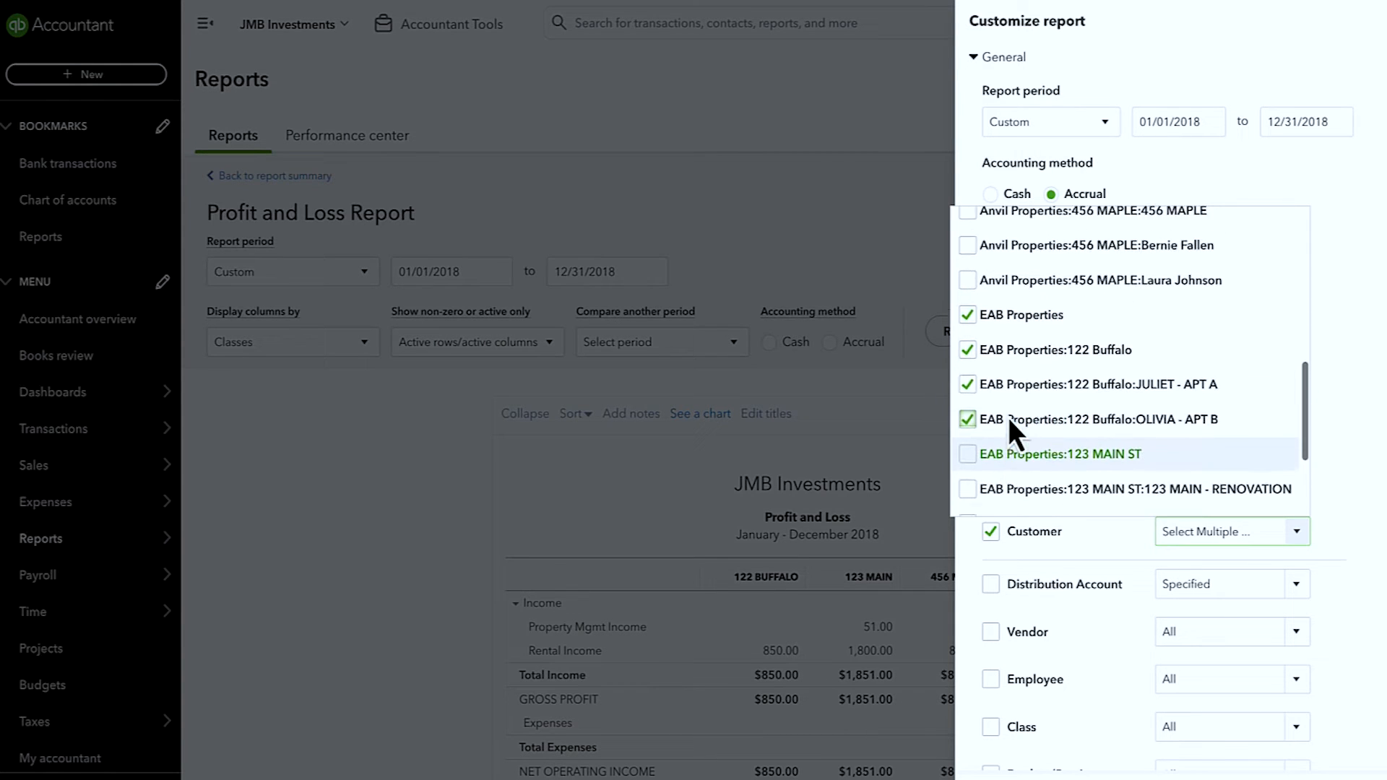
pyautogui.press('Escape')
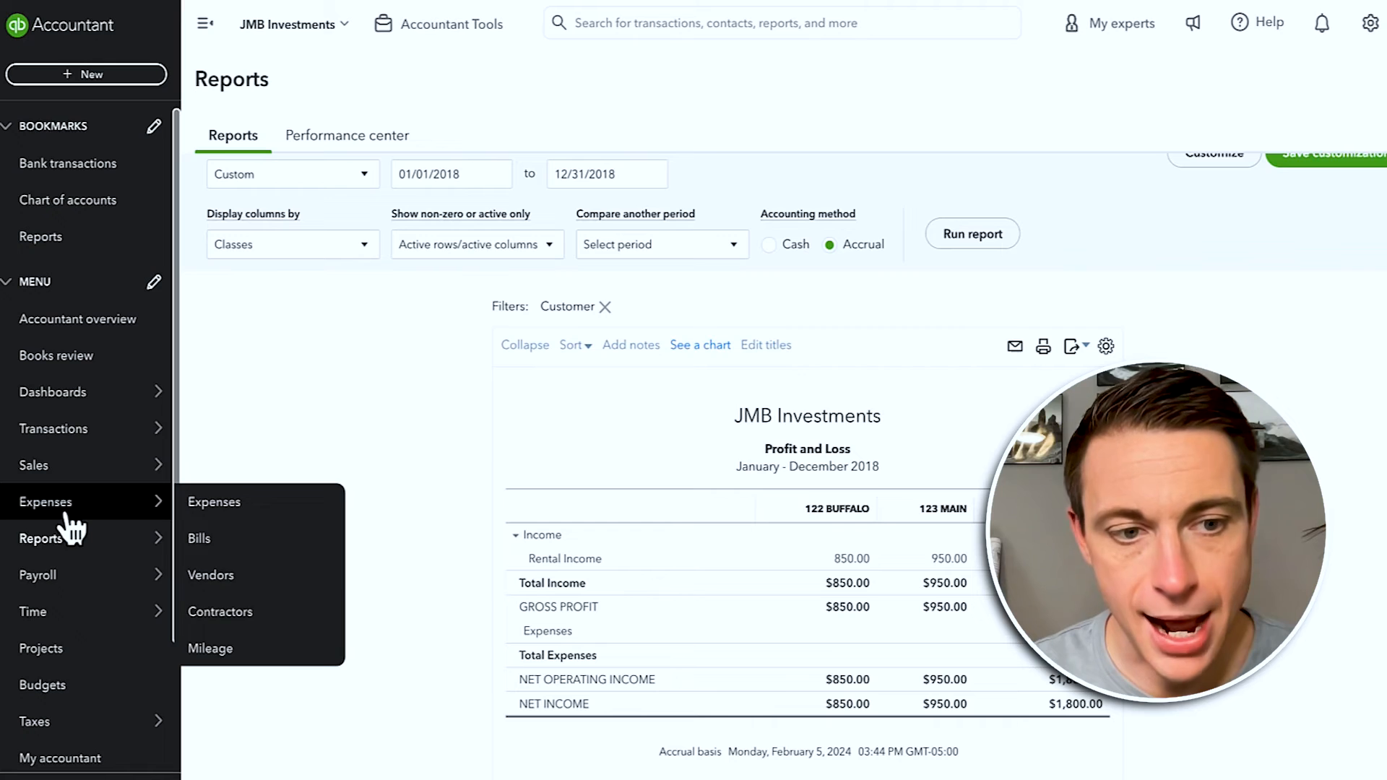
# Step: Run the customer-filtered Profit and Loss, showing 122 Buffalo $850.00 and 123 Main $950.00
pyautogui.moveTo(76, 576)
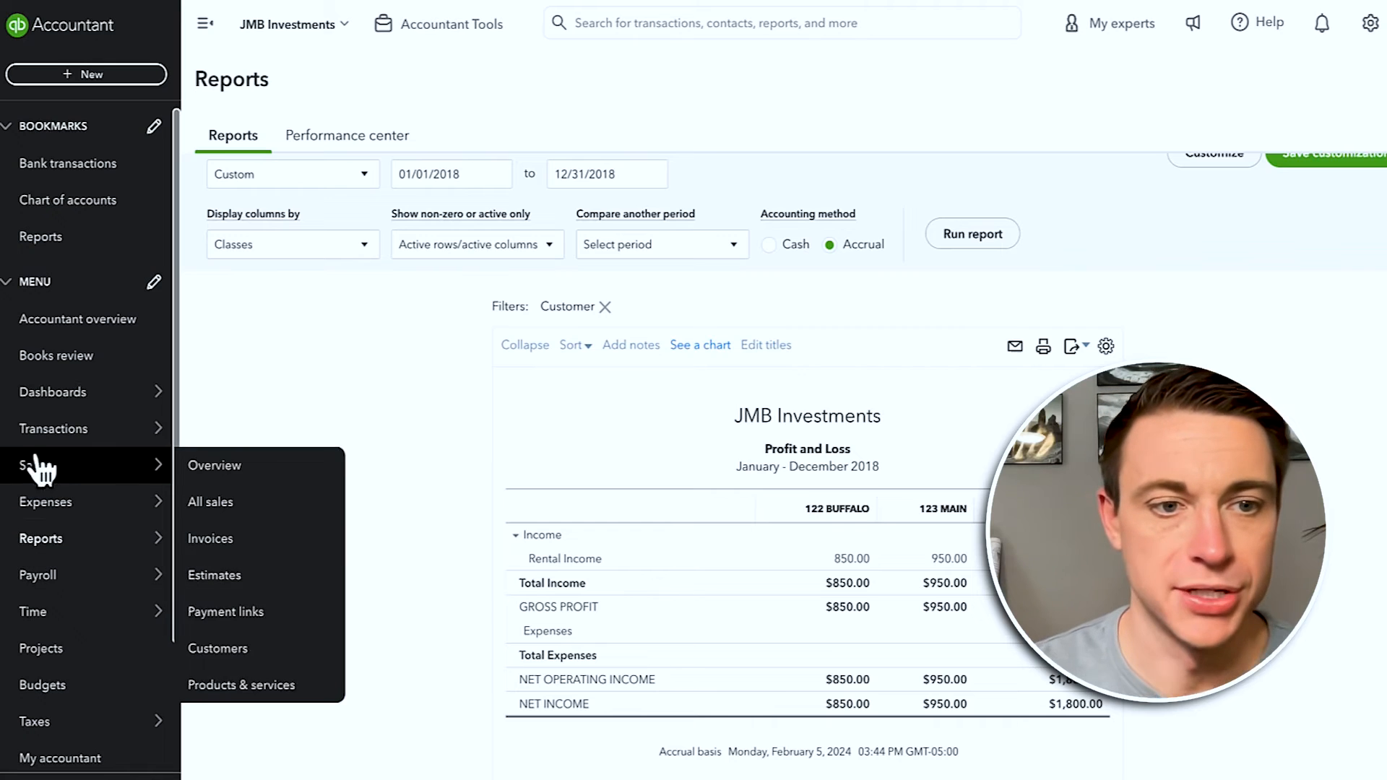
# Step: Open the 365 Central Park - Flip project and view the Flips - Rehab Costs transactions
pyautogui.click(68, 659)
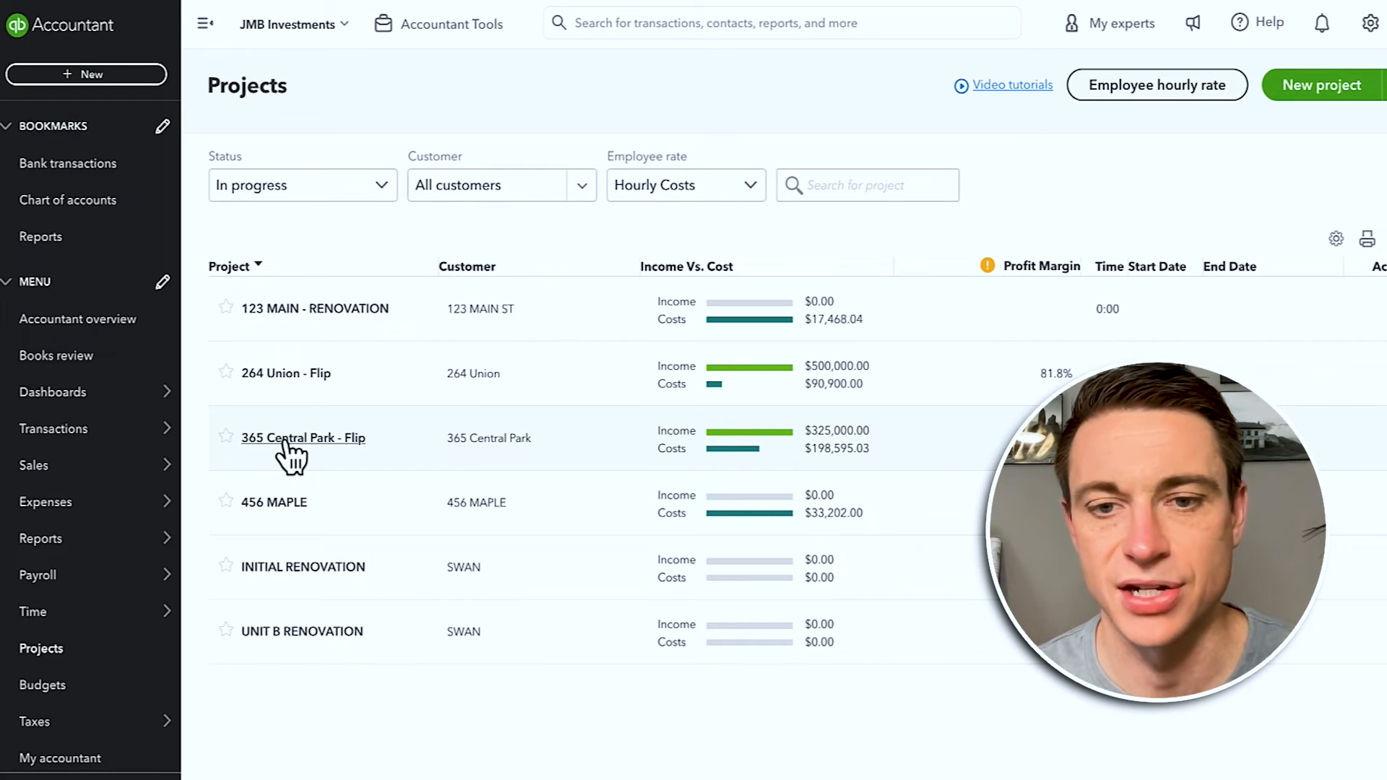
pyautogui.click(289, 440)
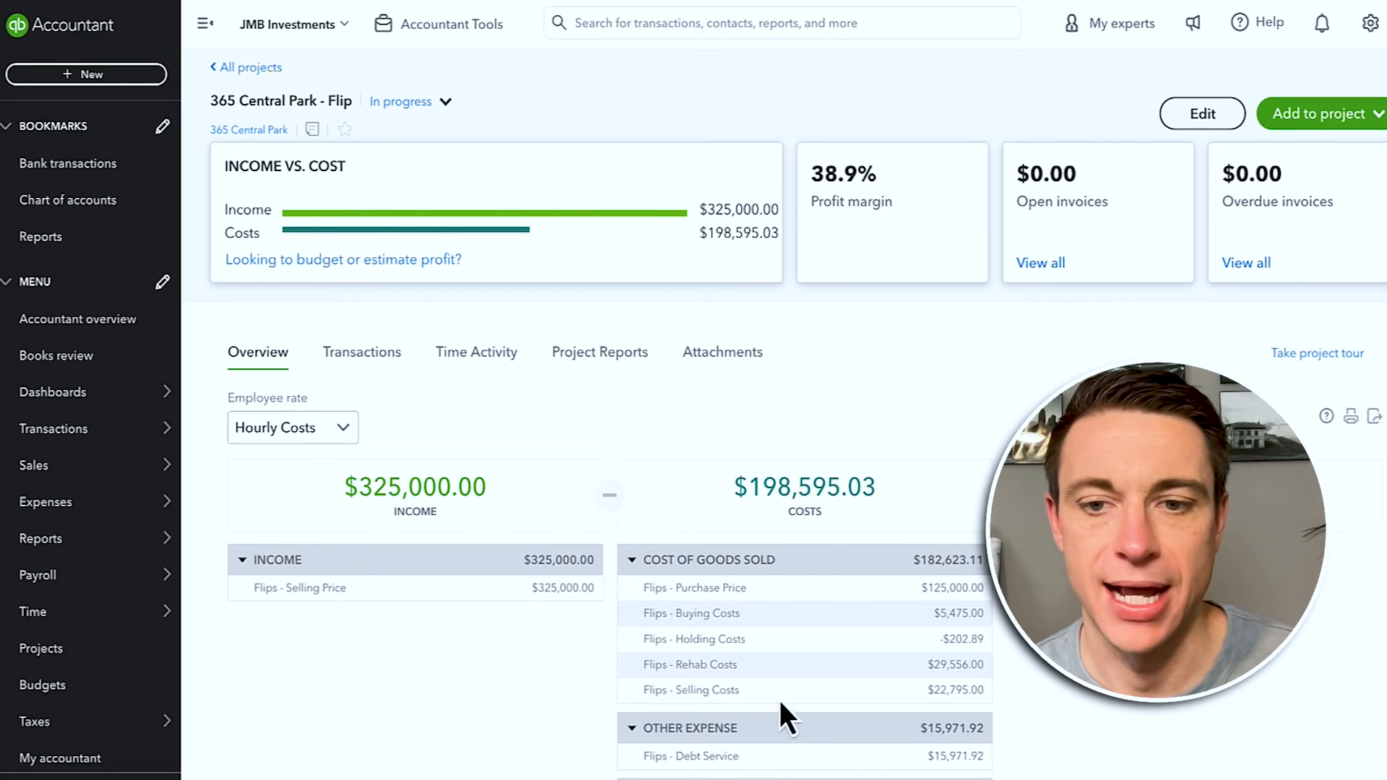
pyautogui.scroll(-2, 775, 675)
pyautogui.click(715, 510)
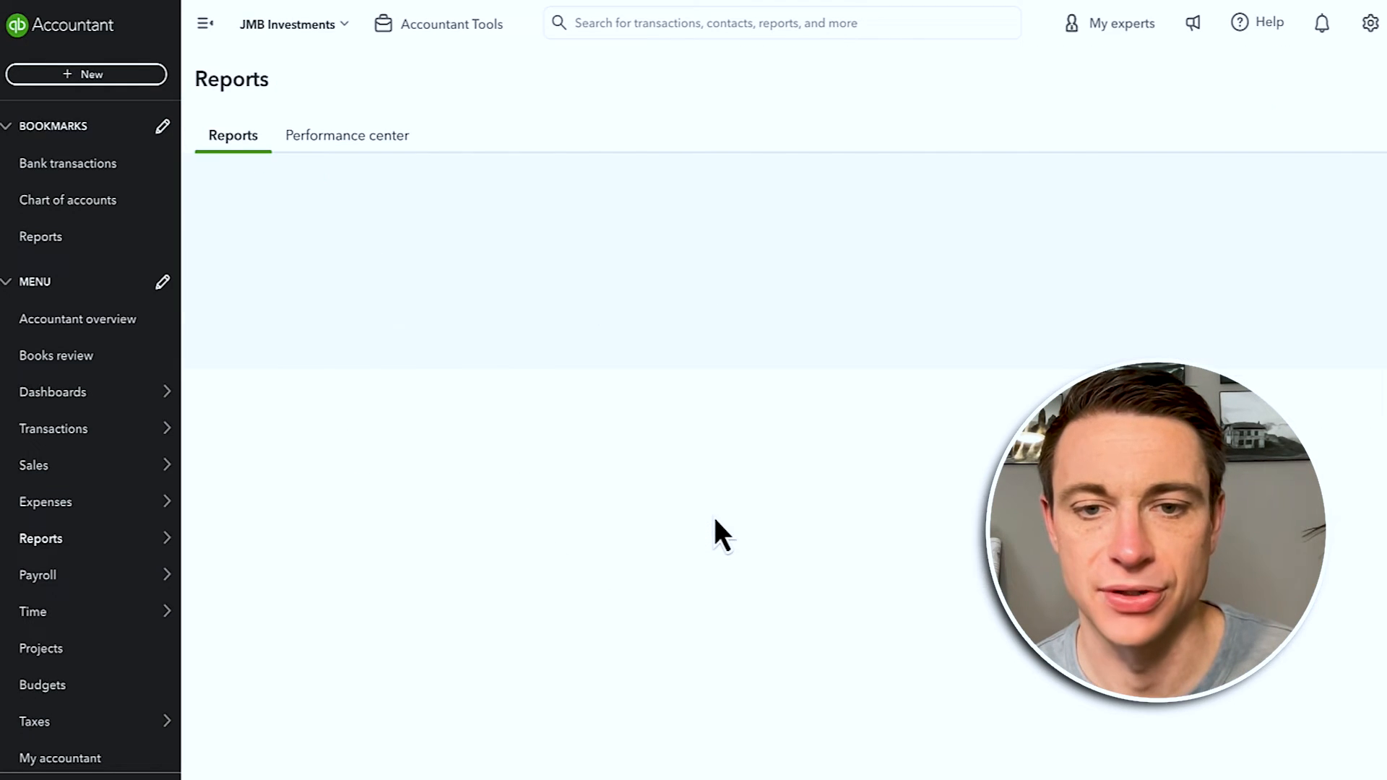
pyautogui.scroll(2, 310, 233)
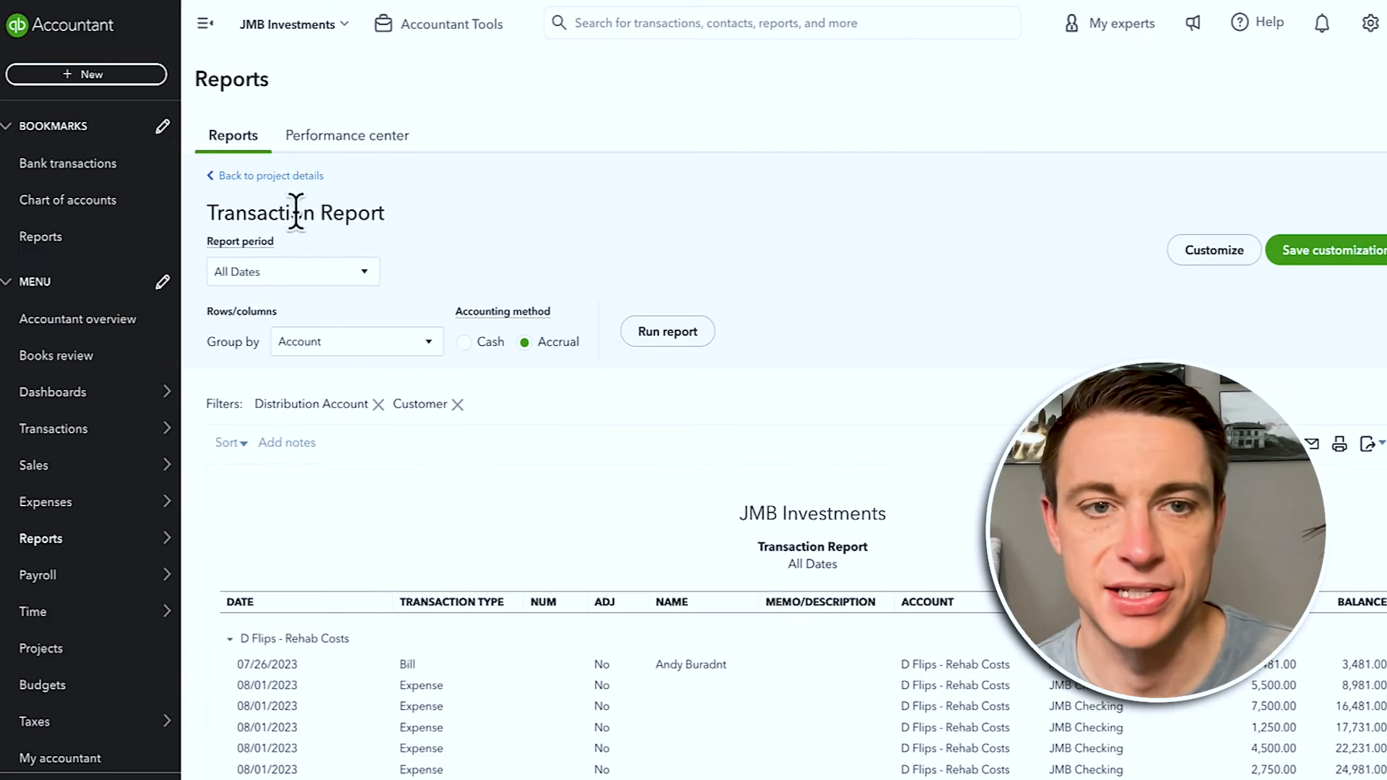
# Step: Return to the project overview and screenshot its costs breakdown
pyautogui.click(286, 178)
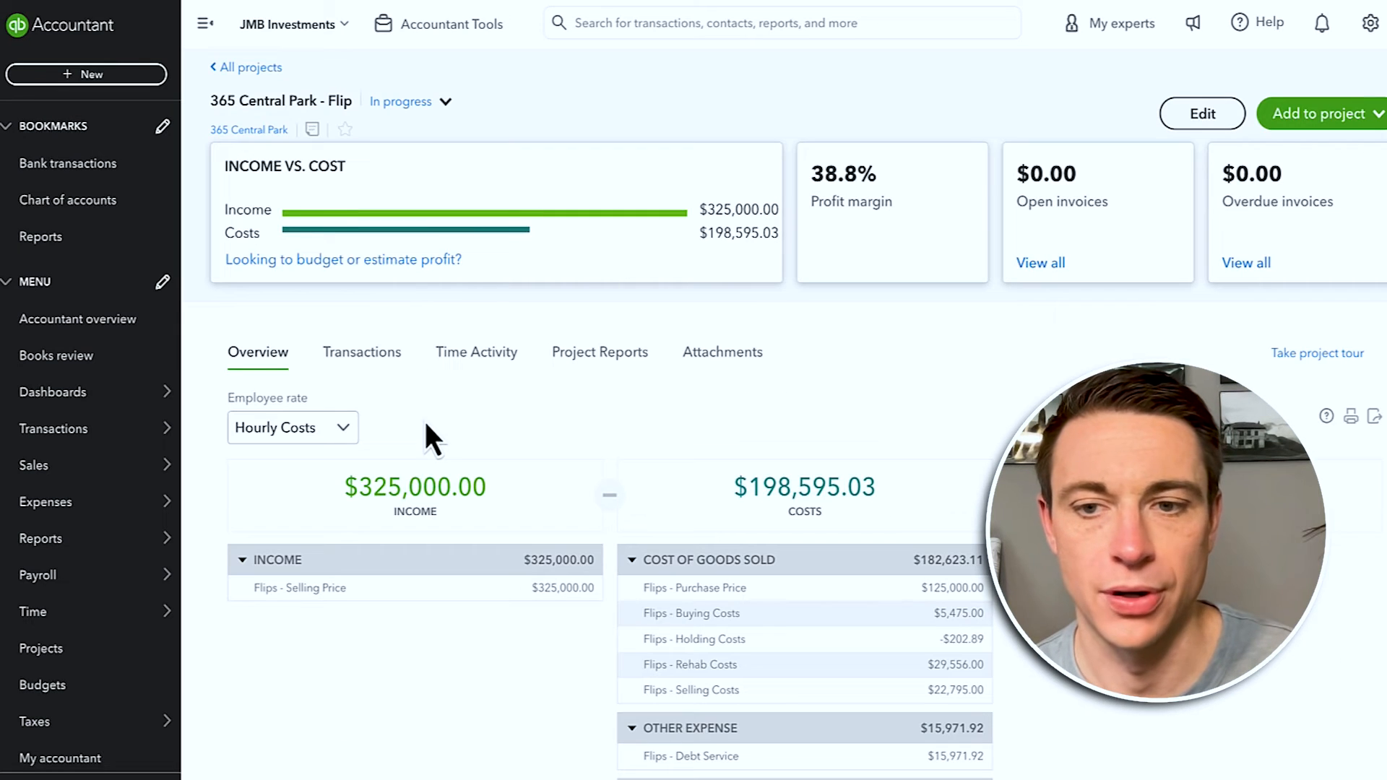
pyautogui.moveTo(130, 553)
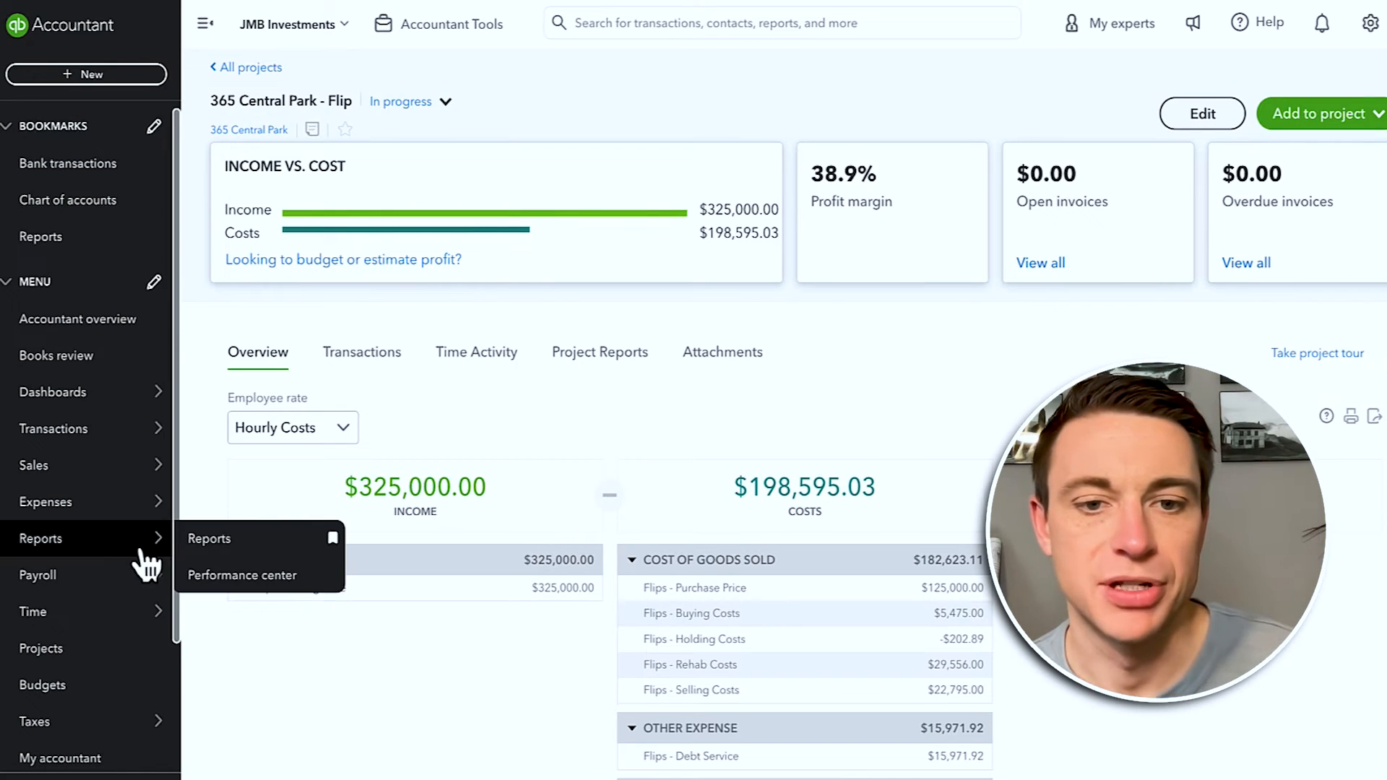
pyautogui.scroll(-2, 499, 722)
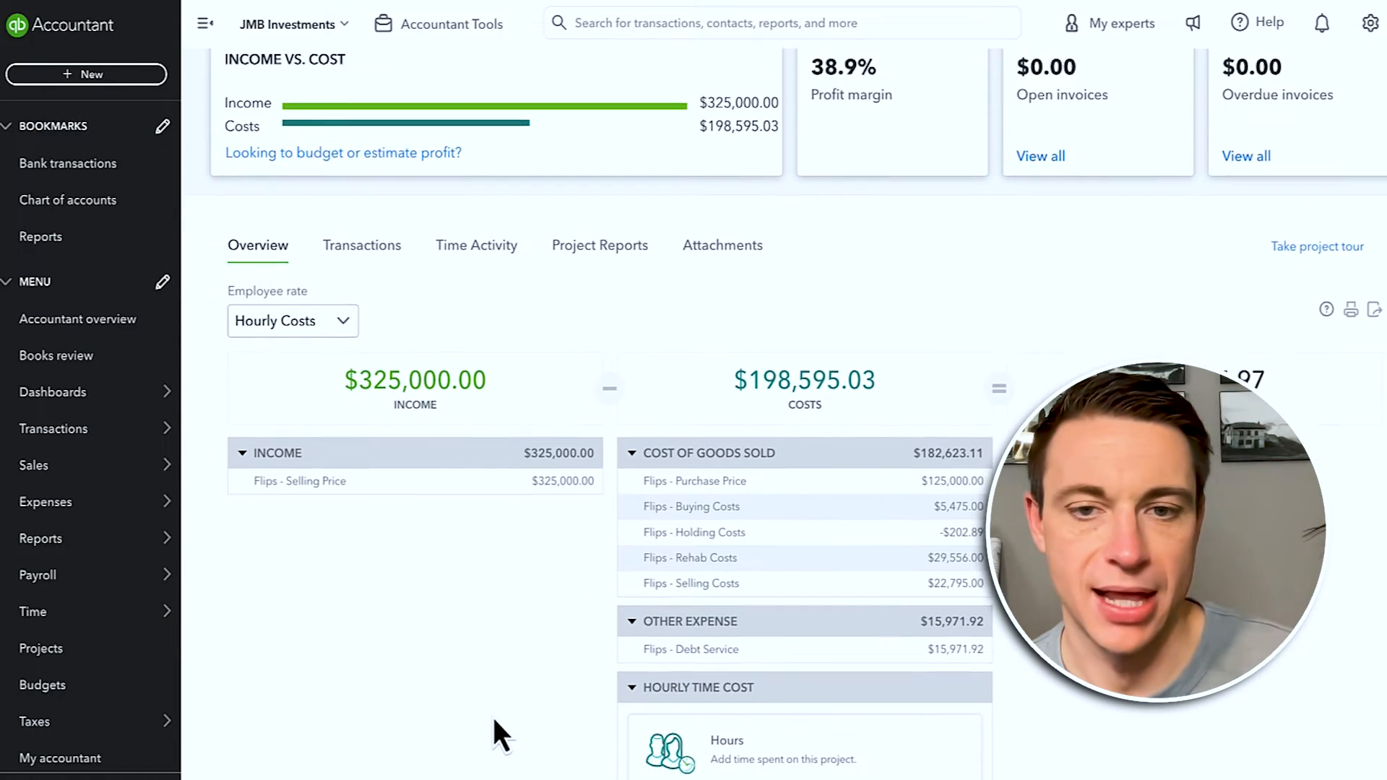
pyautogui.scroll(-1, 493, 719)
pyautogui.press('super+shift+4')
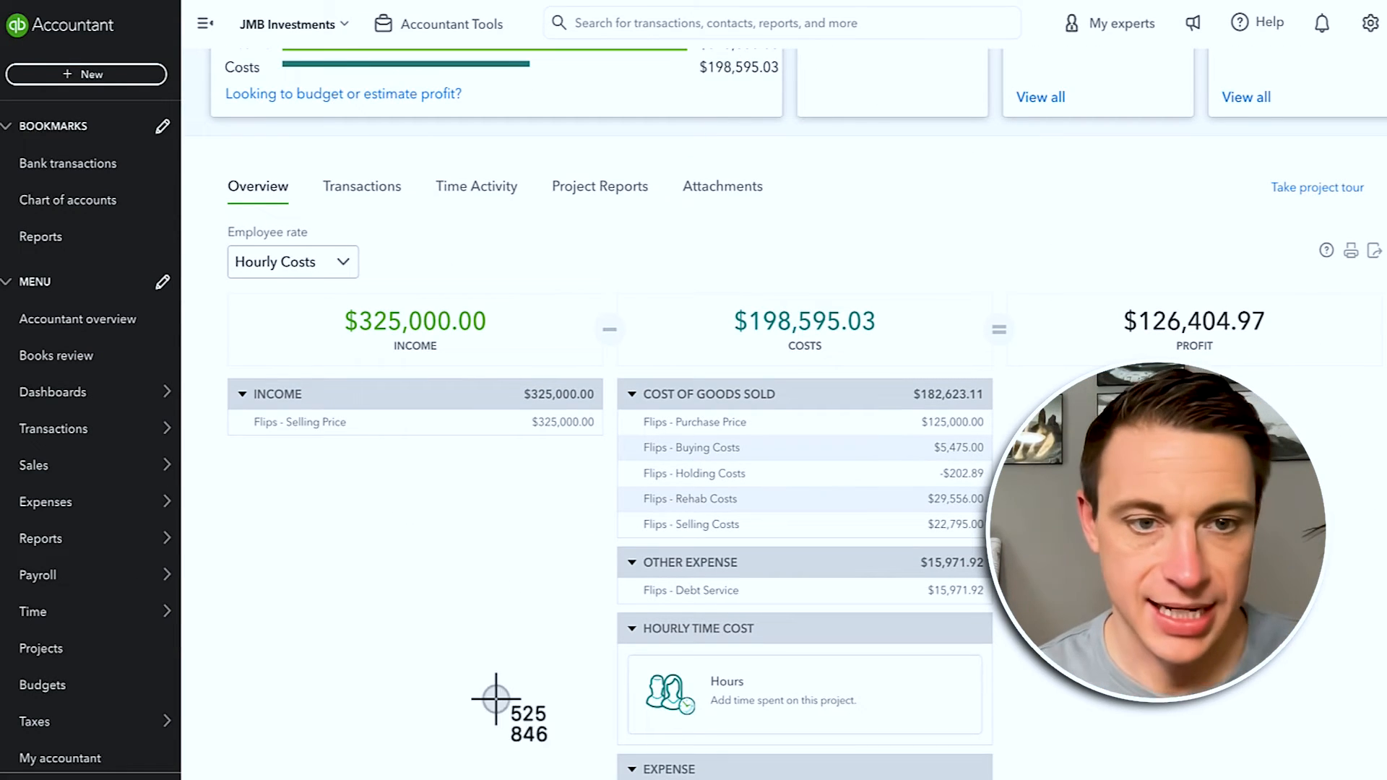
pyautogui.moveTo(570, 257); pyautogui.dragTo(1062, 776)
# Step: Start a new journal entry with A Flips - Purchase Price and B Flips - Buying Costs on lines 1–2
pyautogui.click(85, 72)
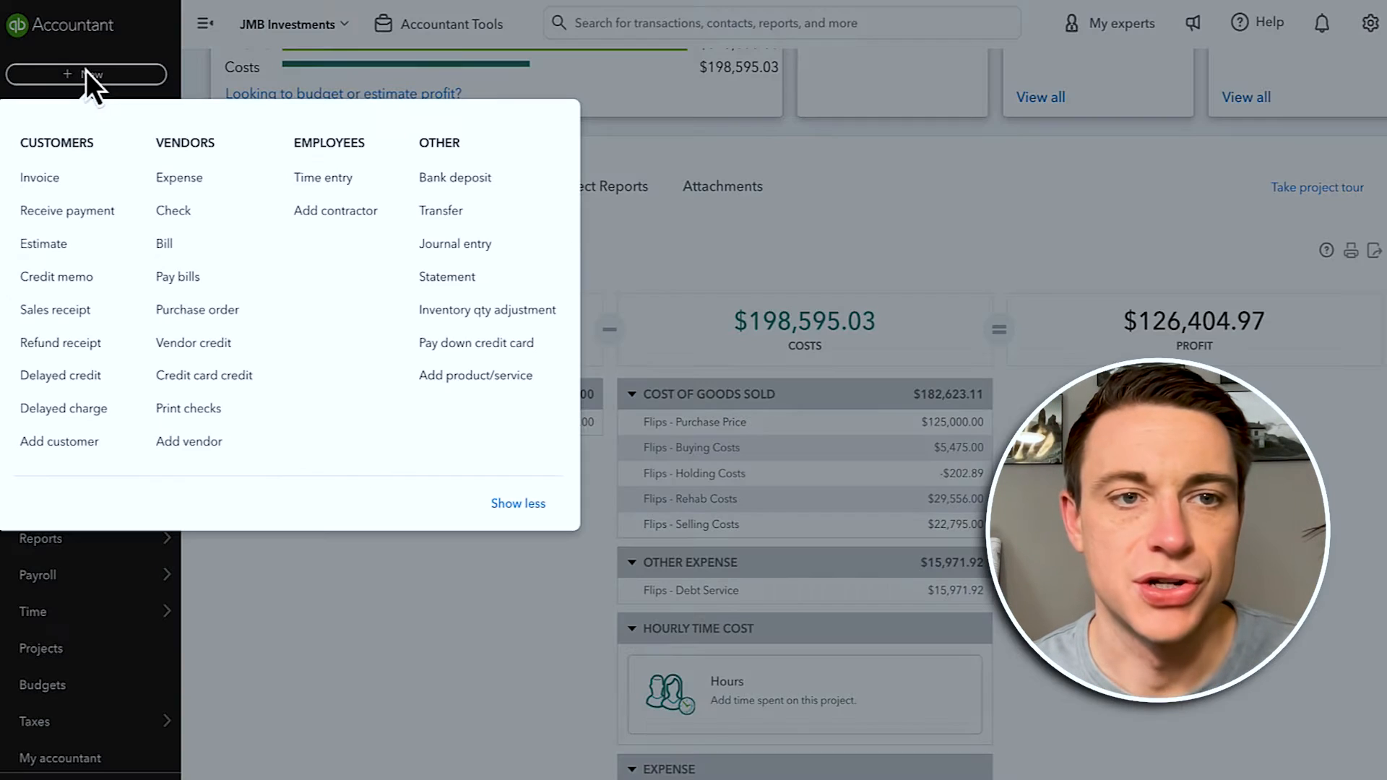
pyautogui.click(467, 251)
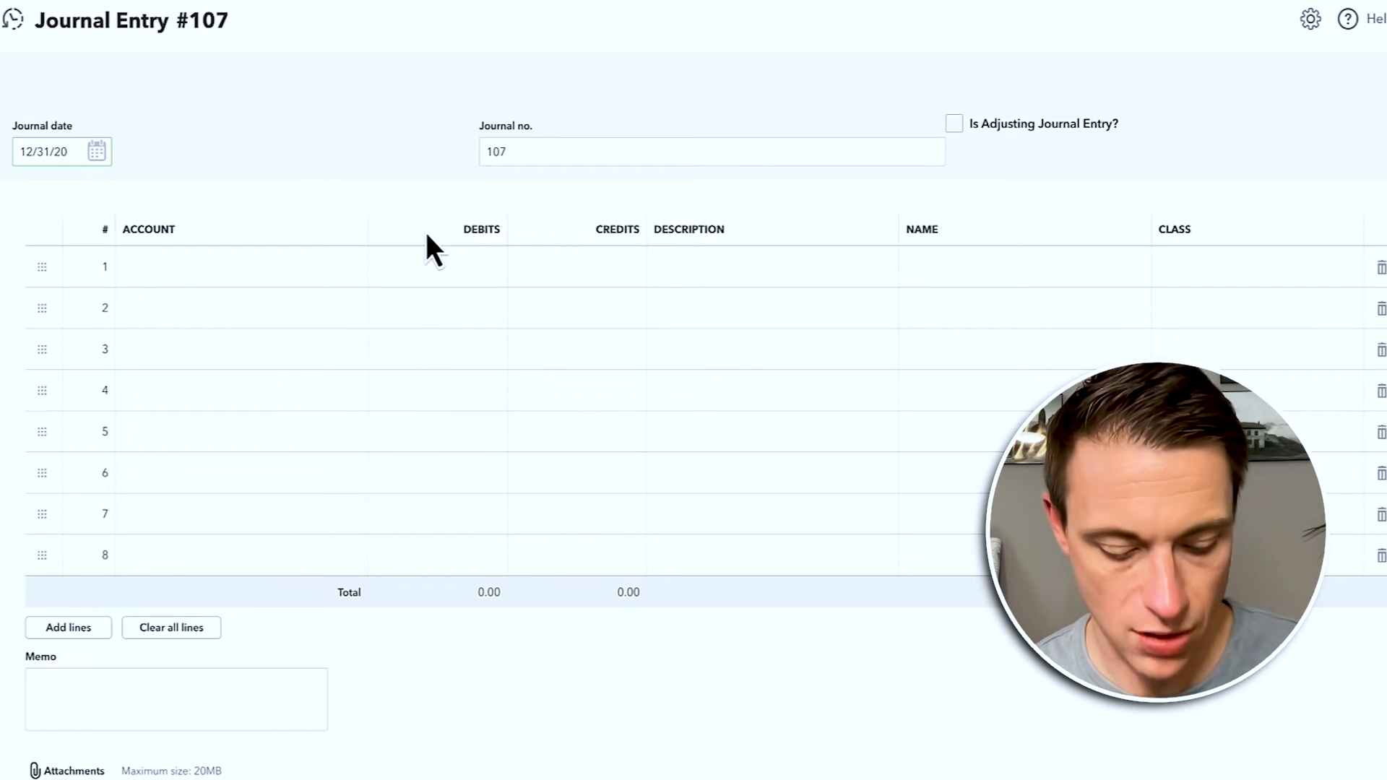
pyautogui.press('Tab')
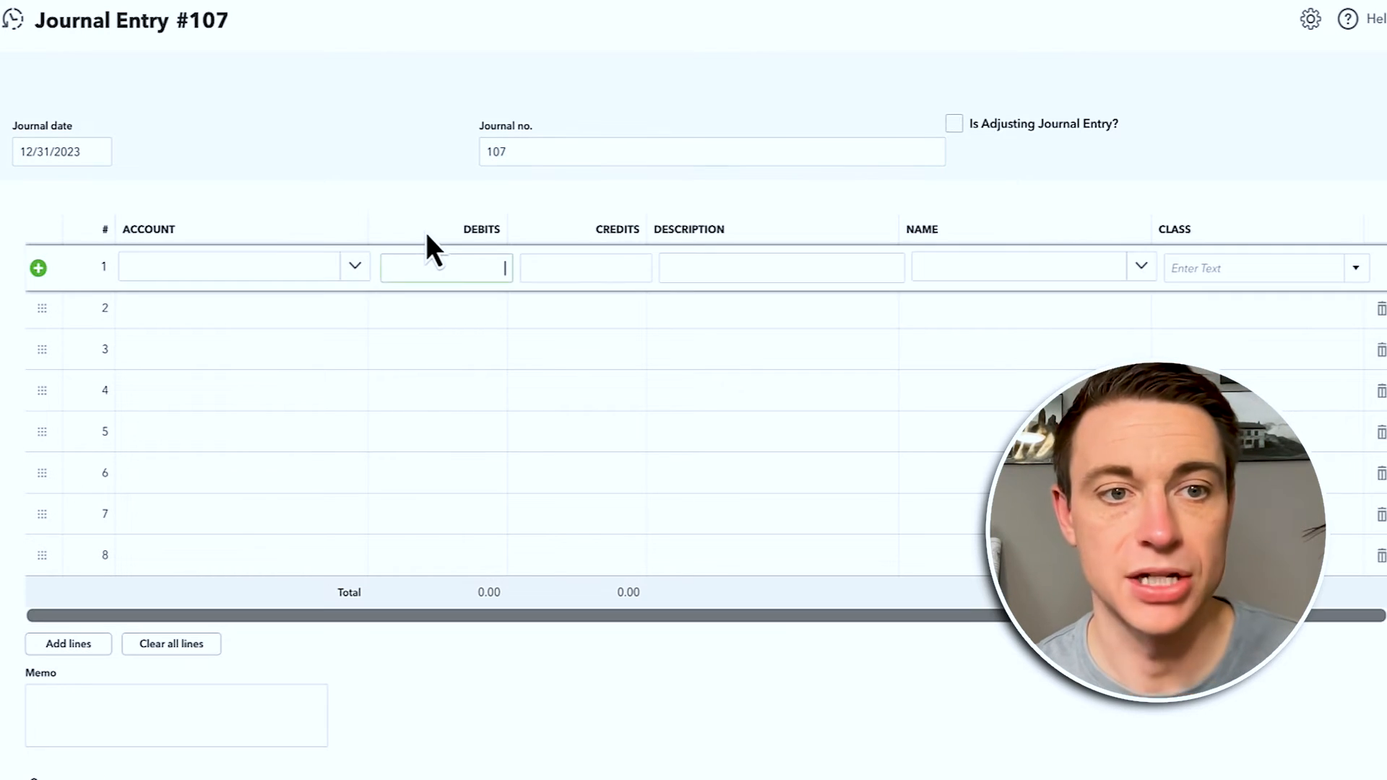
pyautogui.write('purchase')
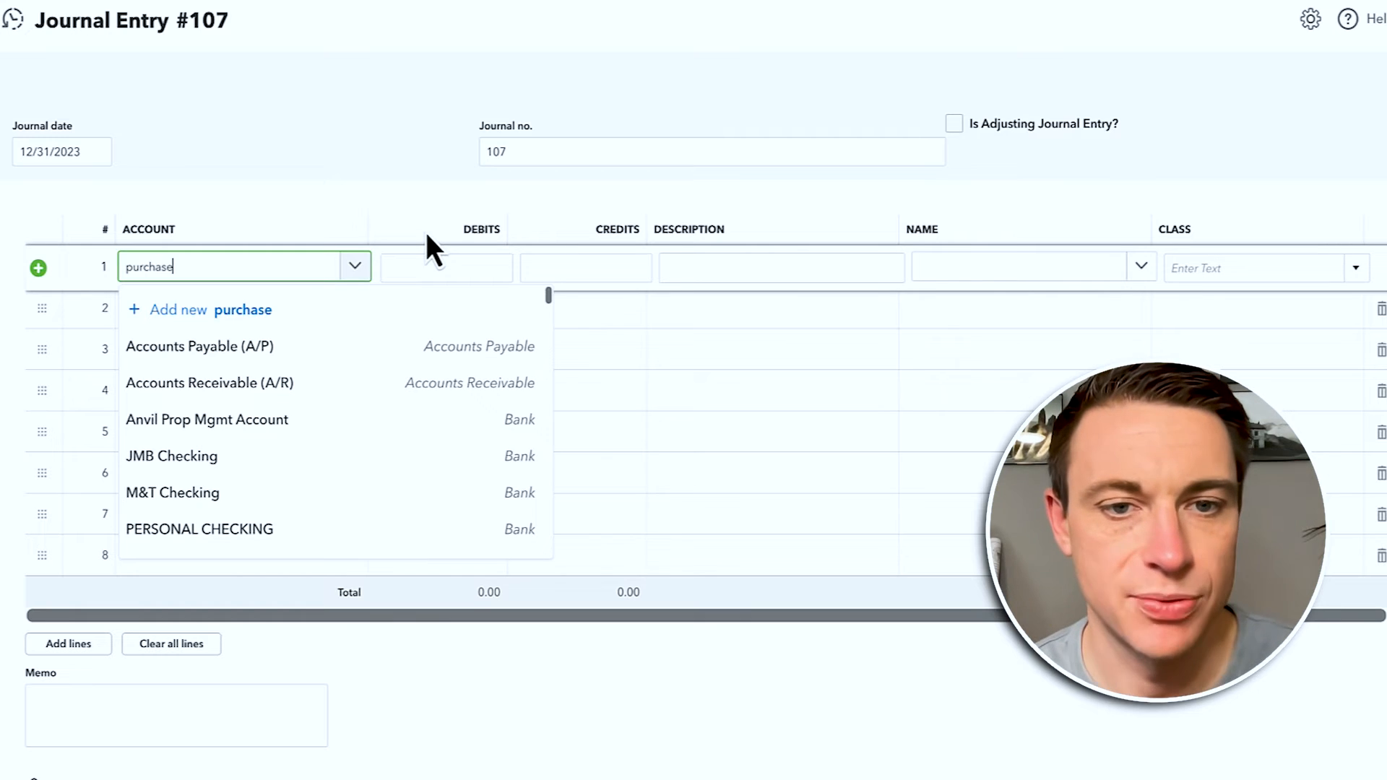
pyautogui.click(354, 394)
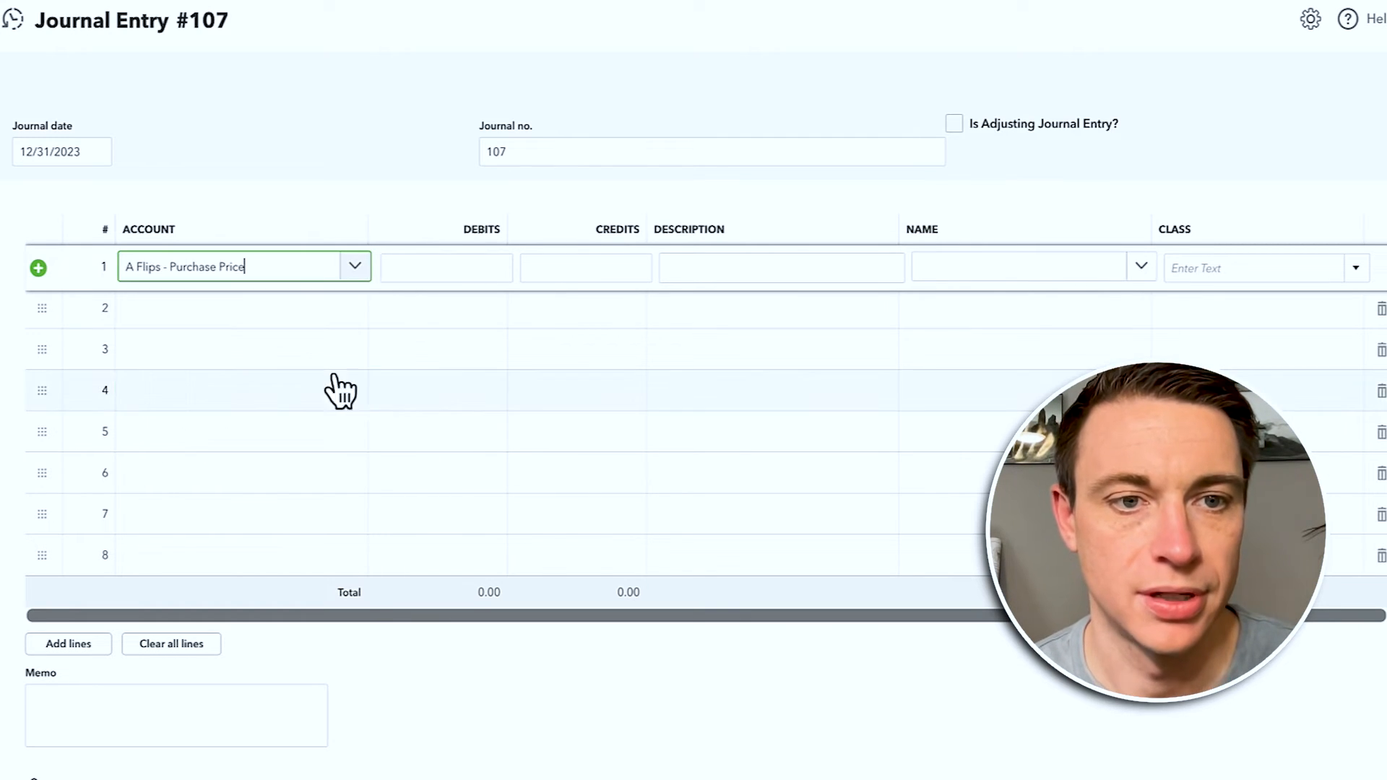
pyautogui.click(247, 317)
pyautogui.write('buy')
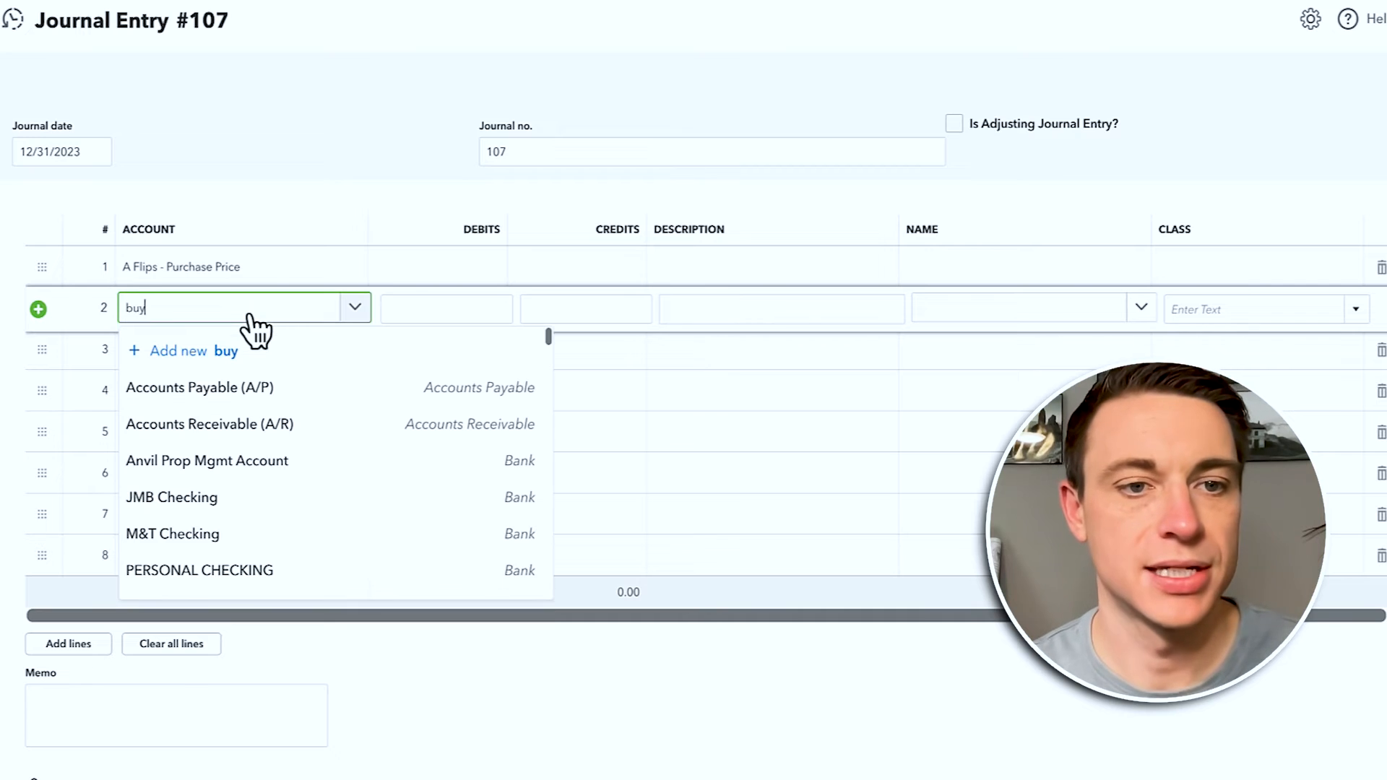
pyautogui.write('ing')
pyautogui.click(271, 388)
# Step: Set lines 3–5 to C Flips - Holding Costs, D Flips - Rehab Costs and F Flips - Selling Costs
pyautogui.click(189, 357)
pyautogui.write('holding')
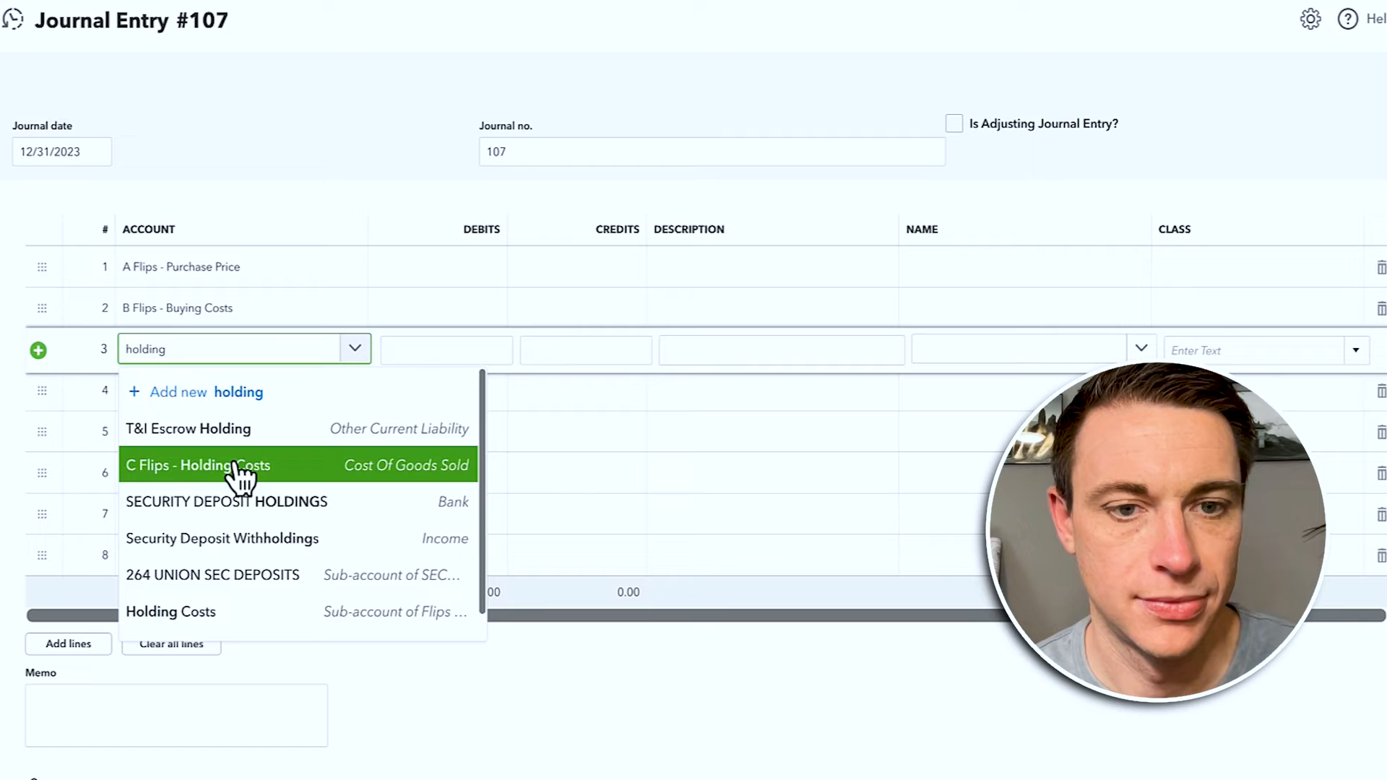
pyautogui.click(232, 390)
pyautogui.click(159, 394)
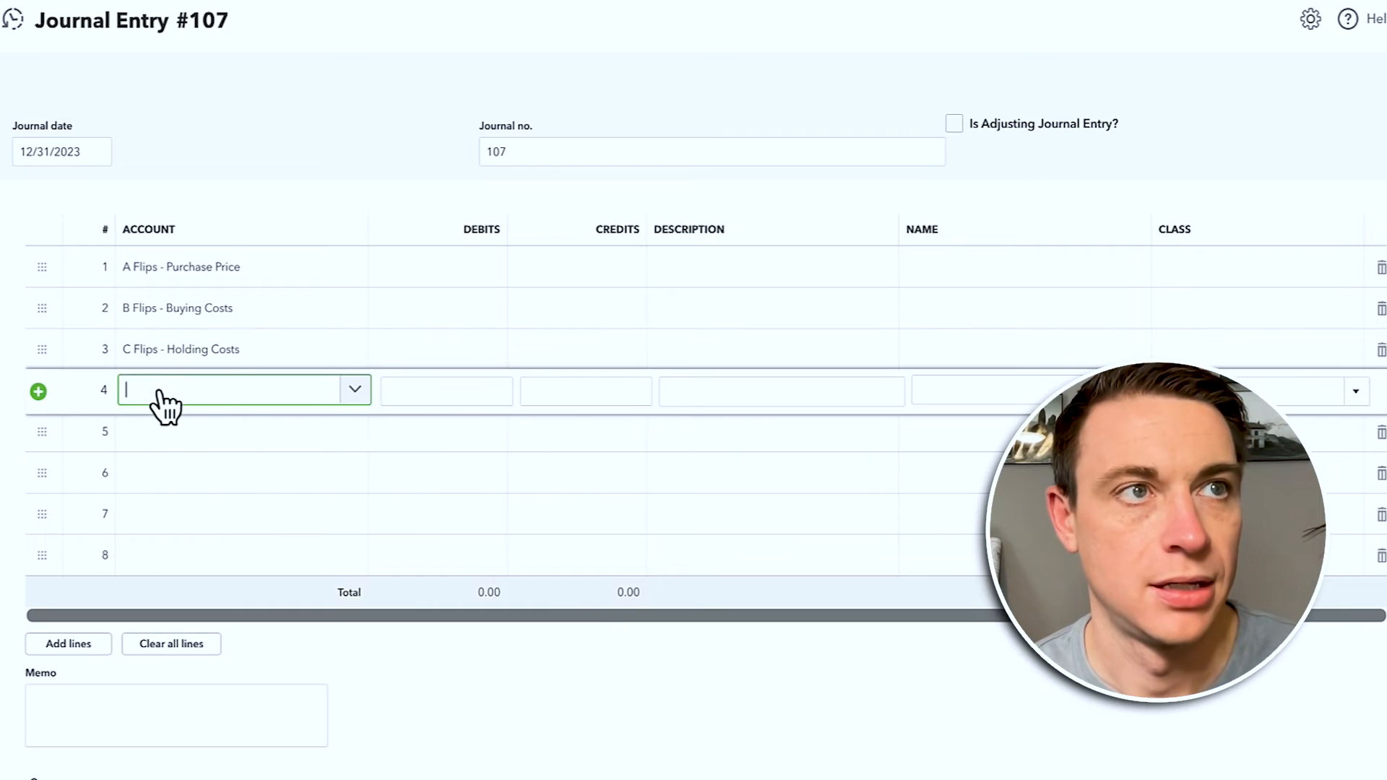
pyautogui.write('rehab')
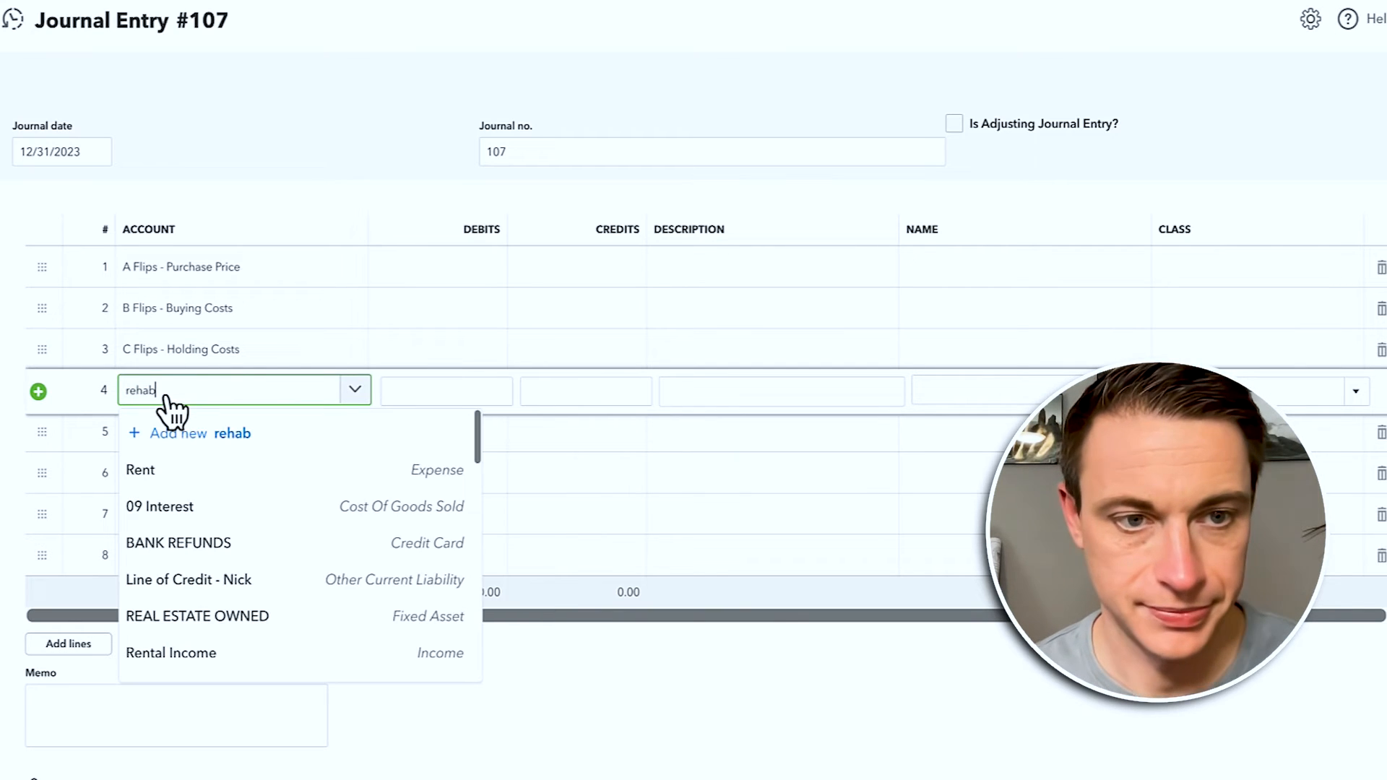
pyautogui.click(168, 477)
pyautogui.click(163, 437)
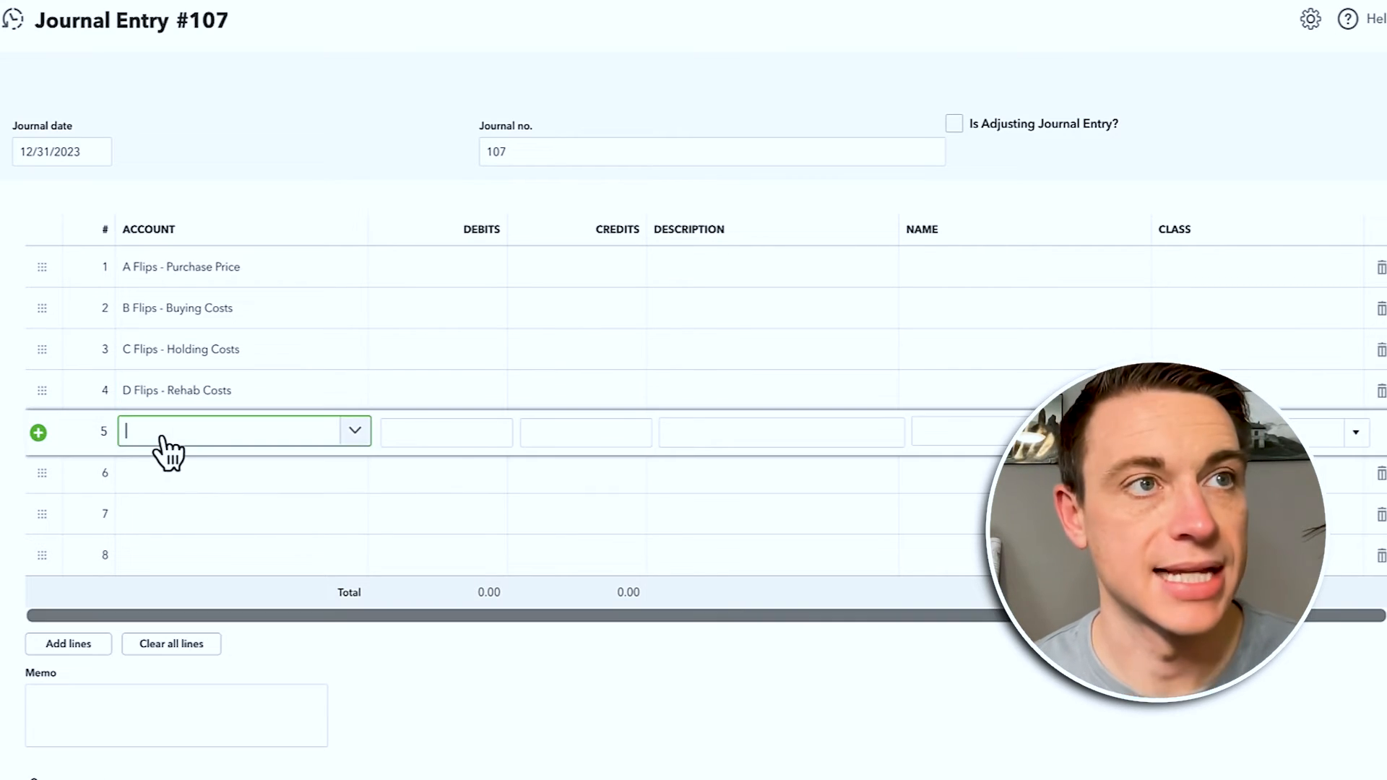
pyautogui.write('selling')
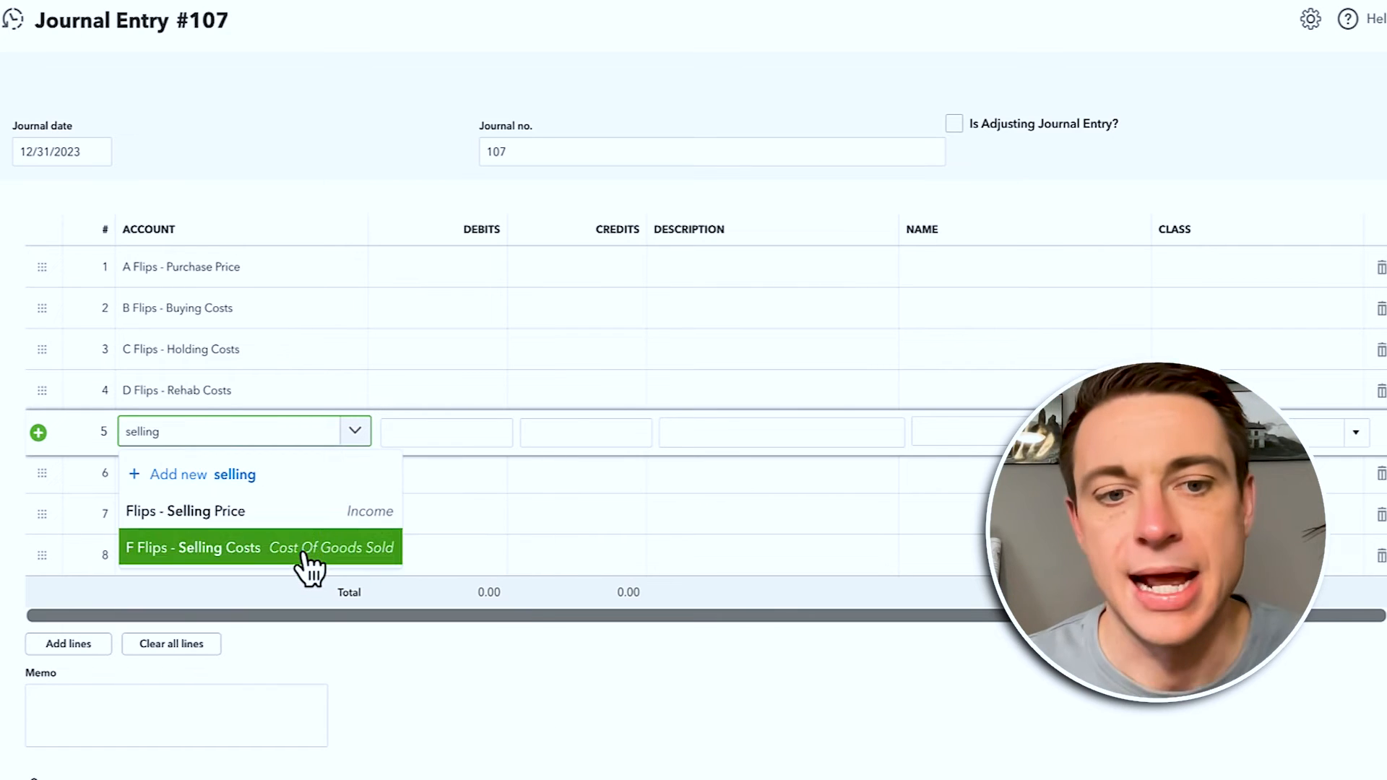
pyautogui.click(307, 546)
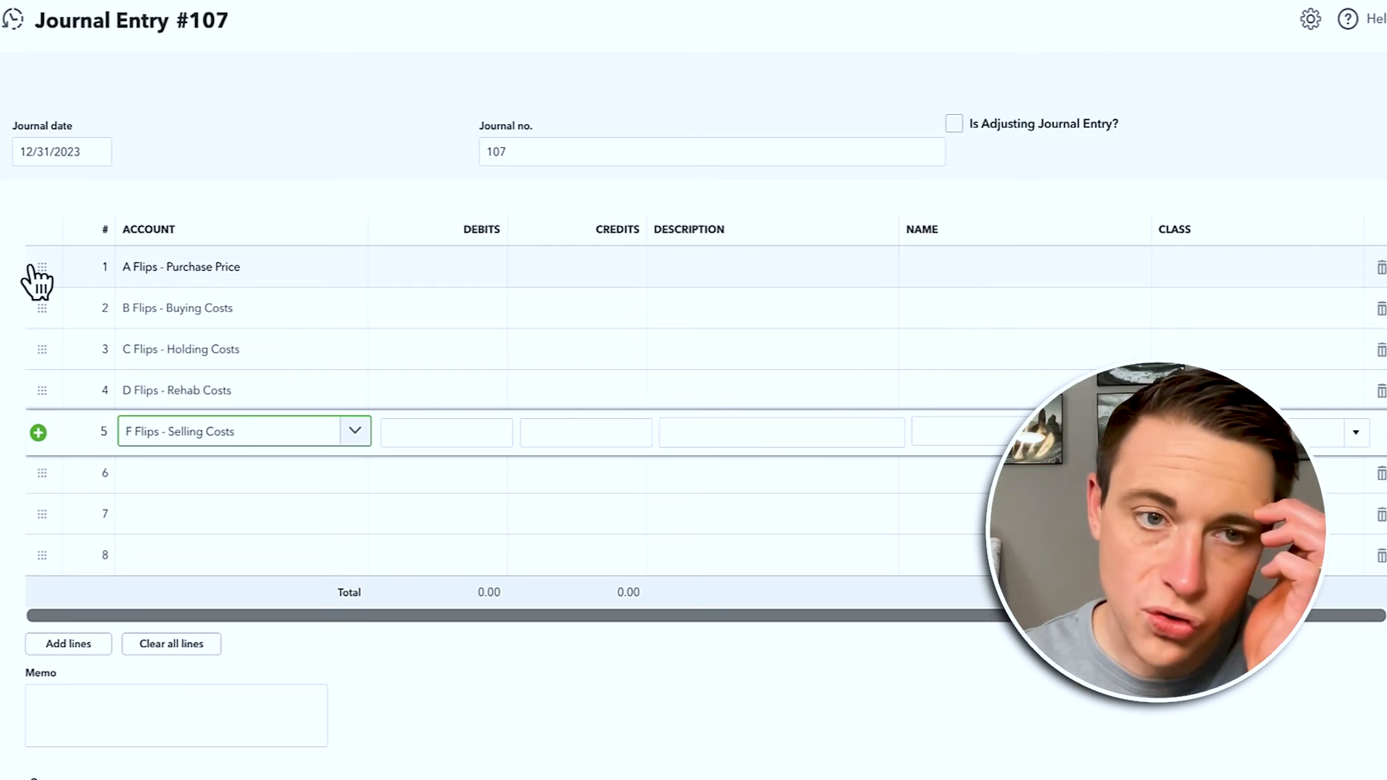
# Step: Enter line 1–5 amounts: credits 125,000.00, 29,556.00 and 22,795.00, plus a 202.89 debit
pyautogui.click(551, 266)
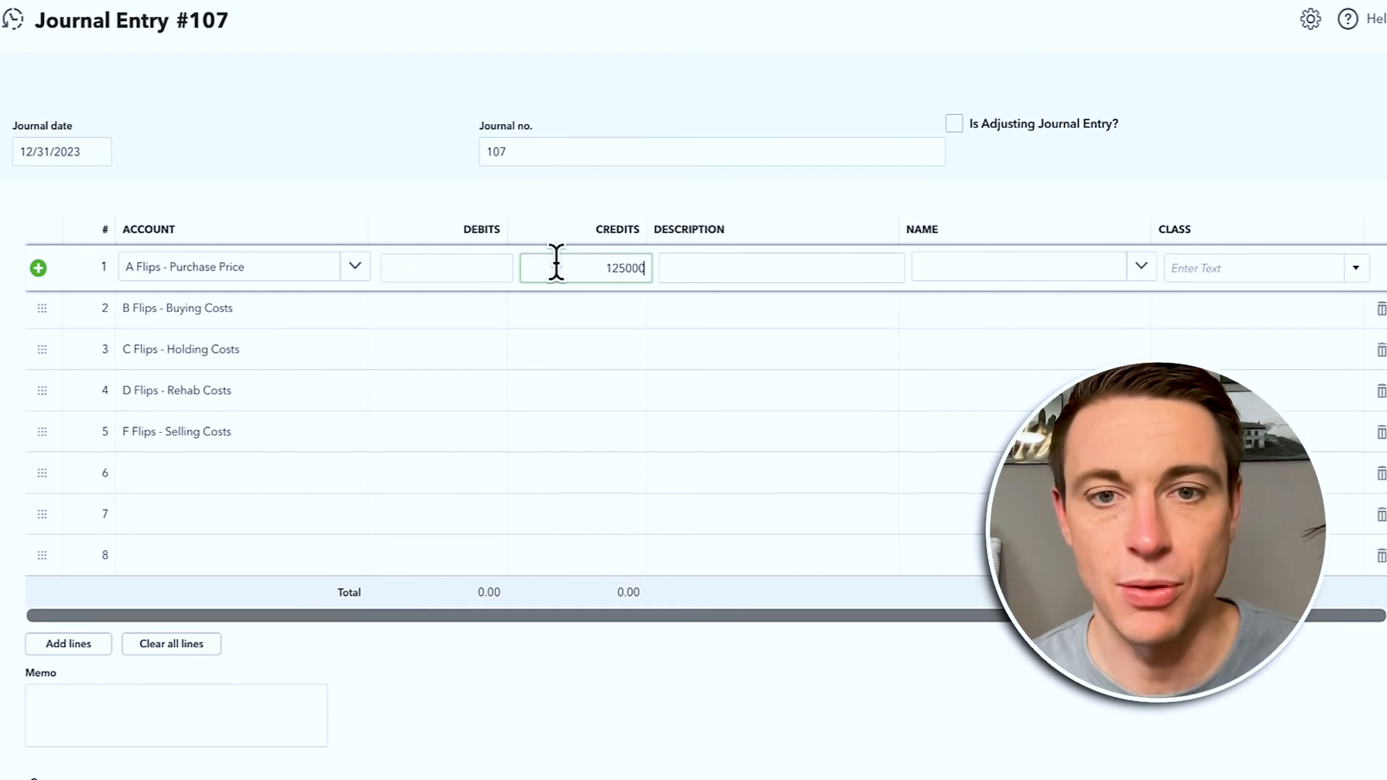
pyautogui.press('Tab')
pyautogui.click(580, 311)
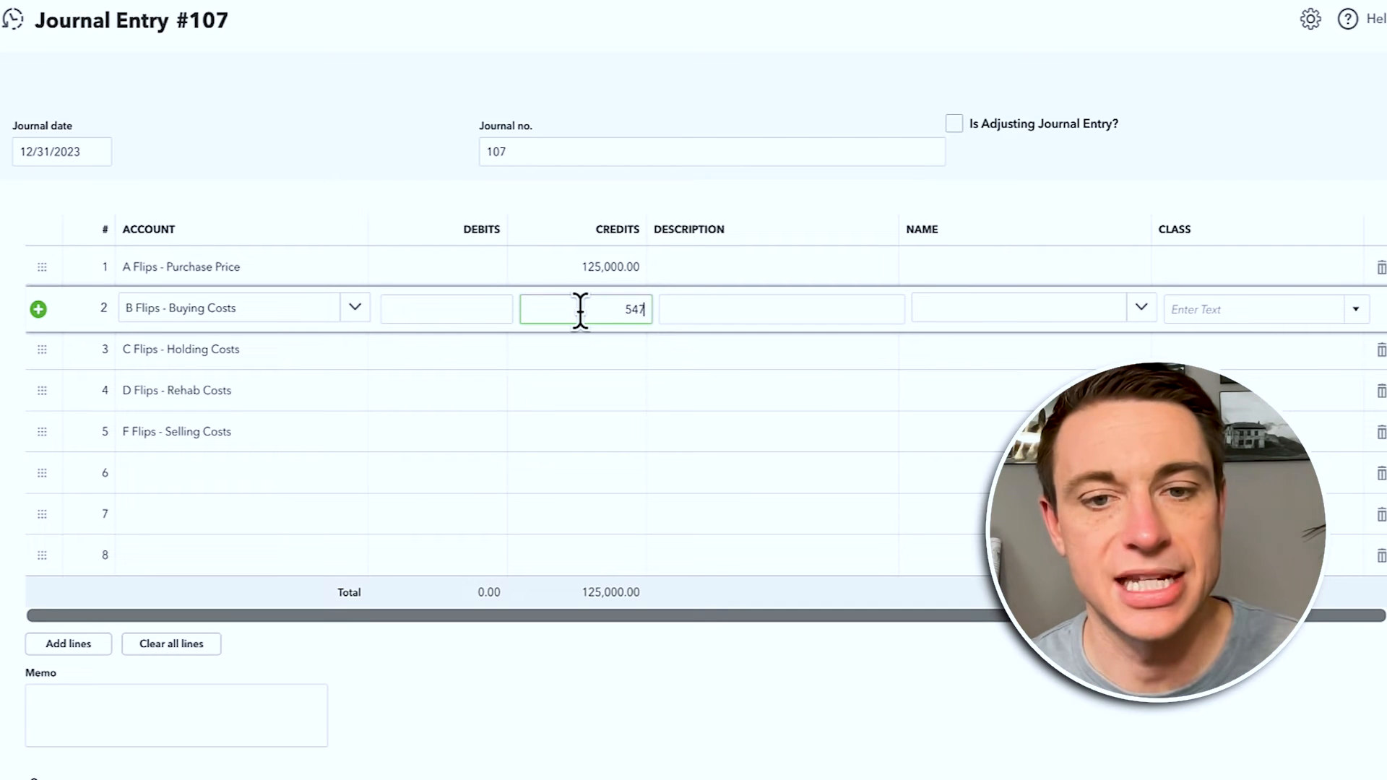
pyautogui.click(414, 359)
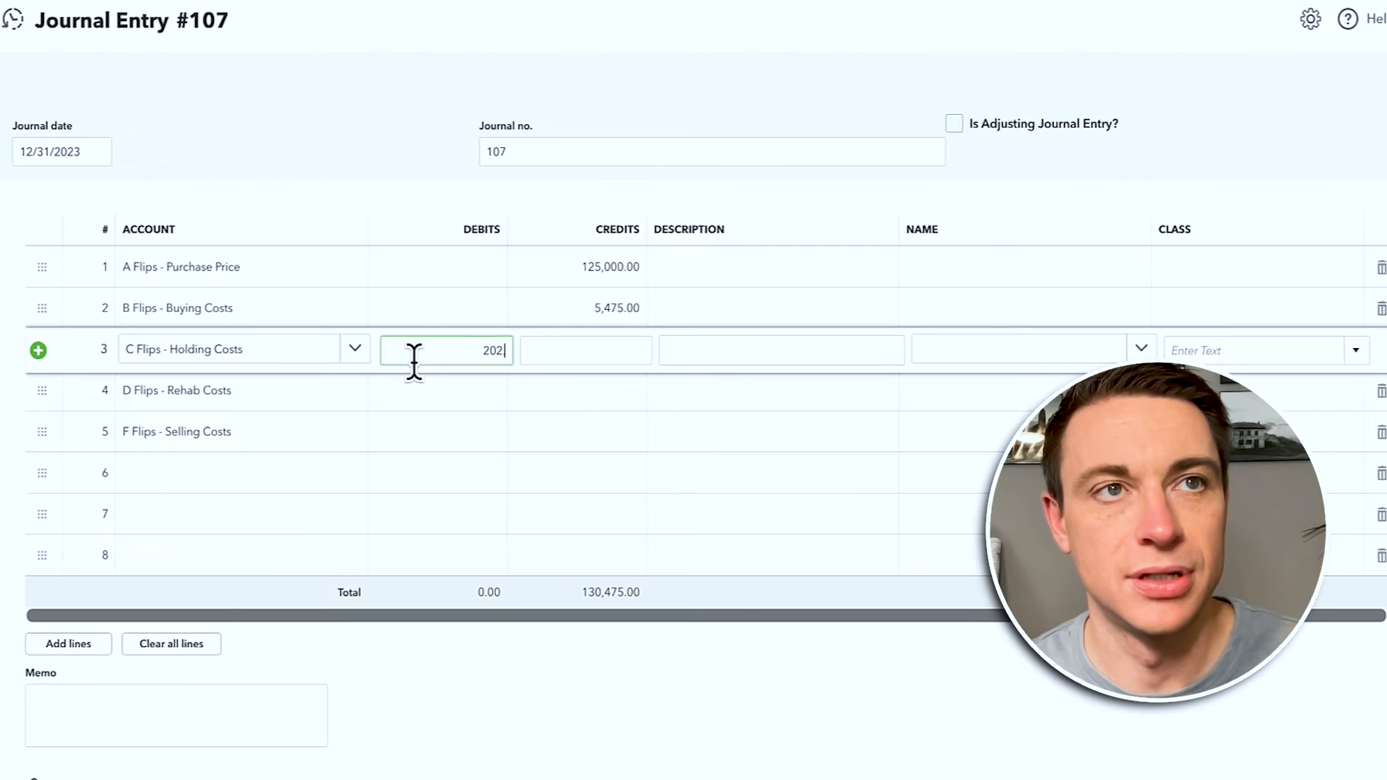
pyautogui.press('Tab')
pyautogui.click(580, 394)
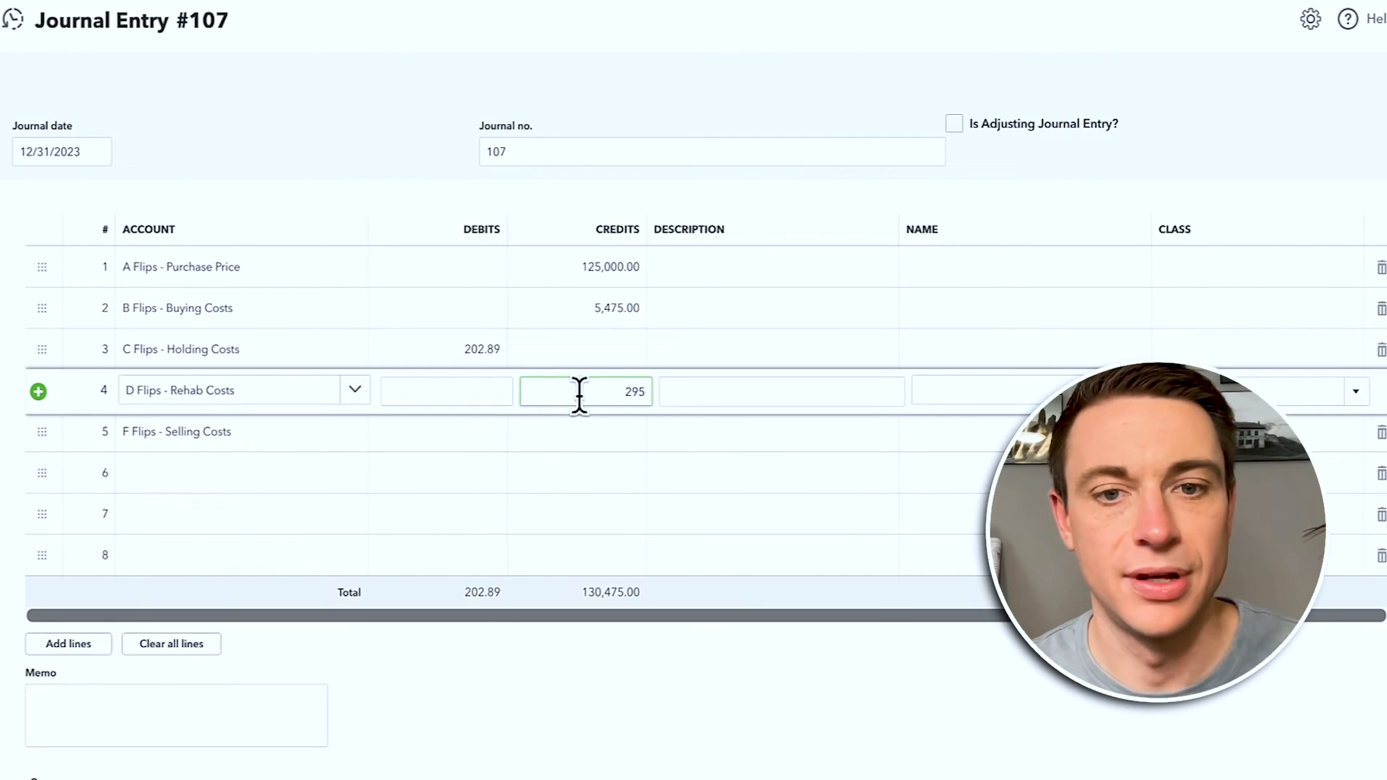
pyautogui.press('Tab')
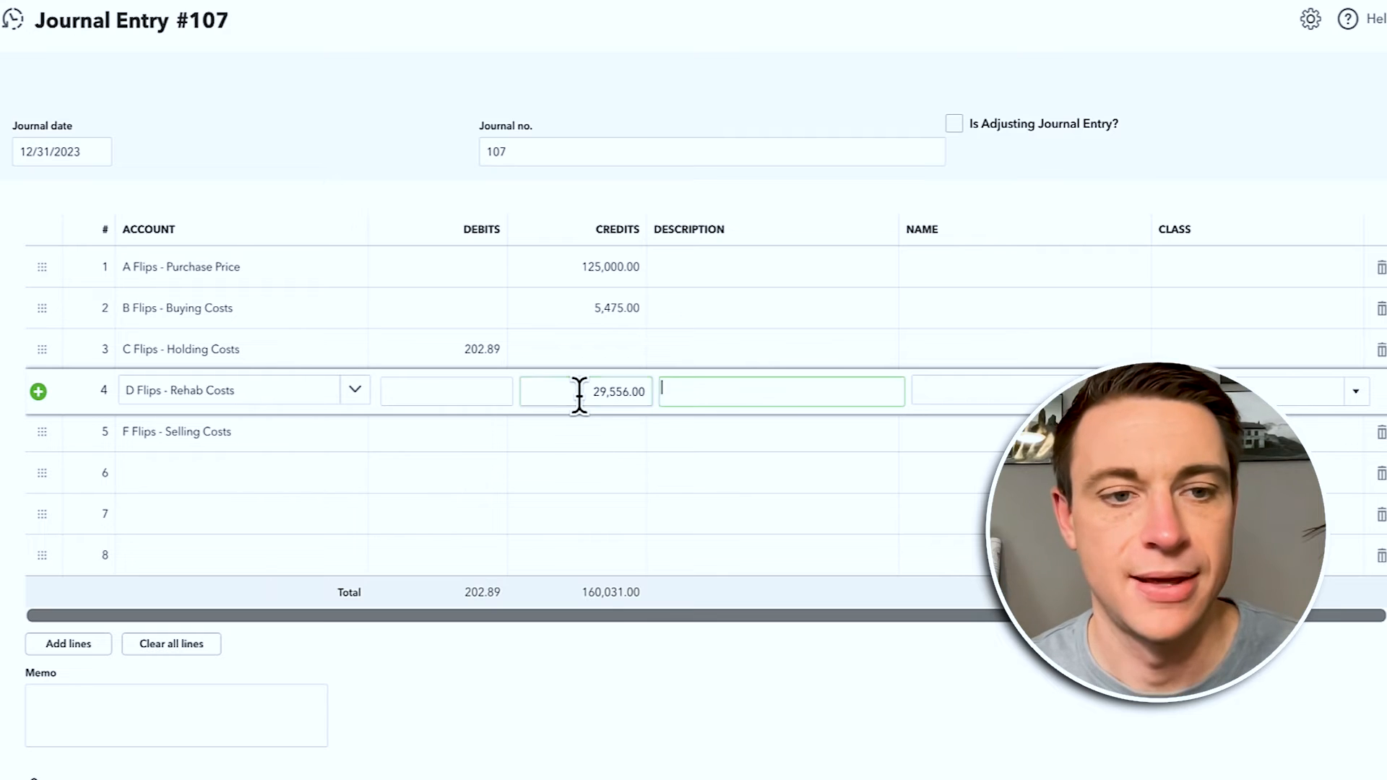
pyautogui.click(594, 431)
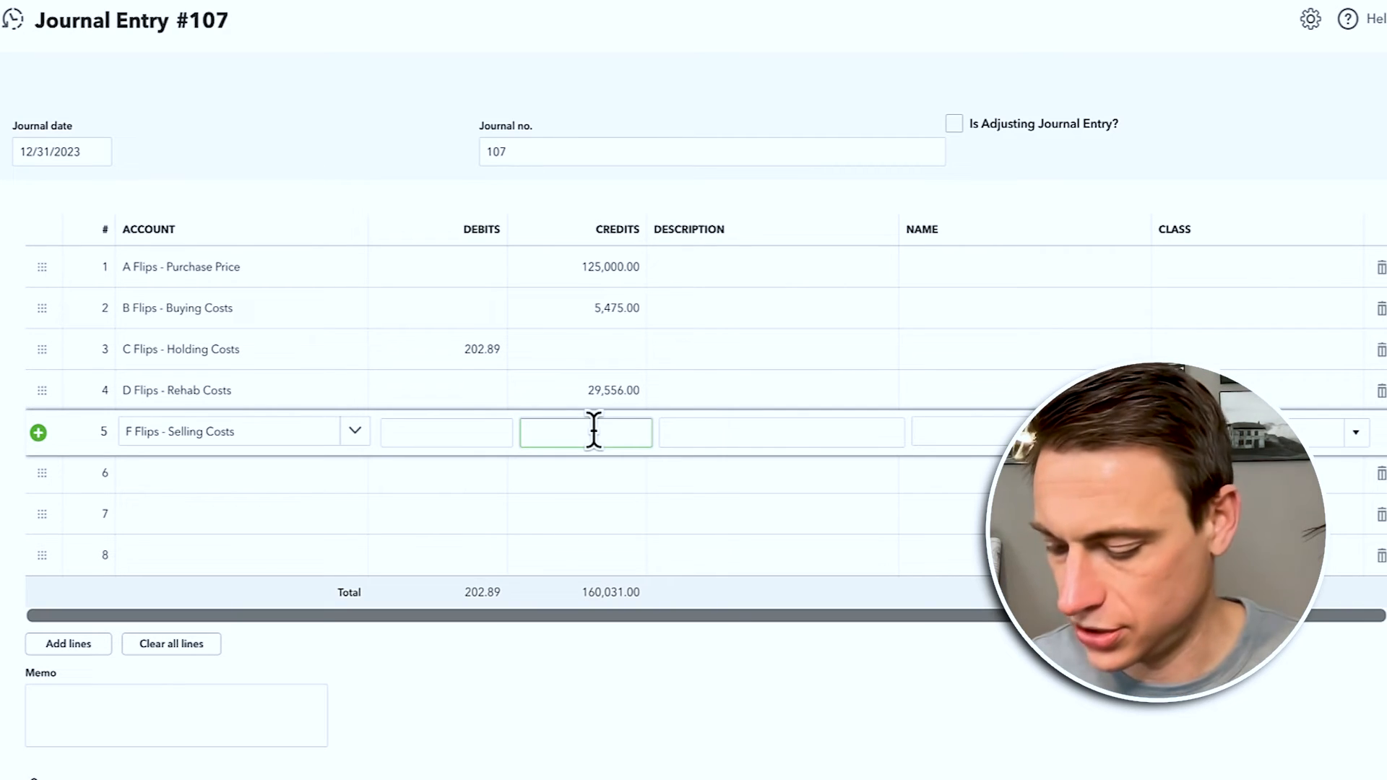
pyautogui.write('22,795')
pyautogui.press('Tab')
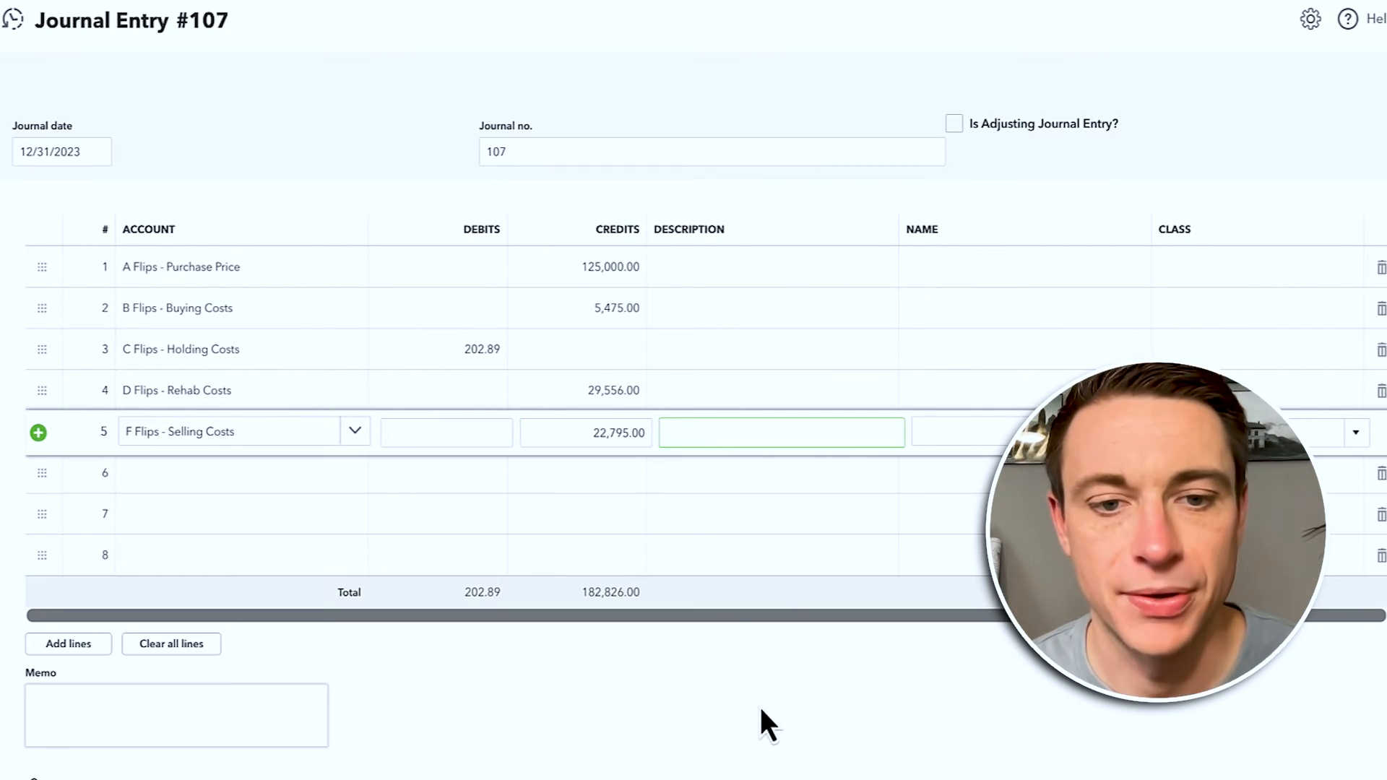
pyautogui.click(759, 710)
# Step: Add lines for Flips in Progress:Purchase Price and Flips in Progress:Rehab
pyautogui.click(204, 477)
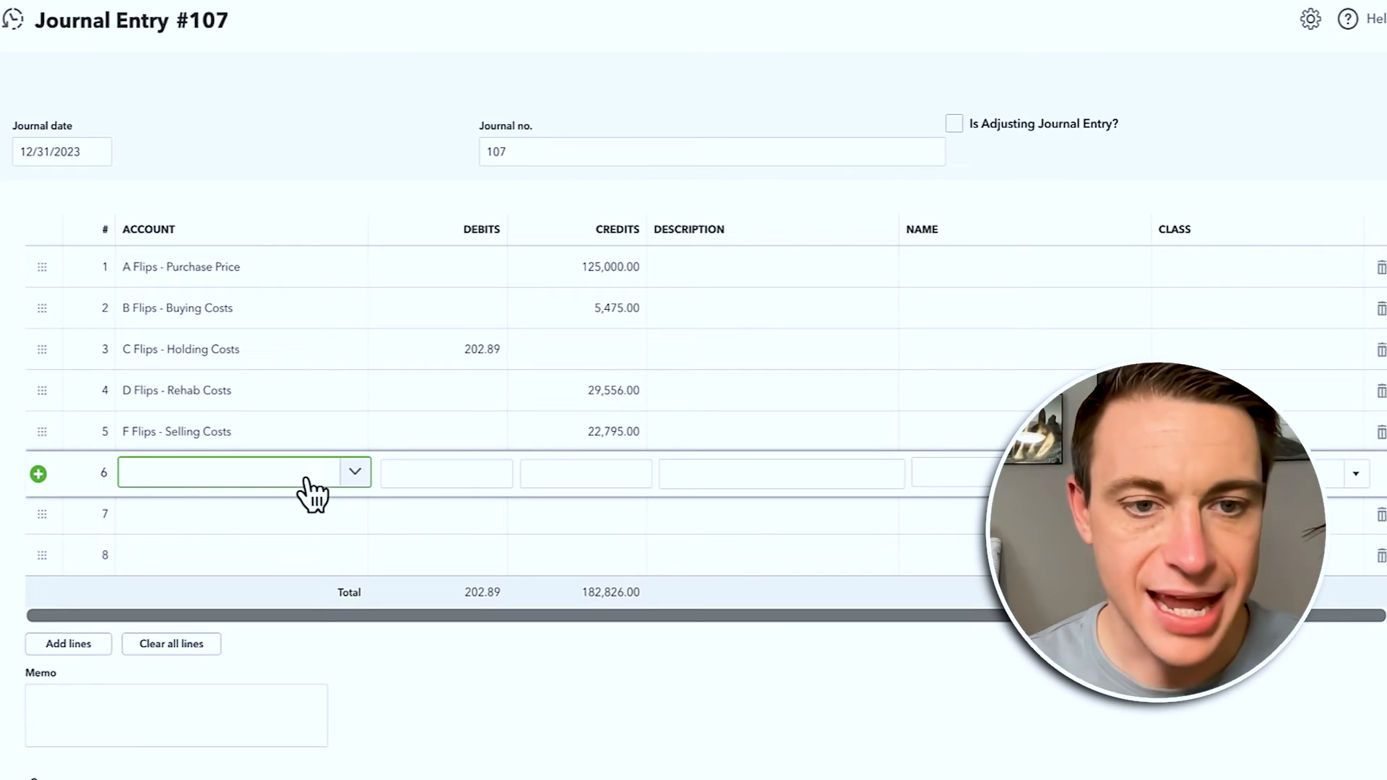
pyautogui.write('flips')
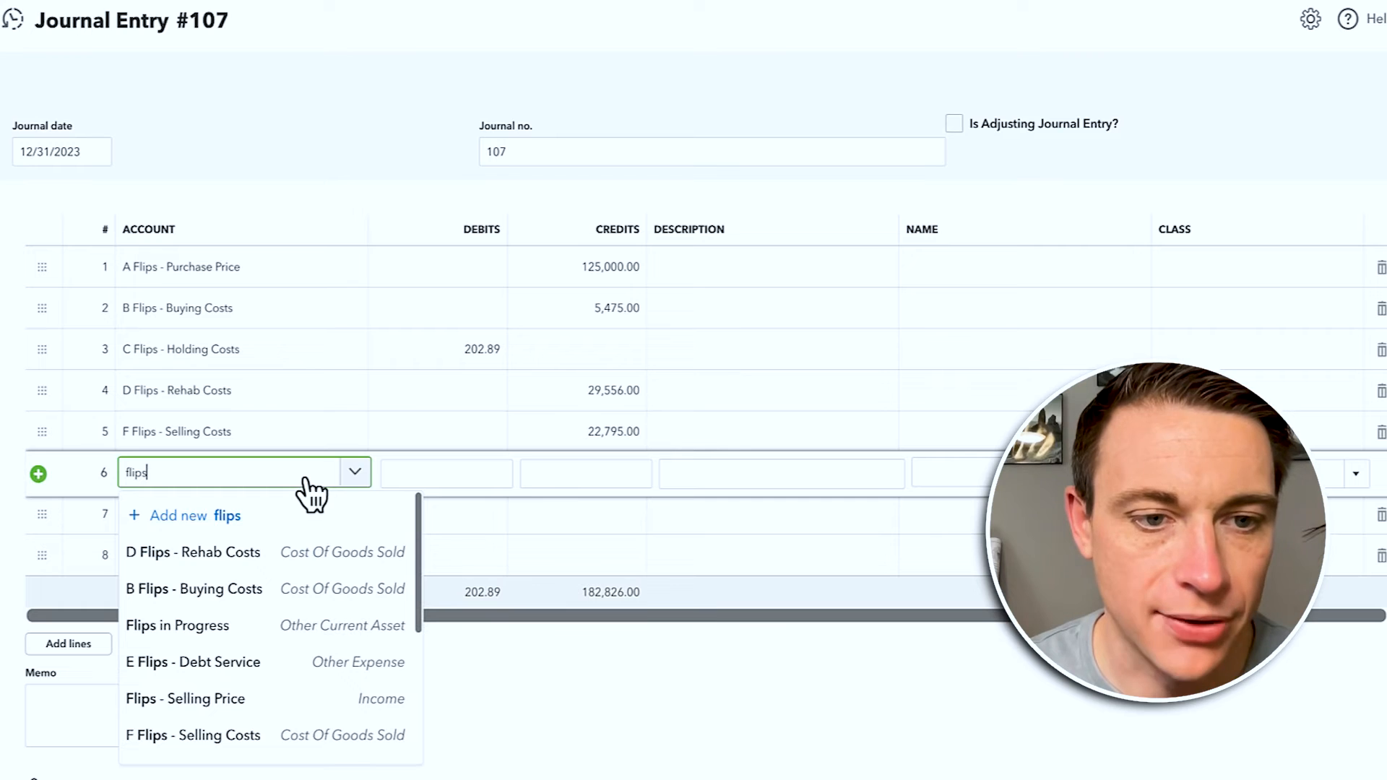
pyautogui.write('purchasing')
pyautogui.click(246, 625)
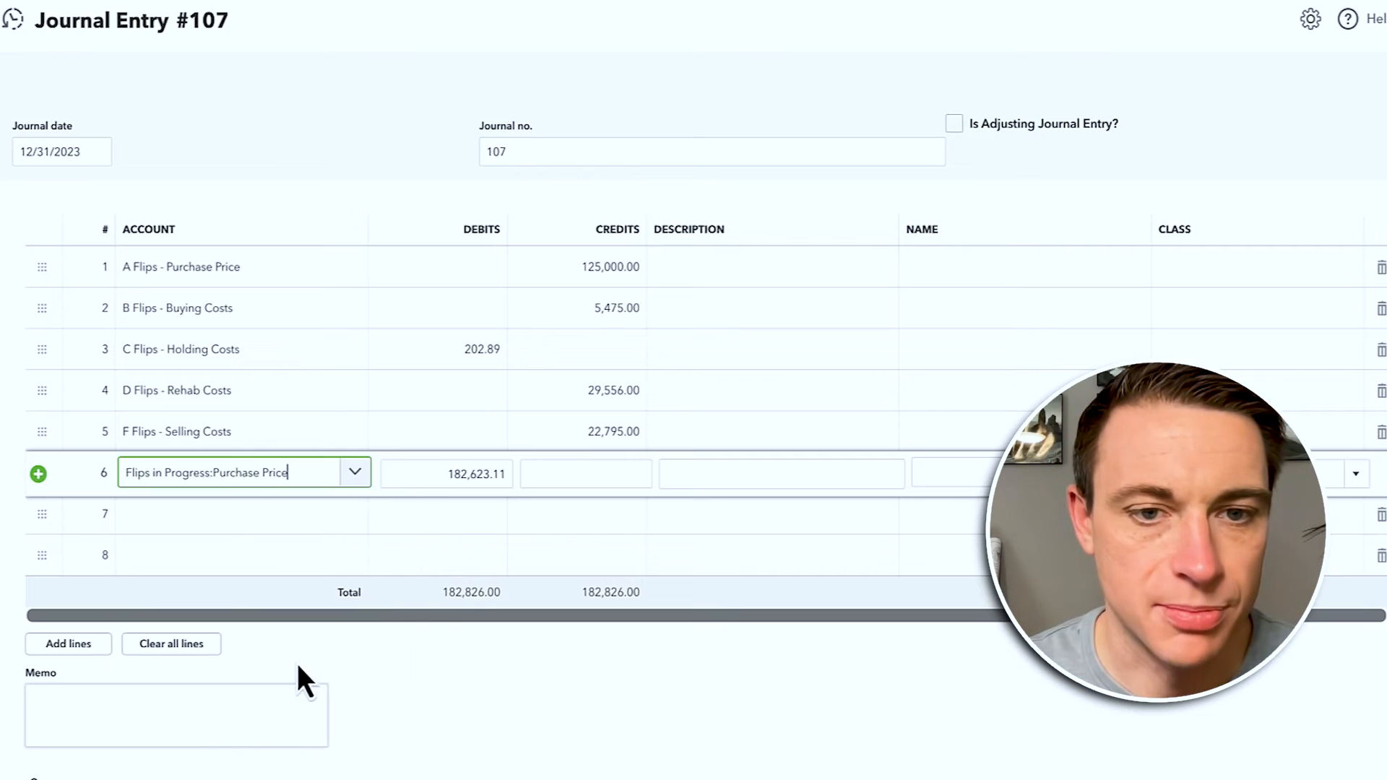
pyautogui.click(195, 514)
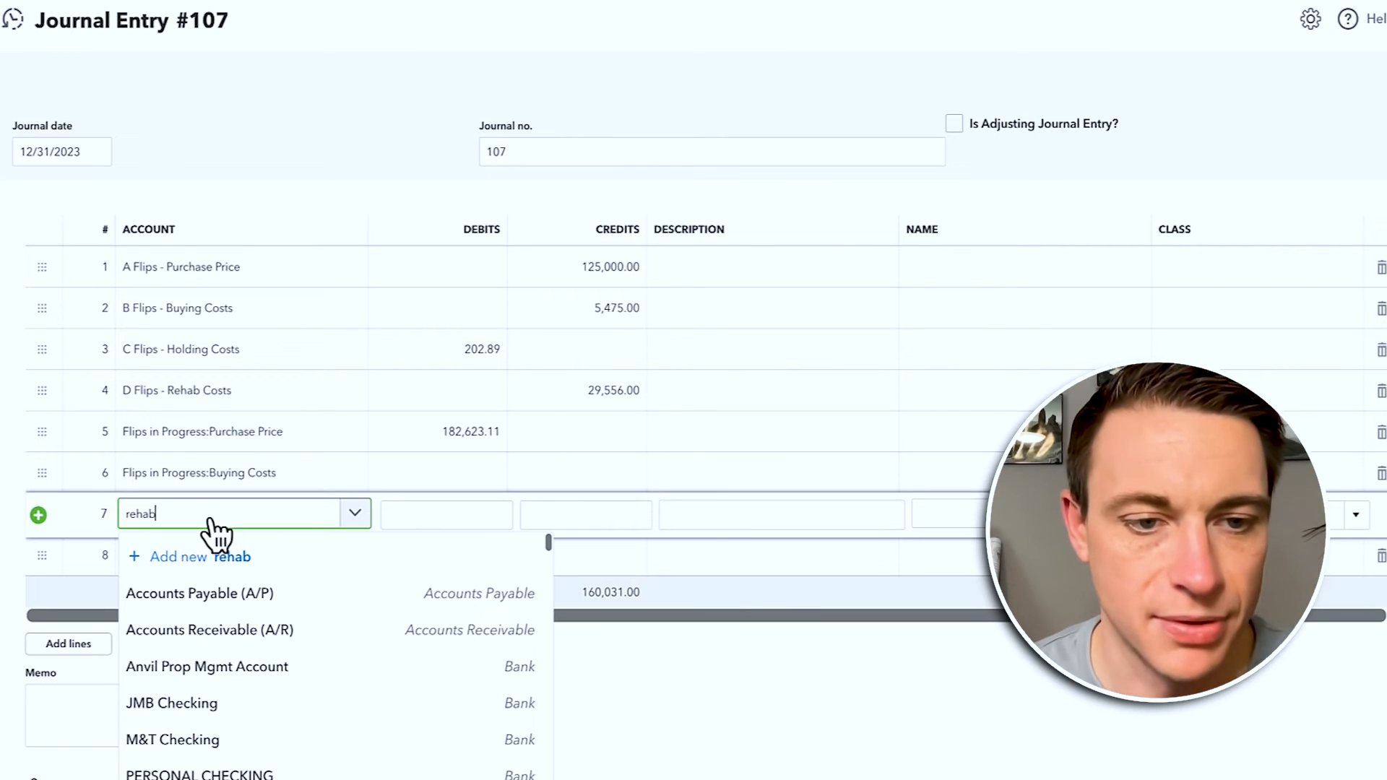
pyautogui.click(281, 627)
# Step: Debit 125,000.00 on the Purchase Price line and 5,475.00 on line 6
pyautogui.click(458, 434)
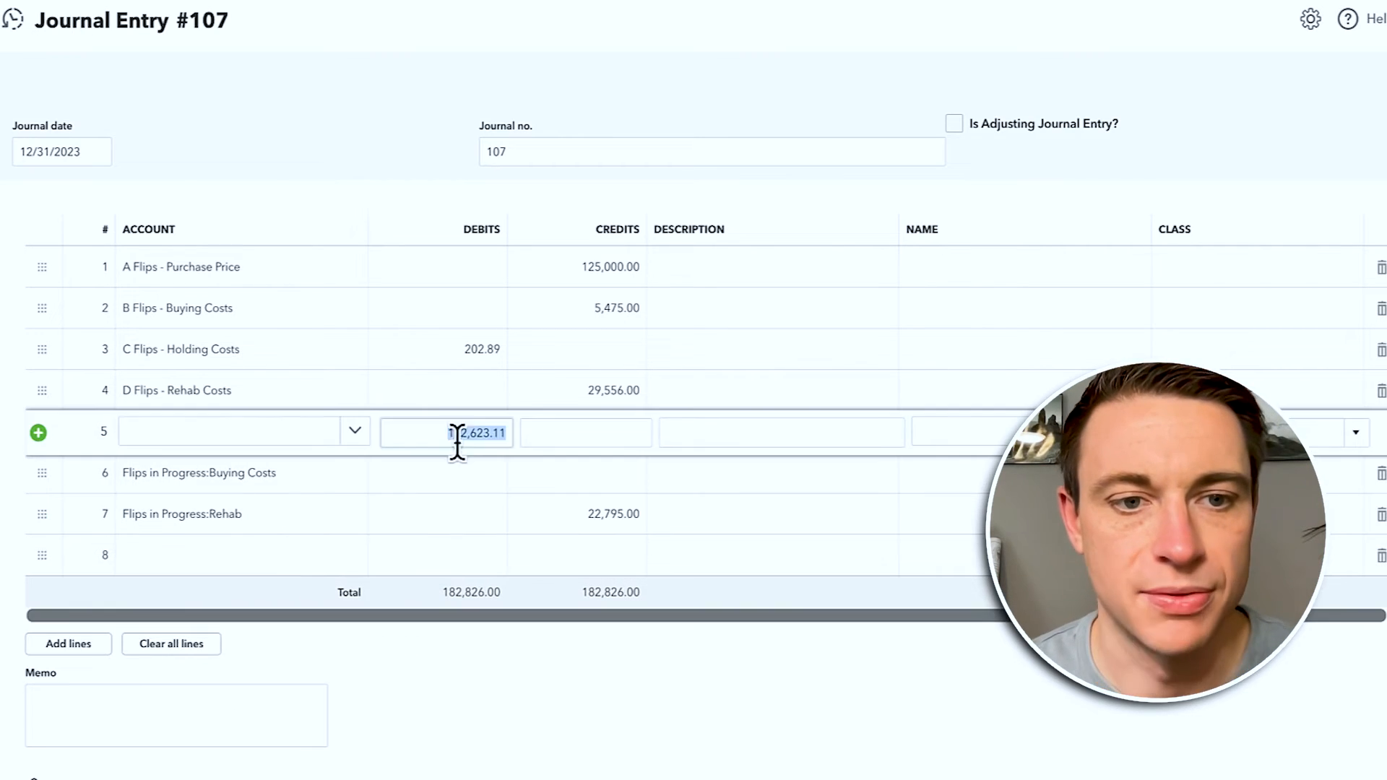
pyautogui.write('125,000')
pyautogui.press('Tab')
pyautogui.click(419, 474)
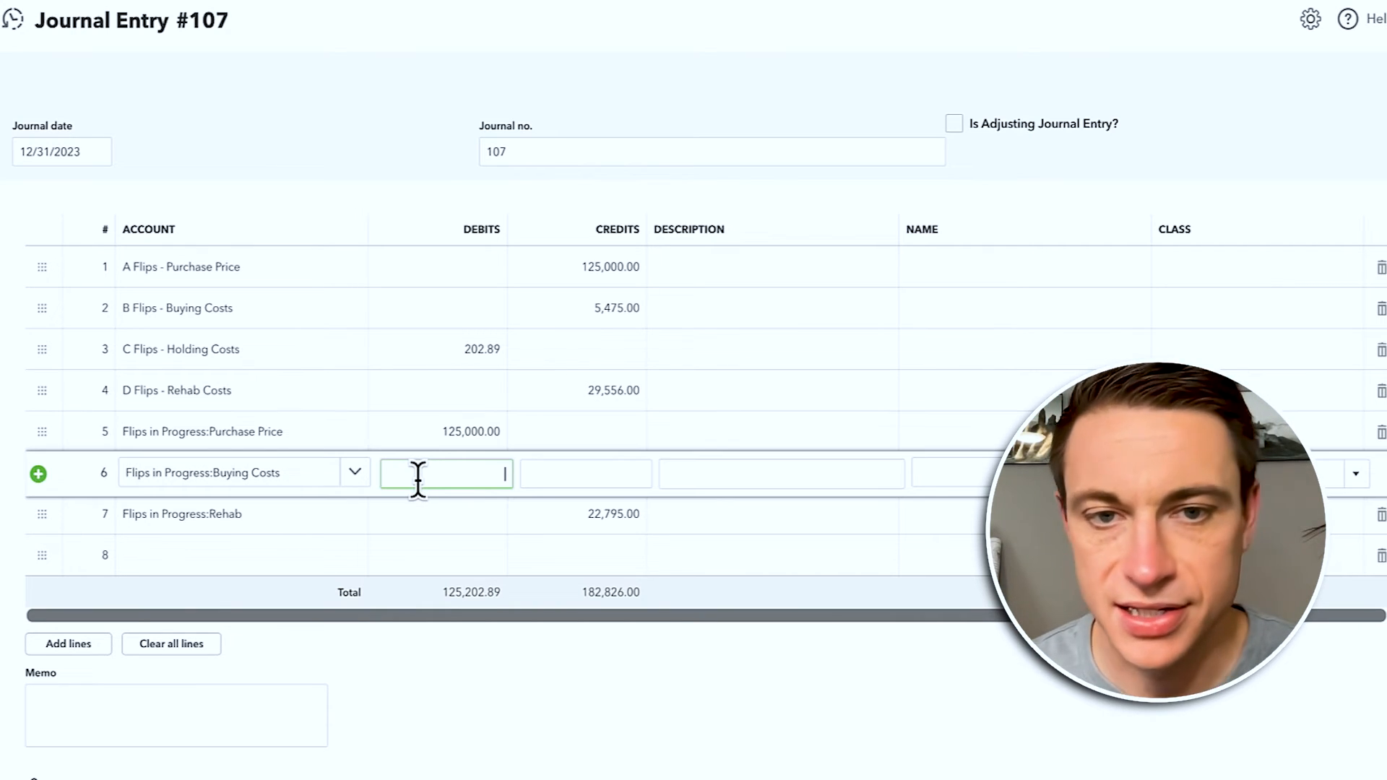
pyautogui.write('5475')
pyautogui.press('Tab')
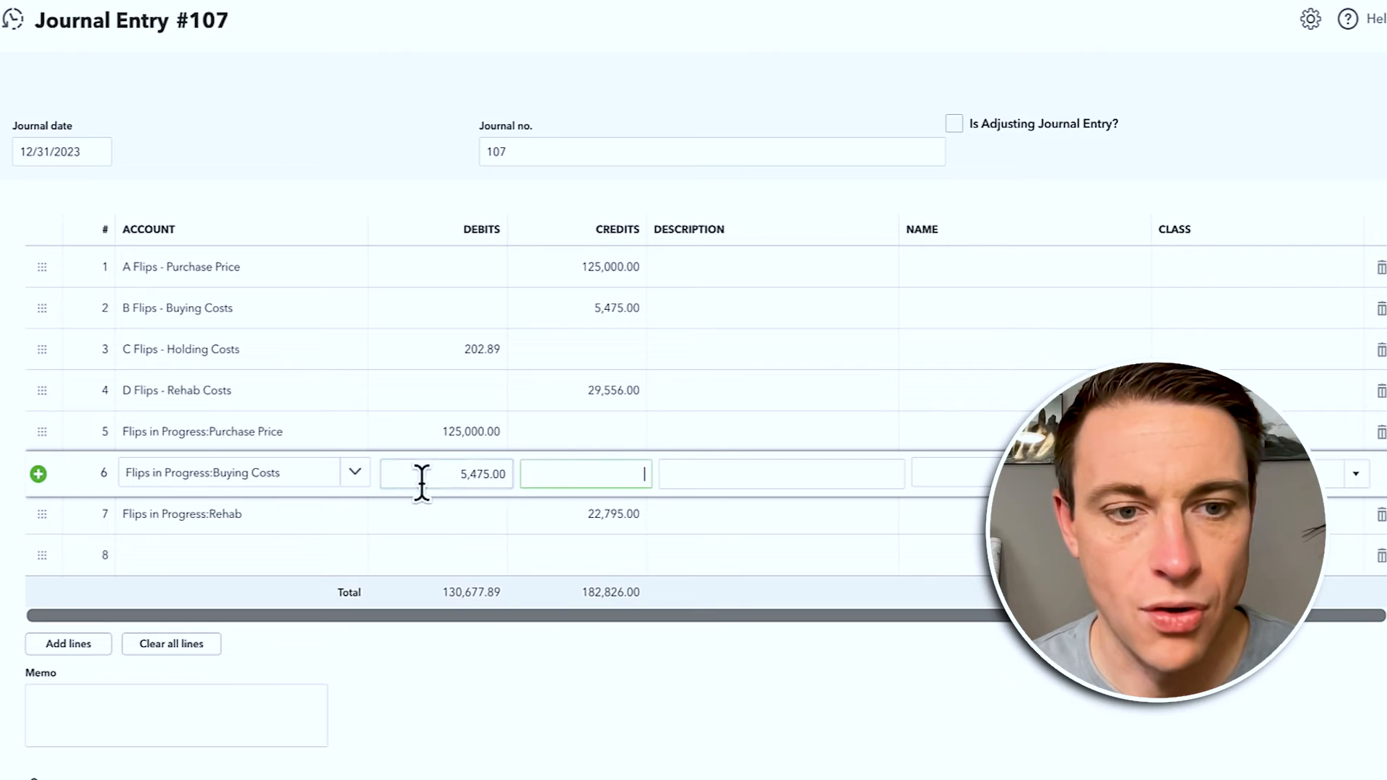
# Step: Add line 8 as Flips in Progress:Holding Costs with a 202.89 credit
pyautogui.click(235, 556)
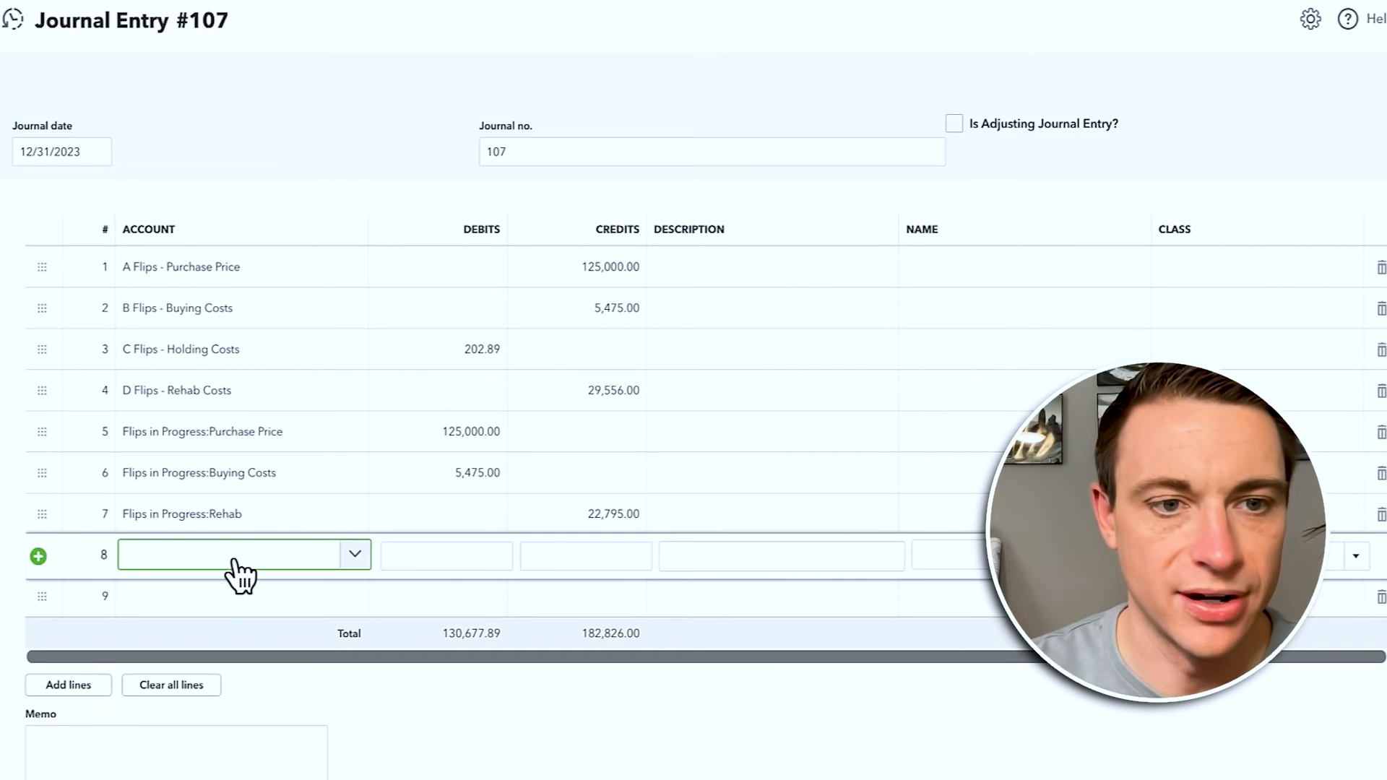
pyautogui.write('hold')
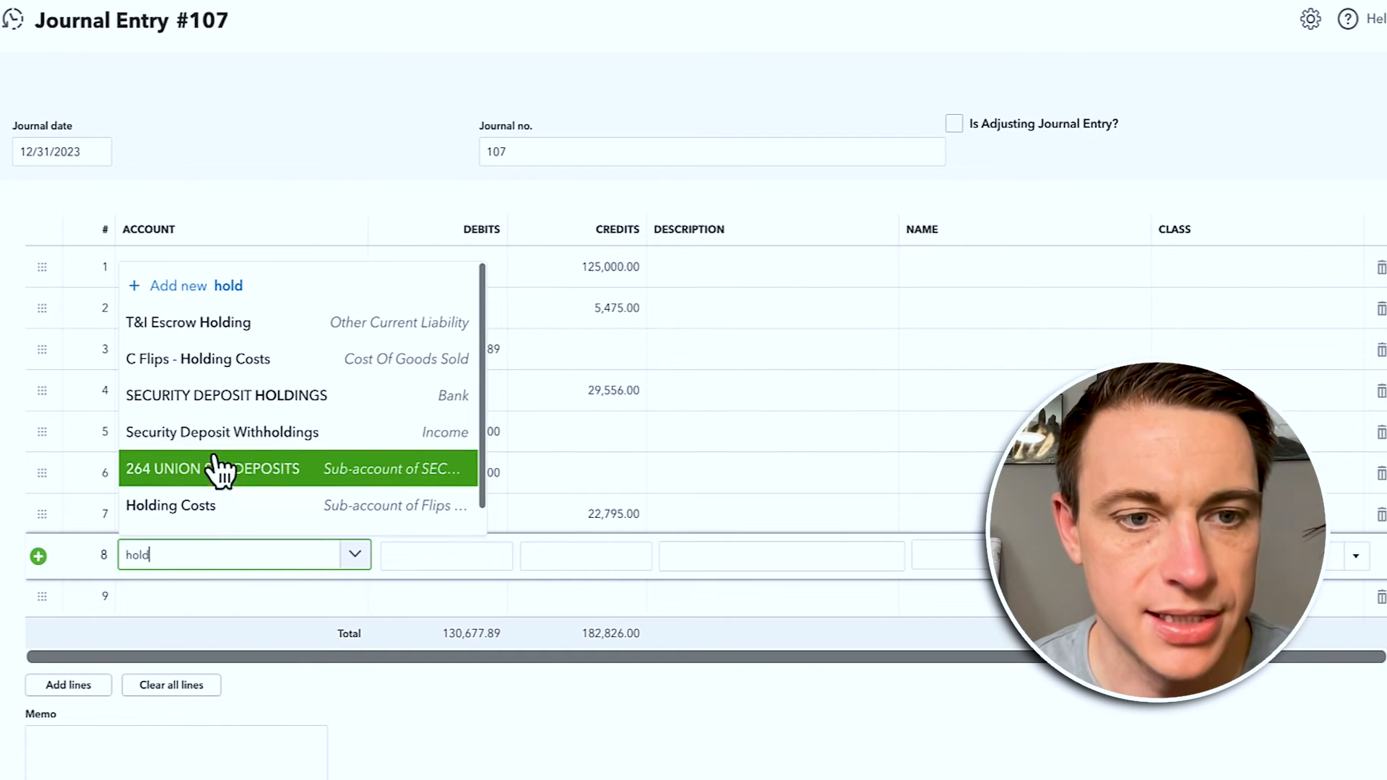
pyautogui.click(177, 506)
pyautogui.click(566, 556)
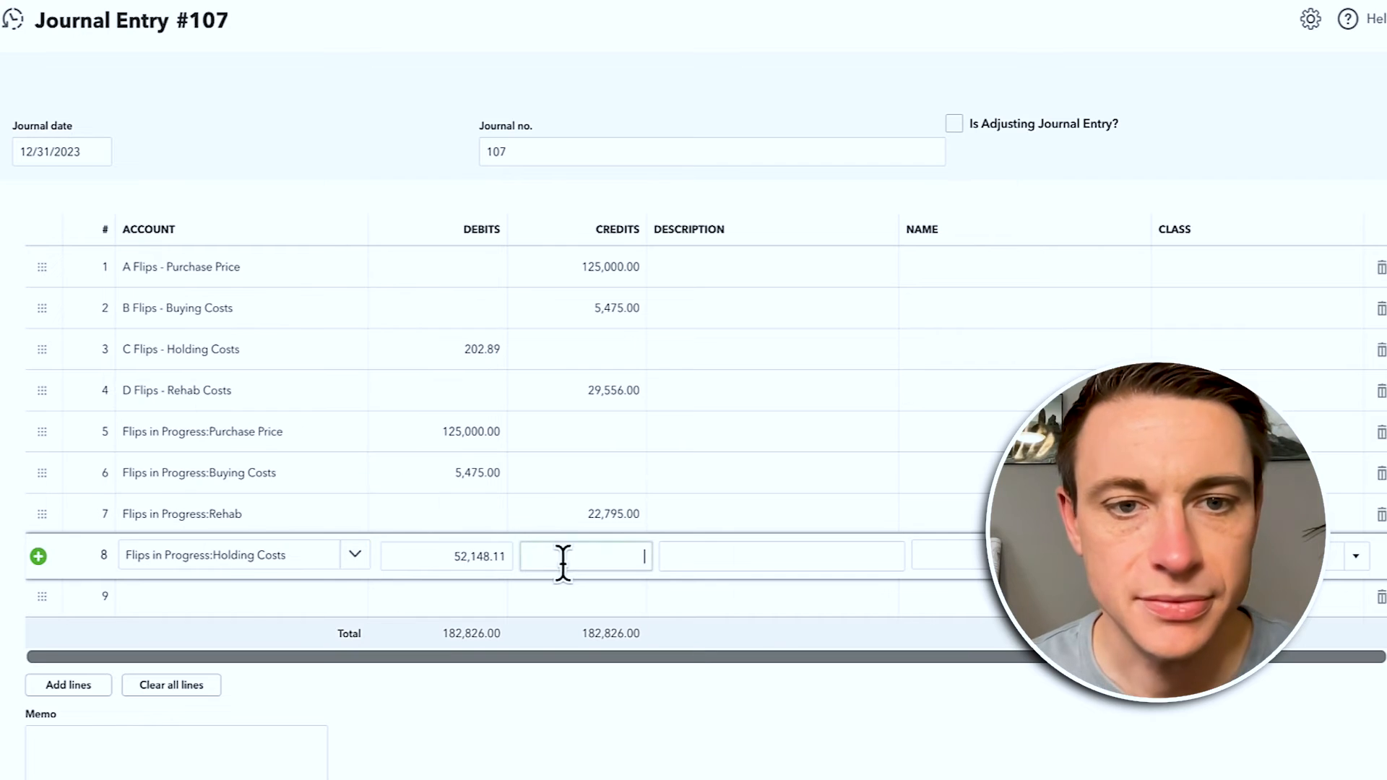
pyautogui.write('202.89')
pyautogui.press('Tab')
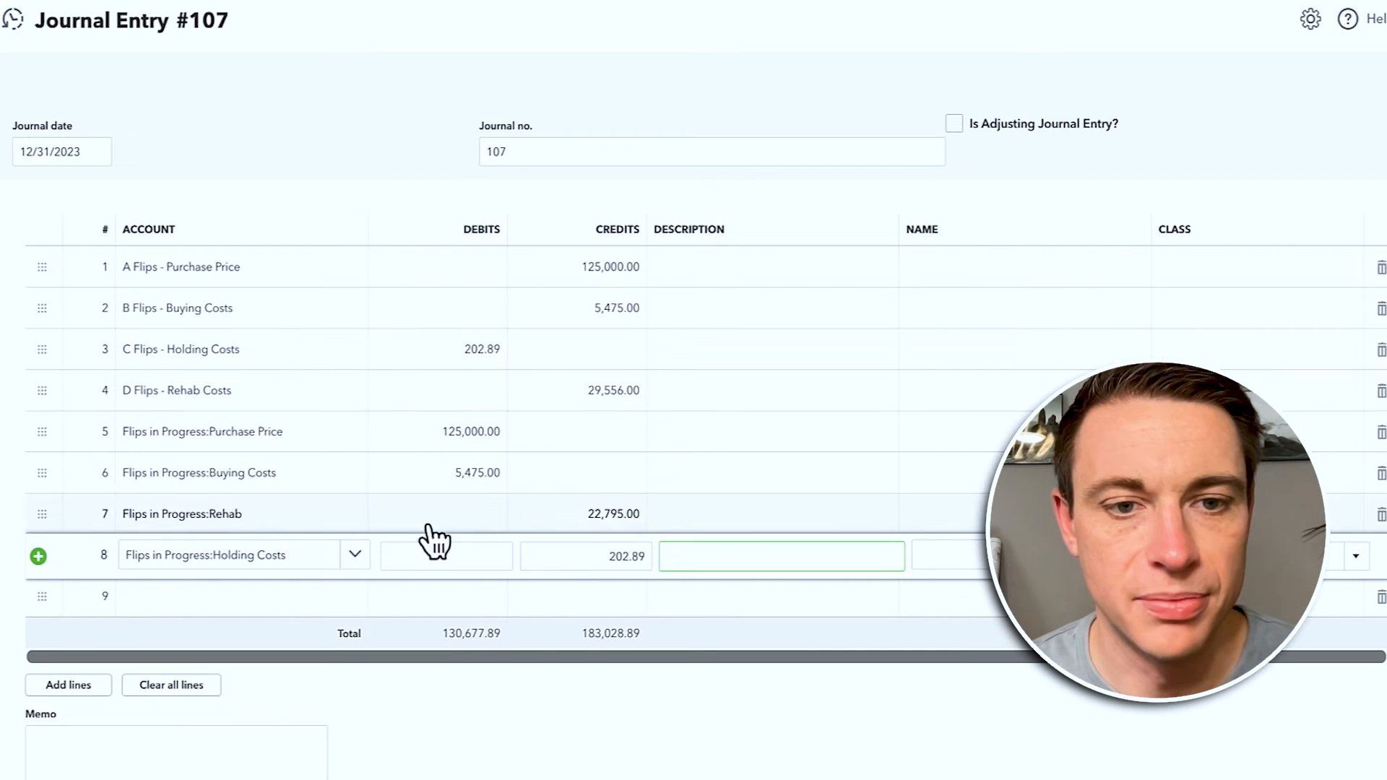
# Step: Make the Rehab line a 29,556.00 debit and save the entry balanced at 160,233.89
pyautogui.click(619, 515)
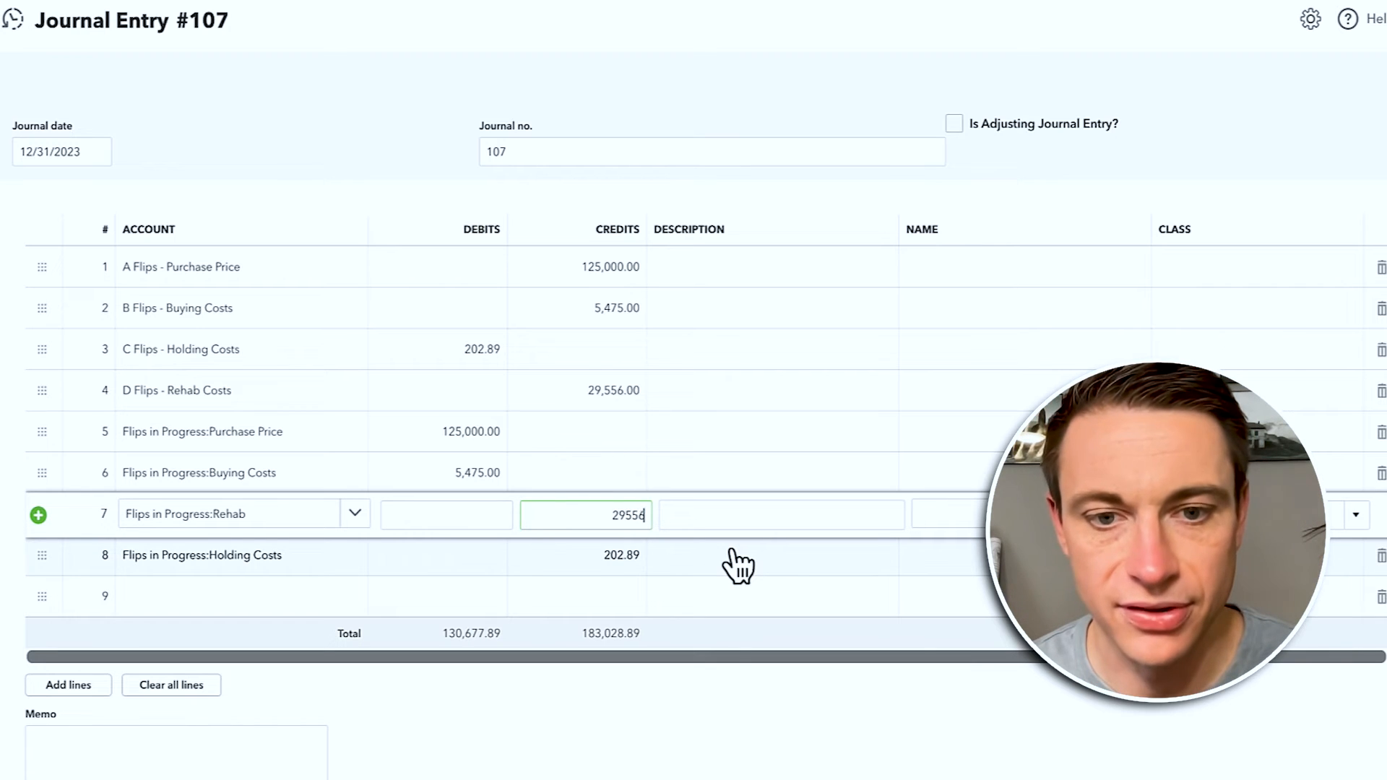
pyautogui.press('Tab')
pyautogui.click(502, 514)
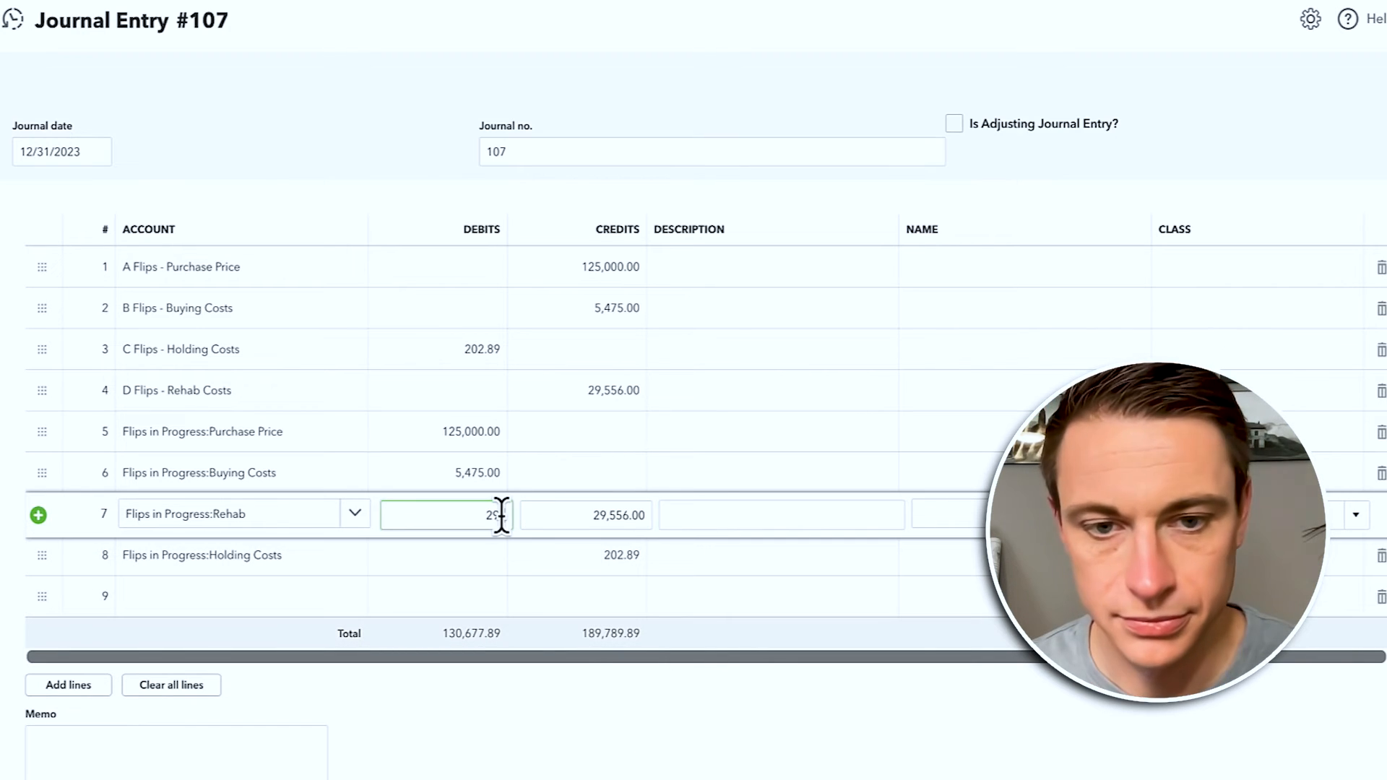
pyautogui.click(539, 692)
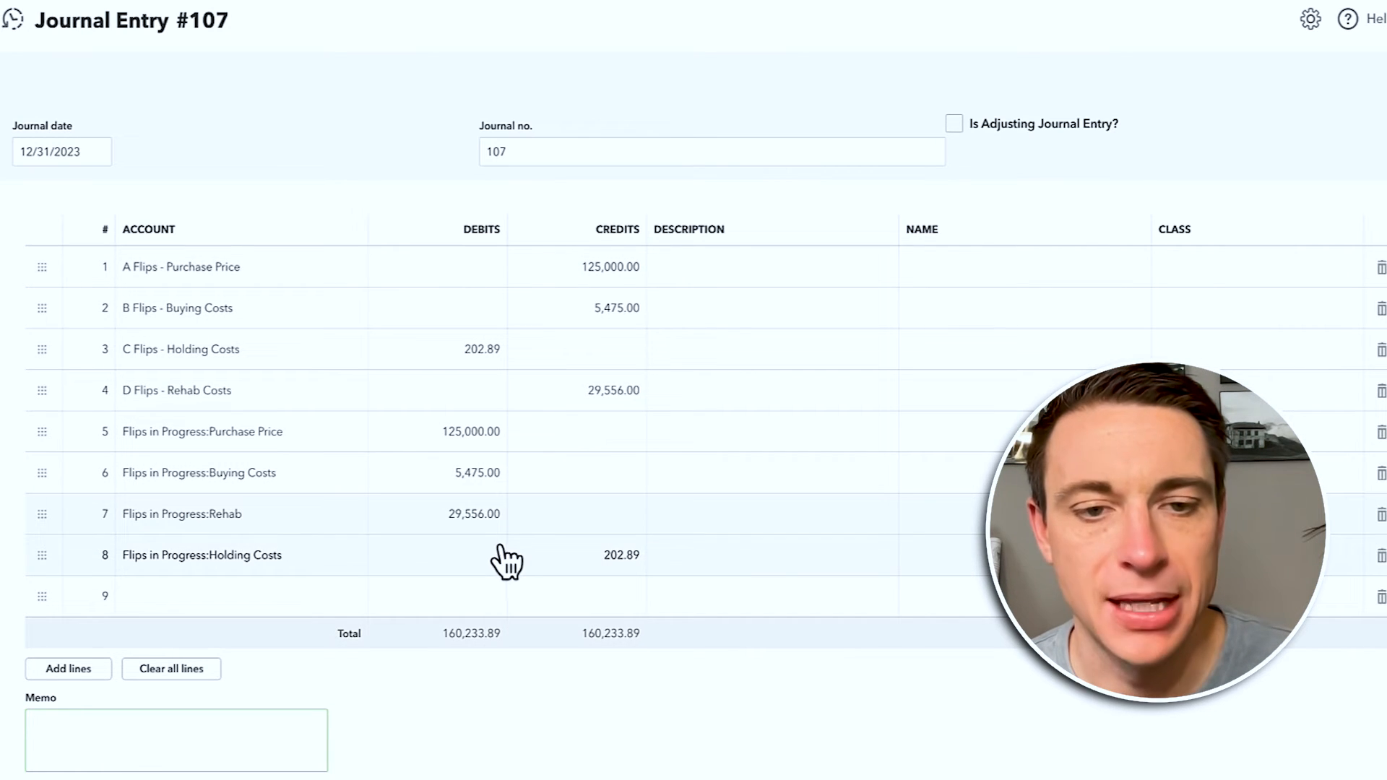
pyautogui.hotkey('ctrl', 'alt', 's')
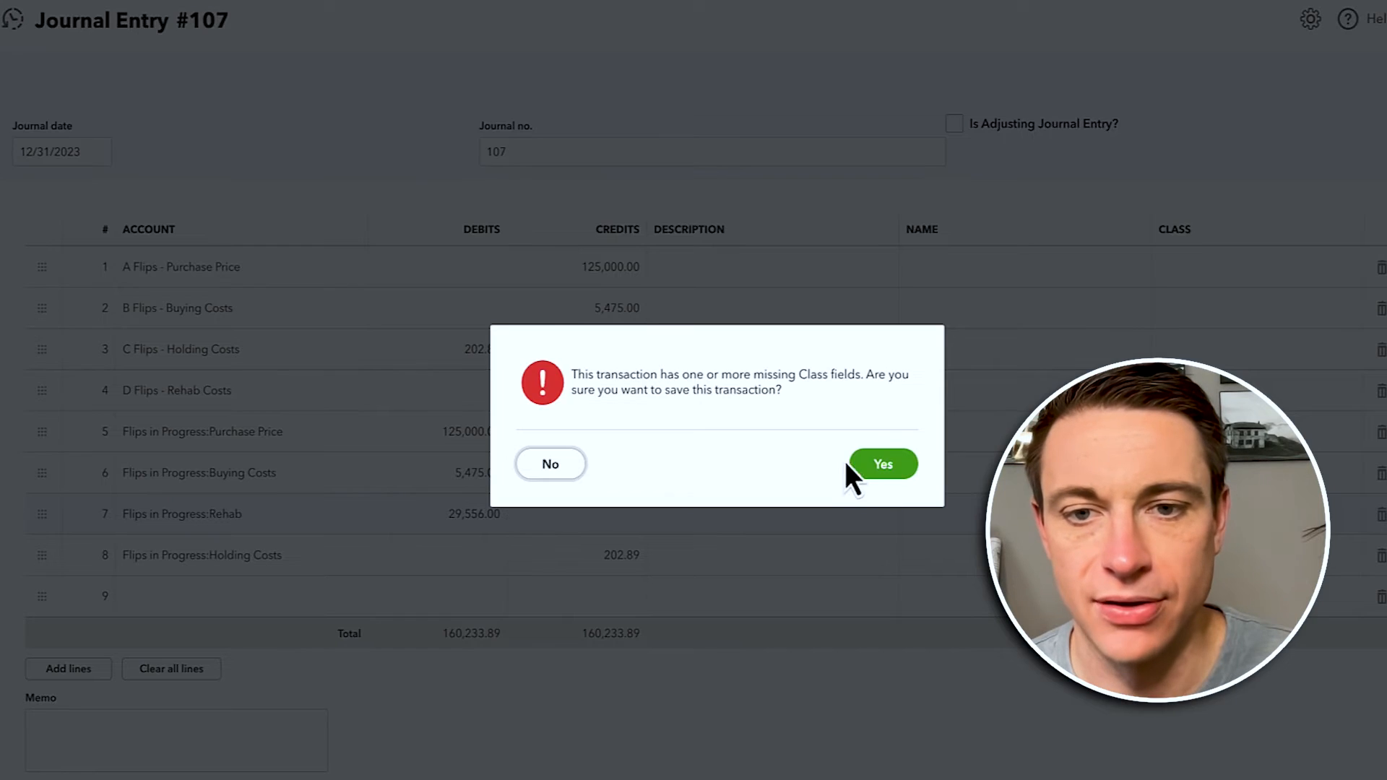
# Step: Dismiss the missing-class warning, then save Journal Entry 107 without classes
pyautogui.click(553, 466)
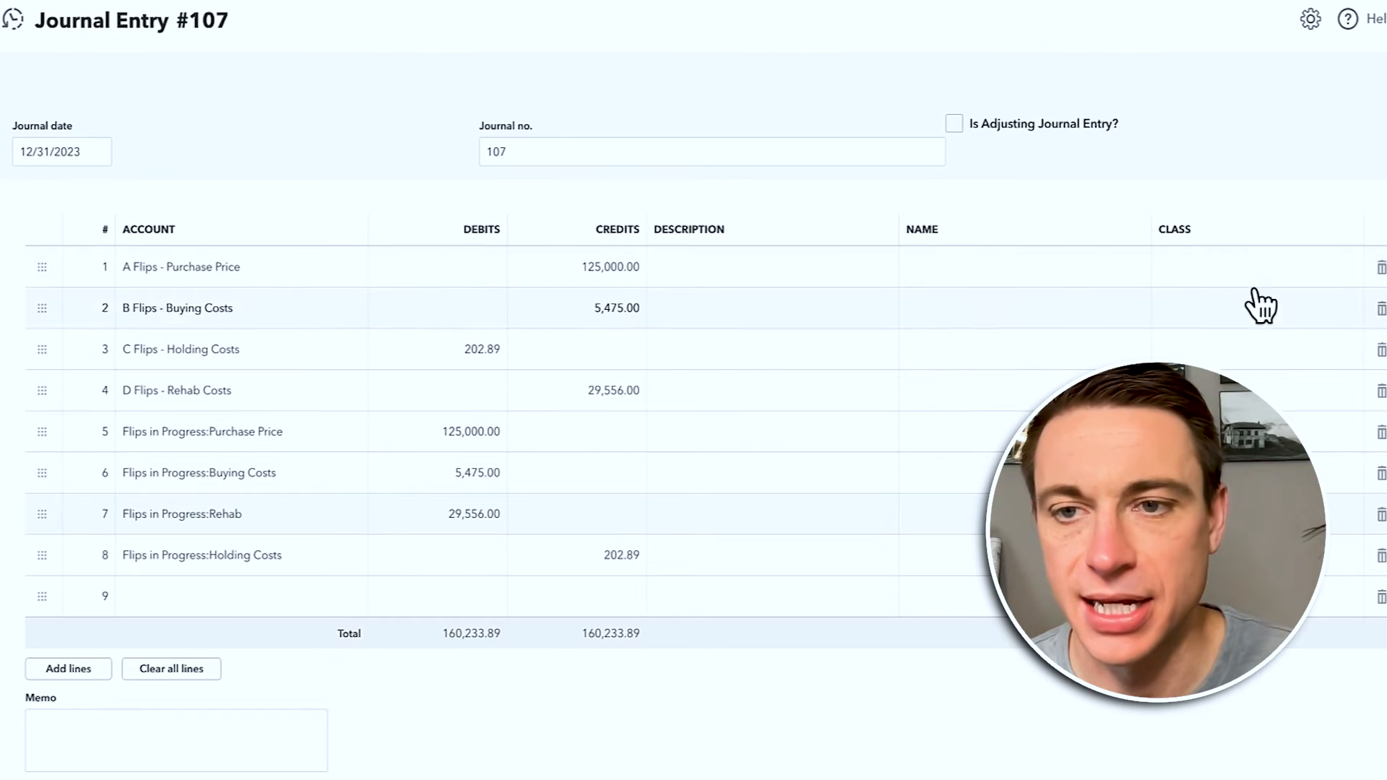
pyautogui.hotkey('ctrl', 'alt', 's')
pyautogui.click(883, 464)
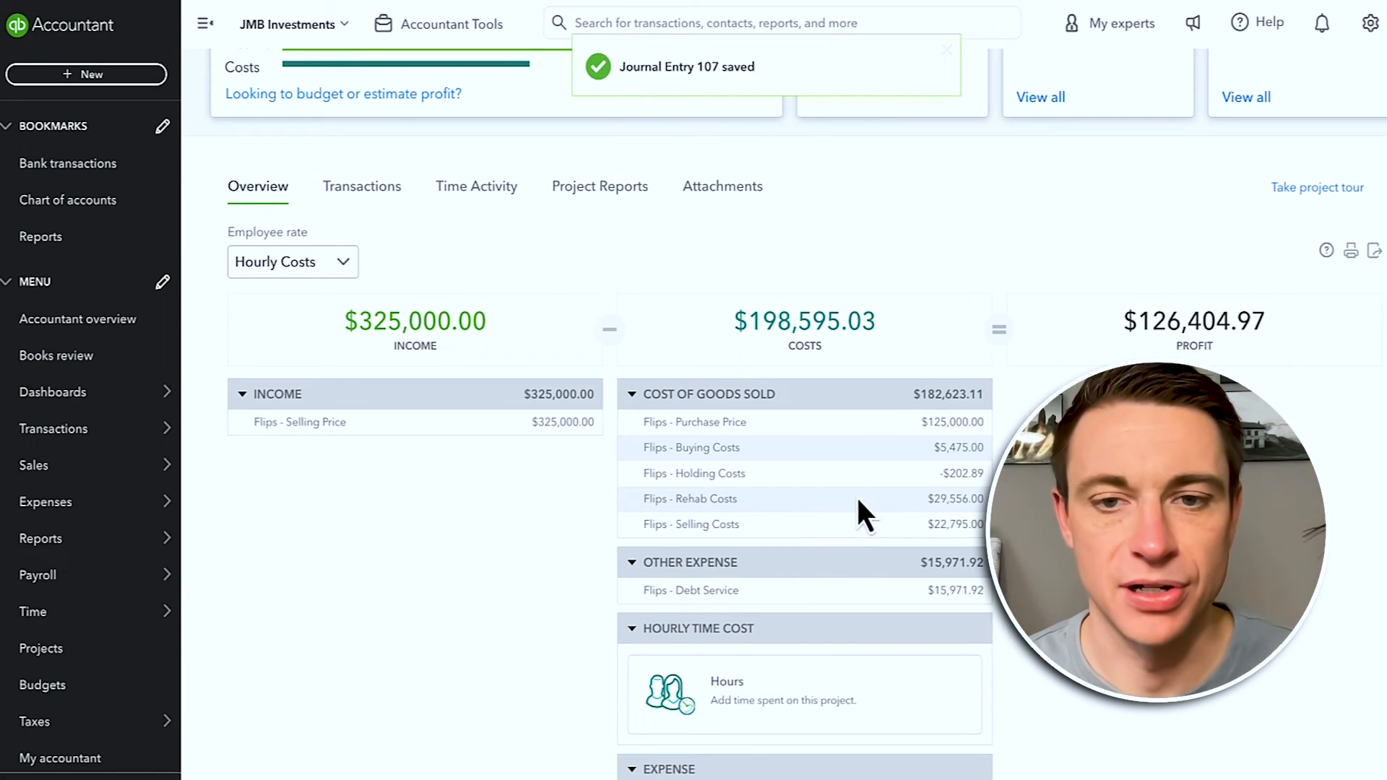
pyautogui.scroll(3, 470, 451)
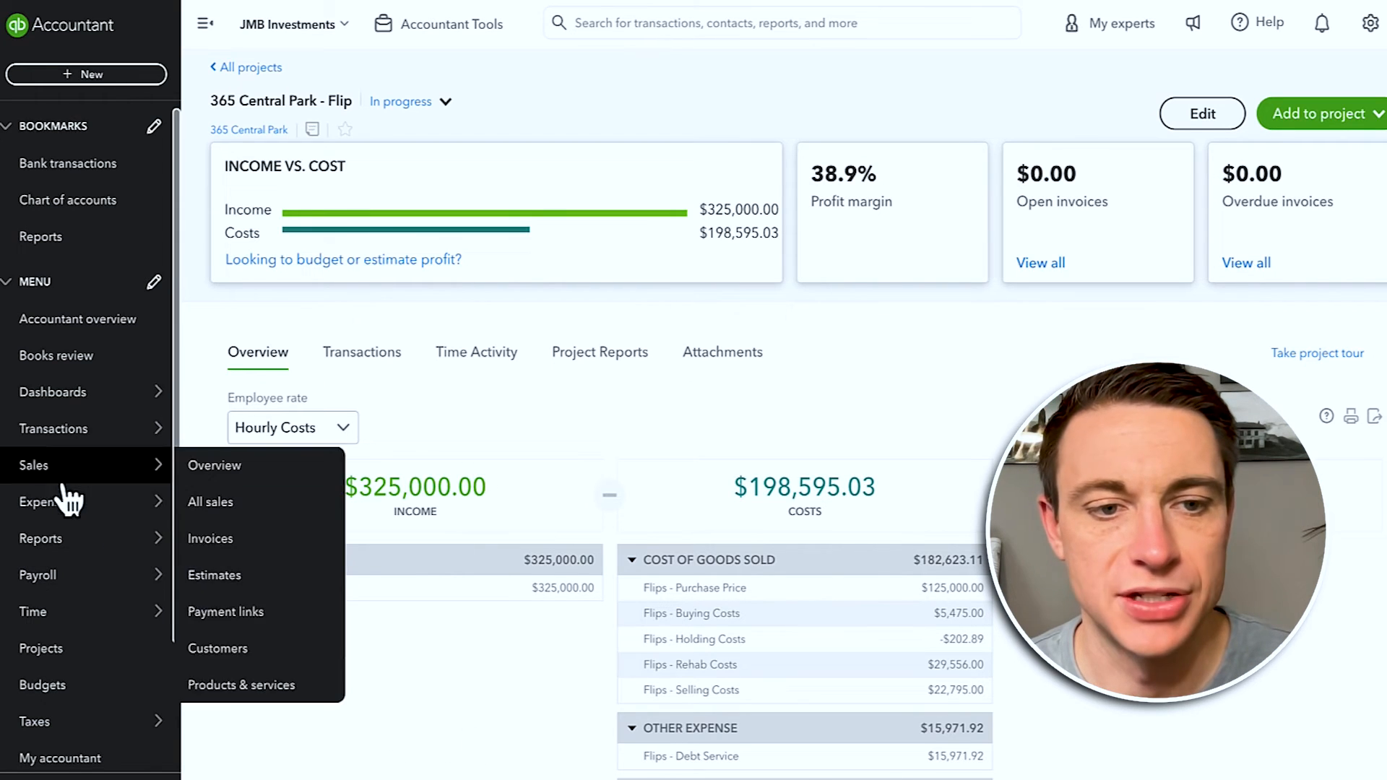
# Step: Run the Balance Sheet for 01/01/2023–12/31/2023, review Flips in Progress, and return to Reports
pyautogui.moveTo(185, 567)
pyautogui.click(202, 539)
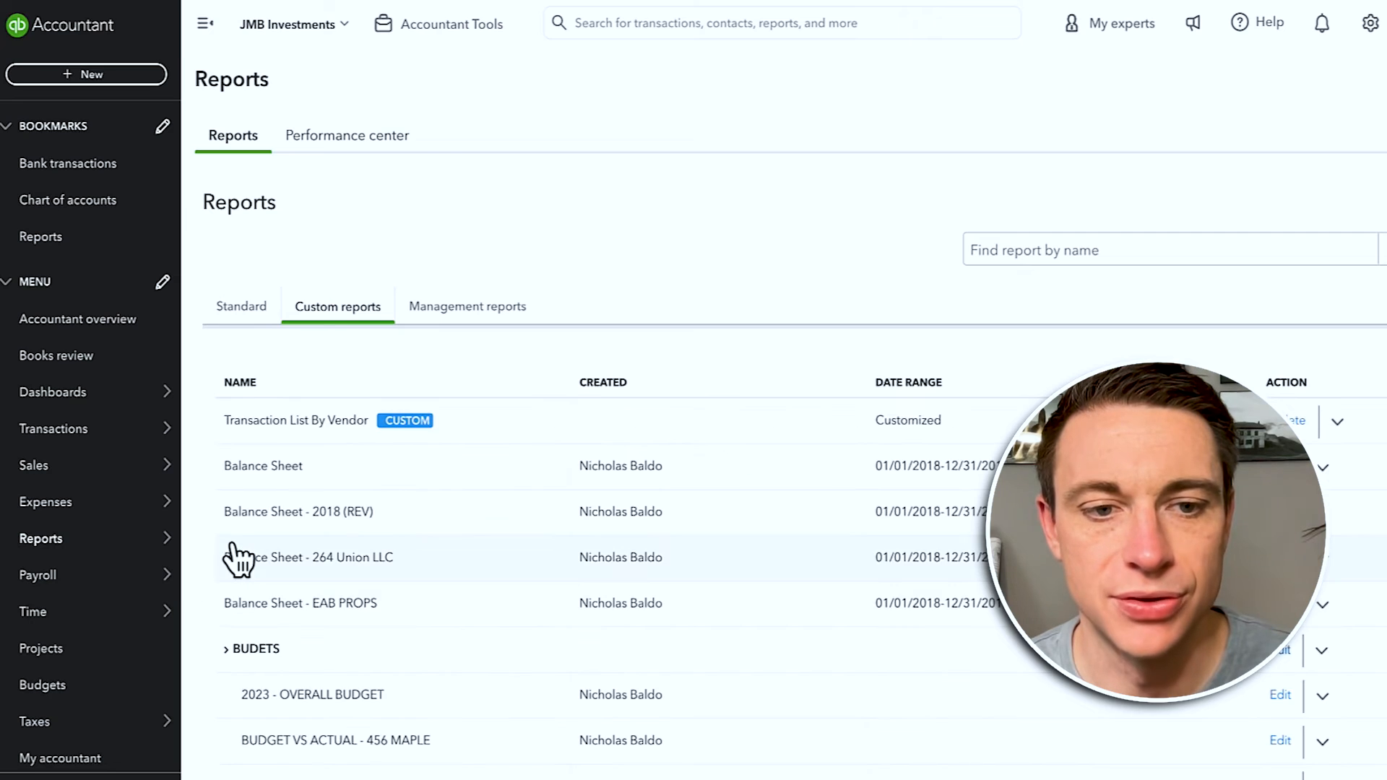
pyautogui.click(254, 468)
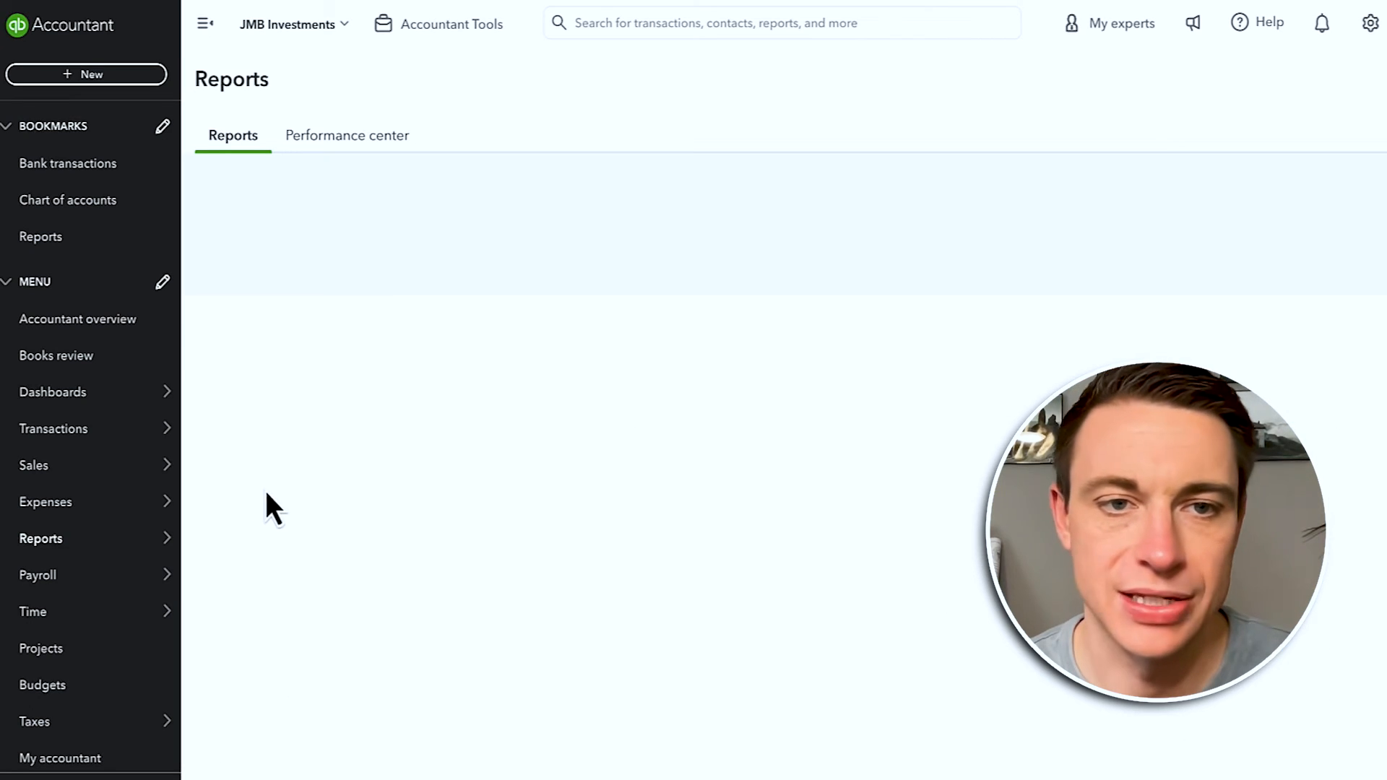
pyautogui.click(464, 272)
pyautogui.write('1')
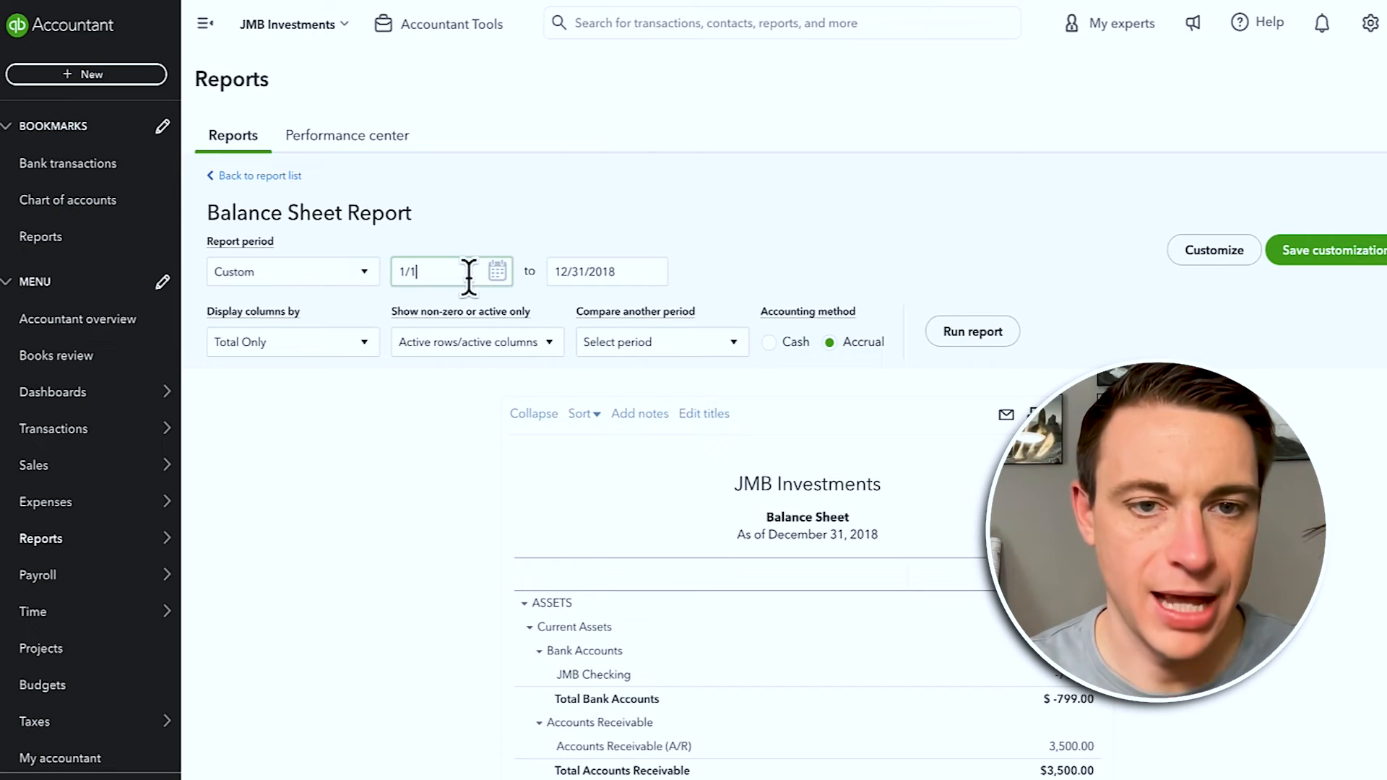
pyautogui.write('/01/')
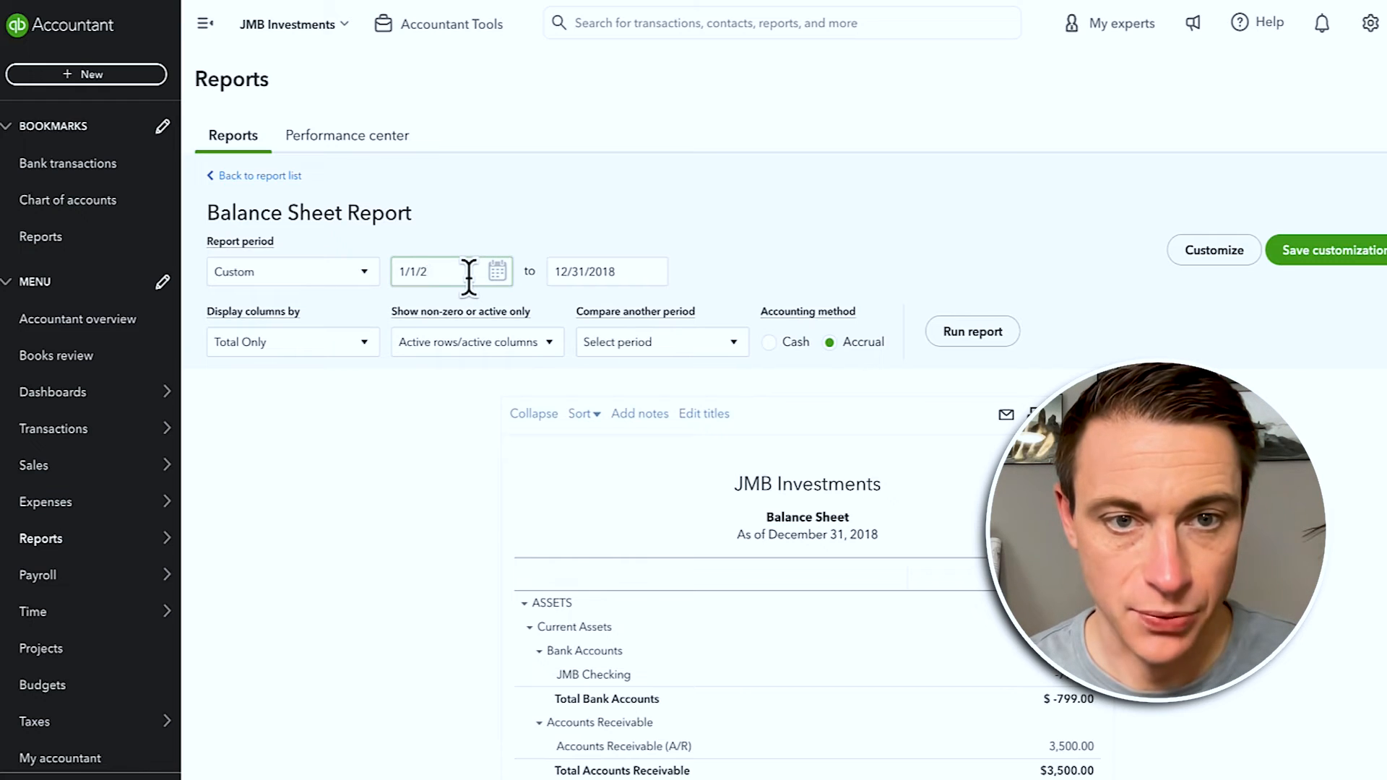
pyautogui.write('2023')
pyautogui.press('Tab')
pyautogui.write('12/31/2023')
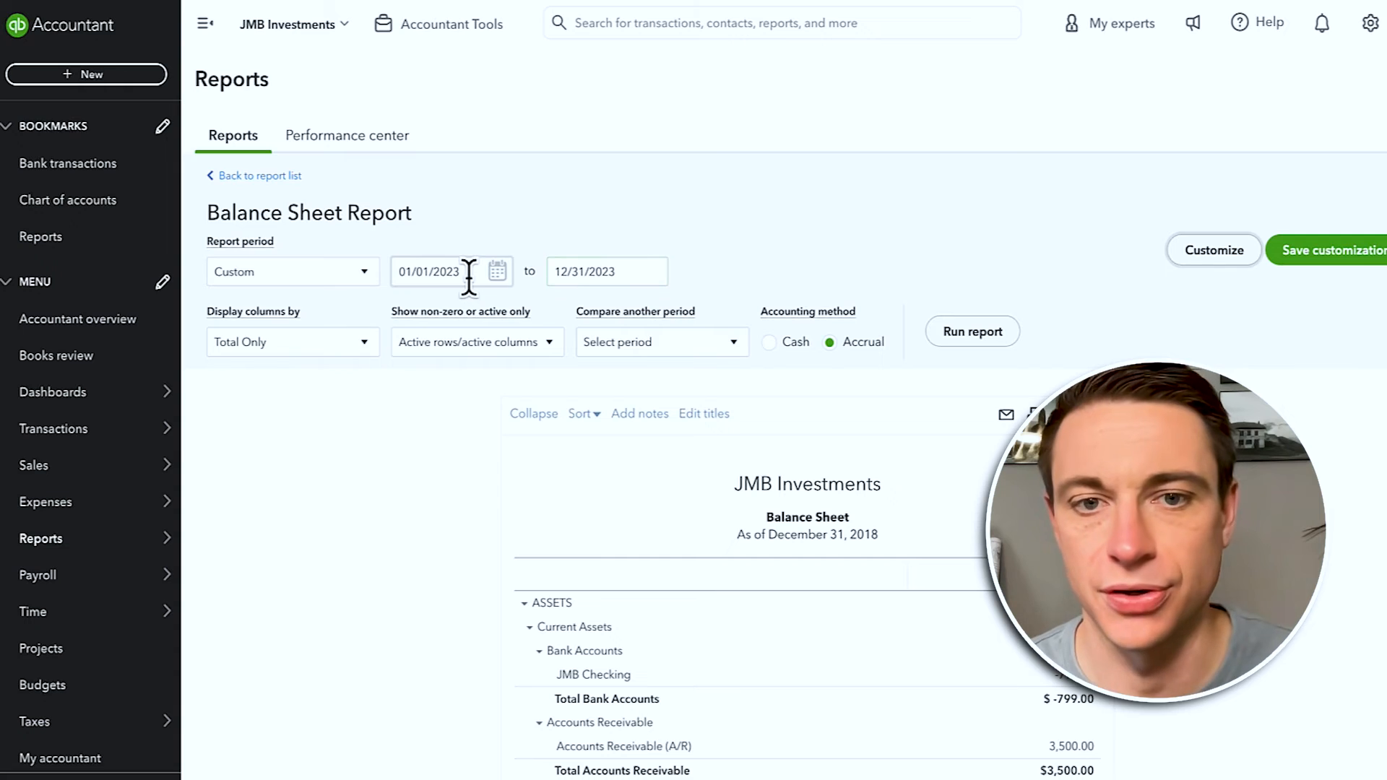
pyautogui.click(973, 333)
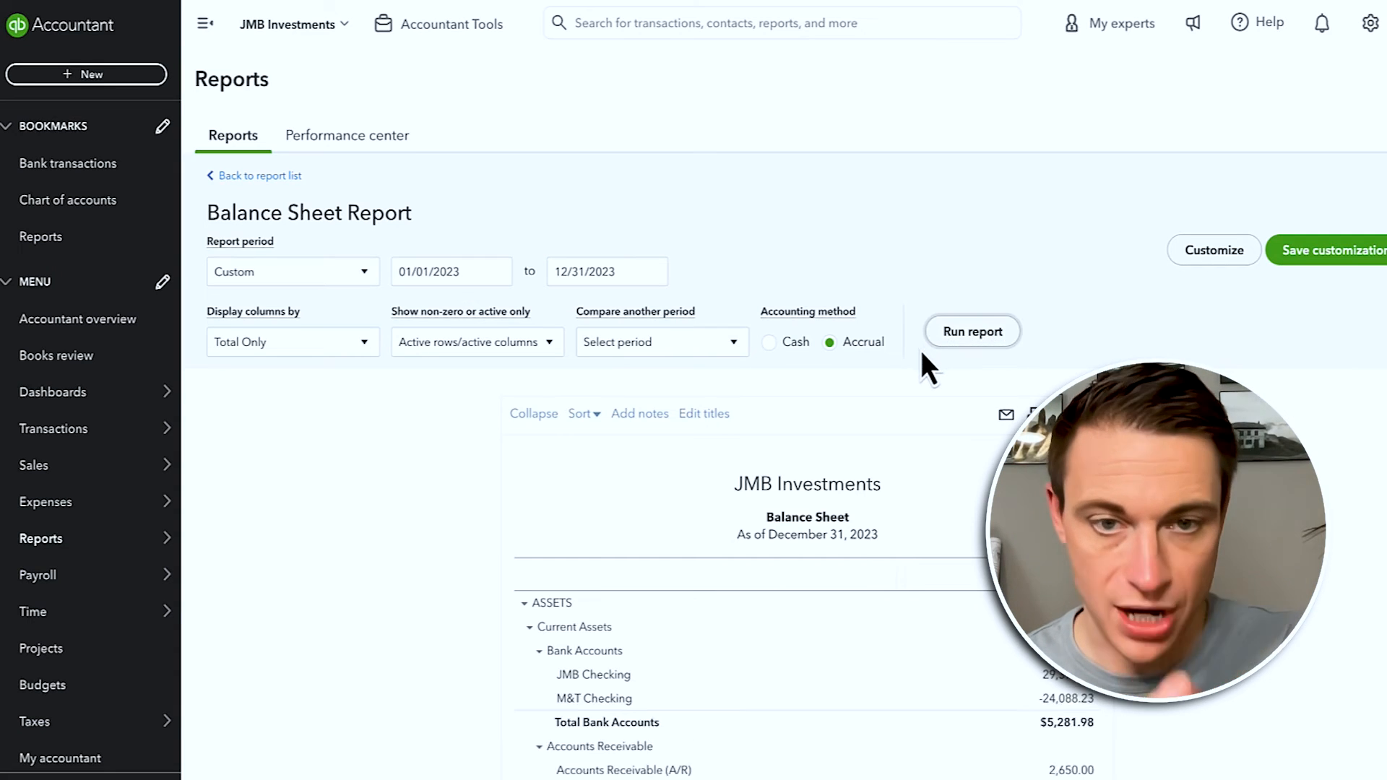
pyautogui.scroll(-3, 922, 348)
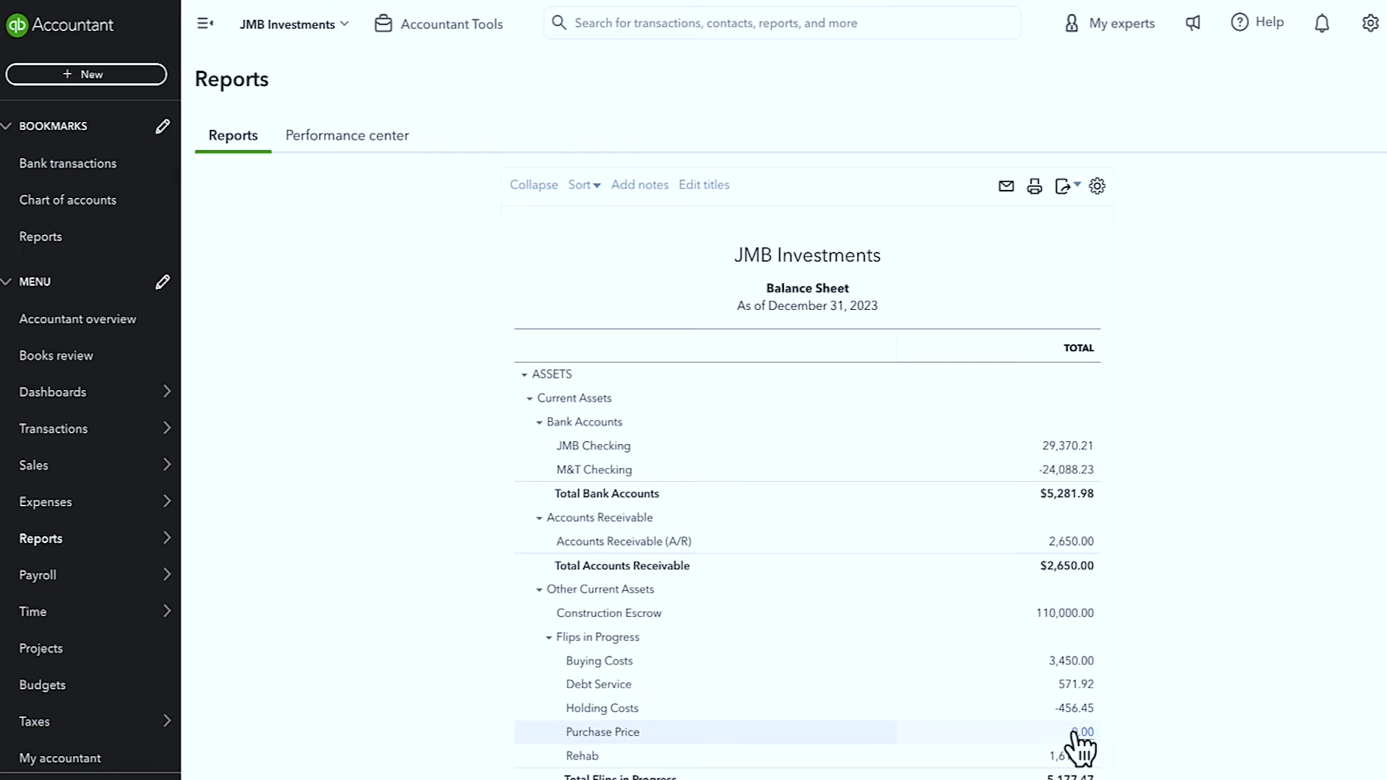
pyautogui.scroll(3, 1011, 705)
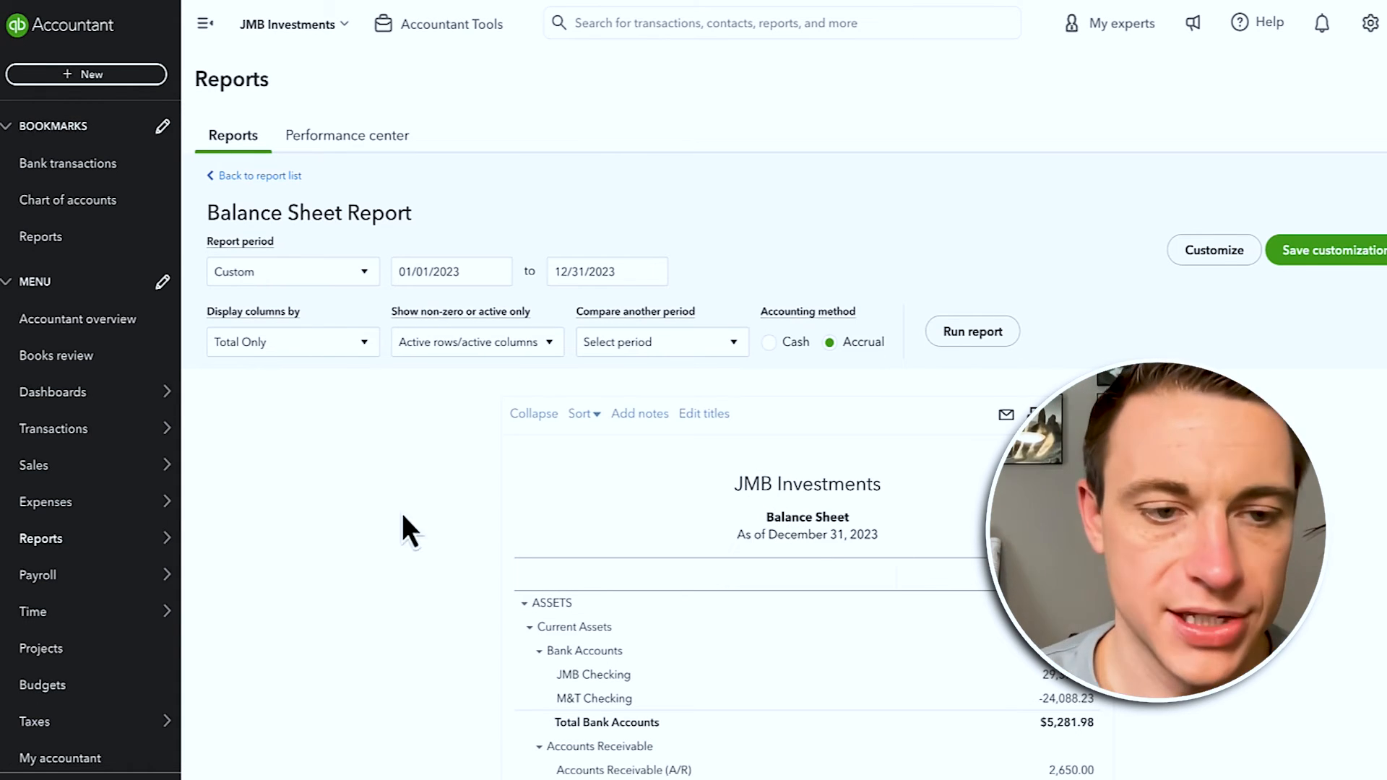
pyautogui.moveTo(22, 549)
pyautogui.click(216, 540)
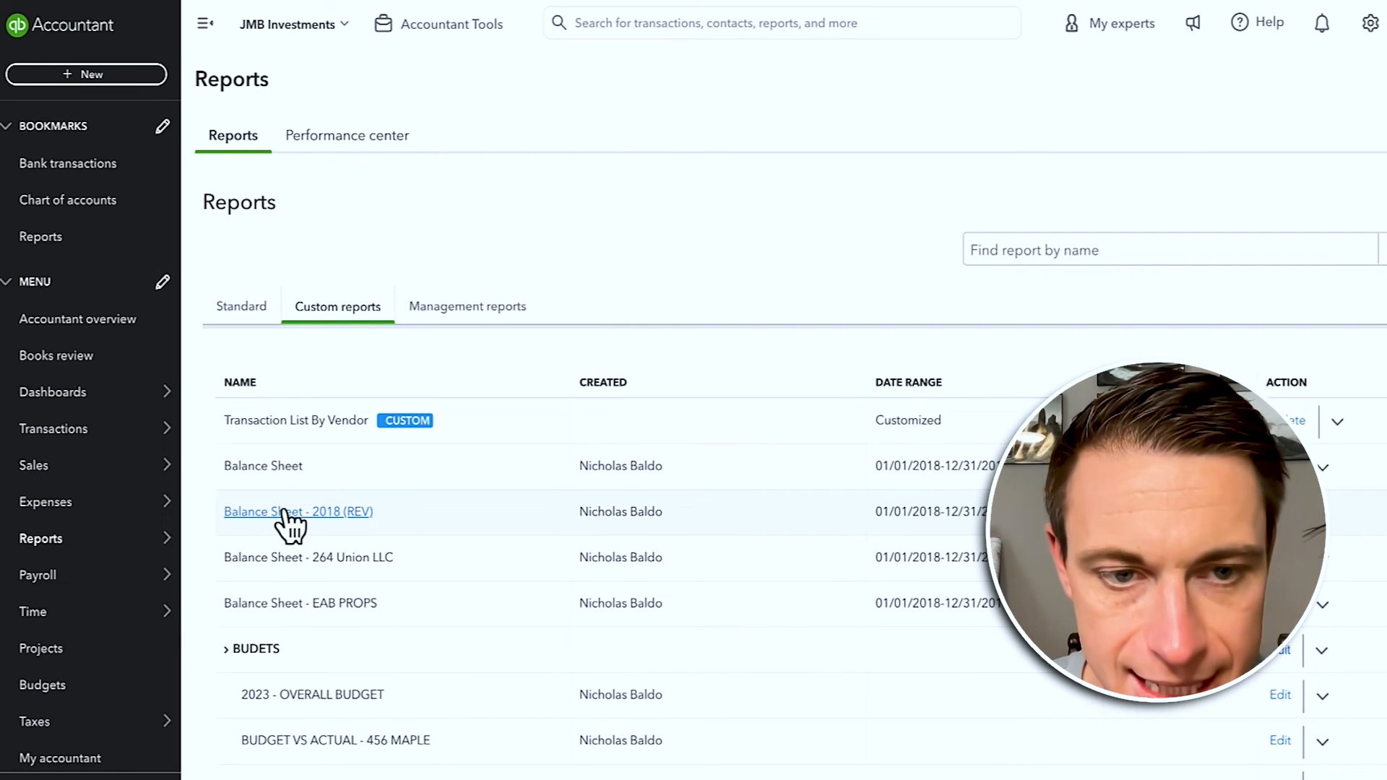
# Step: Open Balance Sheet - 2018 (REV) and collapse the sidebar for a full-width view
pyautogui.click(284, 514)
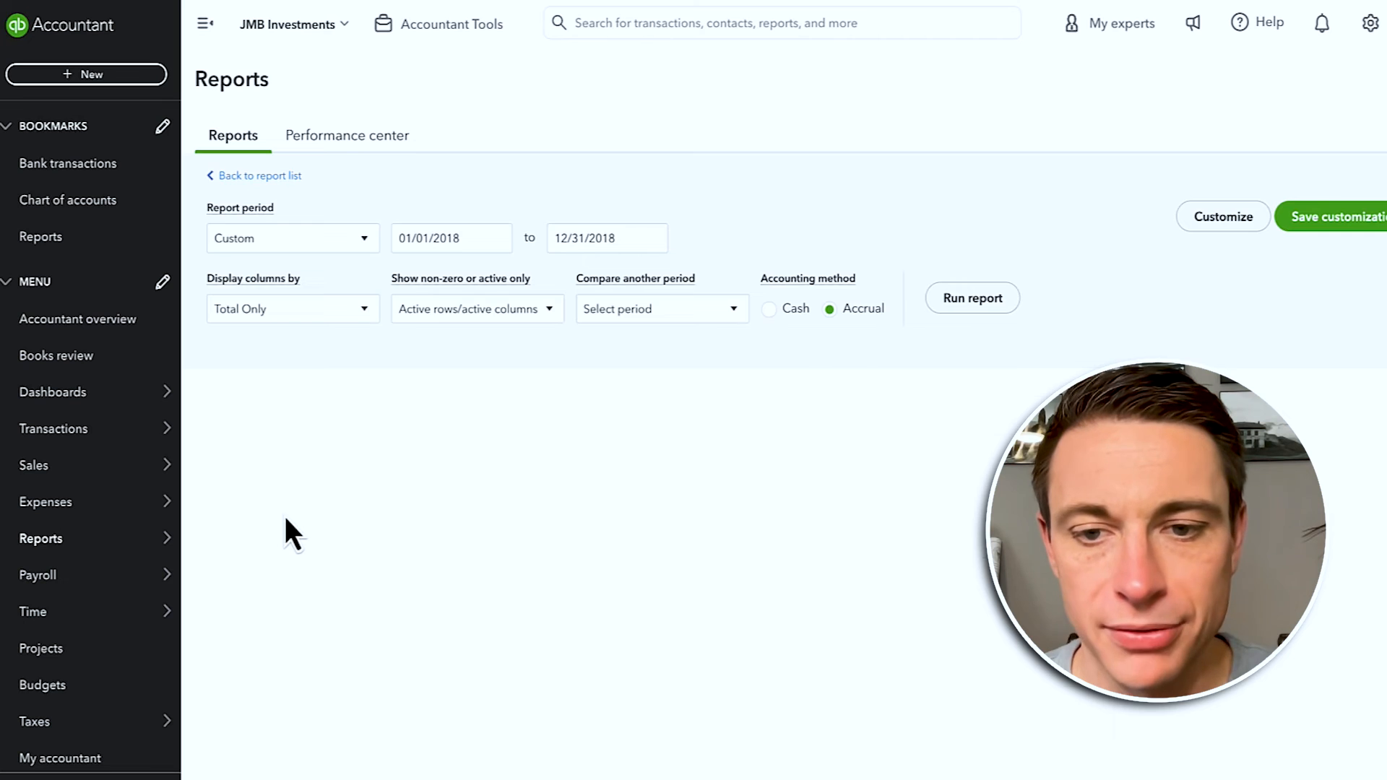
pyautogui.click(205, 23)
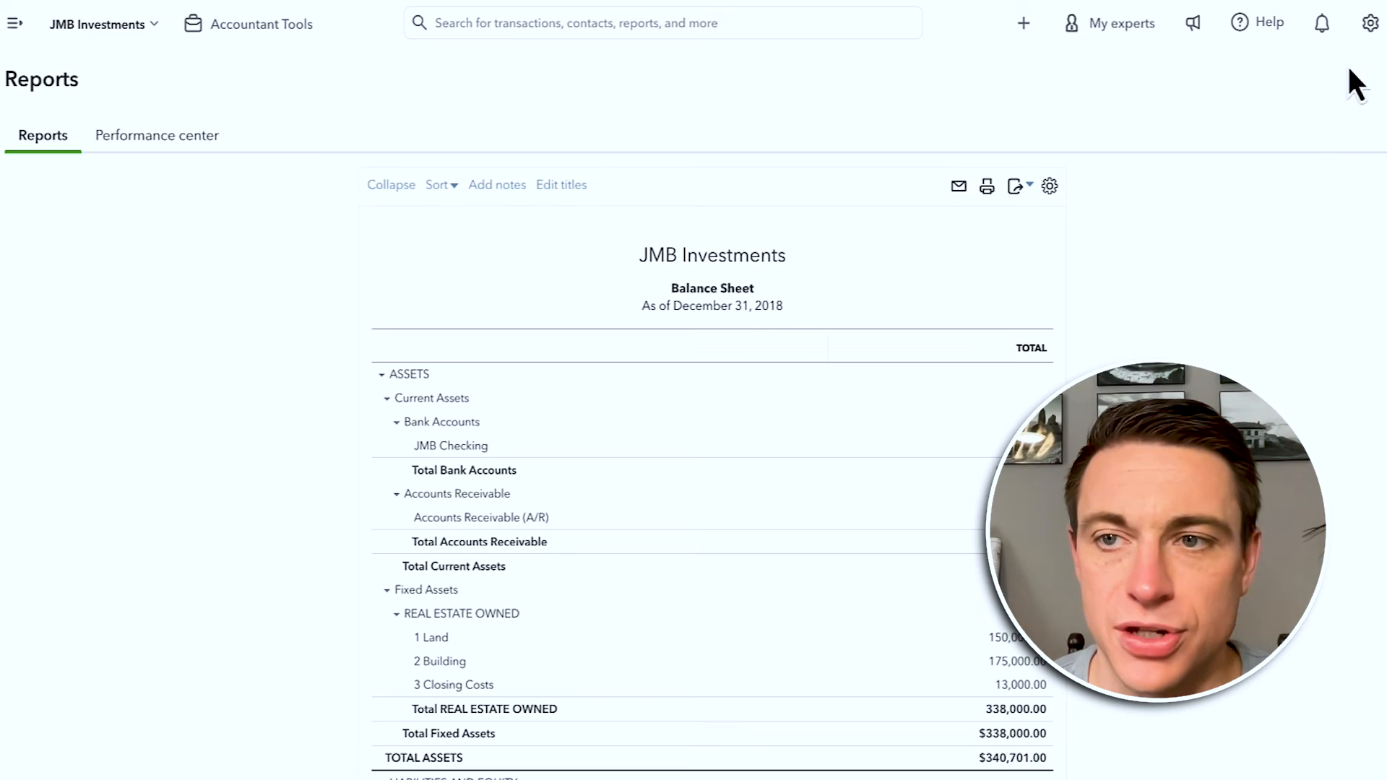
# Step: In Advanced settings, enable Track locations with the label Business and save
pyautogui.click(1369, 27)
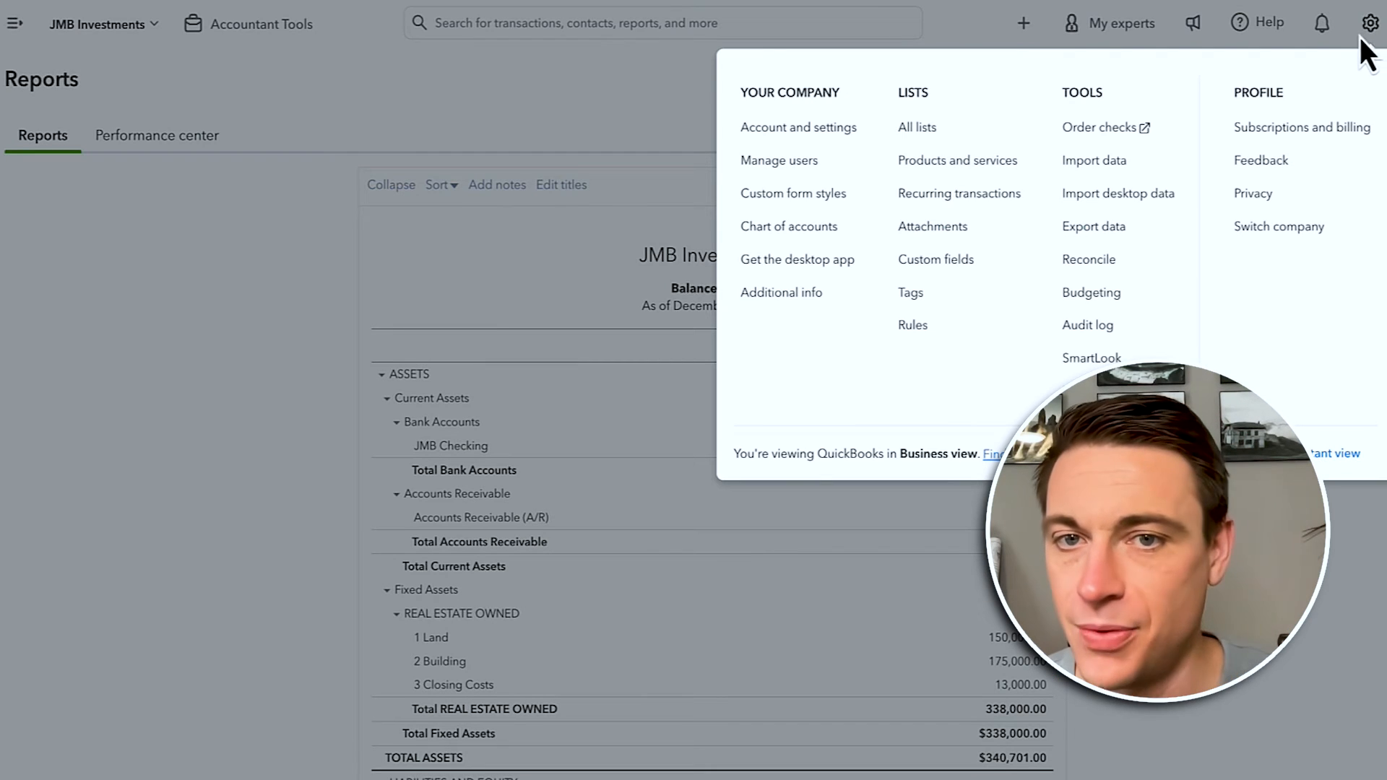
pyautogui.click(845, 132)
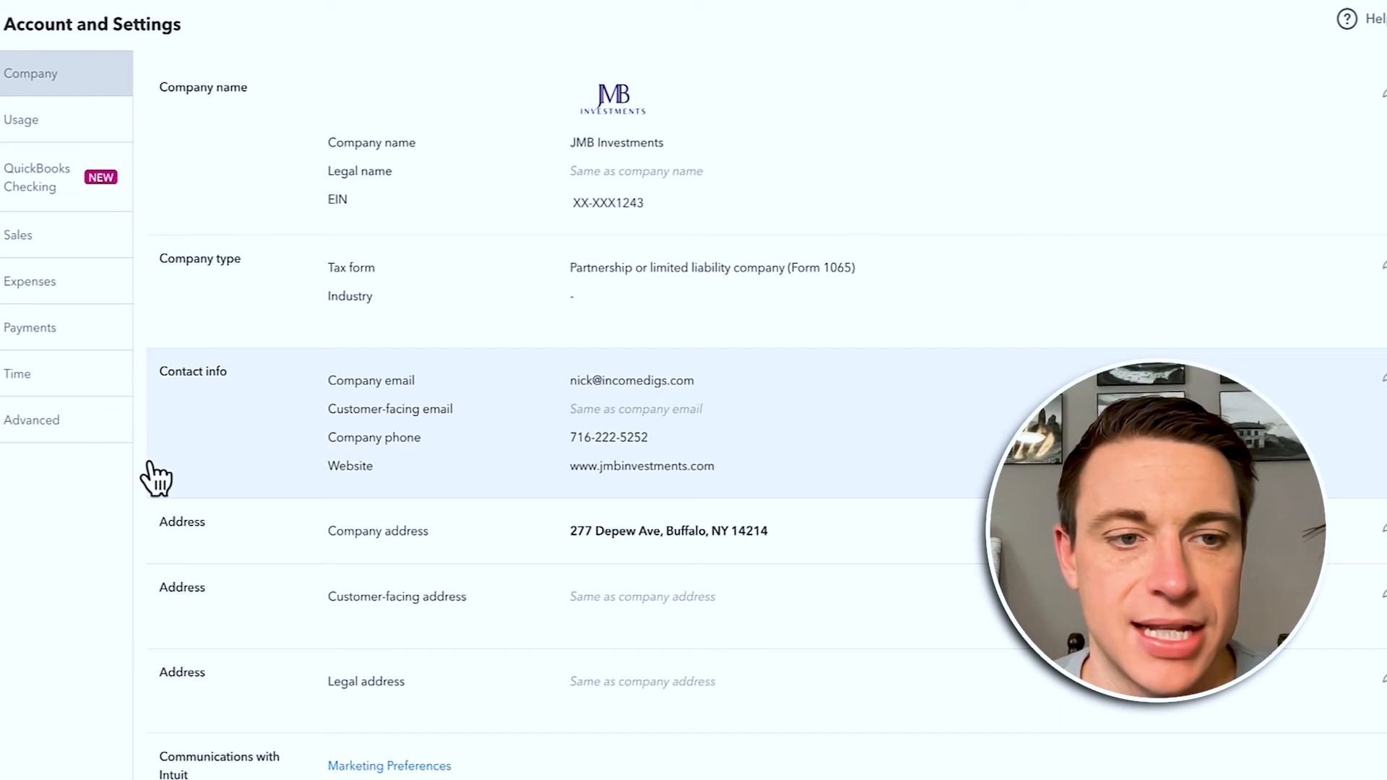
pyautogui.click(31, 426)
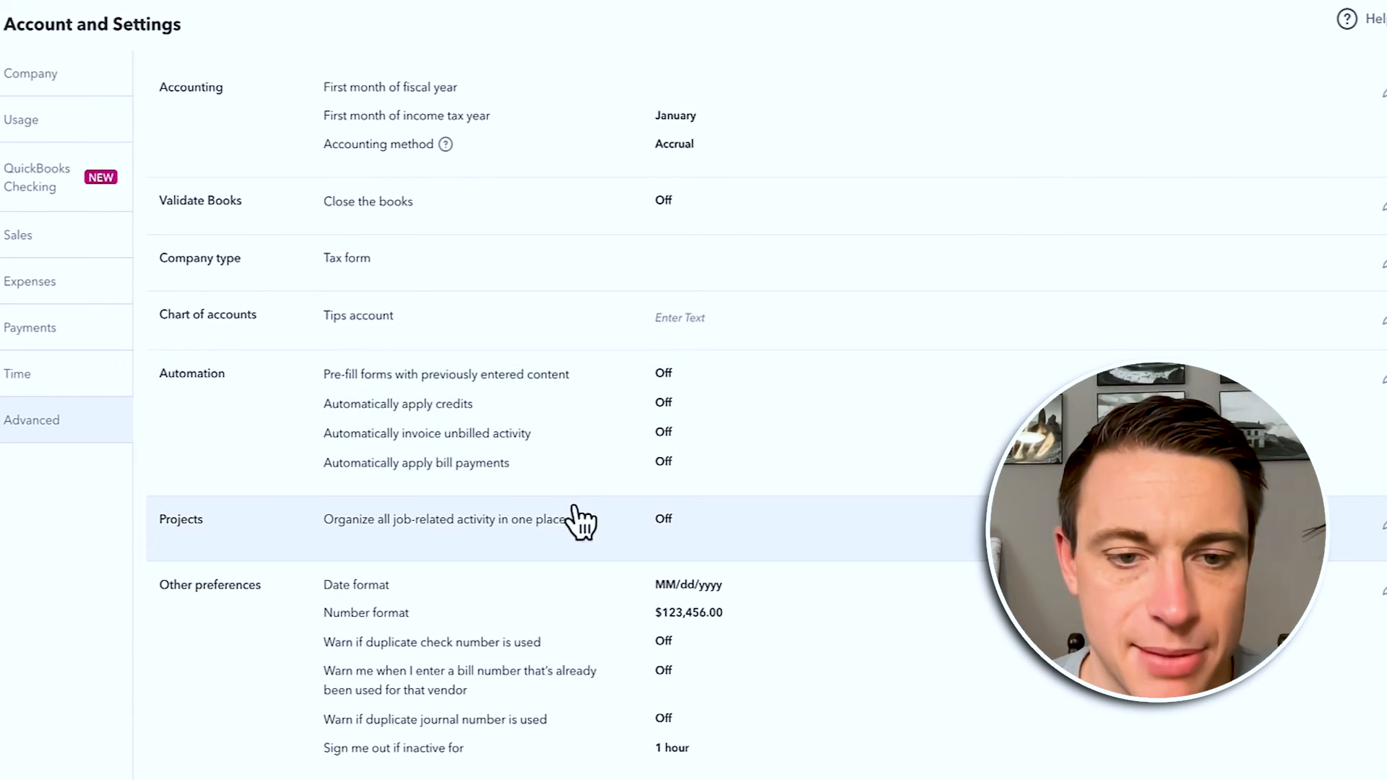
pyautogui.scroll(-1, 574, 508)
pyautogui.click(518, 468)
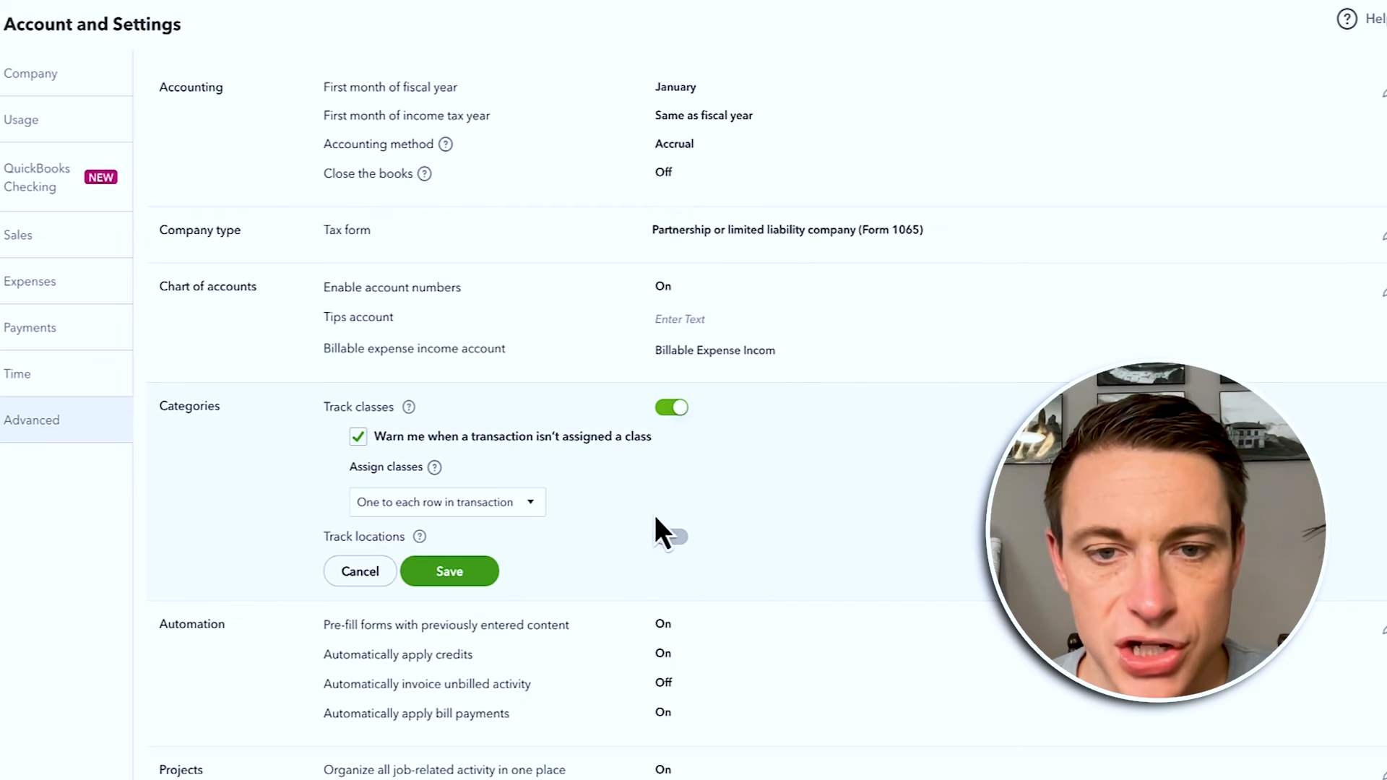
pyautogui.click(671, 537)
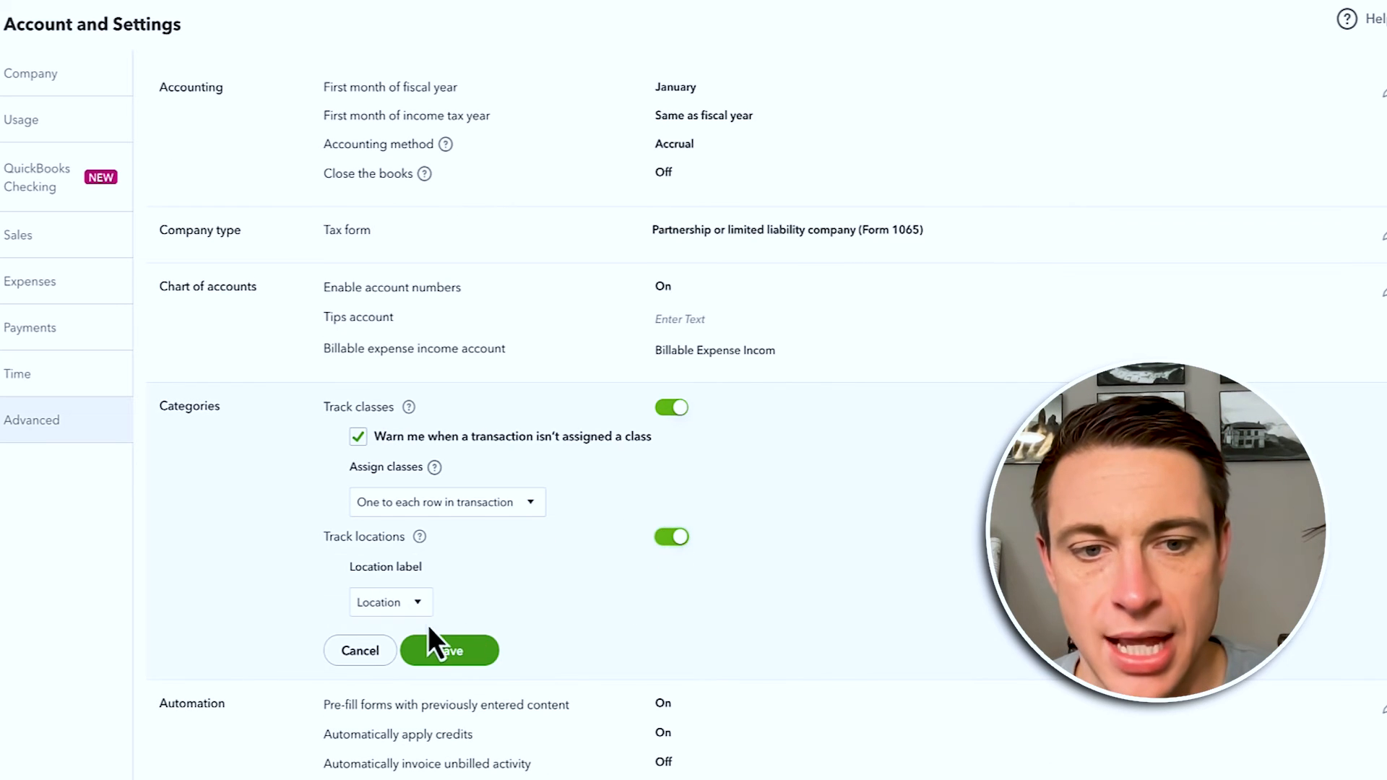
pyautogui.click(422, 605)
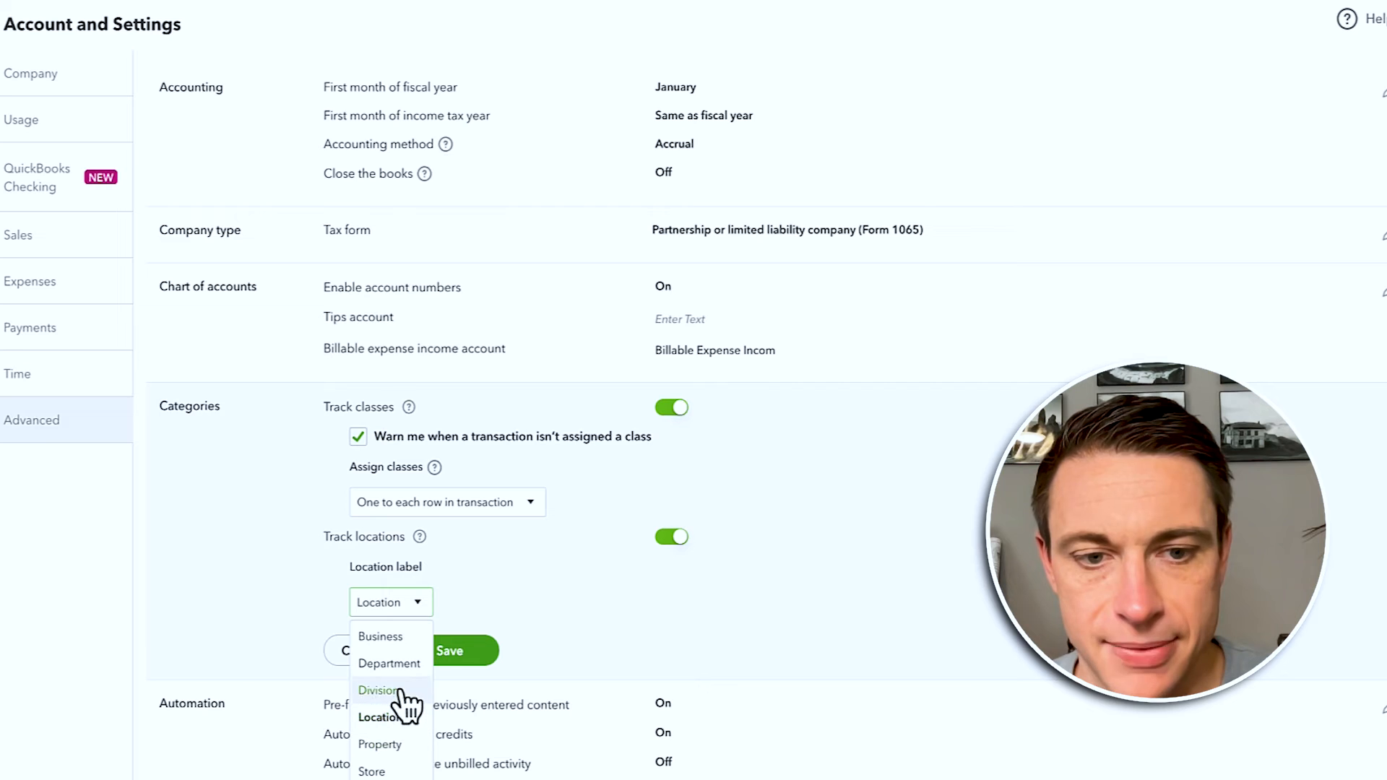
pyautogui.click(380, 637)
pyautogui.click(467, 650)
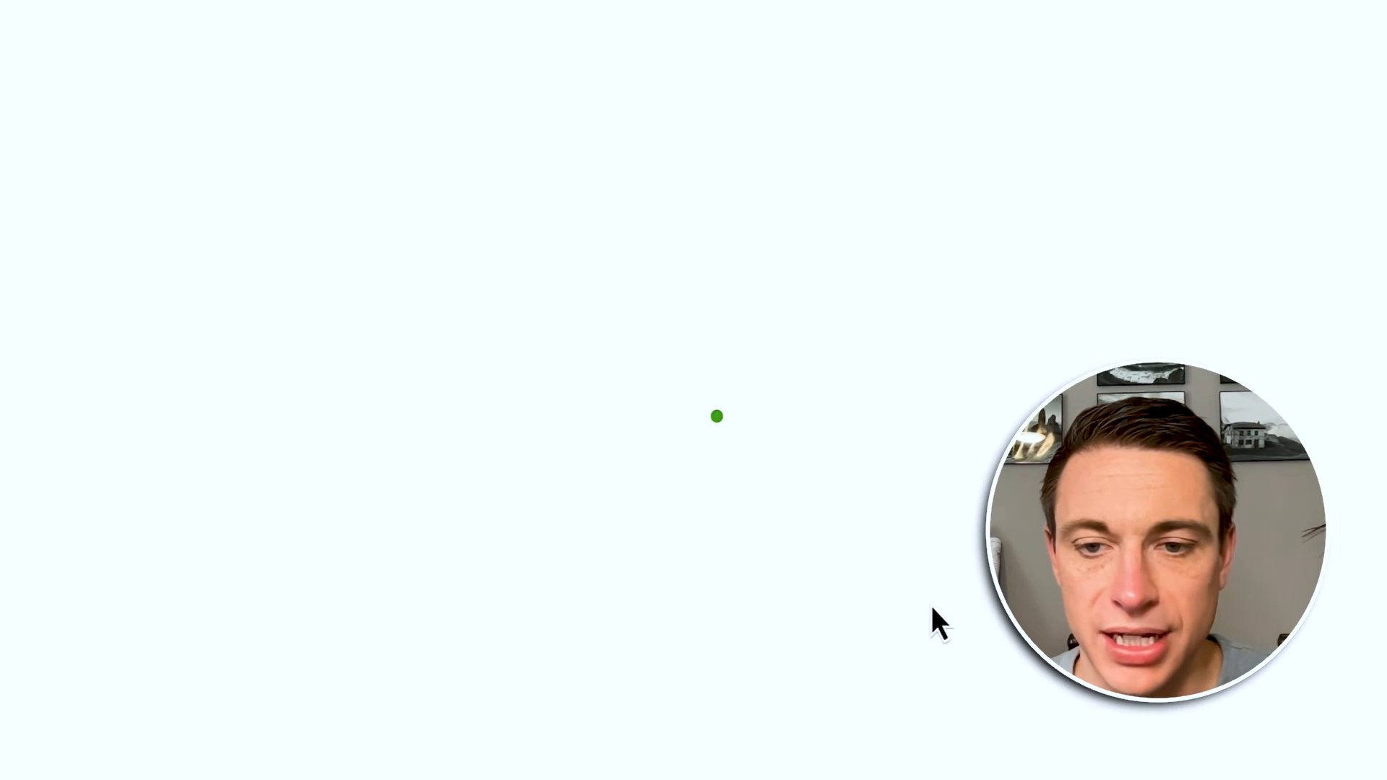
# Step: Re-save invoices 1038, 1035, 1036 and 1037 from the Transaction Report with JMB Investments location
pyautogui.click(937, 603)
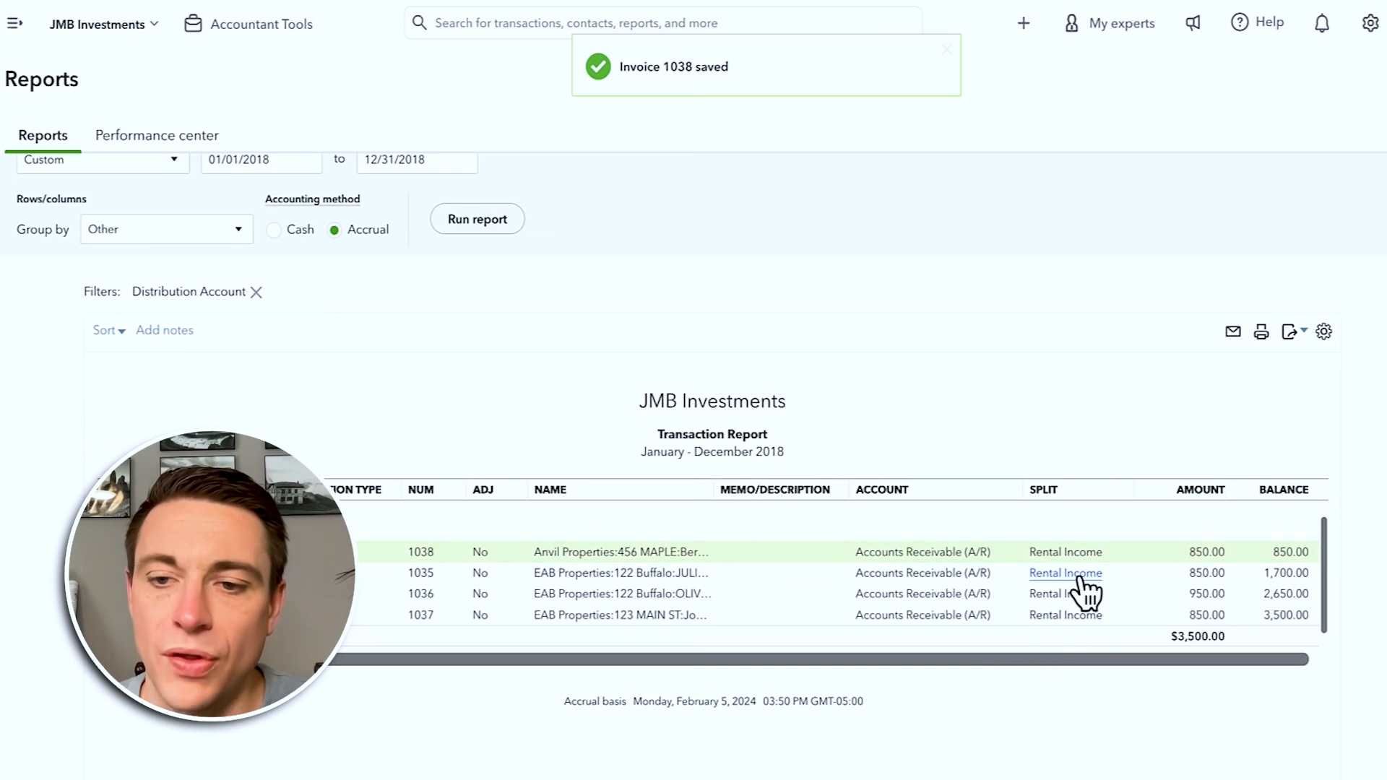
pyautogui.click(1077, 574)
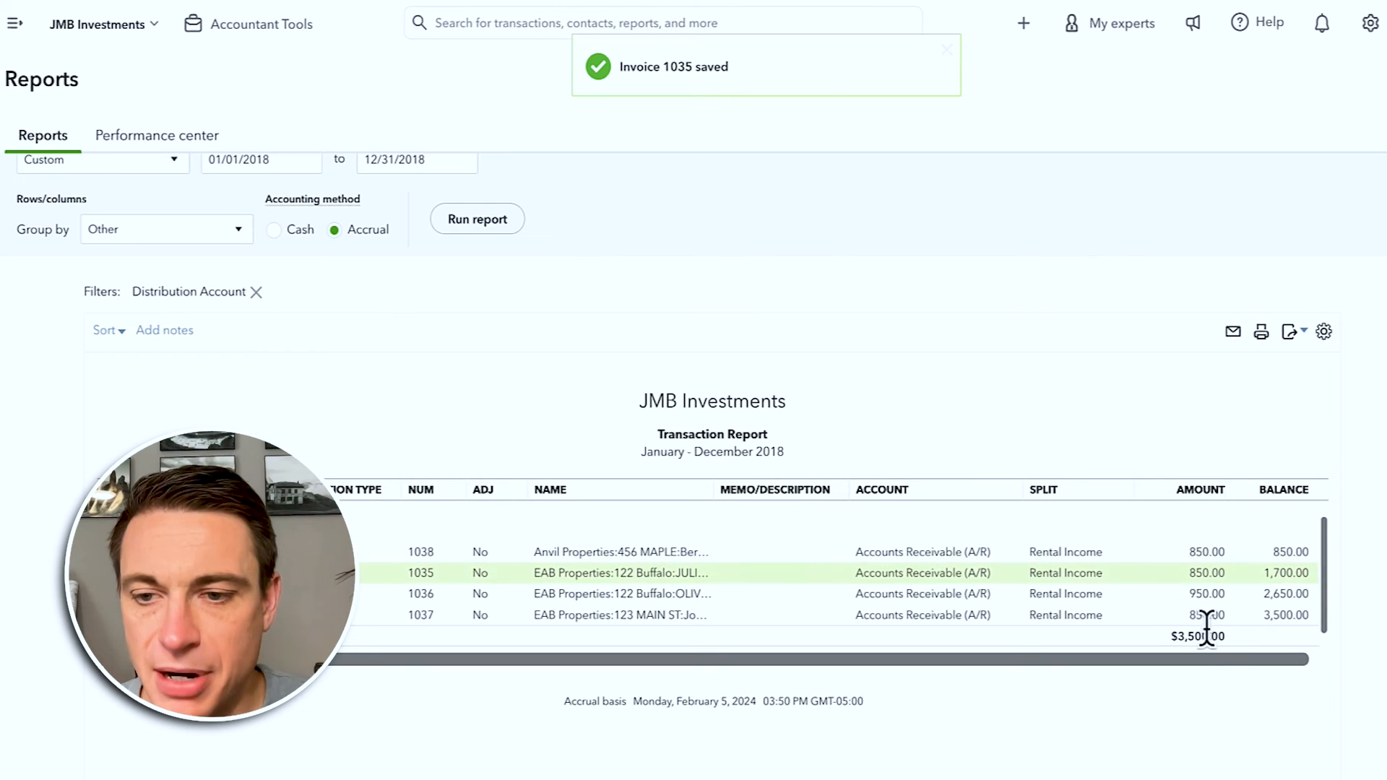
pyautogui.click(1211, 593)
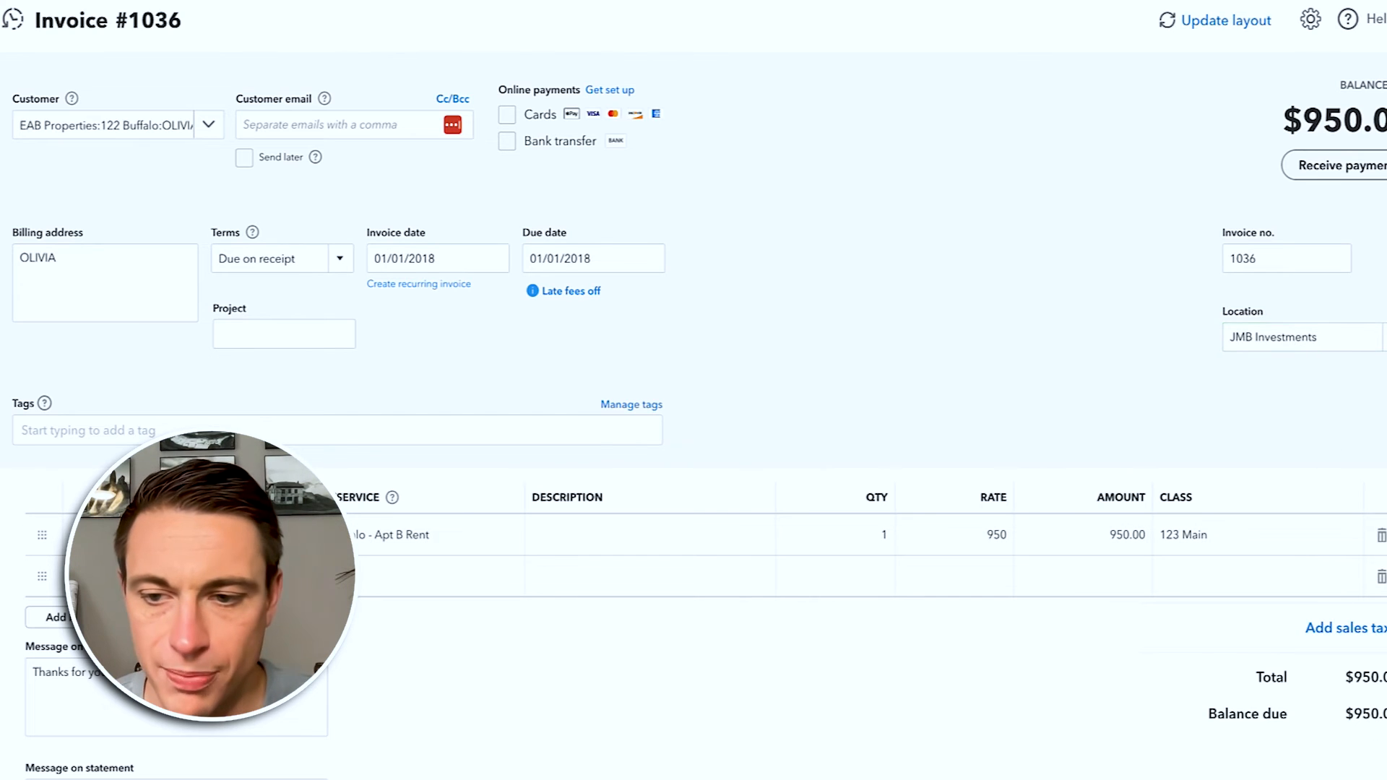
pyautogui.scroll(-2, 1202, 694)
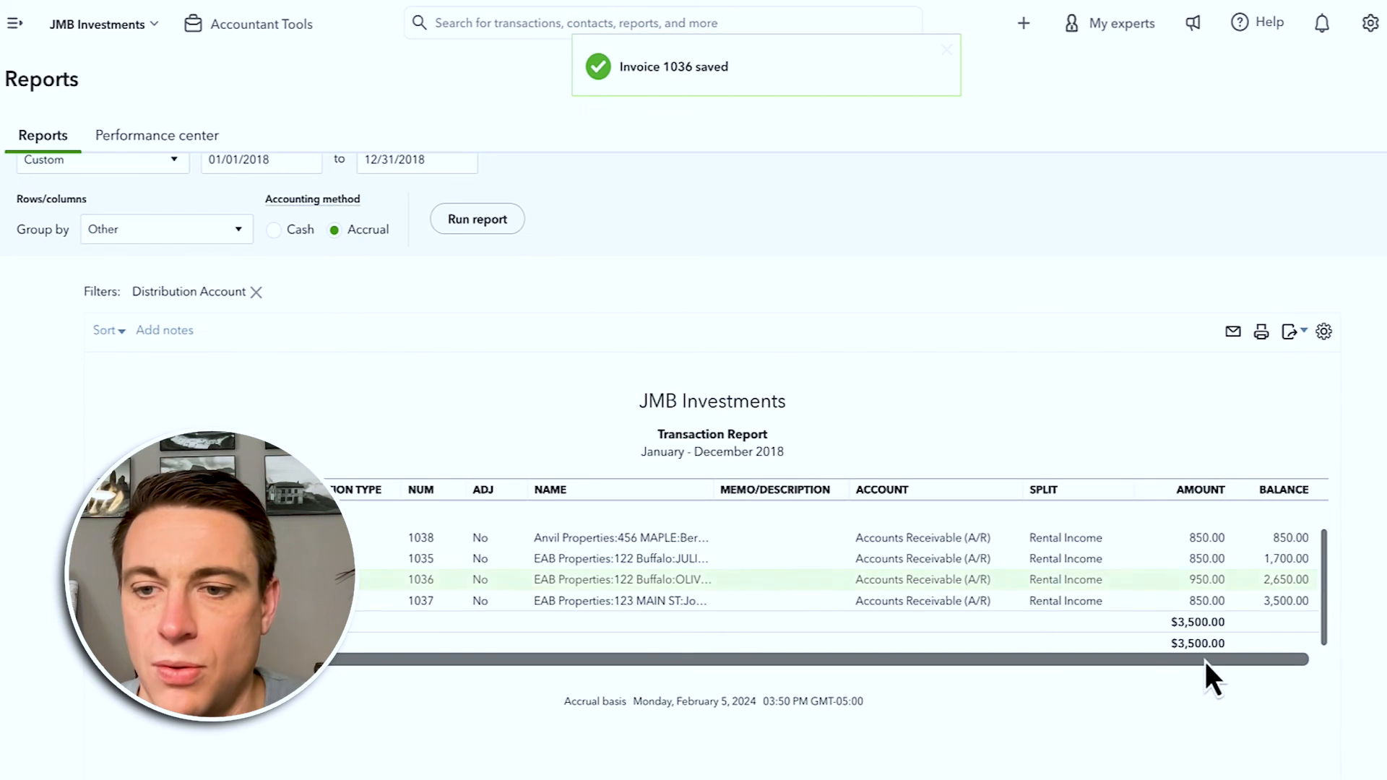
pyautogui.click(1208, 602)
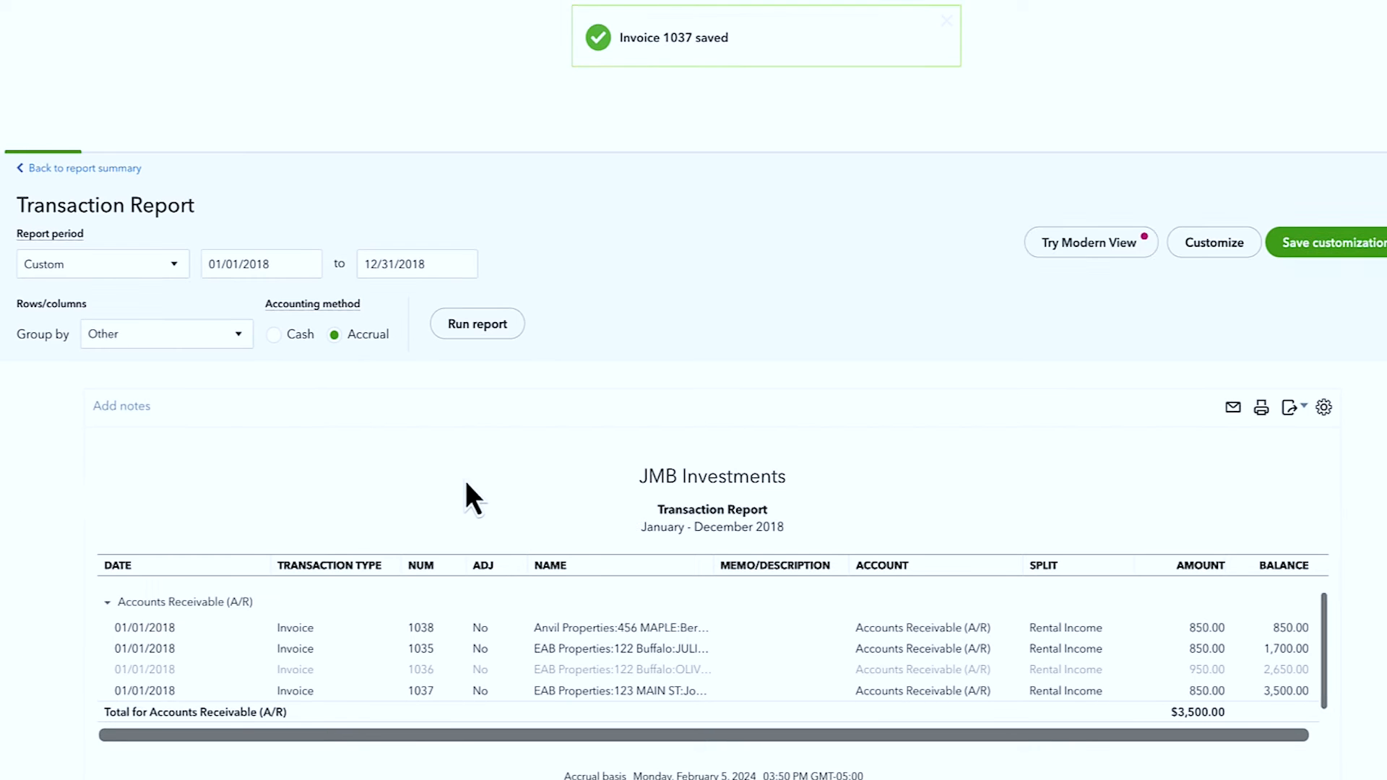
pyautogui.scroll(2, 113, 198)
pyautogui.click(112, 180)
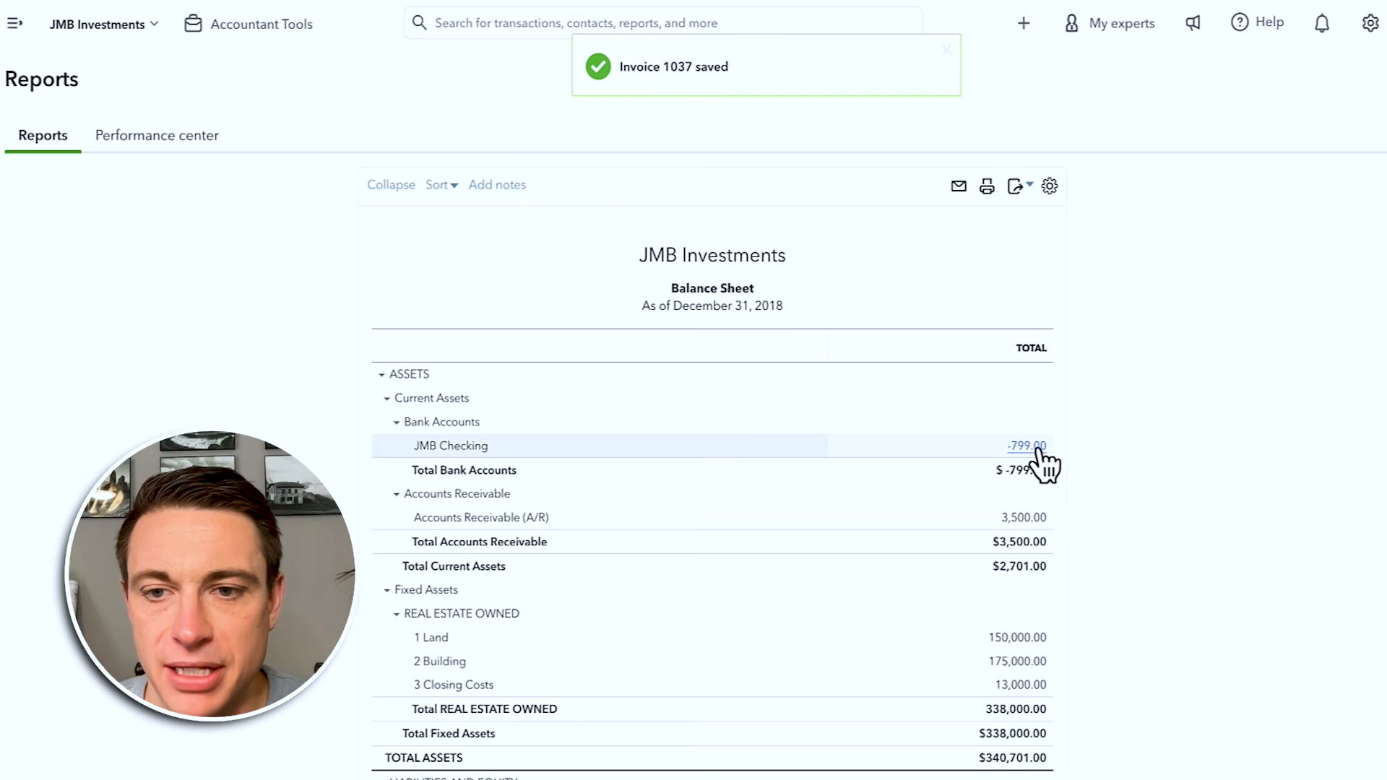
# Step: Open and re-save the $799.00 JMB Checking expense, then return to the Balance Sheet
pyautogui.click(1026, 447)
pyautogui.click(965, 664)
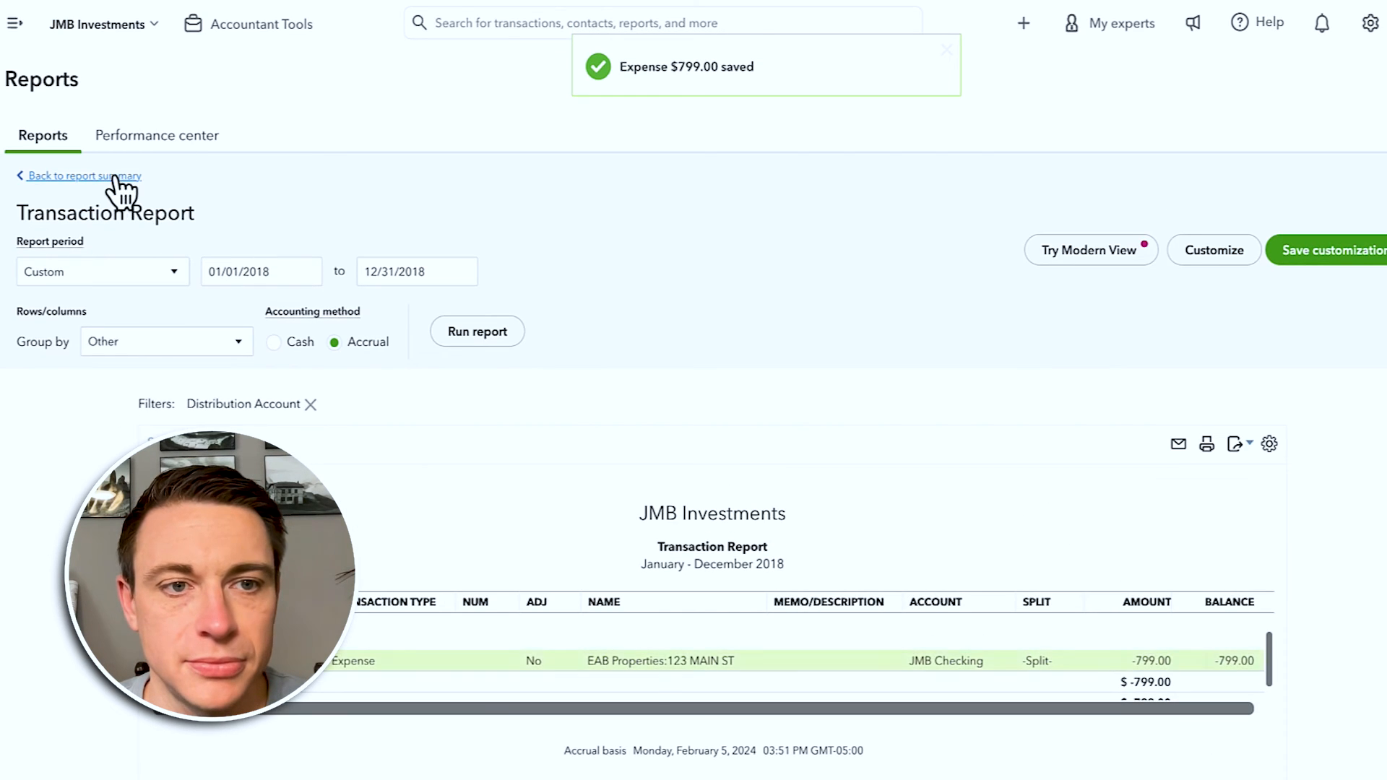
pyautogui.click(114, 177)
# Step: Drill into the 150,000.00 Land balance and open journal entry 106
pyautogui.scroll(-6, 917, 498)
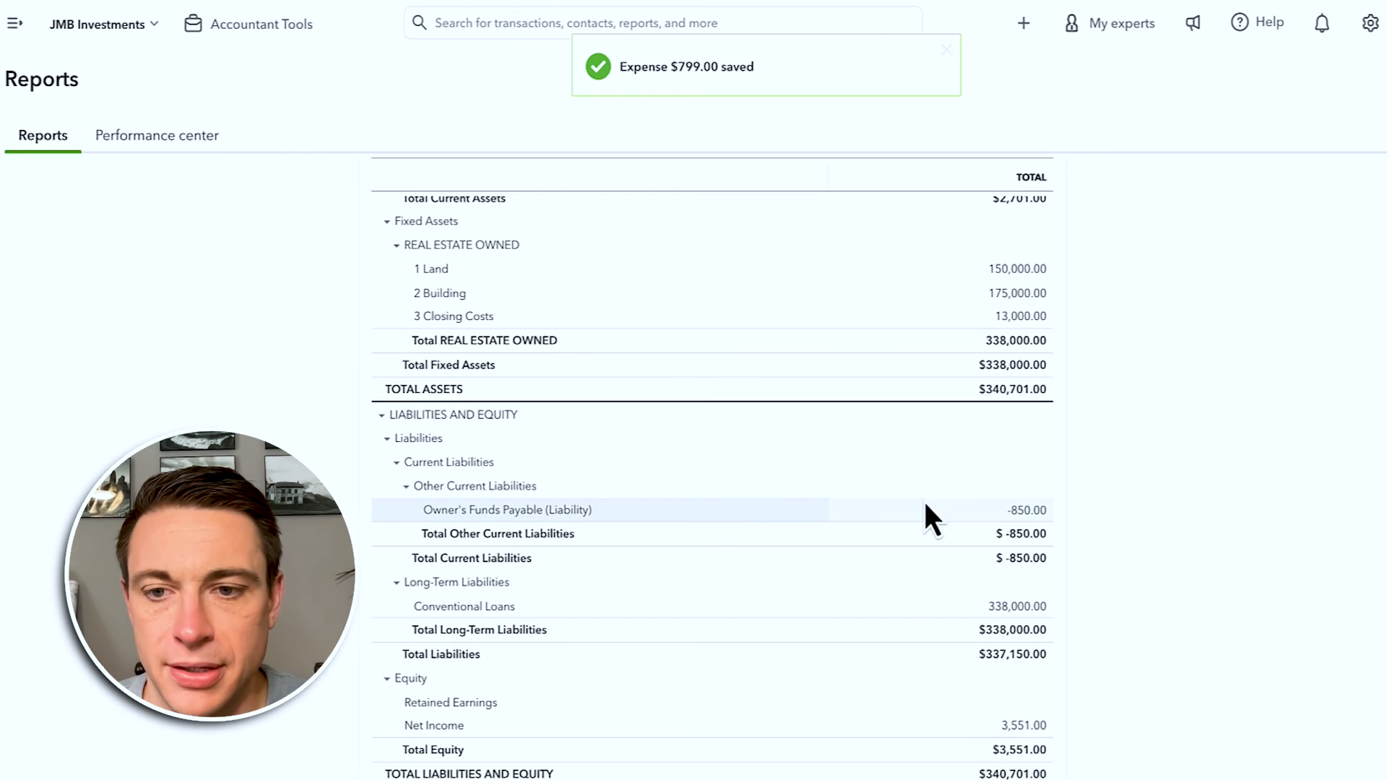
pyautogui.click(1015, 273)
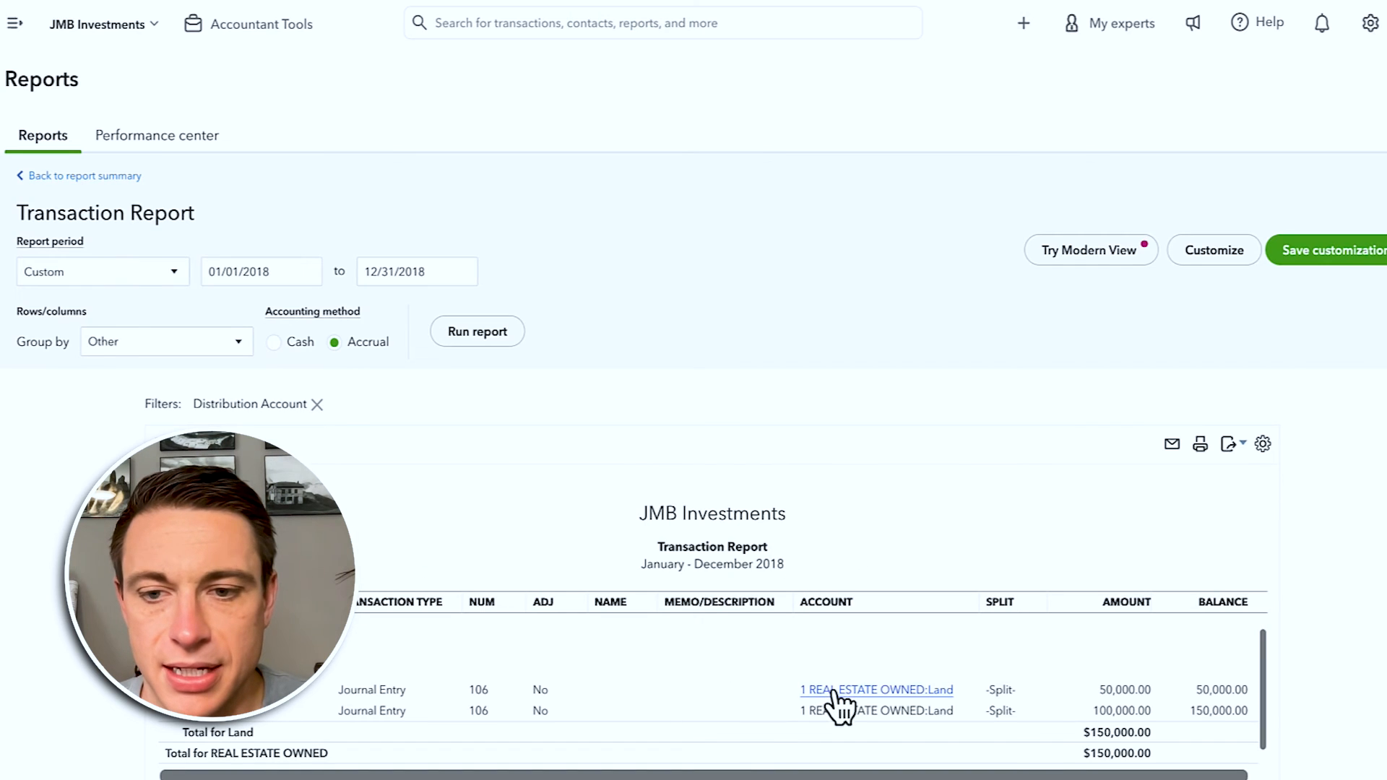
pyautogui.click(834, 695)
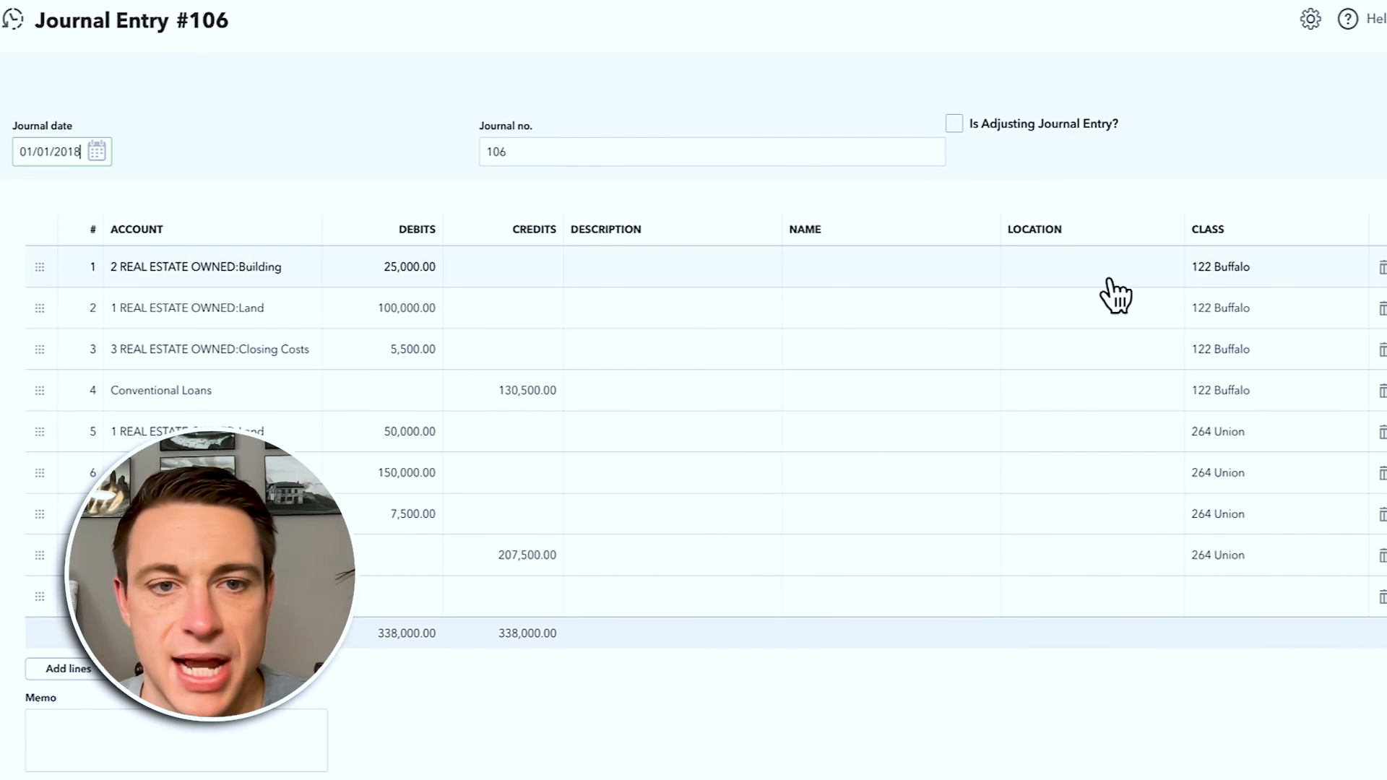
# Step: Assign the JMB Investments location to lines 1–4 of Journal Entry #106
pyautogui.click(1112, 271)
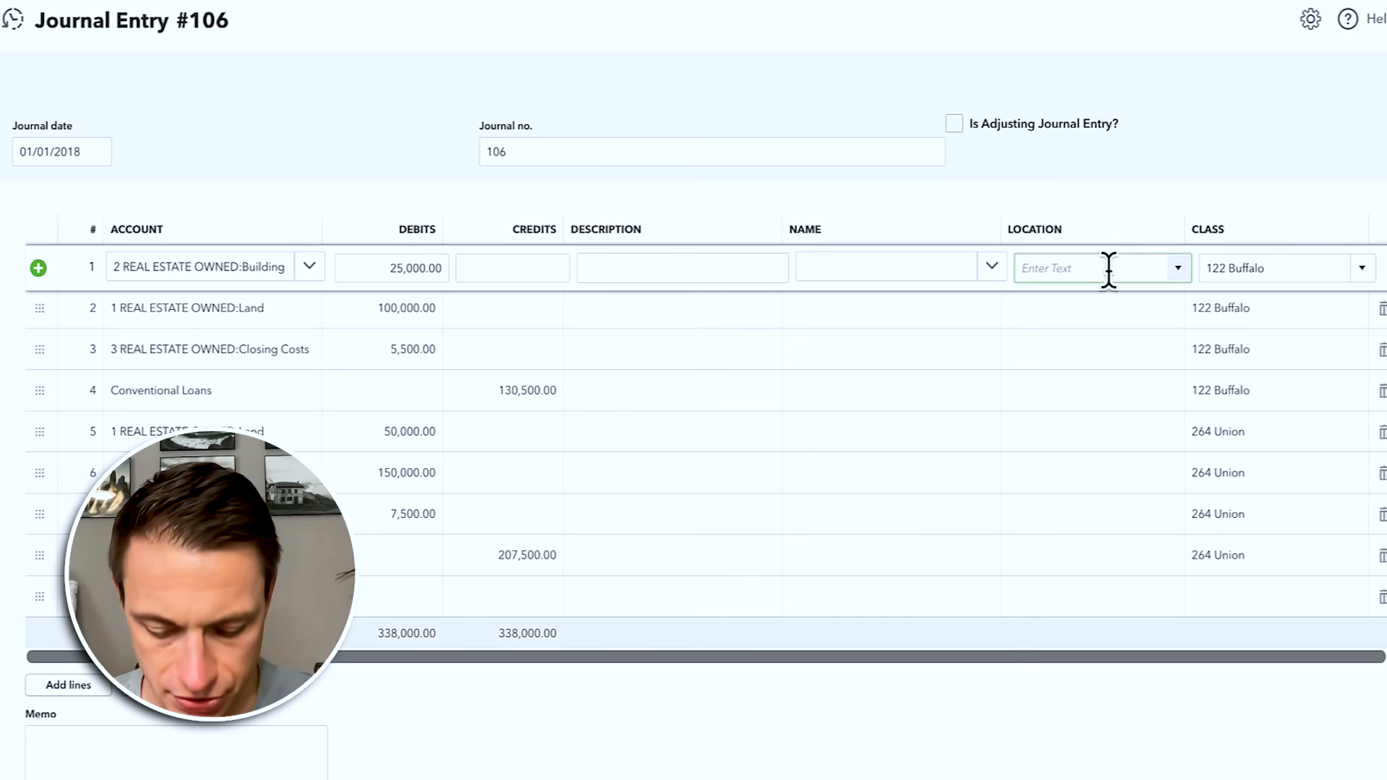
pyautogui.click(1089, 335)
pyautogui.click(1156, 311)
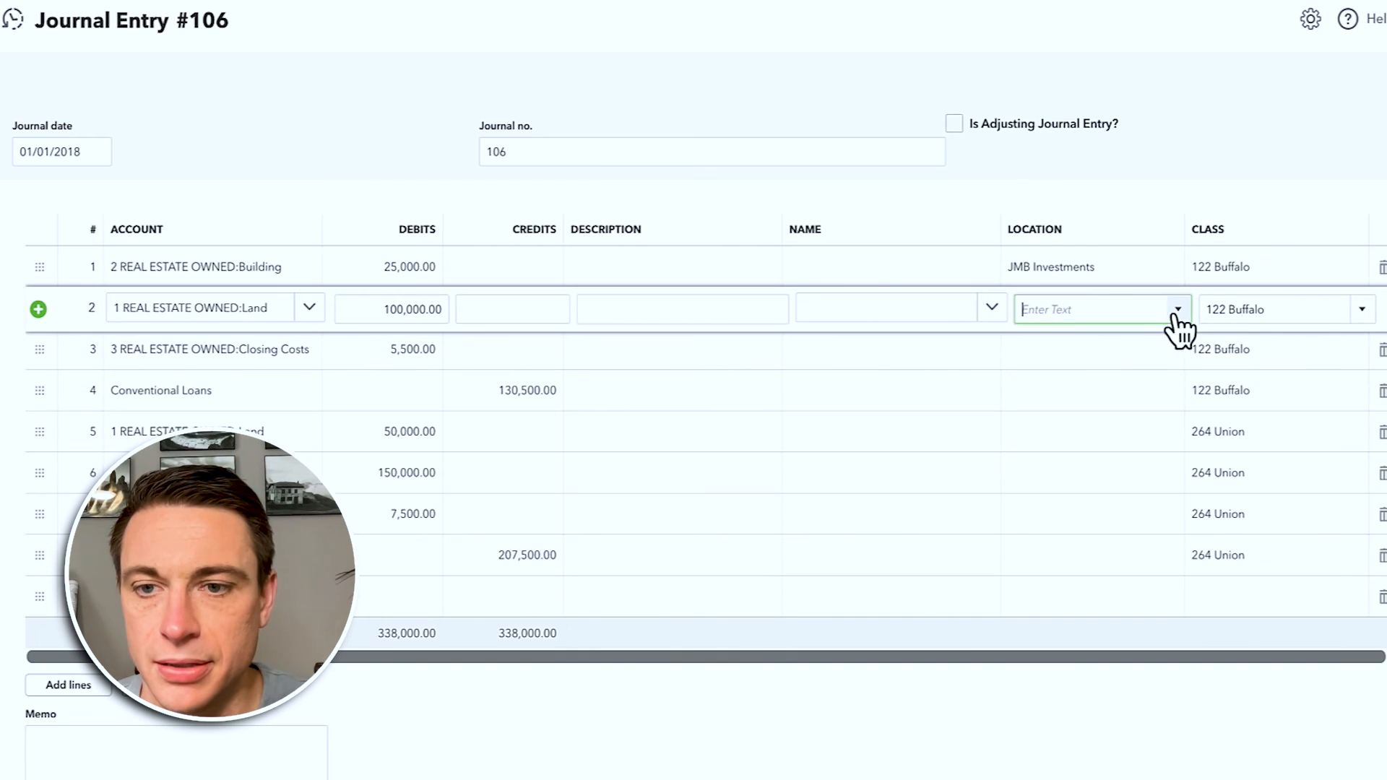
pyautogui.write('j')
pyautogui.click(1159, 368)
pyautogui.click(1167, 361)
pyautogui.click(1147, 449)
pyautogui.click(1174, 397)
pyautogui.click(1148, 489)
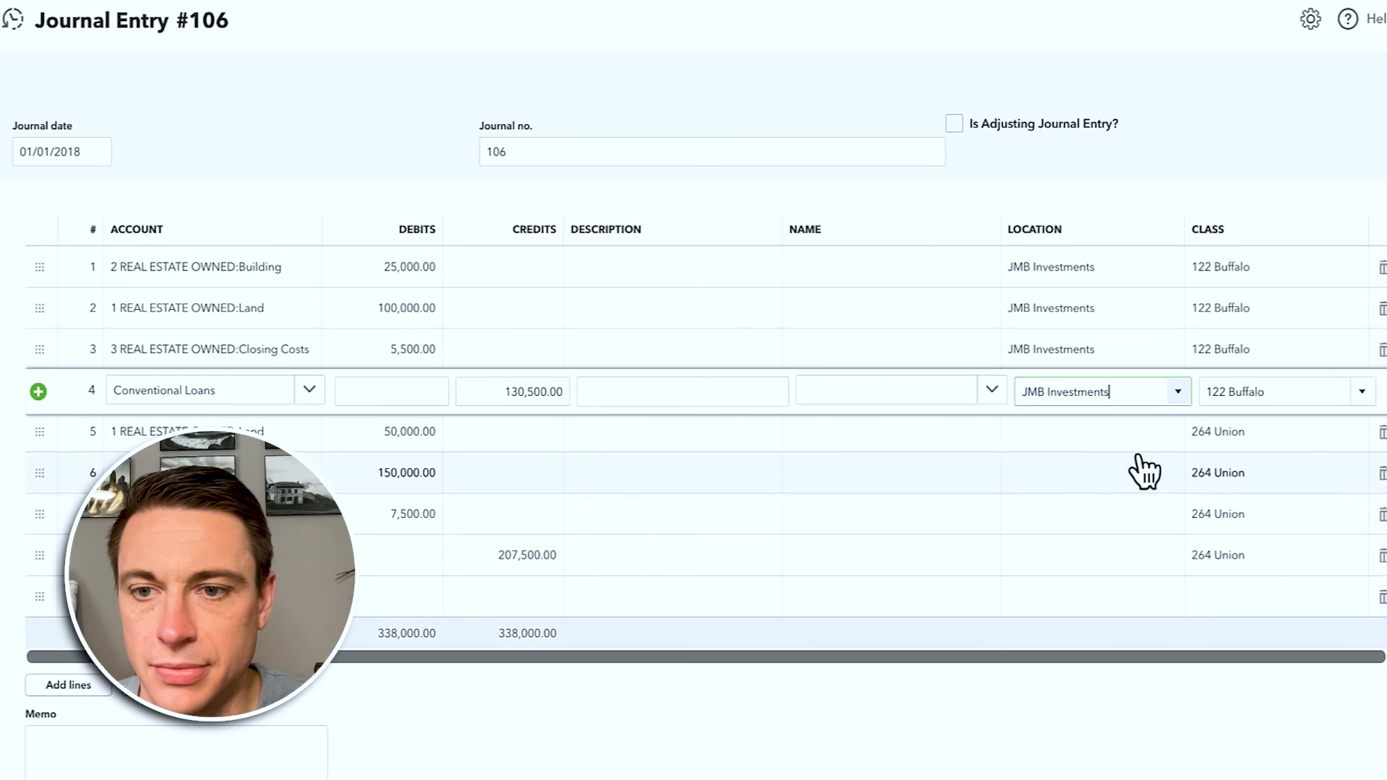
# Step: Assign the 264 Union Holding LLC location to lines 5–8 of the journal entry
pyautogui.click(1155, 437)
pyautogui.click(1178, 435)
pyautogui.click(1138, 511)
pyautogui.click(1164, 474)
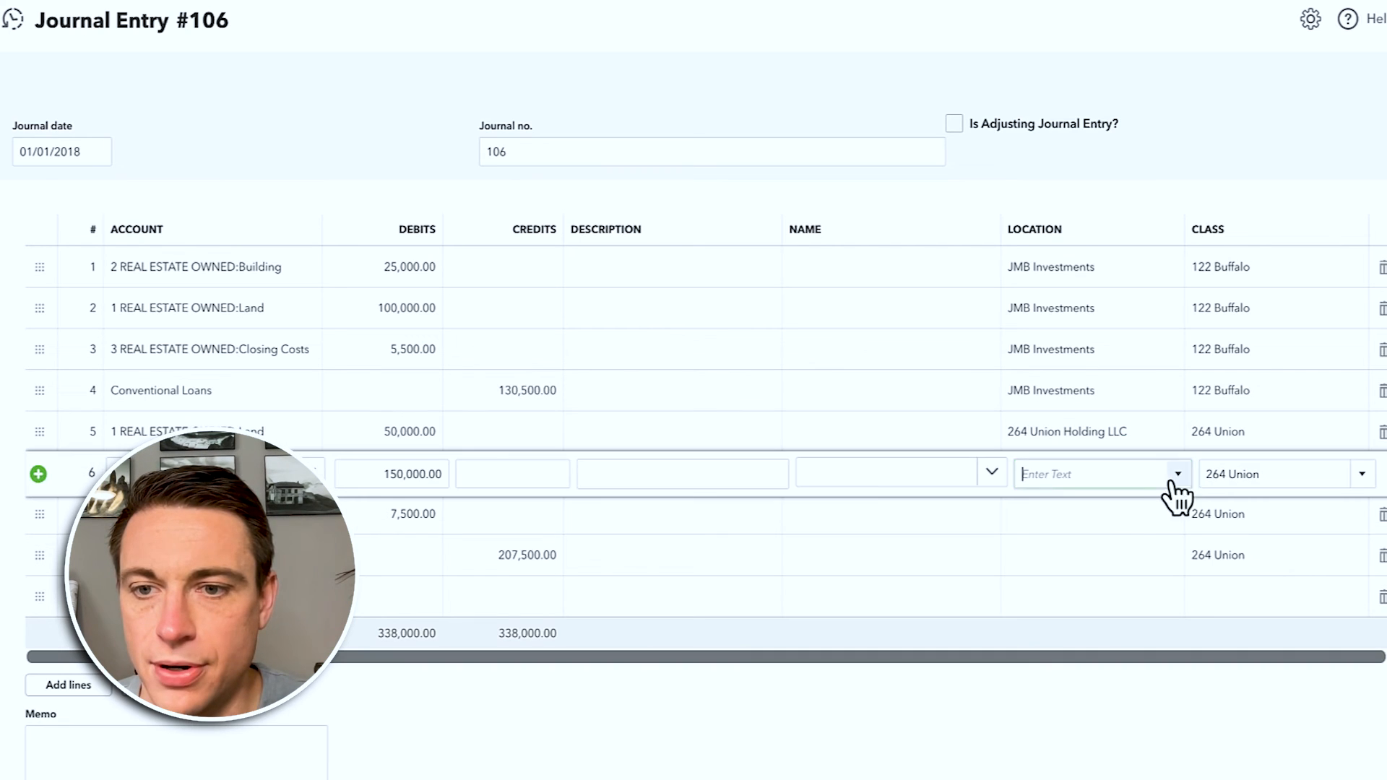
pyautogui.click(1176, 475)
pyautogui.click(1138, 549)
pyautogui.click(1179, 524)
pyautogui.click(1179, 514)
pyautogui.click(1118, 583)
pyautogui.click(1171, 574)
pyautogui.click(1176, 558)
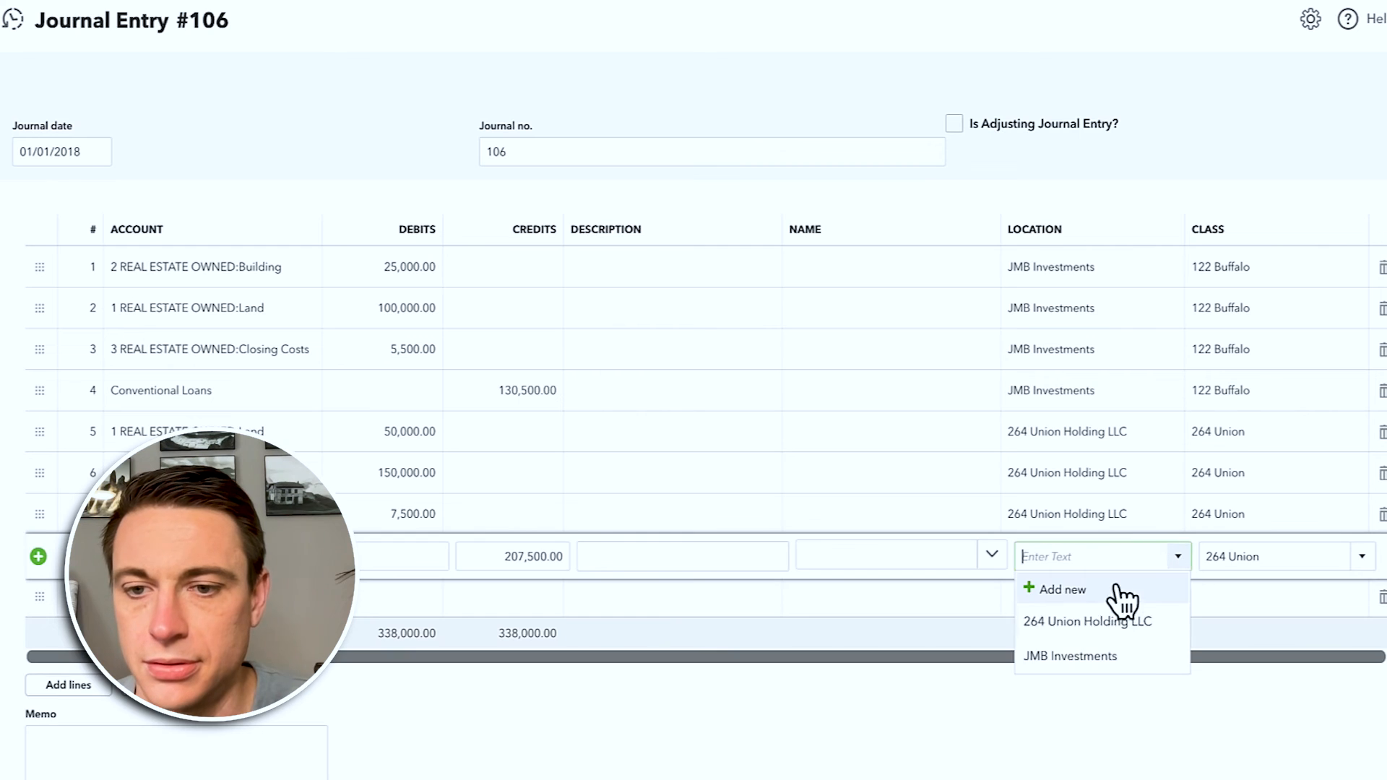
pyautogui.click(1100, 623)
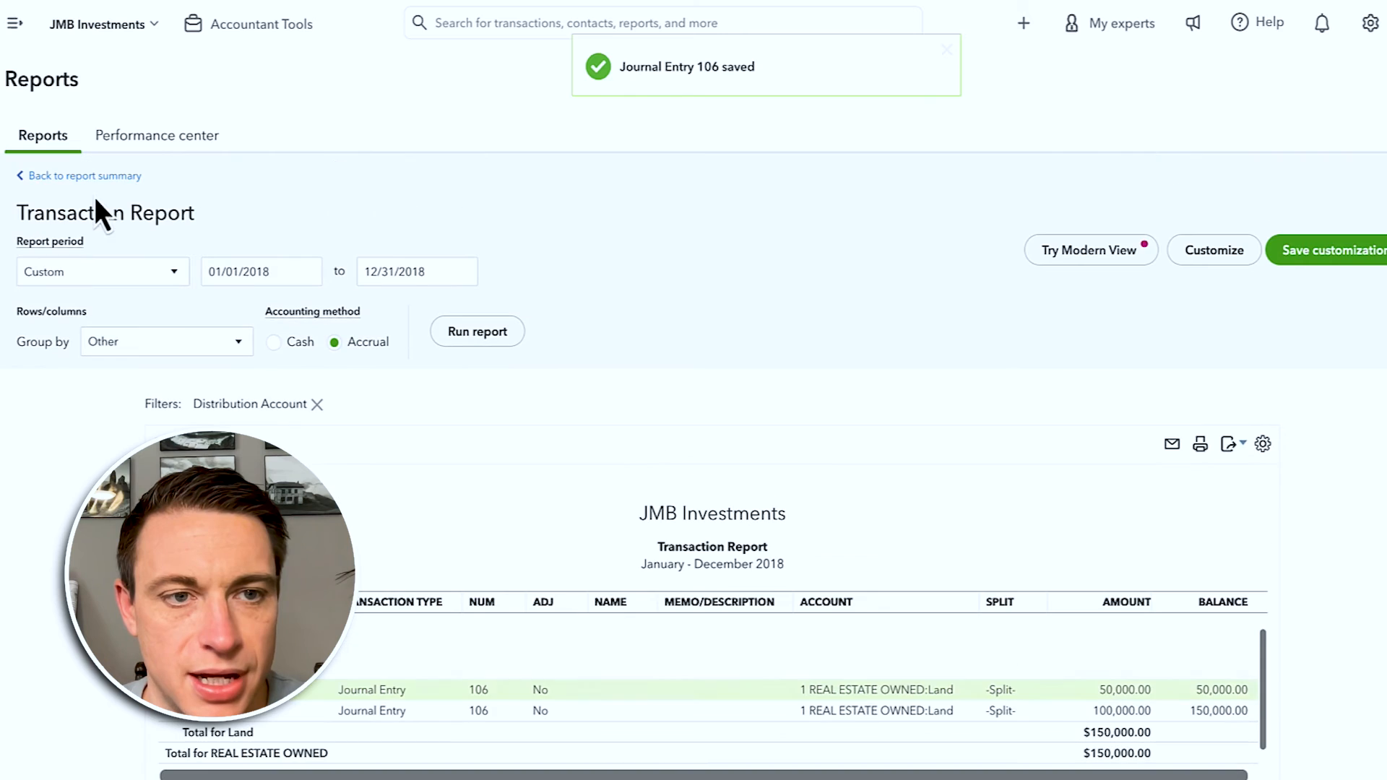
# Step: Check the -850.00 Owner's Funds Payable transactions, including EAB Properties:123 MAIN ST, then return to the Balance Sheet
pyautogui.click(101, 177)
pyautogui.scroll(-5, 380, 567)
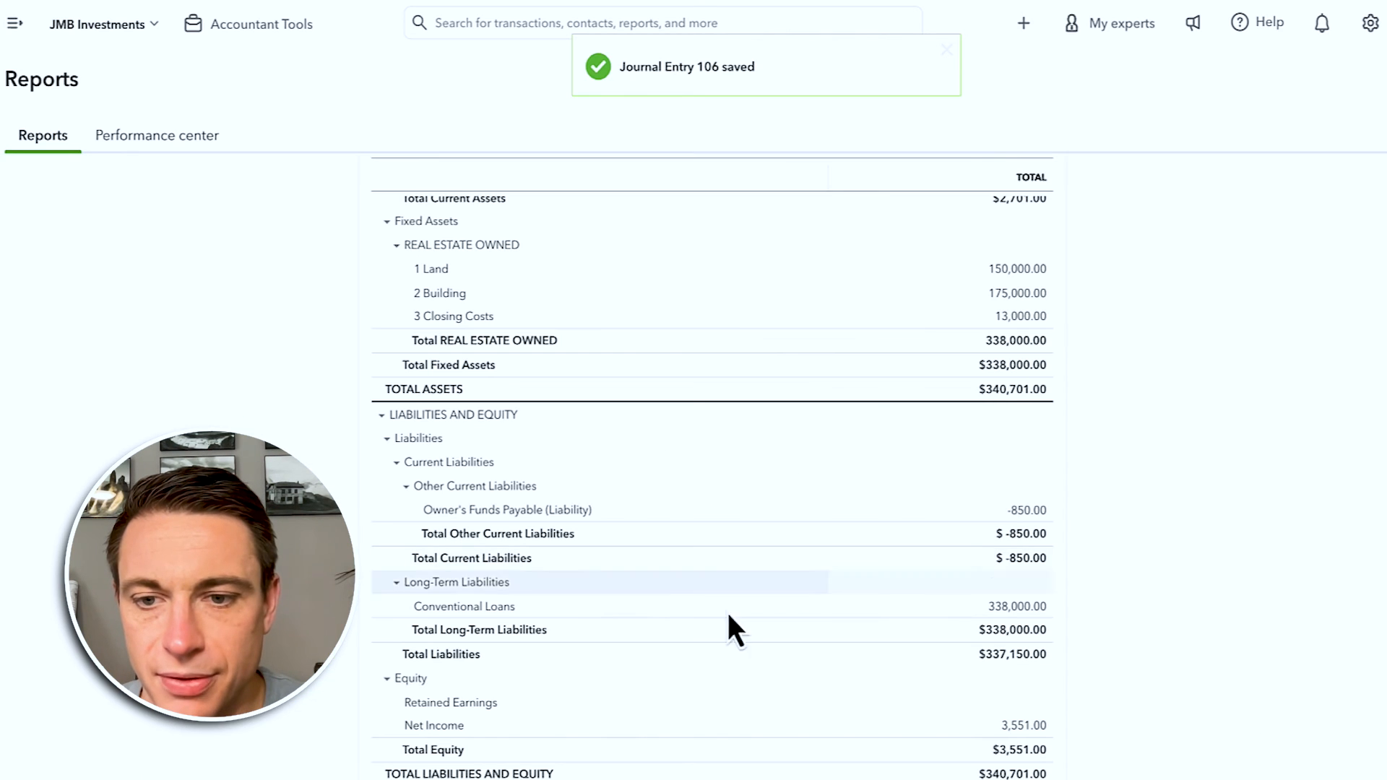
pyautogui.click(1026, 511)
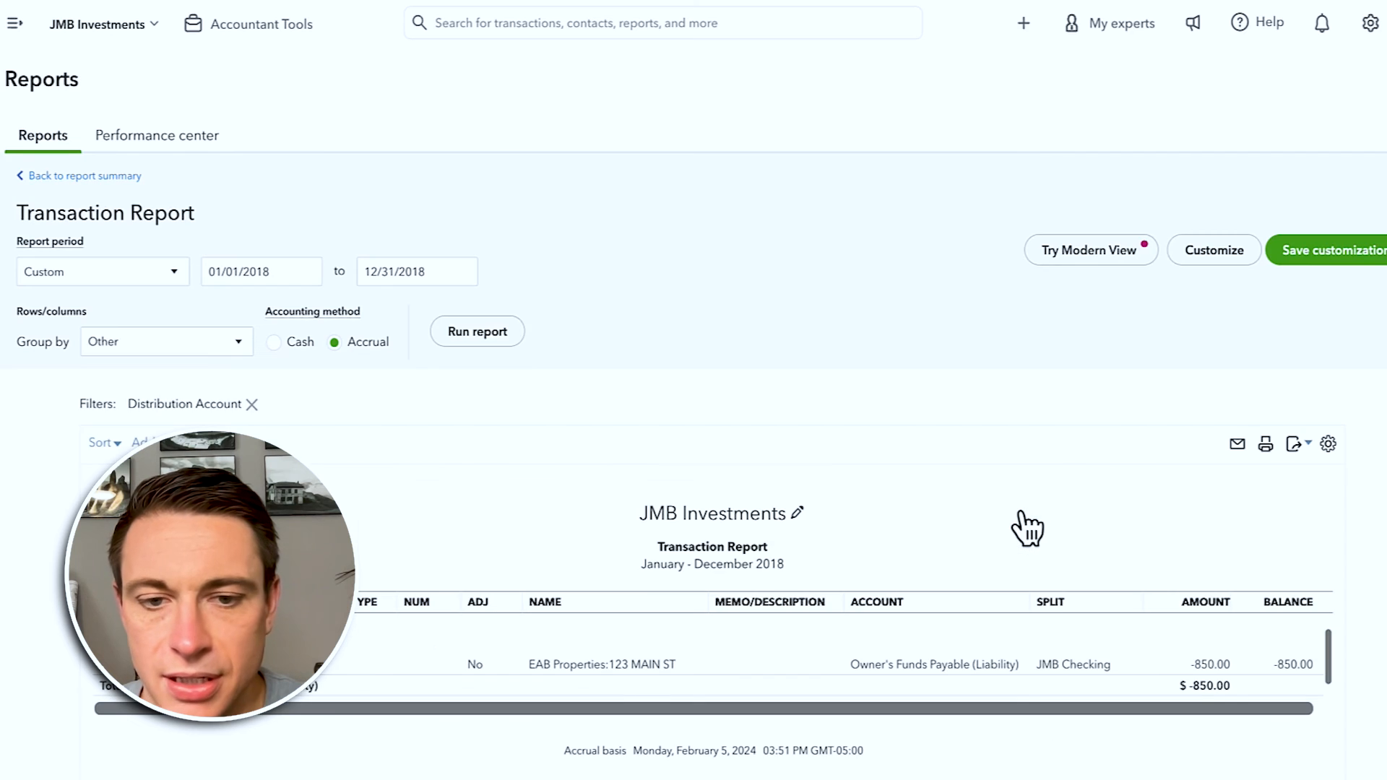
pyautogui.click(629, 665)
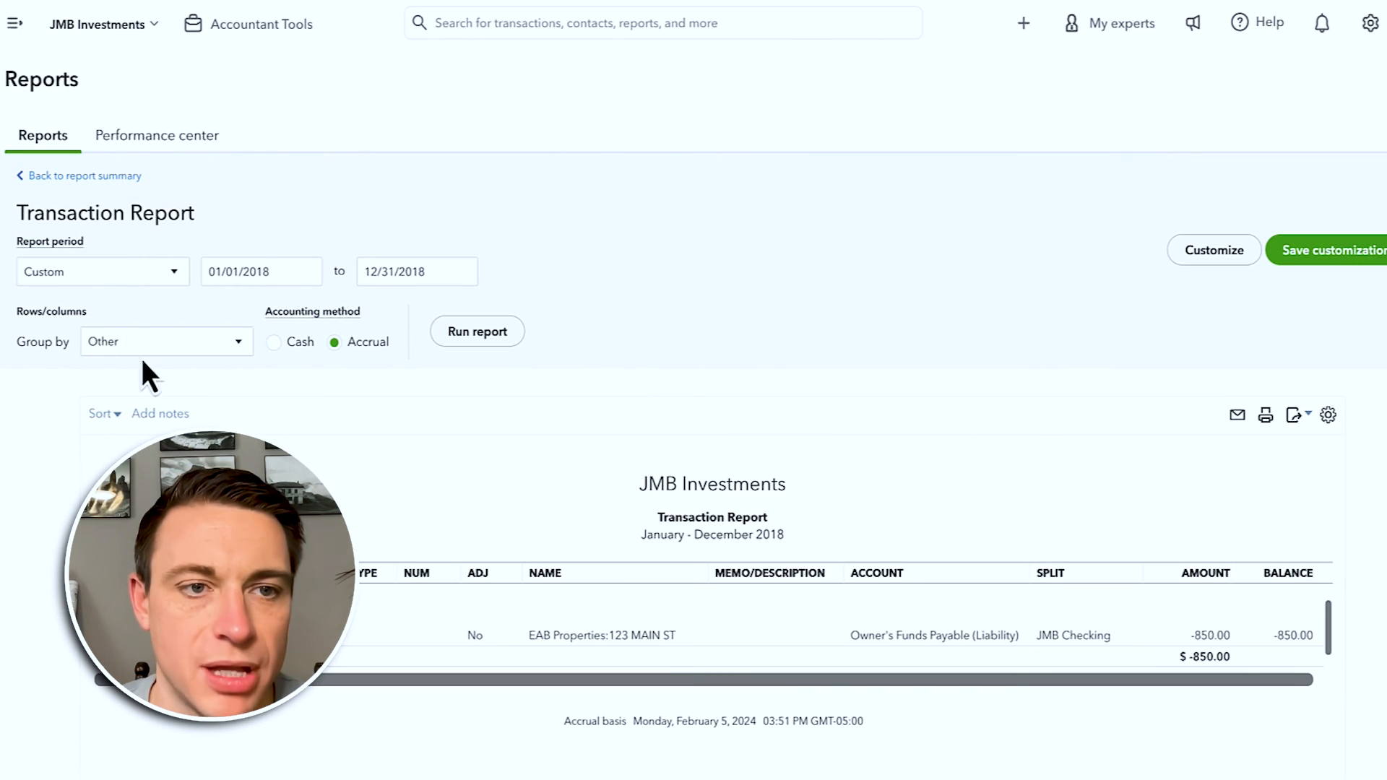
pyautogui.click(103, 177)
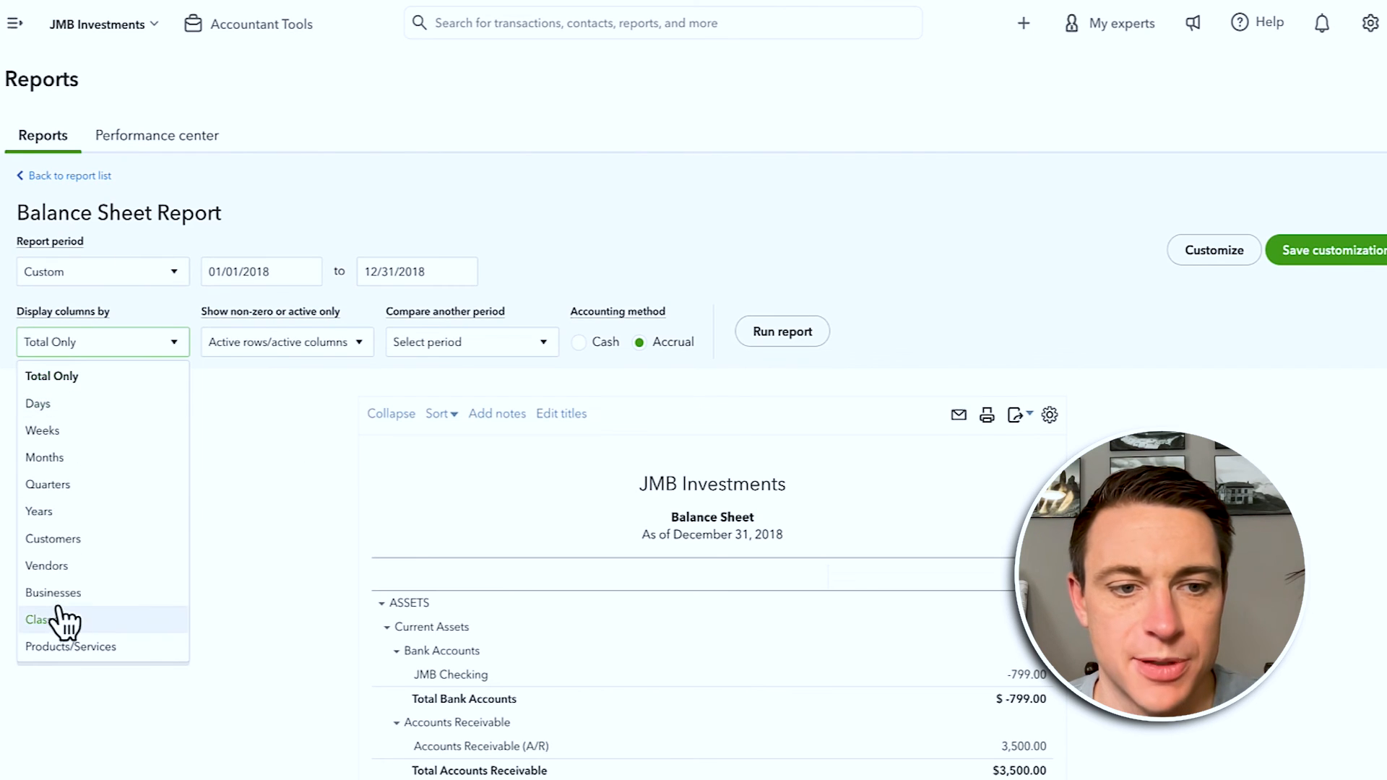
# Step: Rerun the 2018 Balance Sheet with columns by Businesses and widen the business columns
pyautogui.click(56, 593)
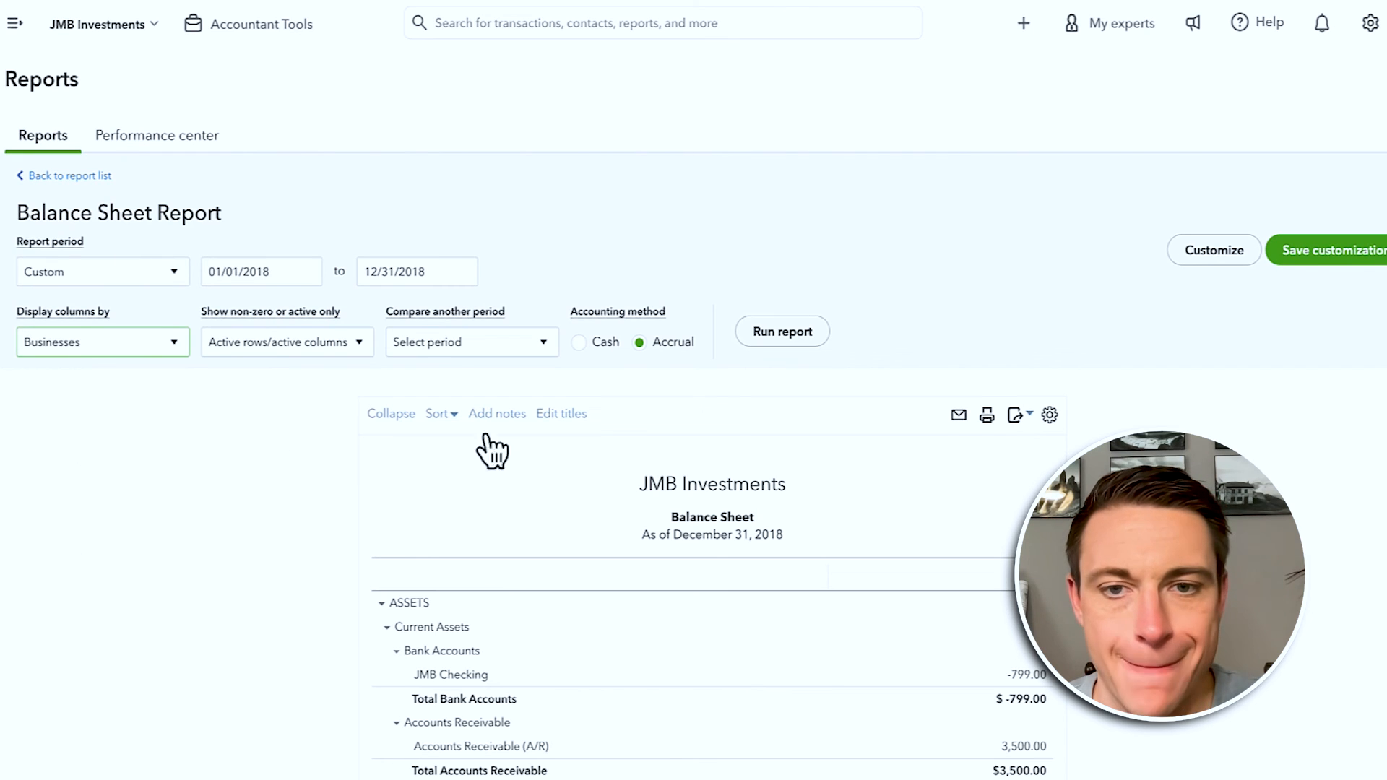
pyautogui.click(767, 334)
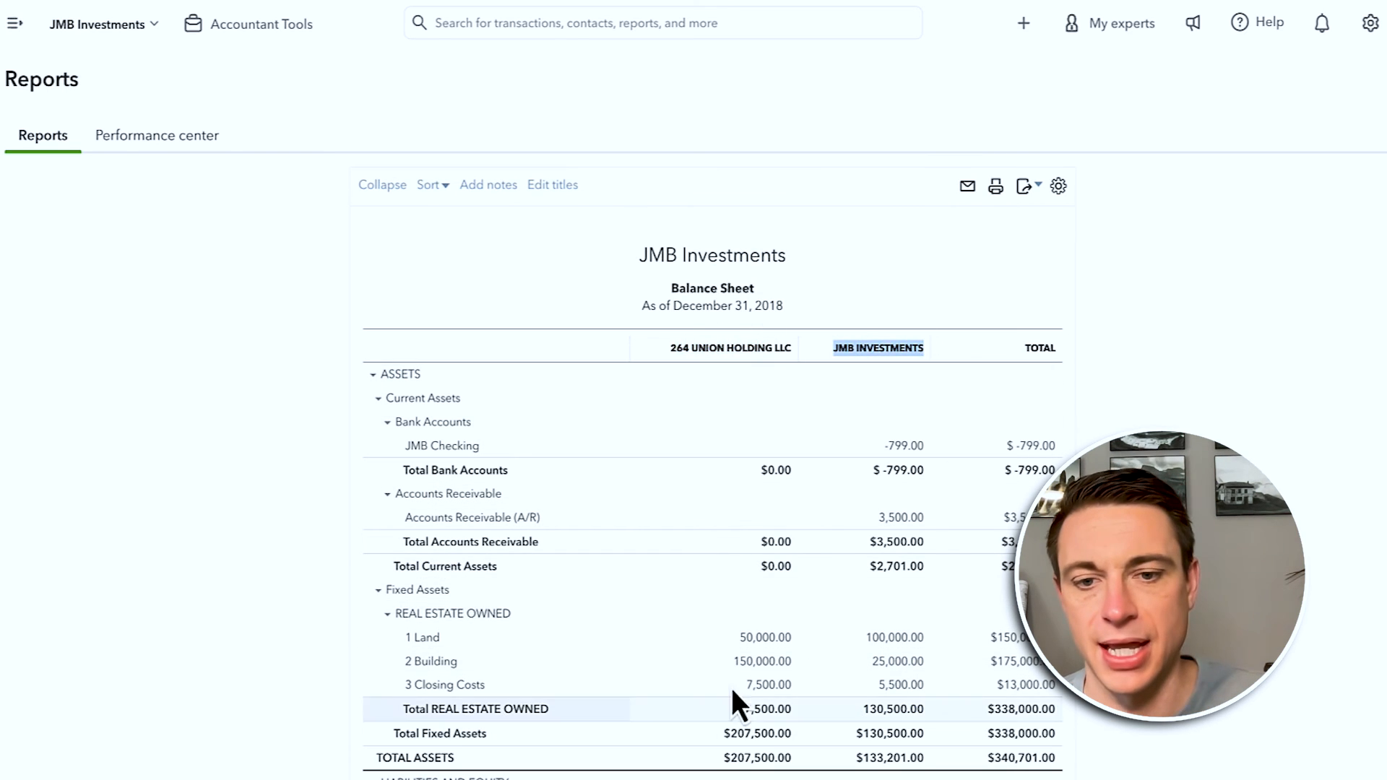
pyautogui.scroll(-5, 755, 722)
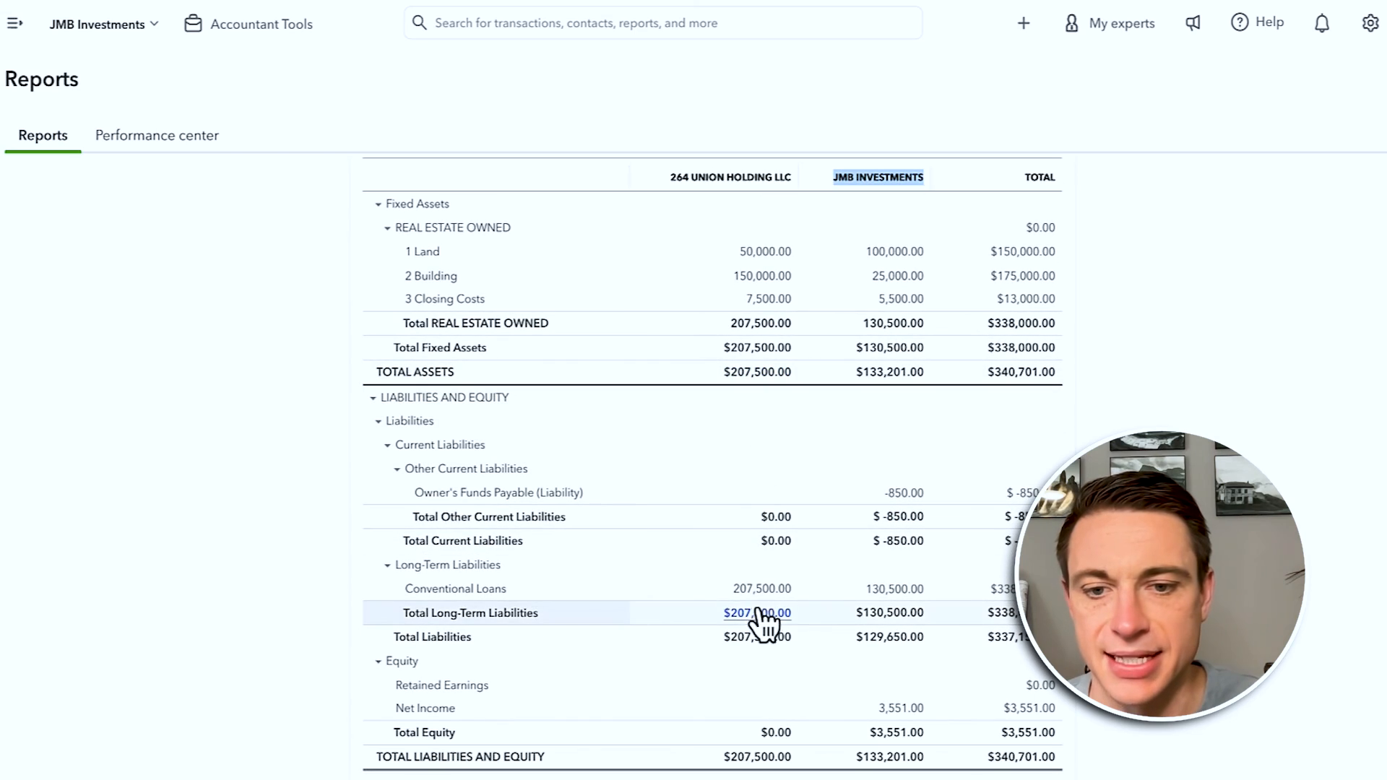
pyautogui.scroll(4, 757, 615)
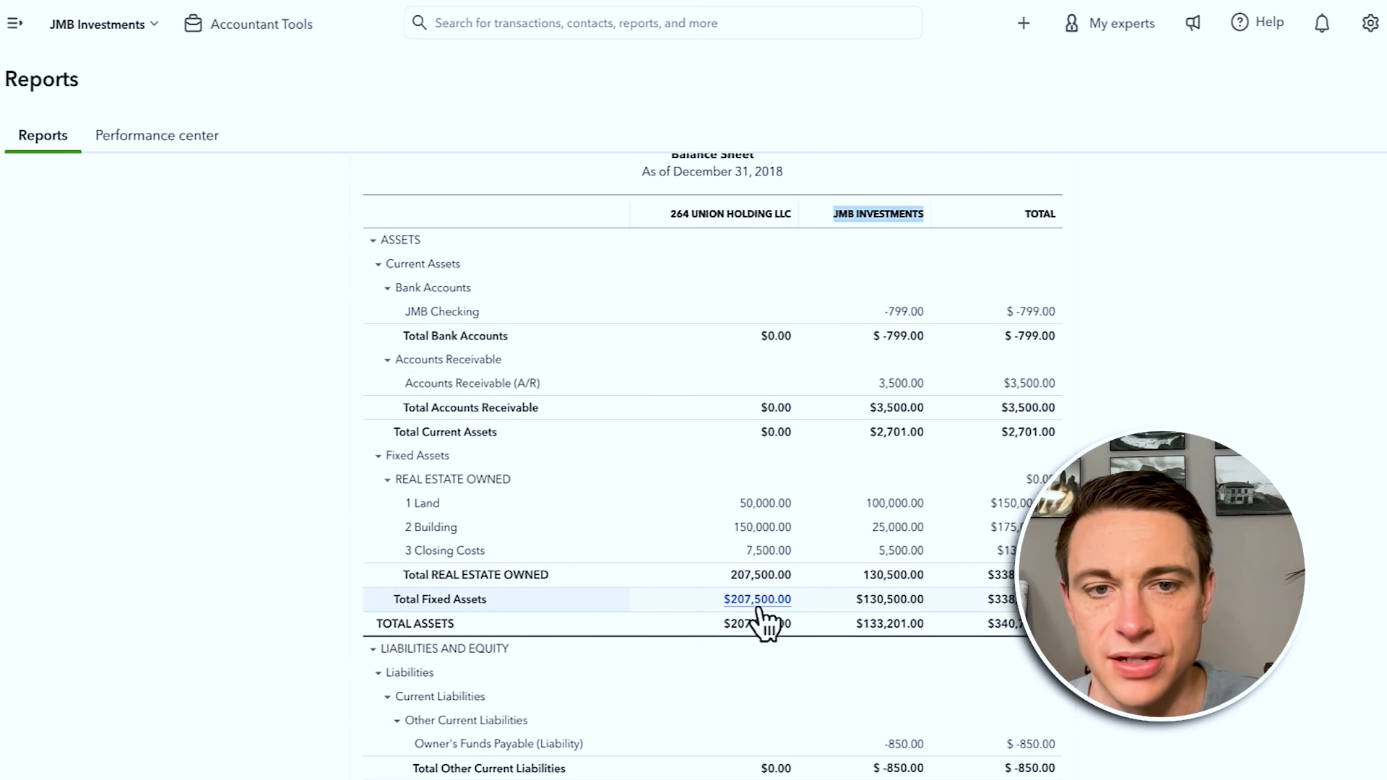
pyautogui.scroll(-3, 764, 621)
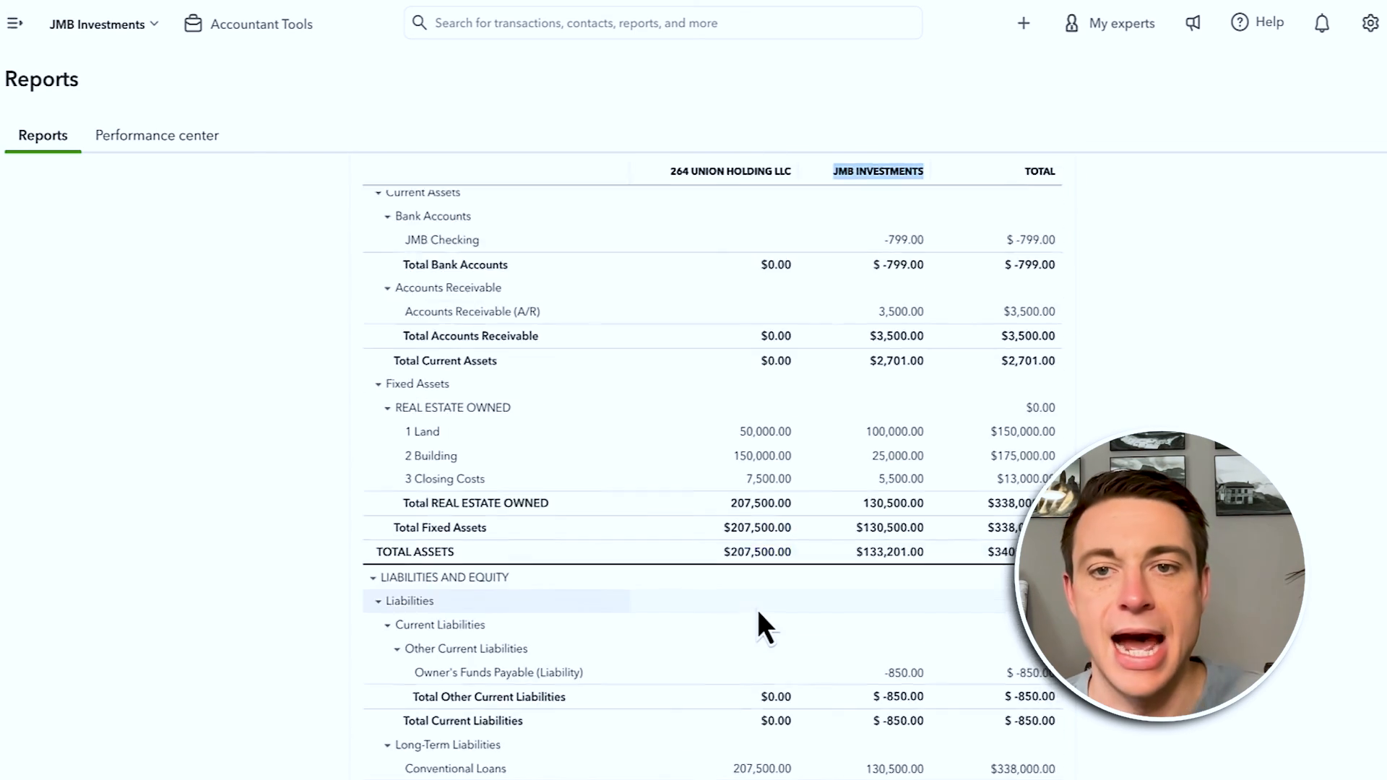
pyautogui.scroll(6, 756, 621)
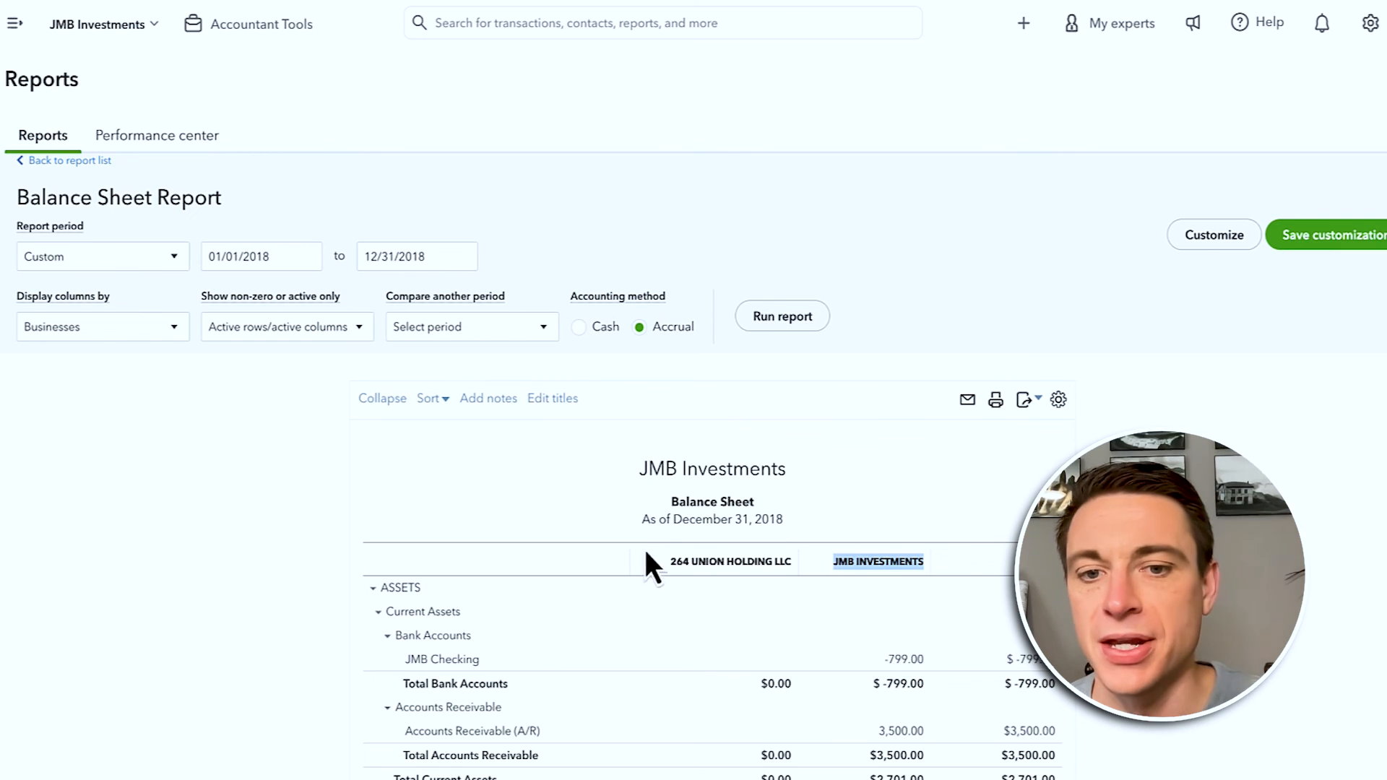
pyautogui.moveTo(799, 560)
pyautogui.mouseDown()
pyautogui.moveTo(682, 565)
pyautogui.moveTo(815, 574)
pyautogui.moveTo(799, 577)
pyautogui.mouseUp()
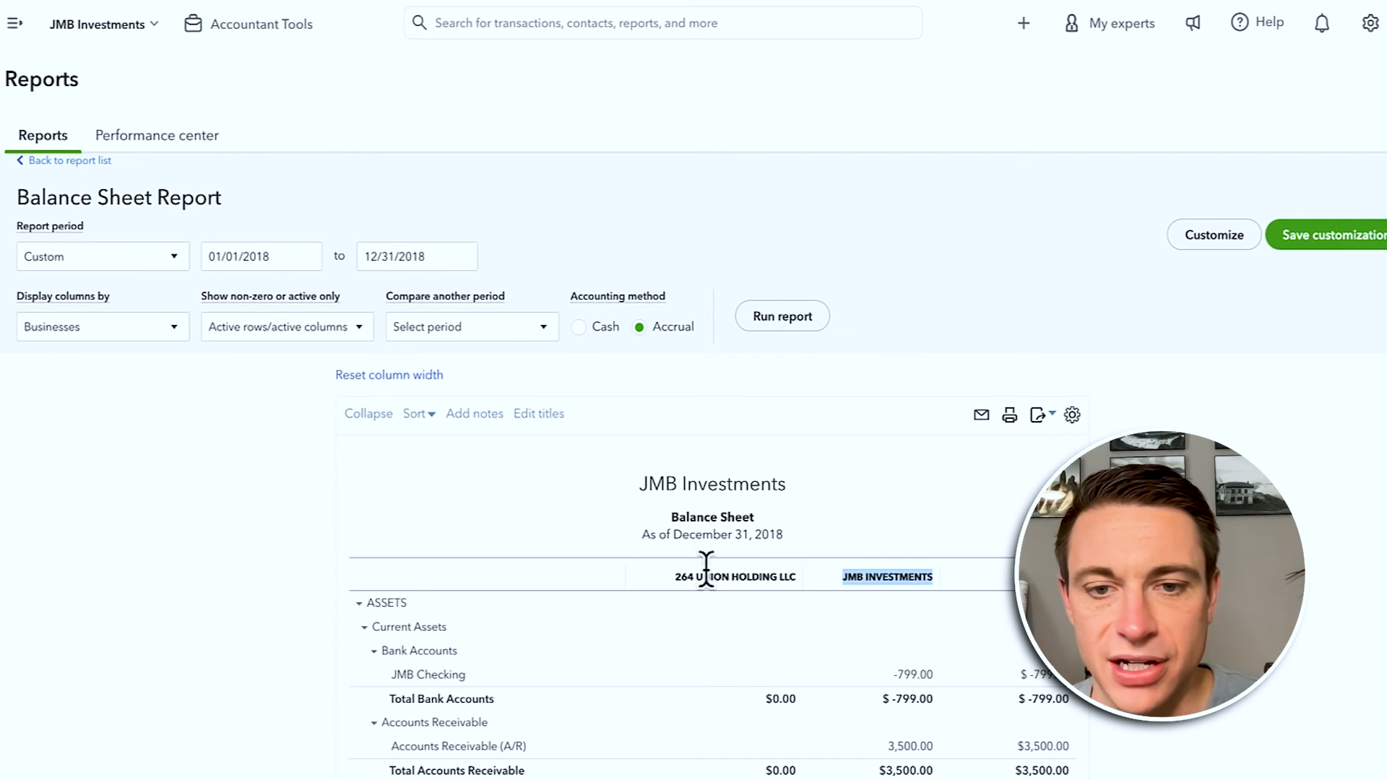
pyautogui.click(1213, 235)
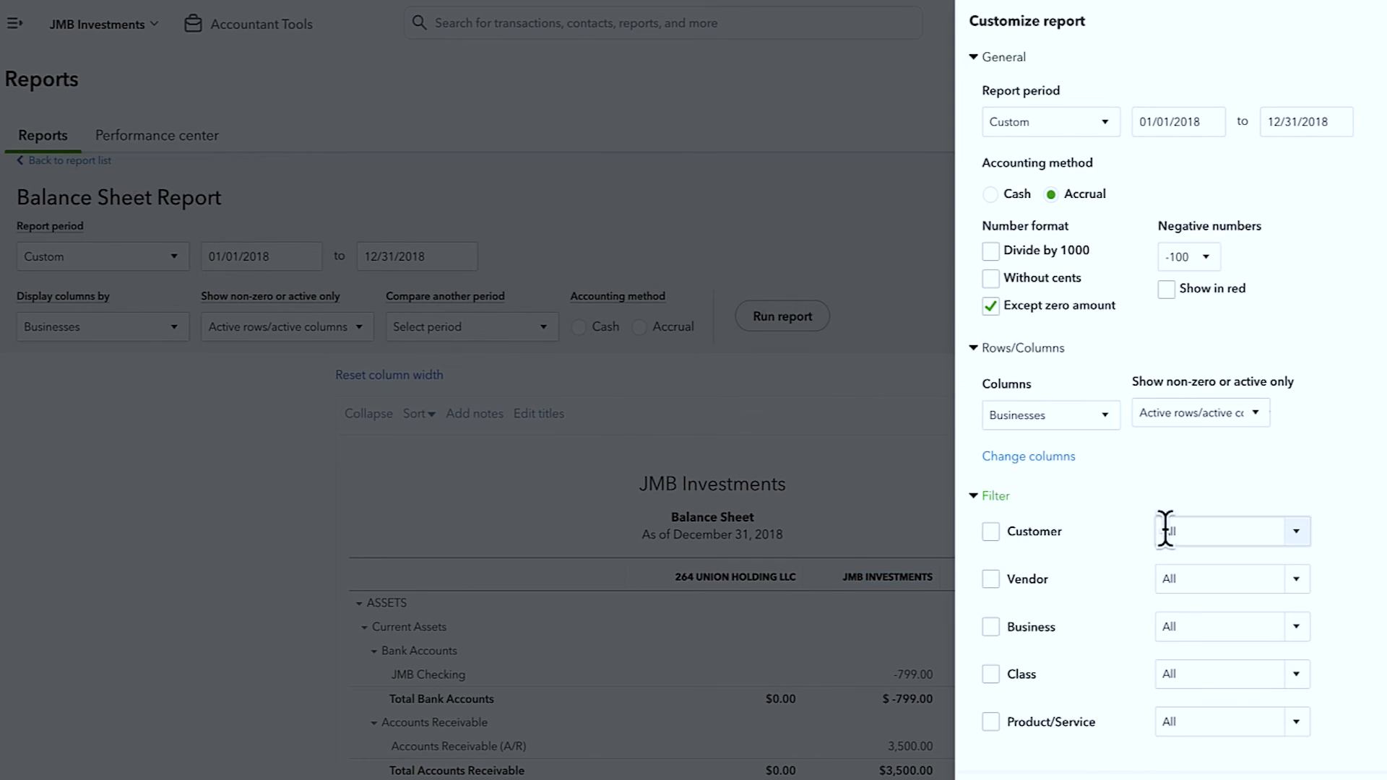
# Step: Filter the Balance Sheet to the 264 Union Holding LLC business
pyautogui.click(992, 626)
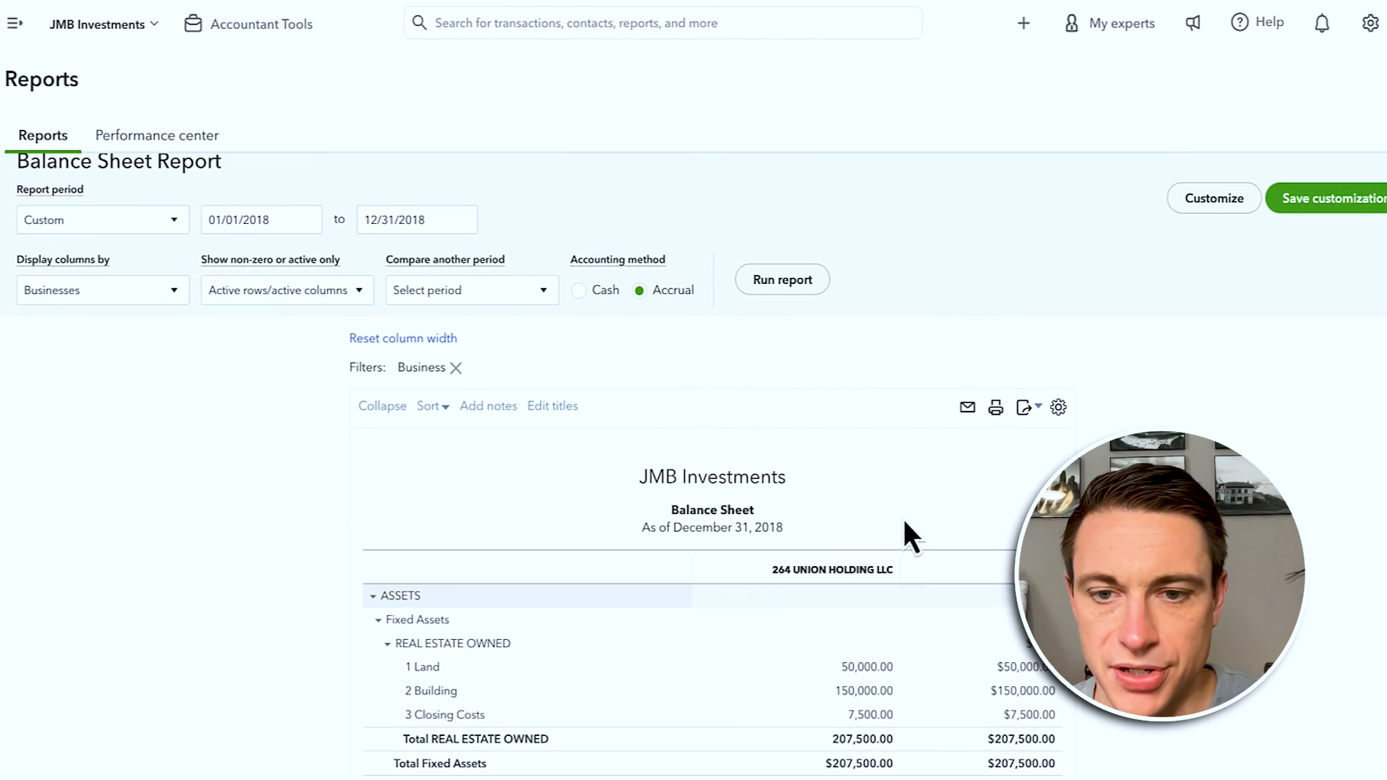
pyautogui.moveTo(917, 574); pyautogui.dragTo(952, 659)
pyautogui.click(774, 568)
pyautogui.click(880, 621)
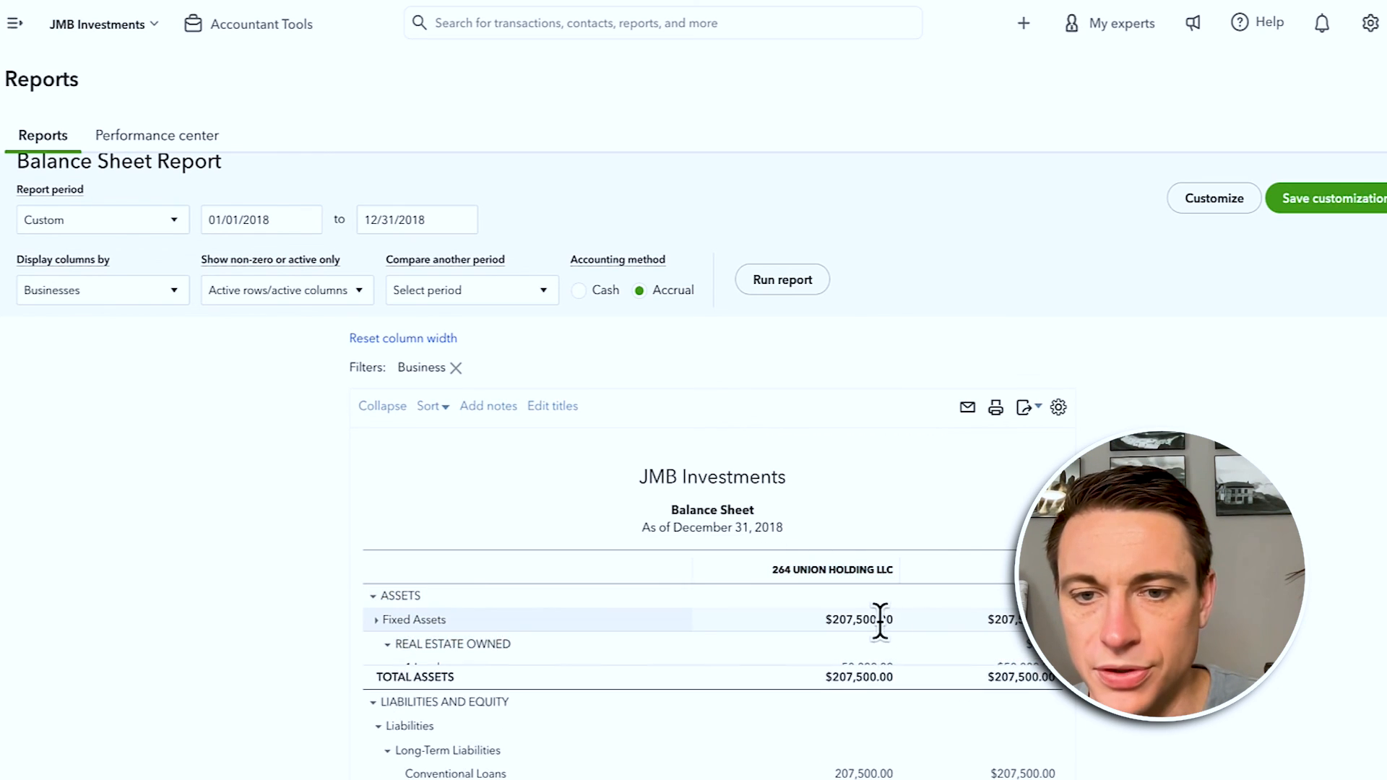
pyautogui.click(850, 619)
# Step: Rerun the report with columns set to Total Only, showing $207,500.00 in assets
pyautogui.click(91, 296)
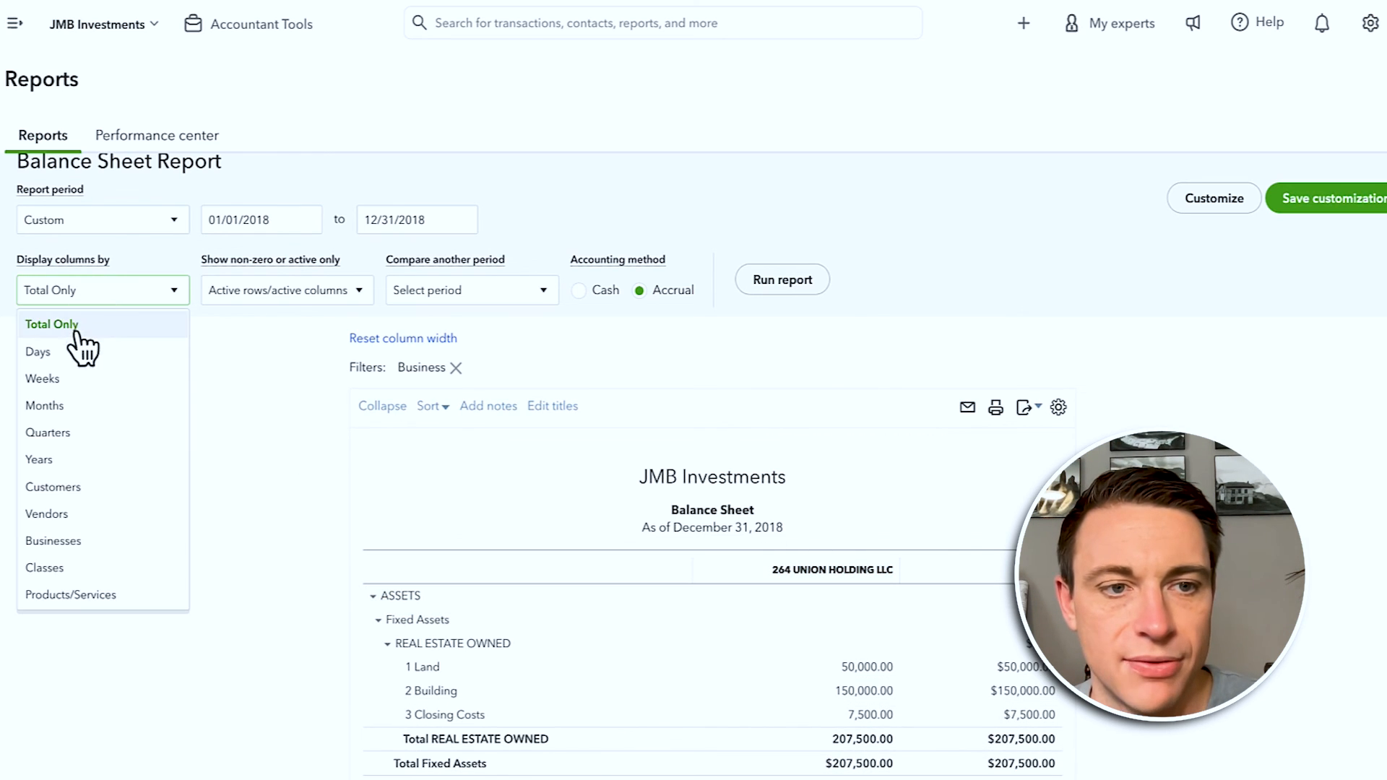
pyautogui.click(76, 326)
pyautogui.click(783, 280)
pyautogui.scroll(-2, 794, 291)
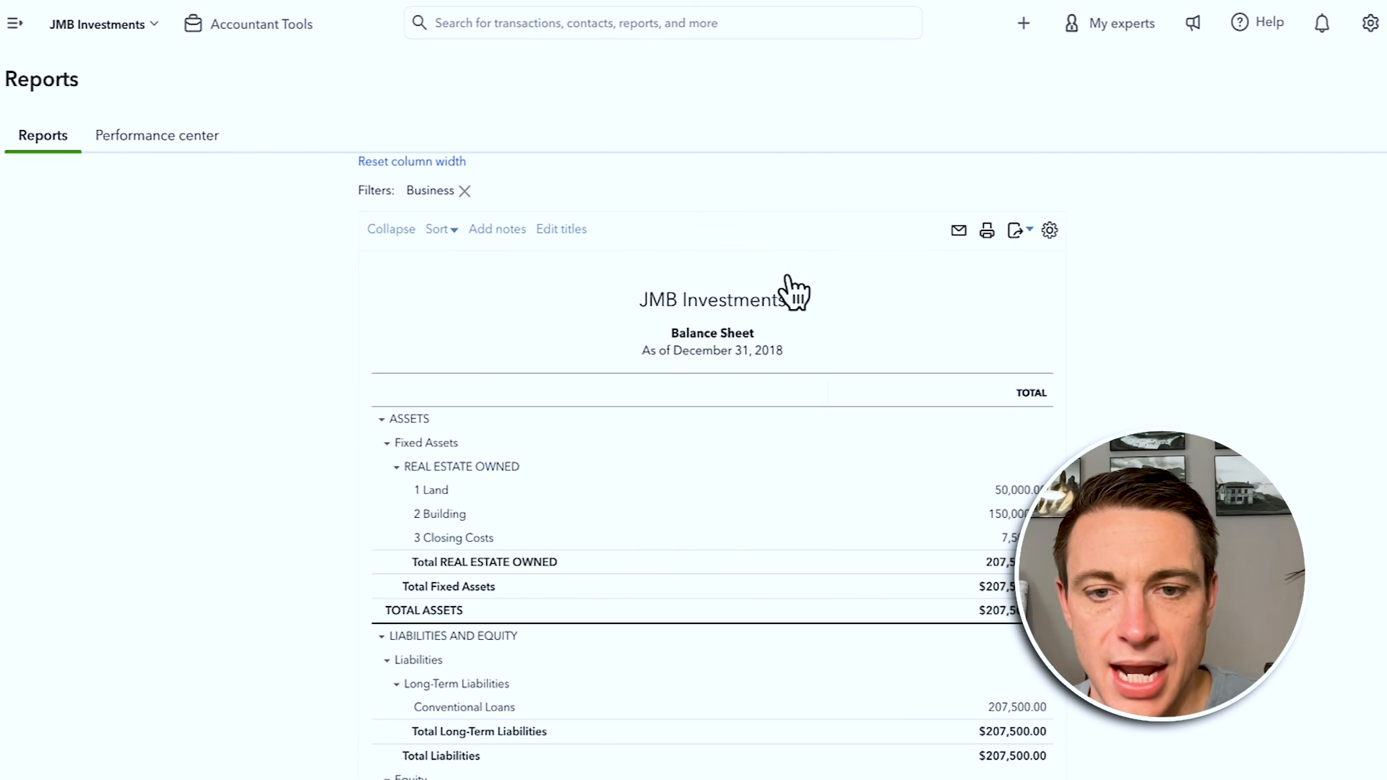
pyautogui.scroll(2, 780, 376)
# Step: Change the Balance Sheet title from JMB Investments to '264 Union LLC'
pyautogui.click(796, 443)
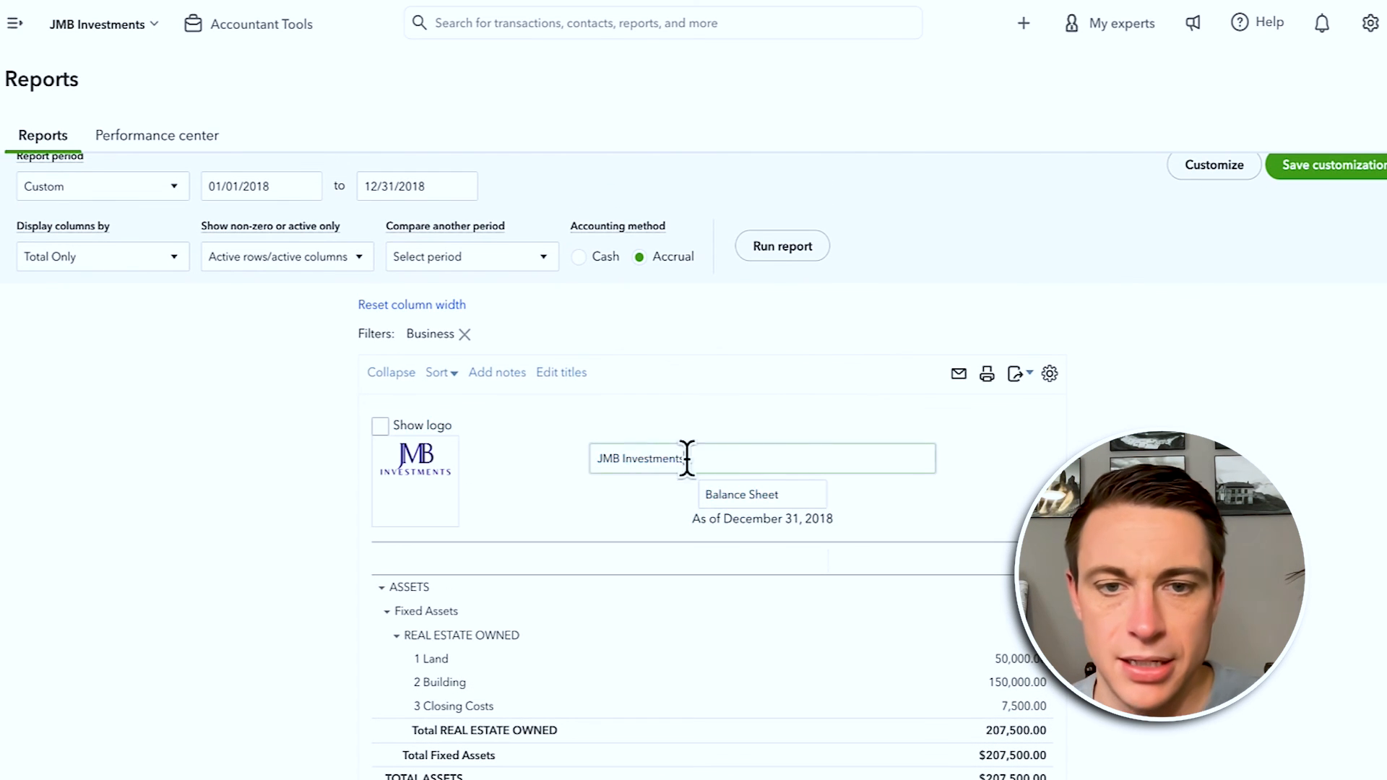
pyautogui.moveTo(744, 458); pyautogui.dragTo(588, 458)
pyautogui.write('264 Union')
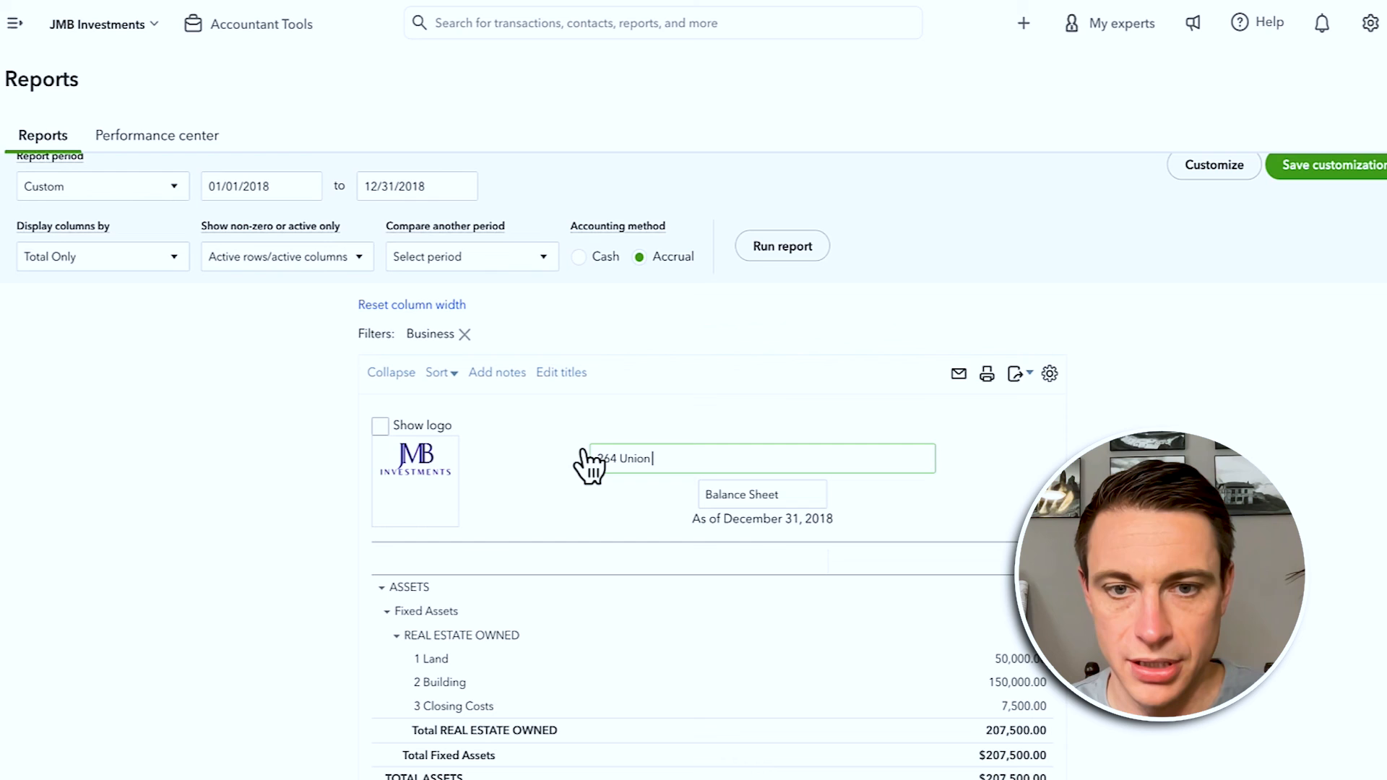
pyautogui.write(' L')
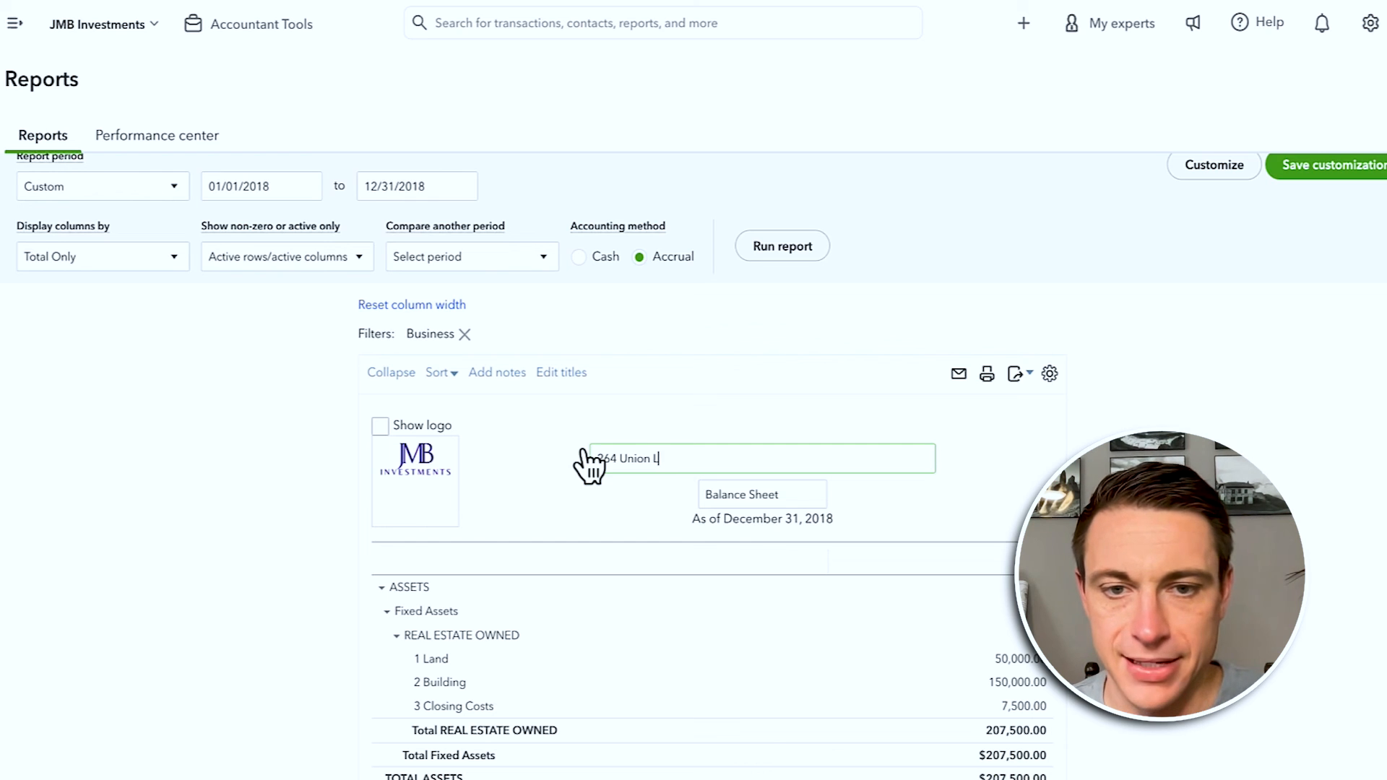
pyautogui.write('LC')
pyautogui.press('Return')
pyautogui.scroll(-5, 711, 469)
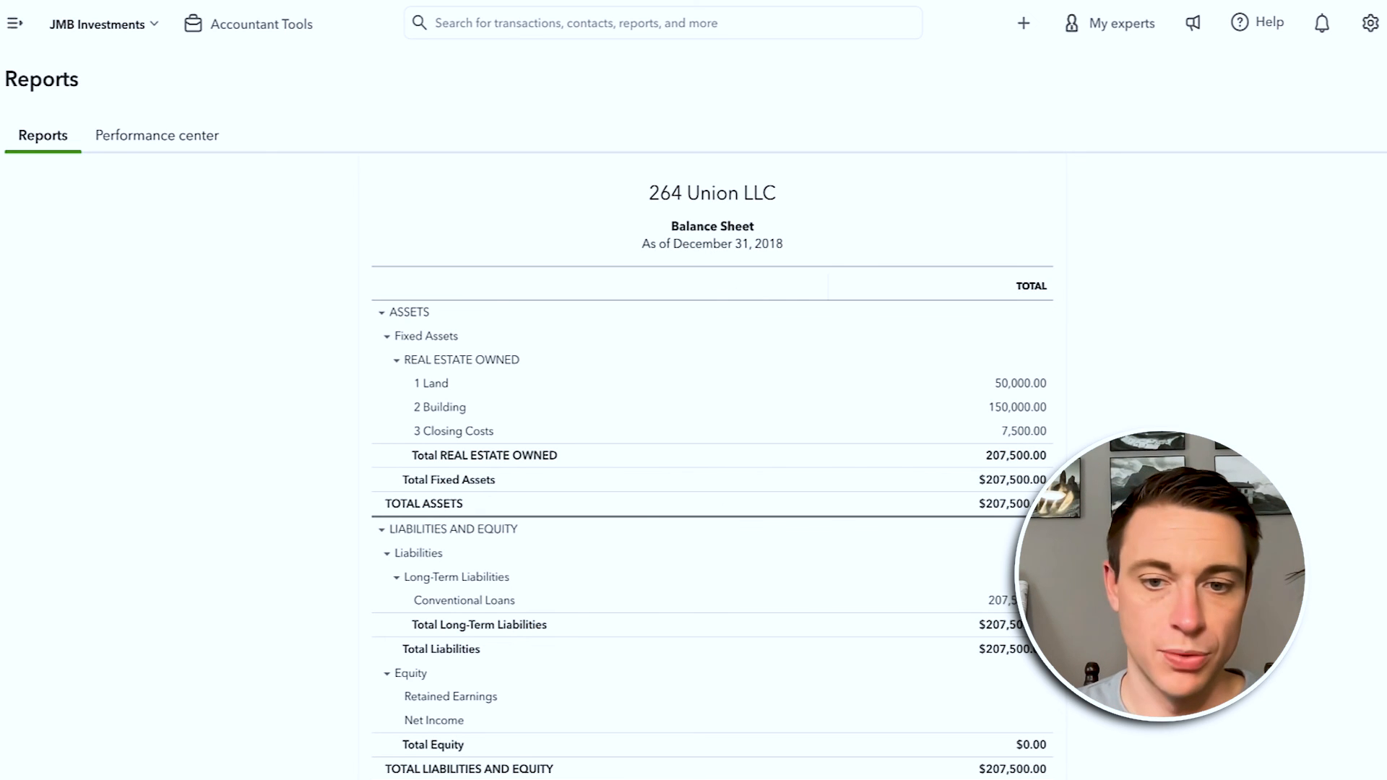
pyautogui.scroll(5, 867, 650)
pyautogui.click(1195, 249)
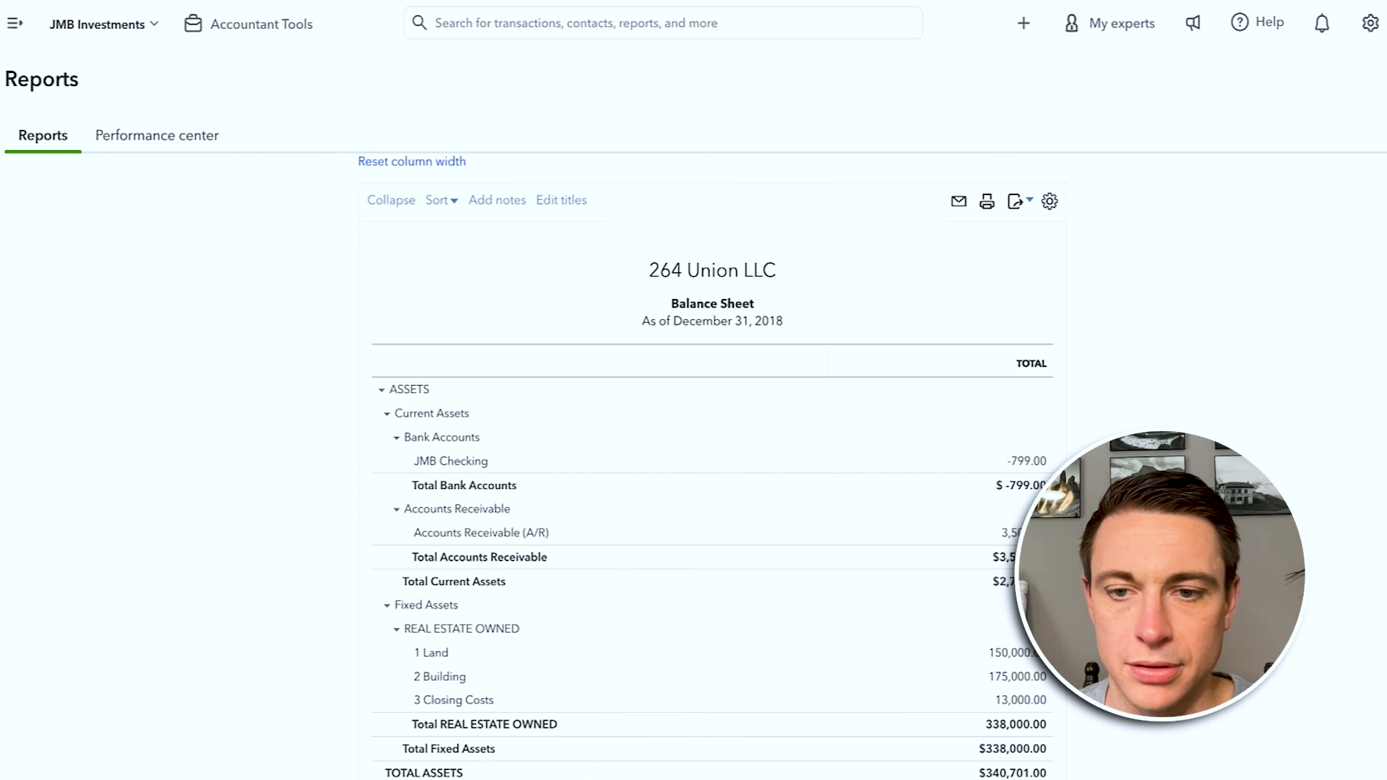
# Step: Open the Profit and Loss from Net Income and rerun it with columns by Businesses
pyautogui.scroll(-7, 1054, 685)
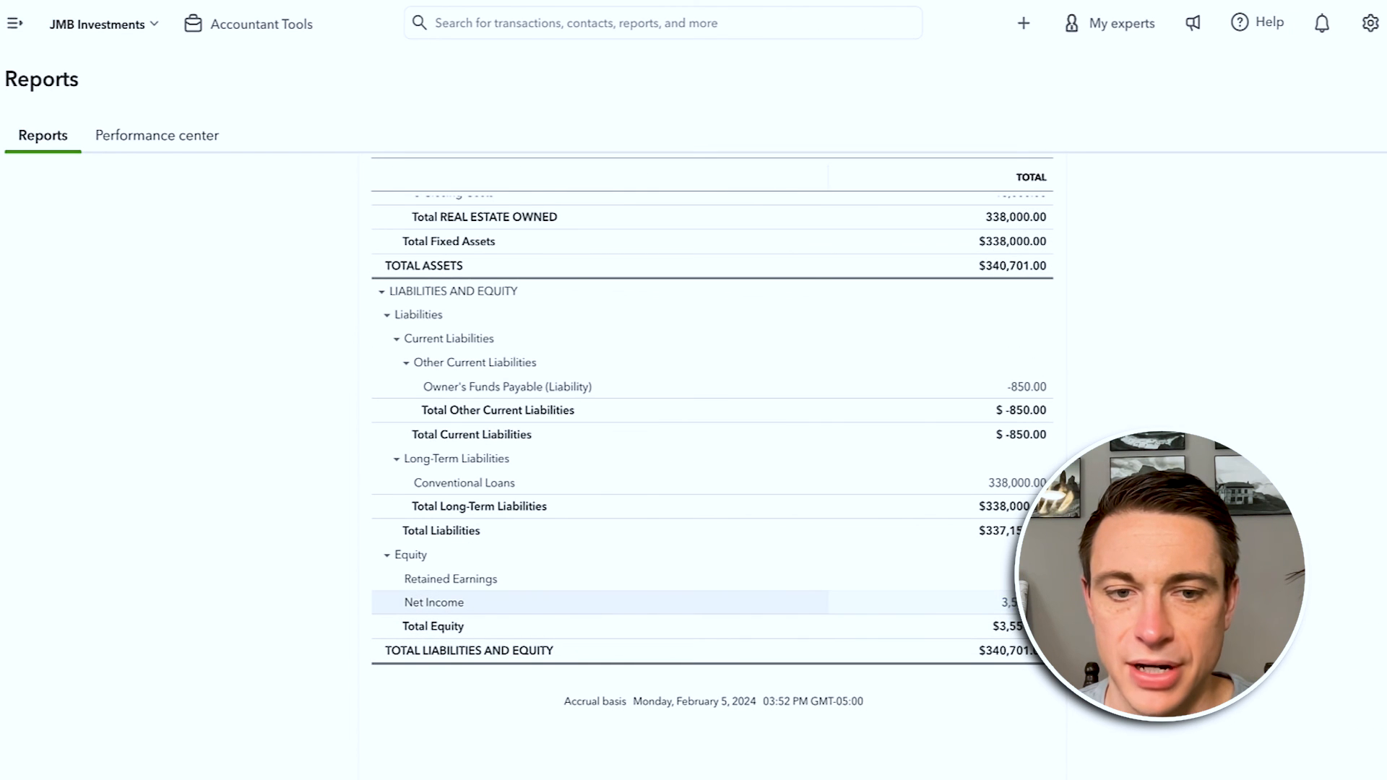
pyautogui.click(1011, 602)
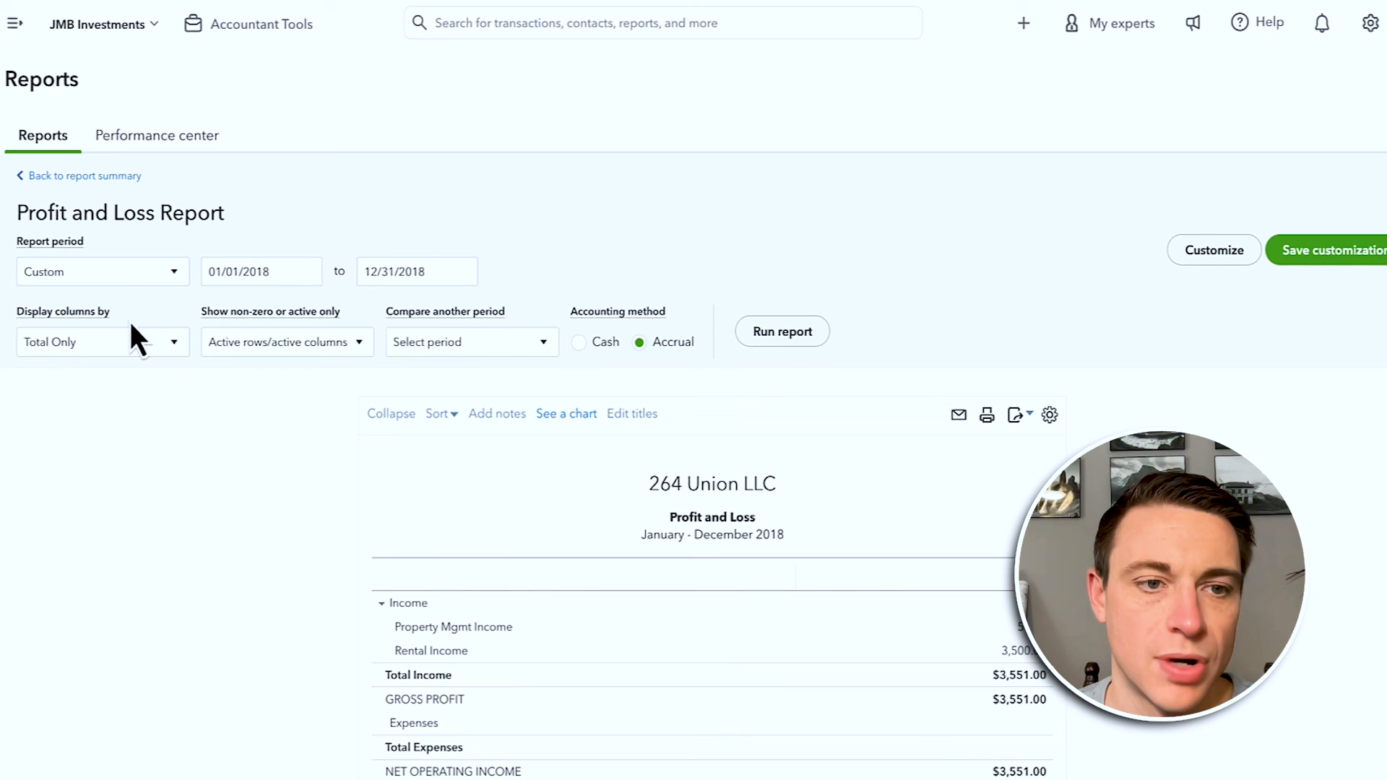
pyautogui.click(133, 337)
pyautogui.click(85, 619)
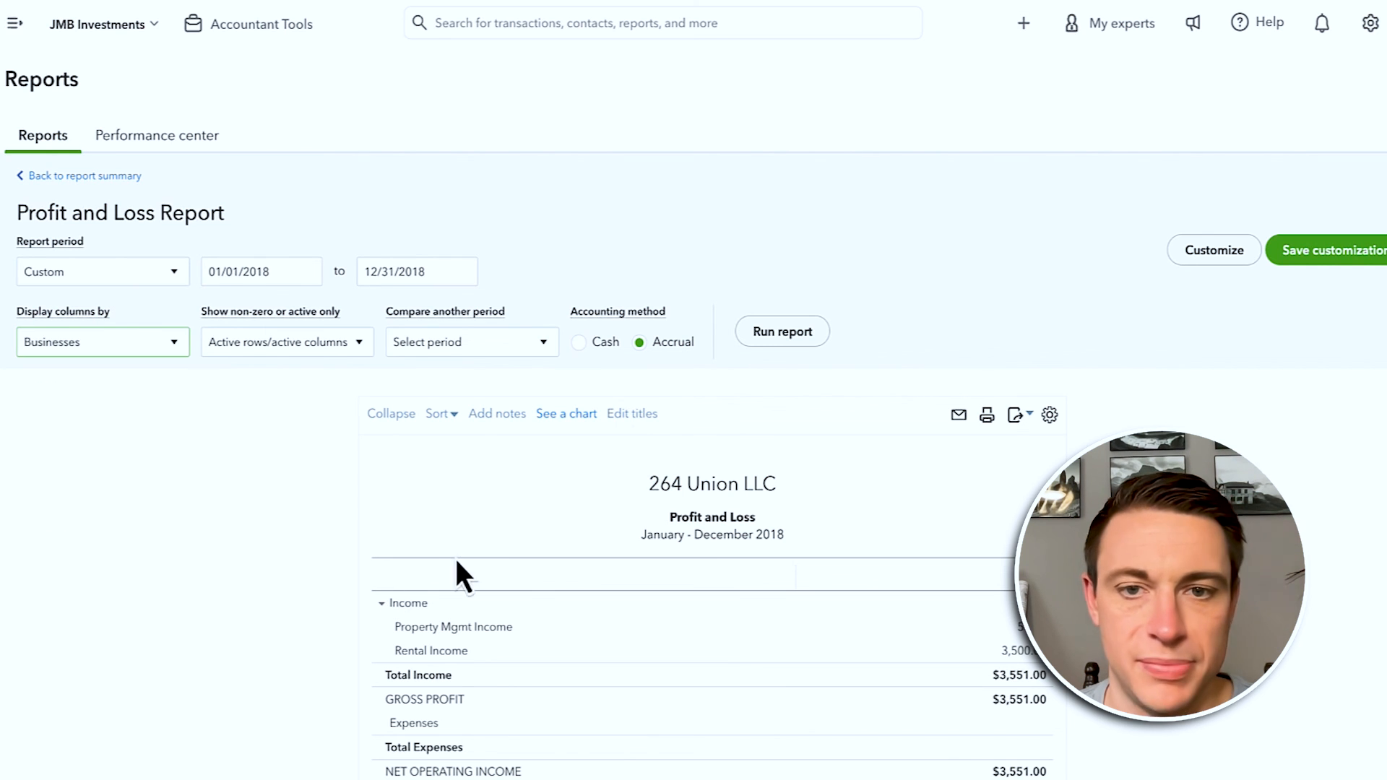
pyautogui.click(784, 330)
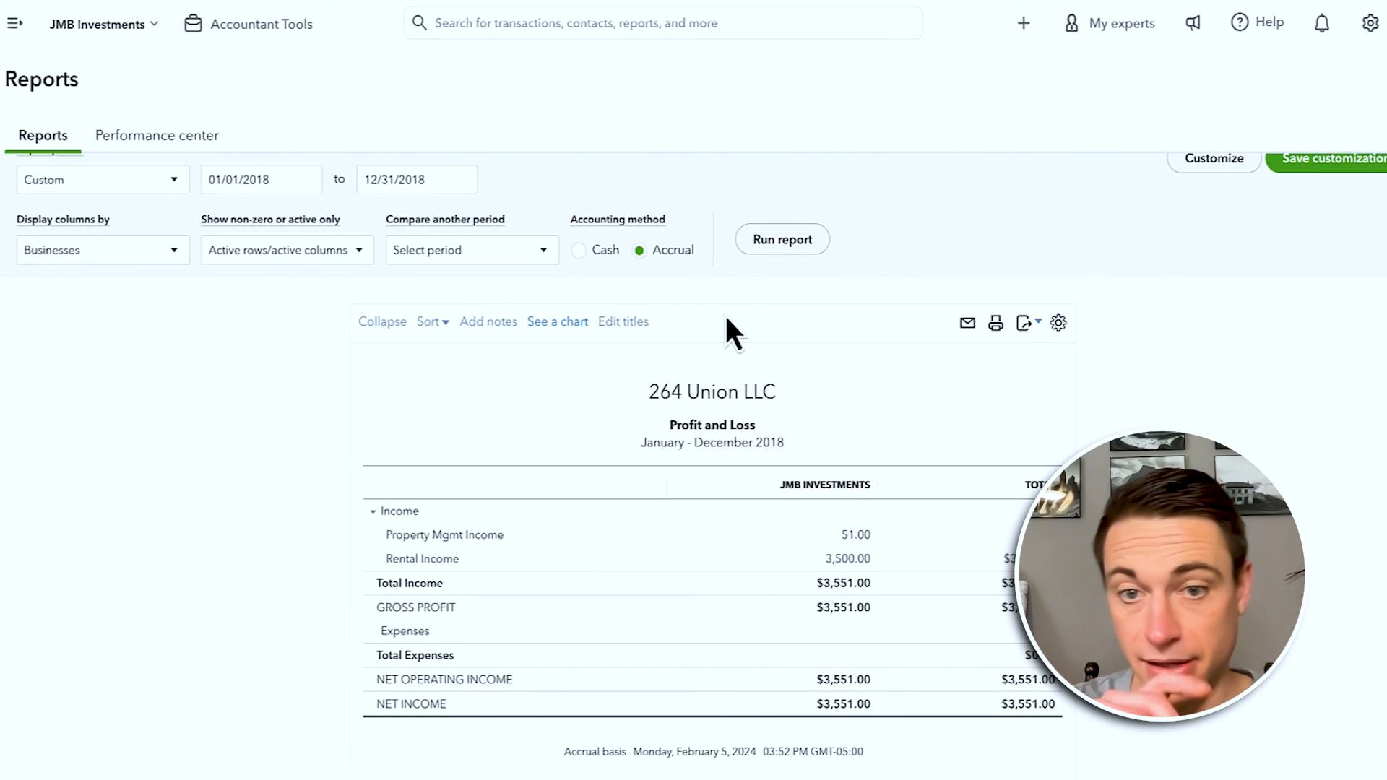